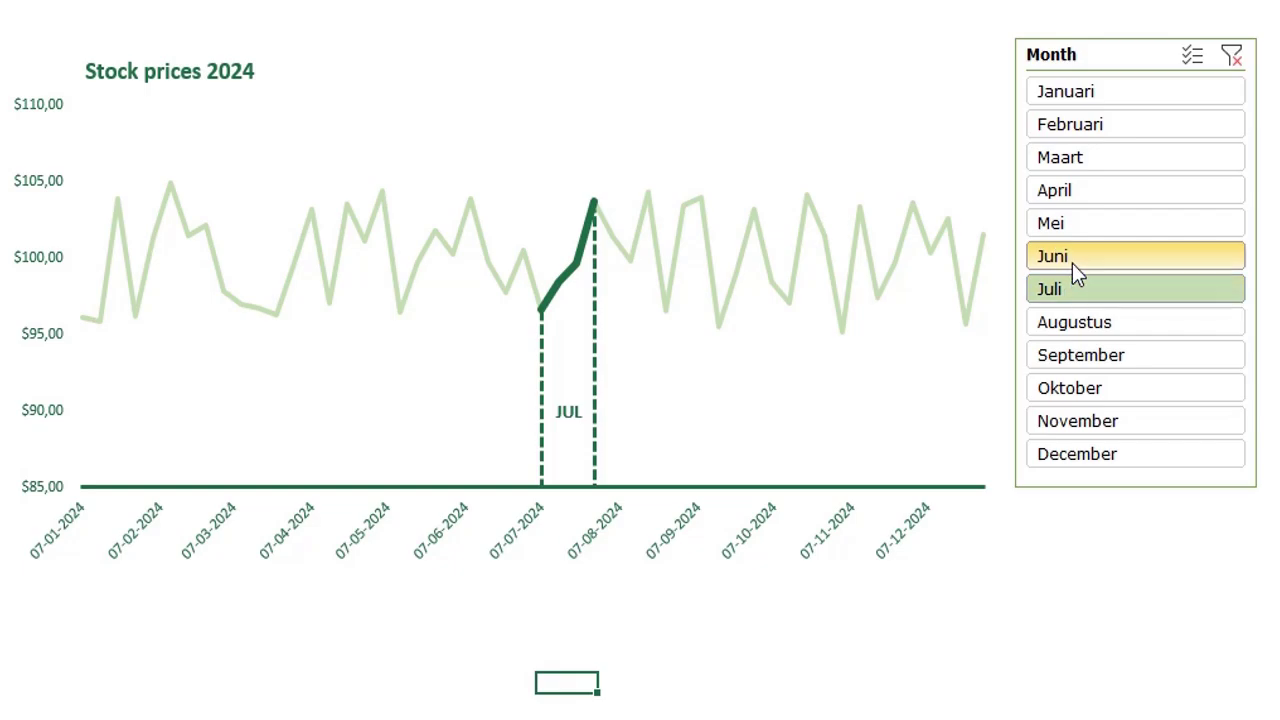
- Highlight Maart and then Mei in the finished stock price chart through its Month slicer
left_click(1060, 157)
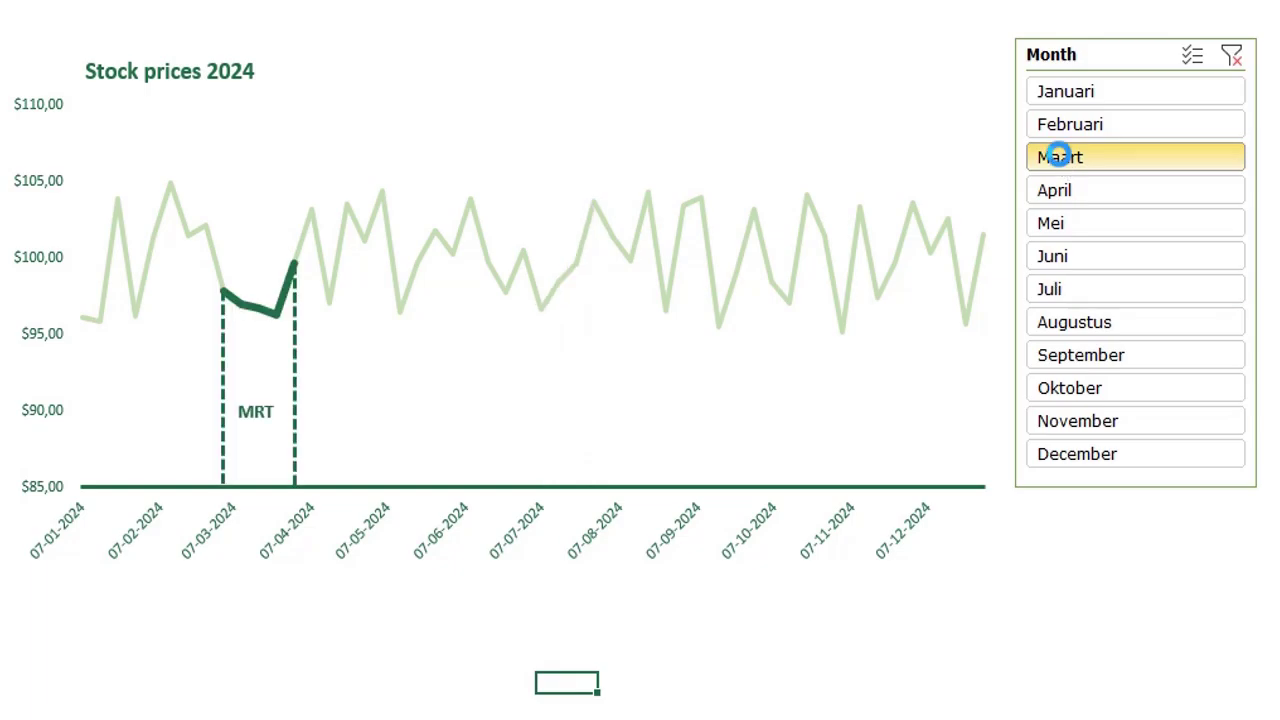
left_click(1057, 227)
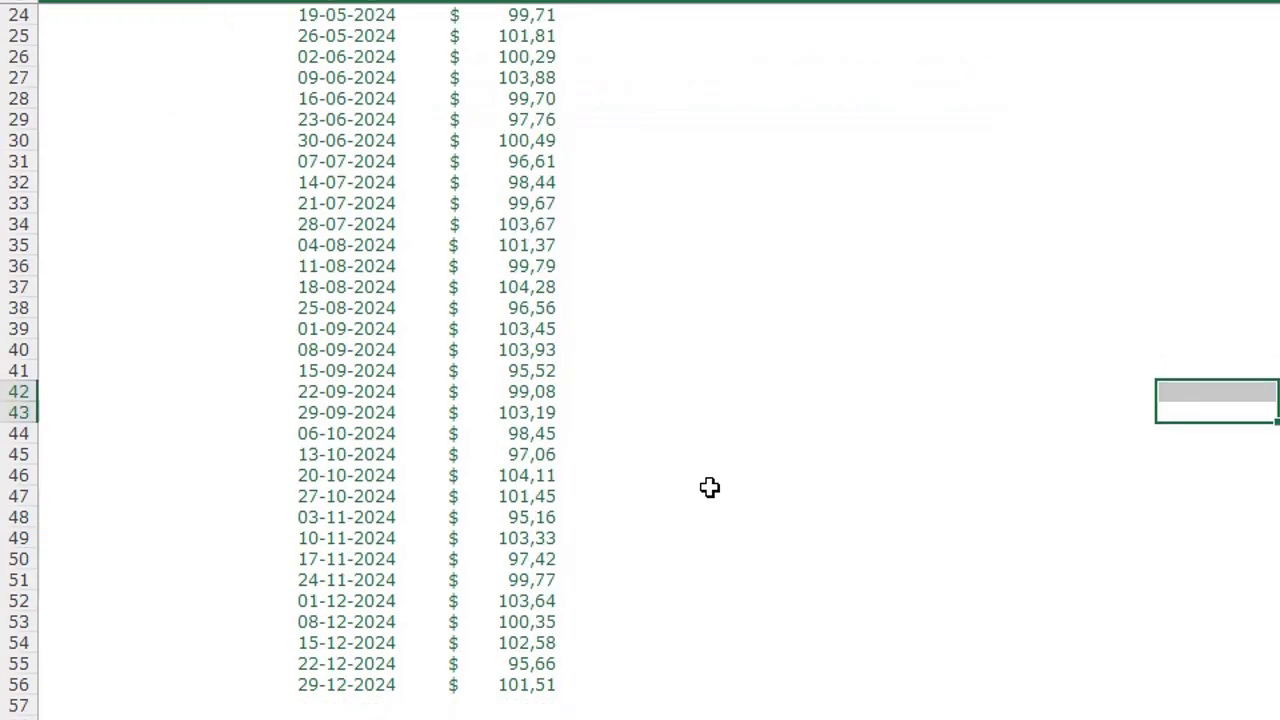
- Convert the Months list in C60:C72 into a table with headers and apply the plain unformatted light table style
scroll(690, 530, "down", 4)
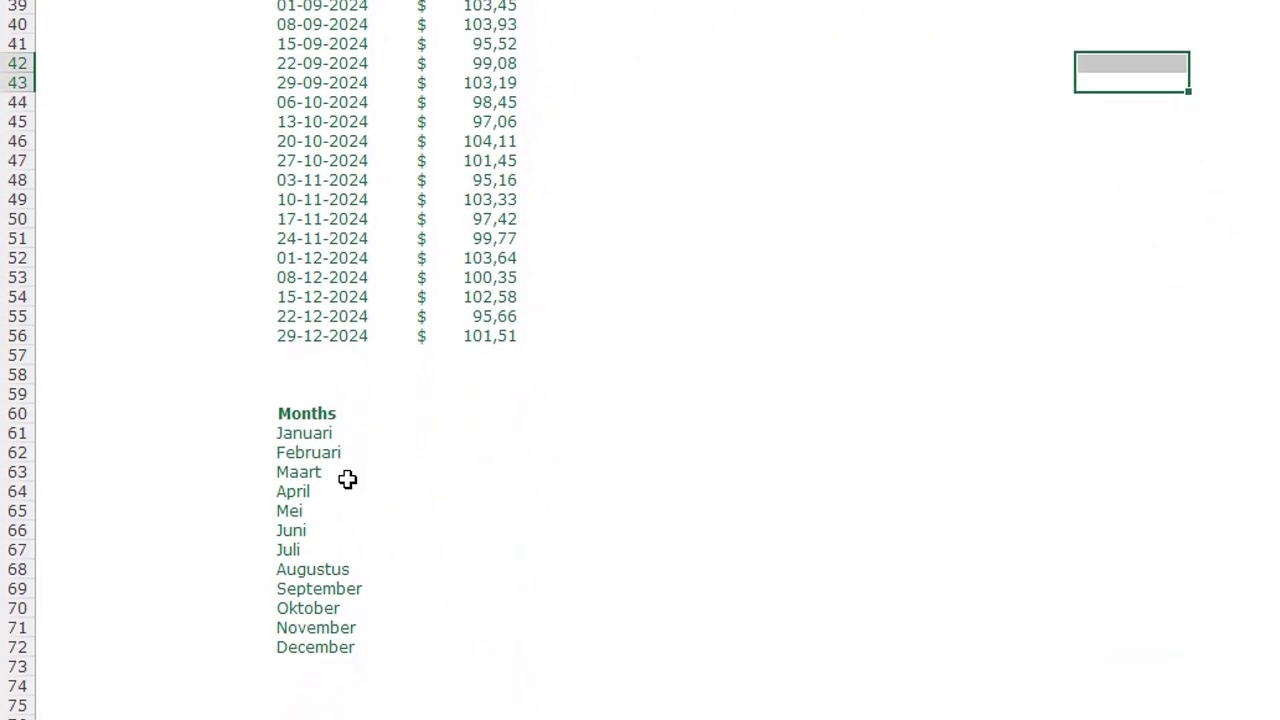
left_click_drag(290, 414, 293, 647)
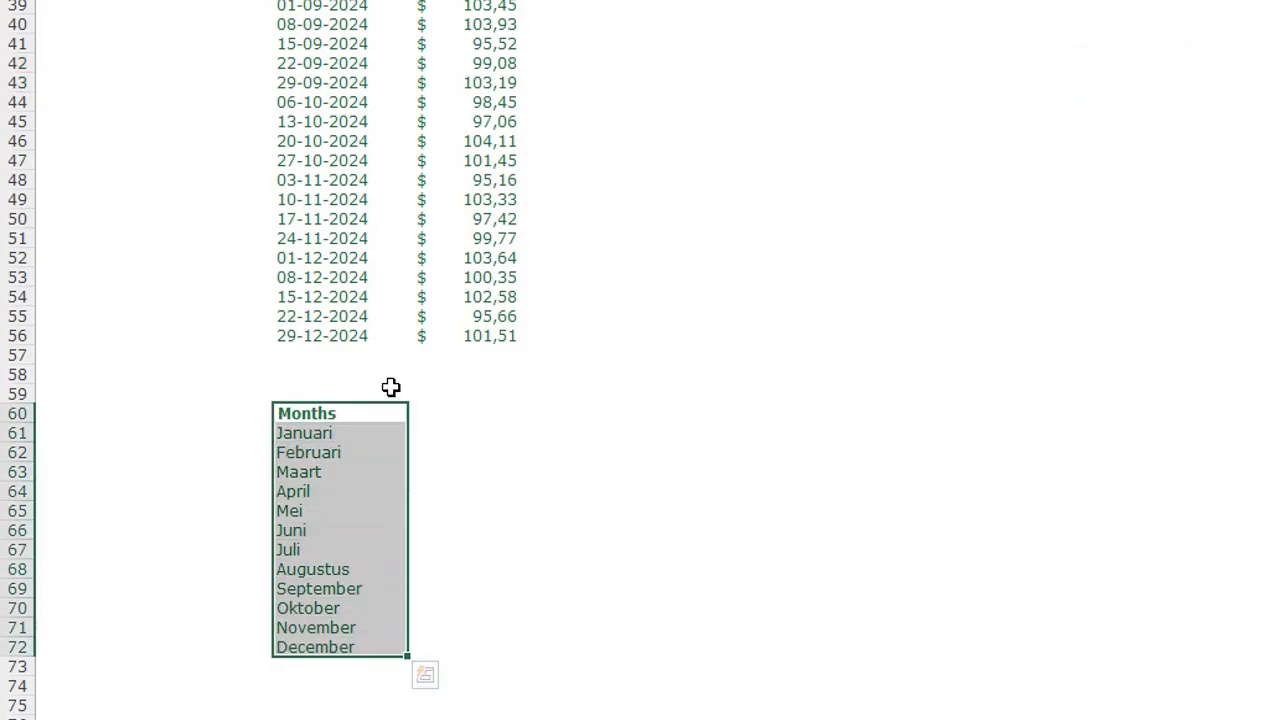
key("ctrl+c")
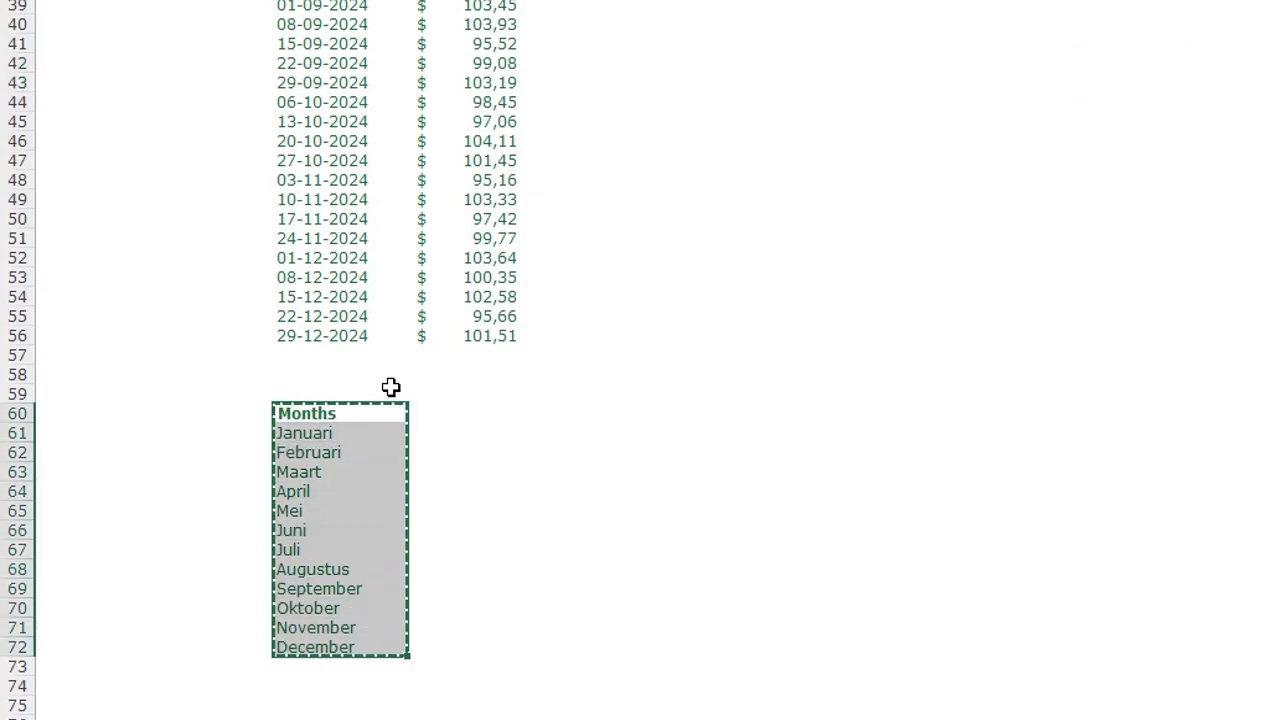
key("ctrl+t")
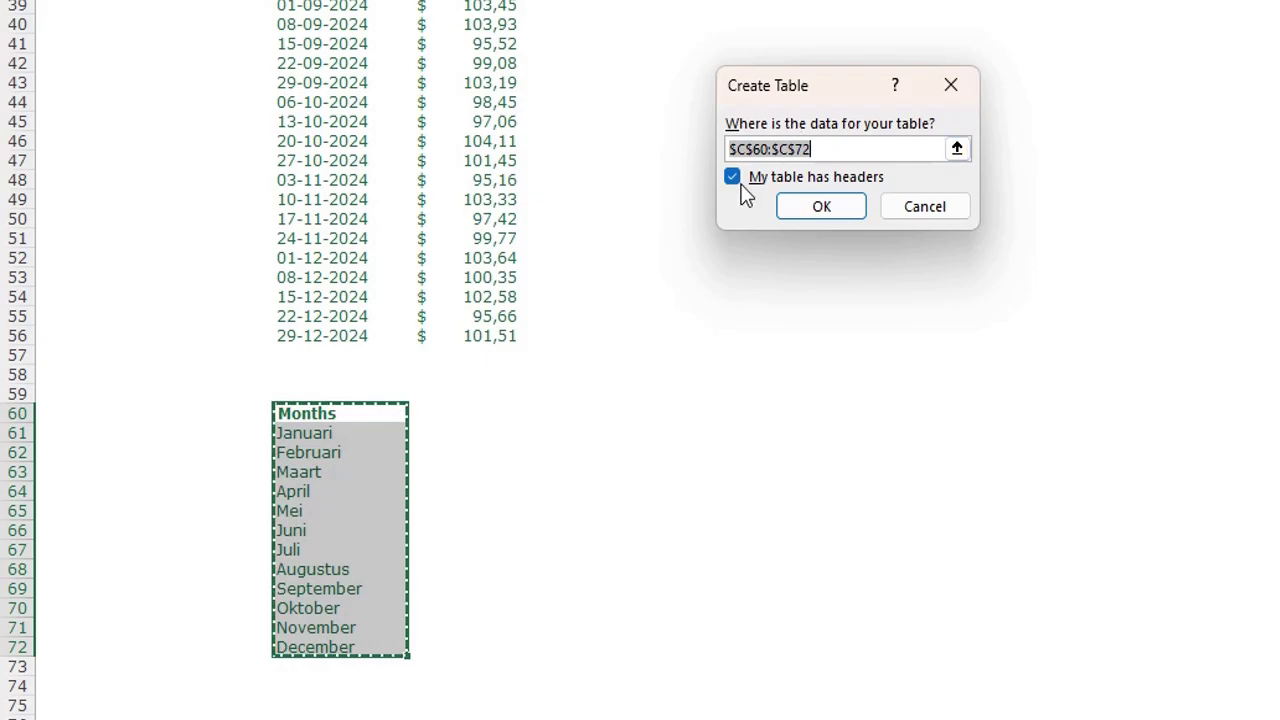
left_click(822, 208)
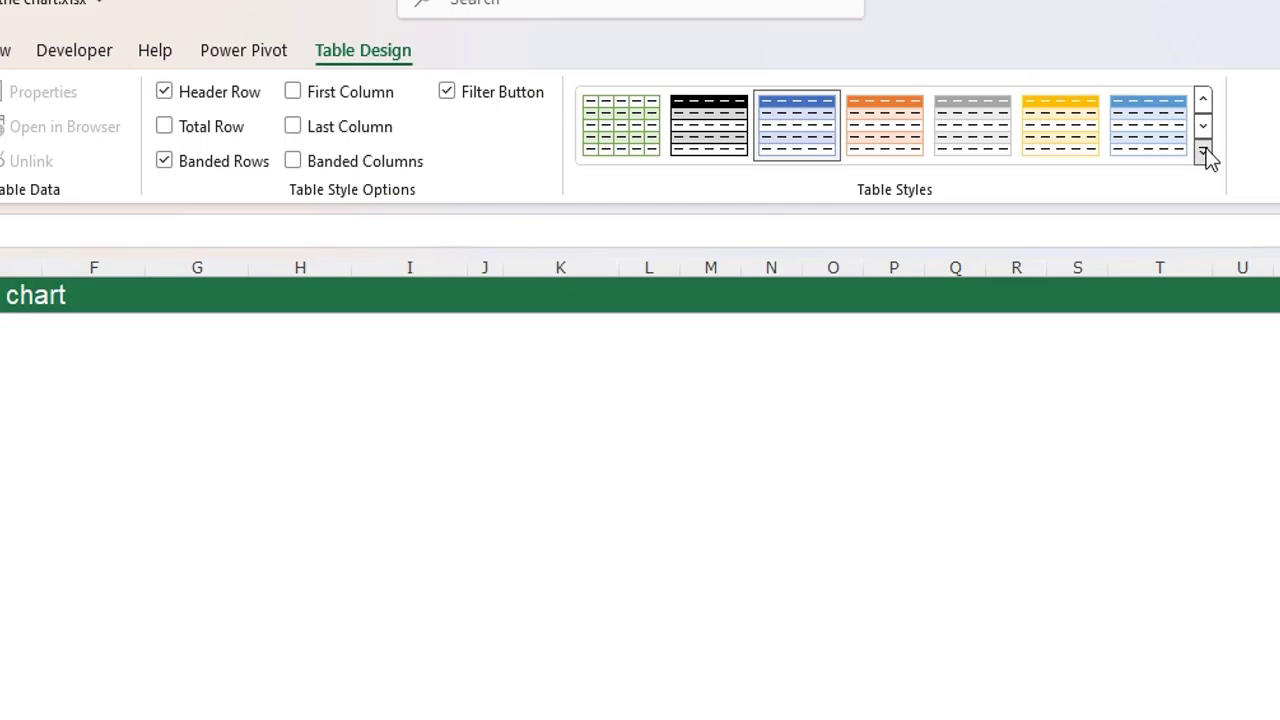
left_click(1205, 152)
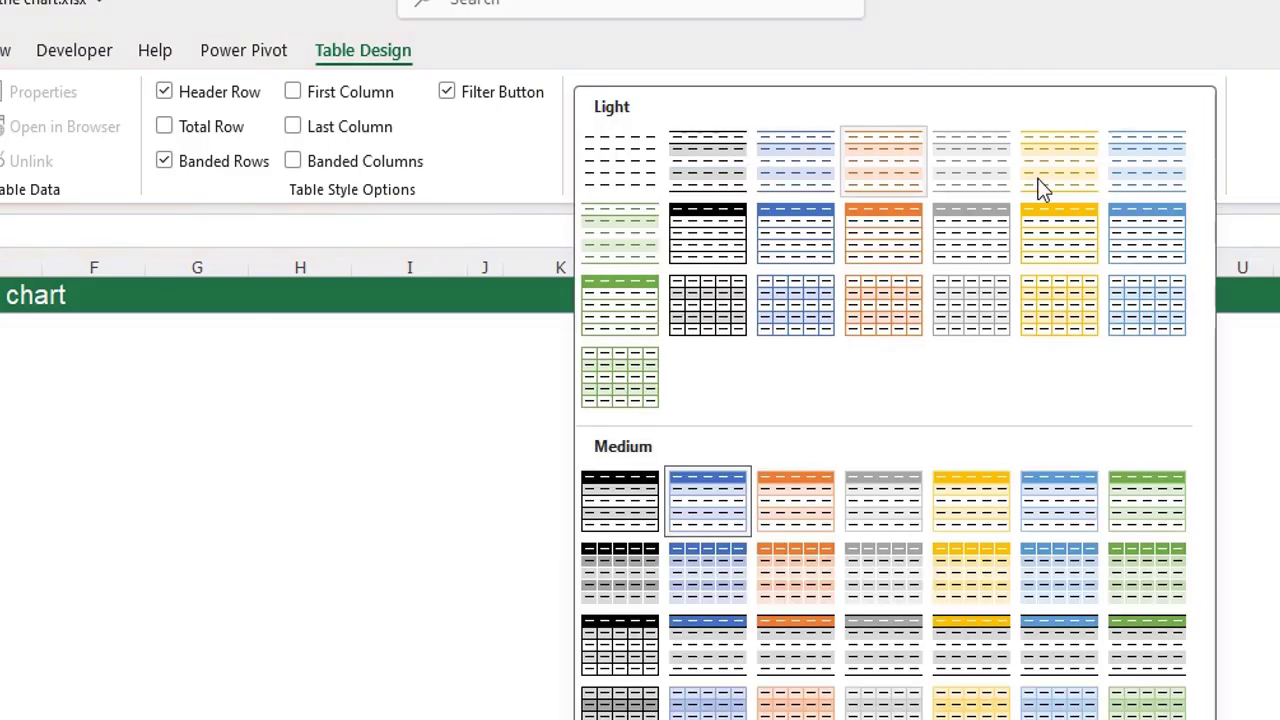
left_click(610, 165)
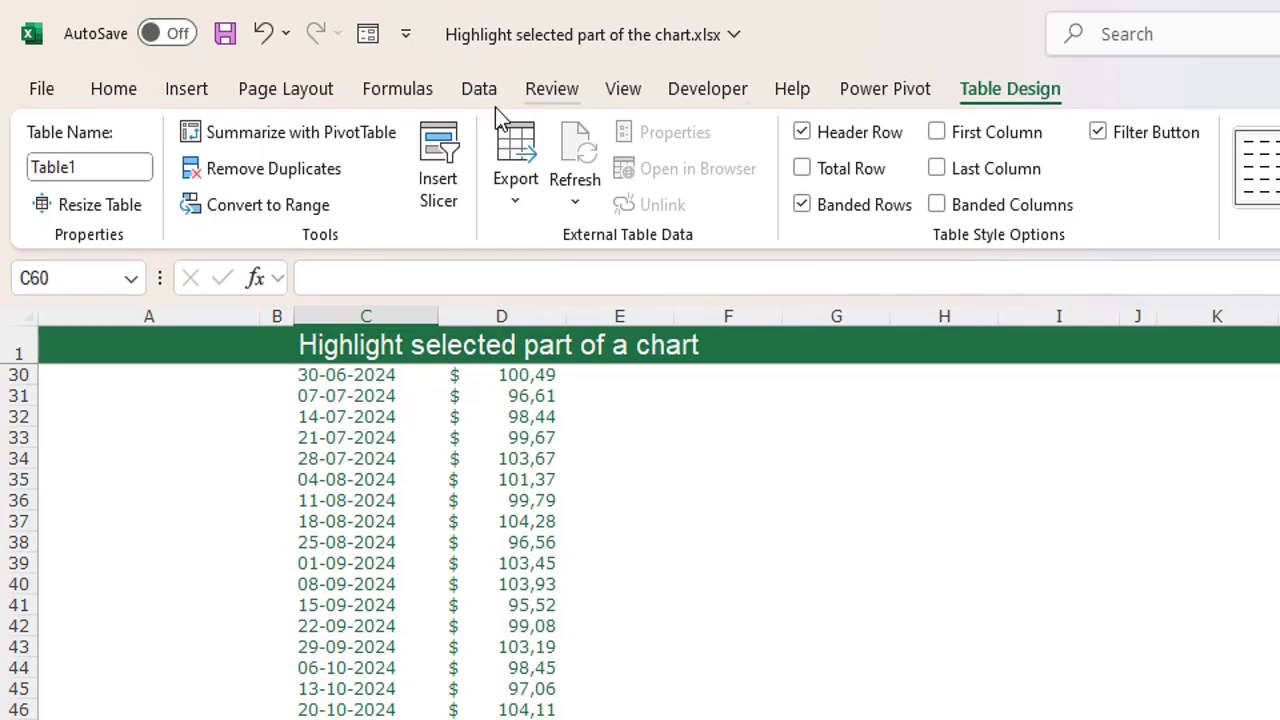
- Insert a slicer for the Months column and lengthen it until all twelve months fit
left_click(442, 170)
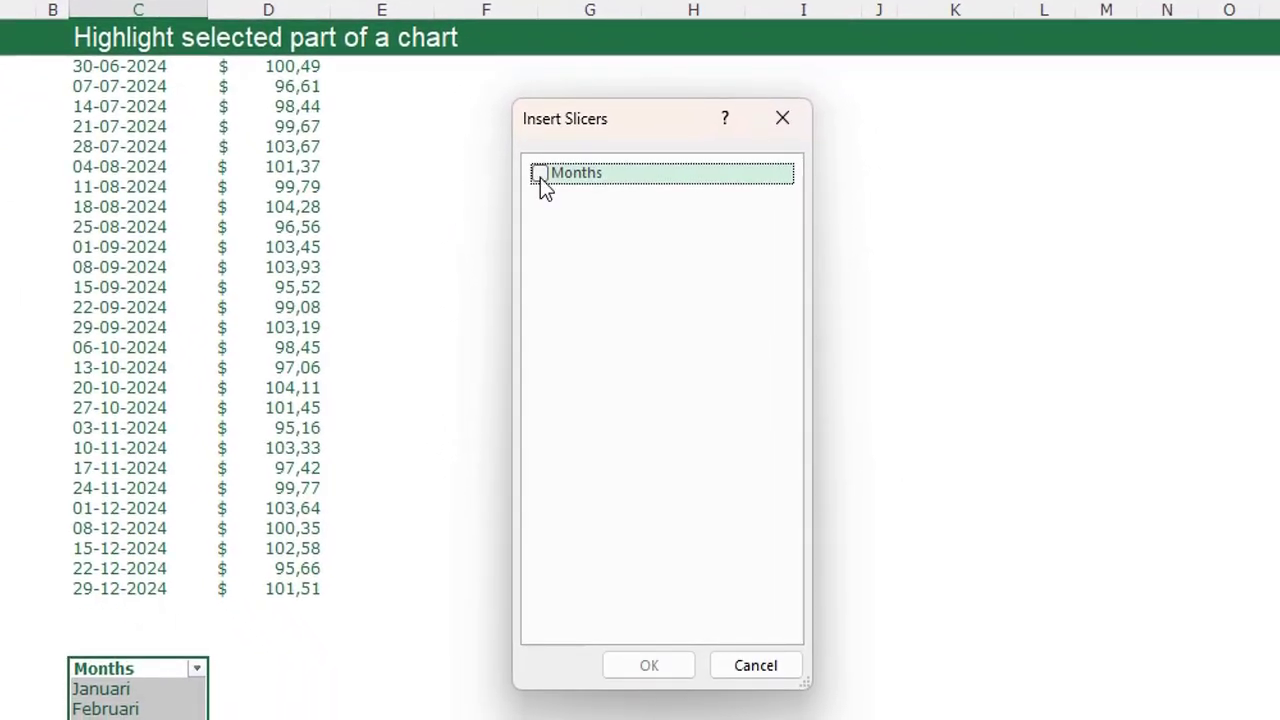
left_click(576, 220)
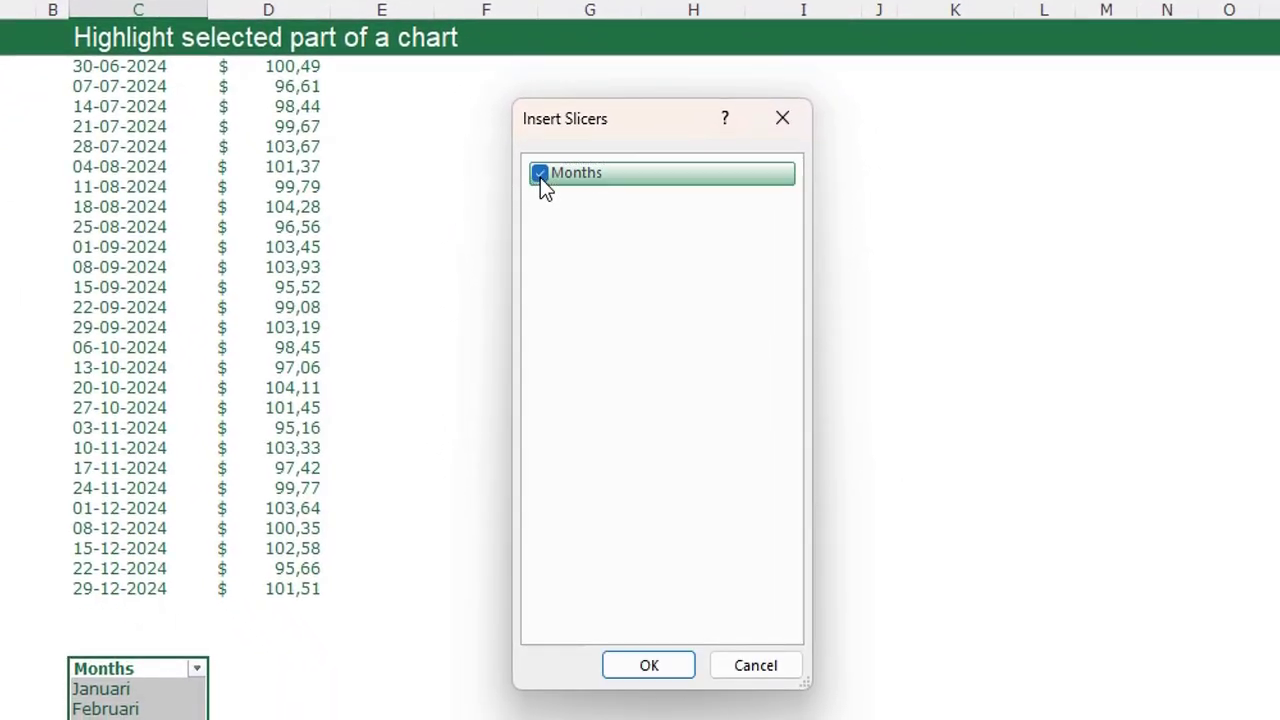
left_click(648, 666)
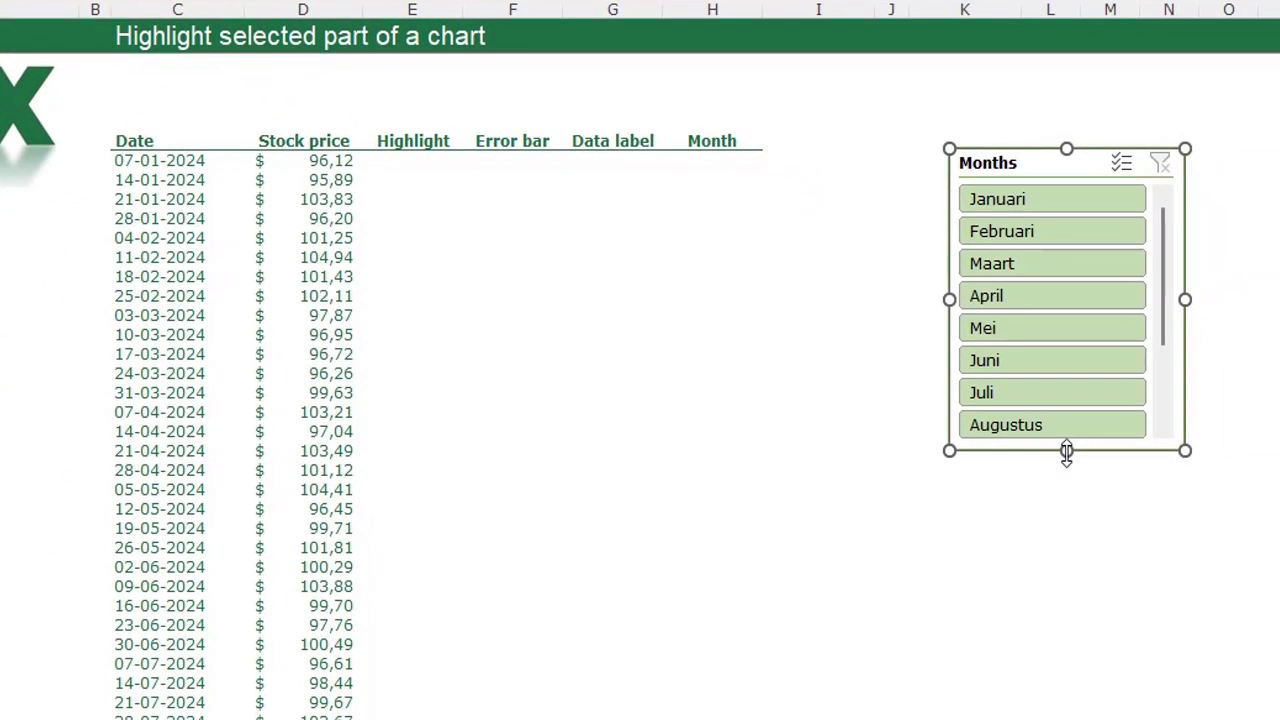
left_click_drag(1066, 449, 1050, 693)
- Filter the Months slicer to Januari and check the filtered table below the stock data
left_click(1000, 199)
left_click(711, 469)
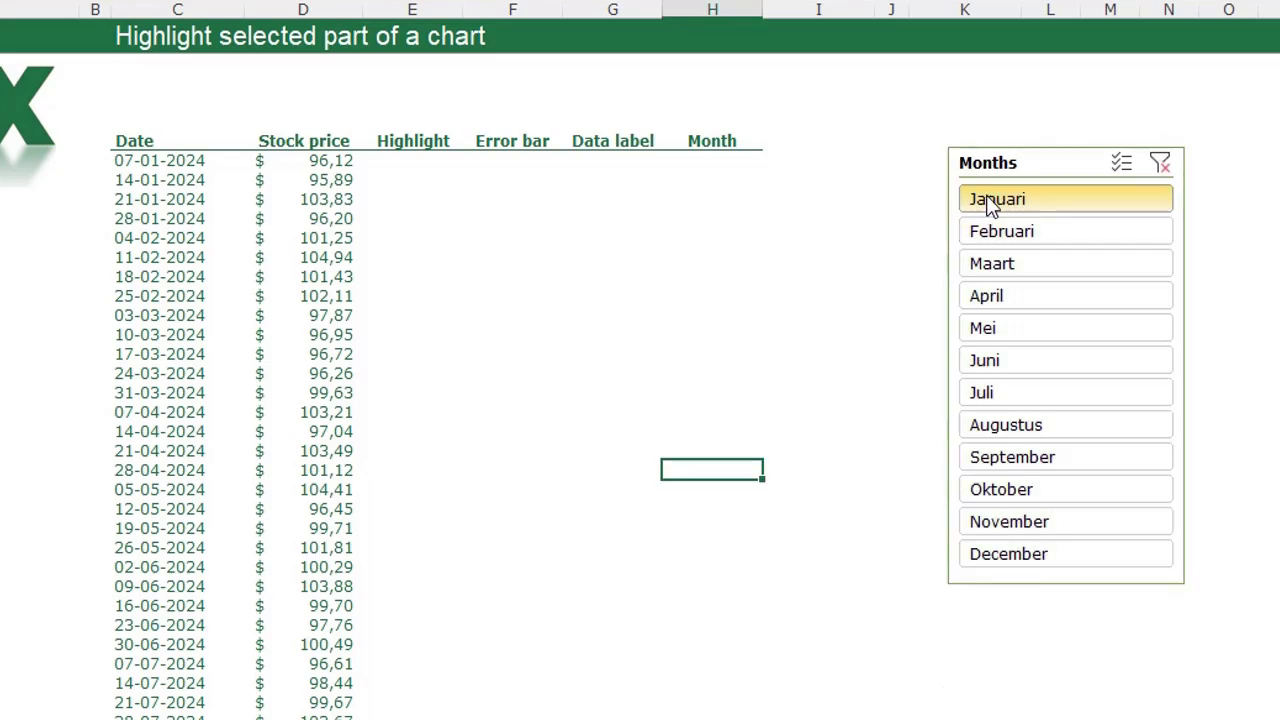
scroll(474, 620, "down", 10)
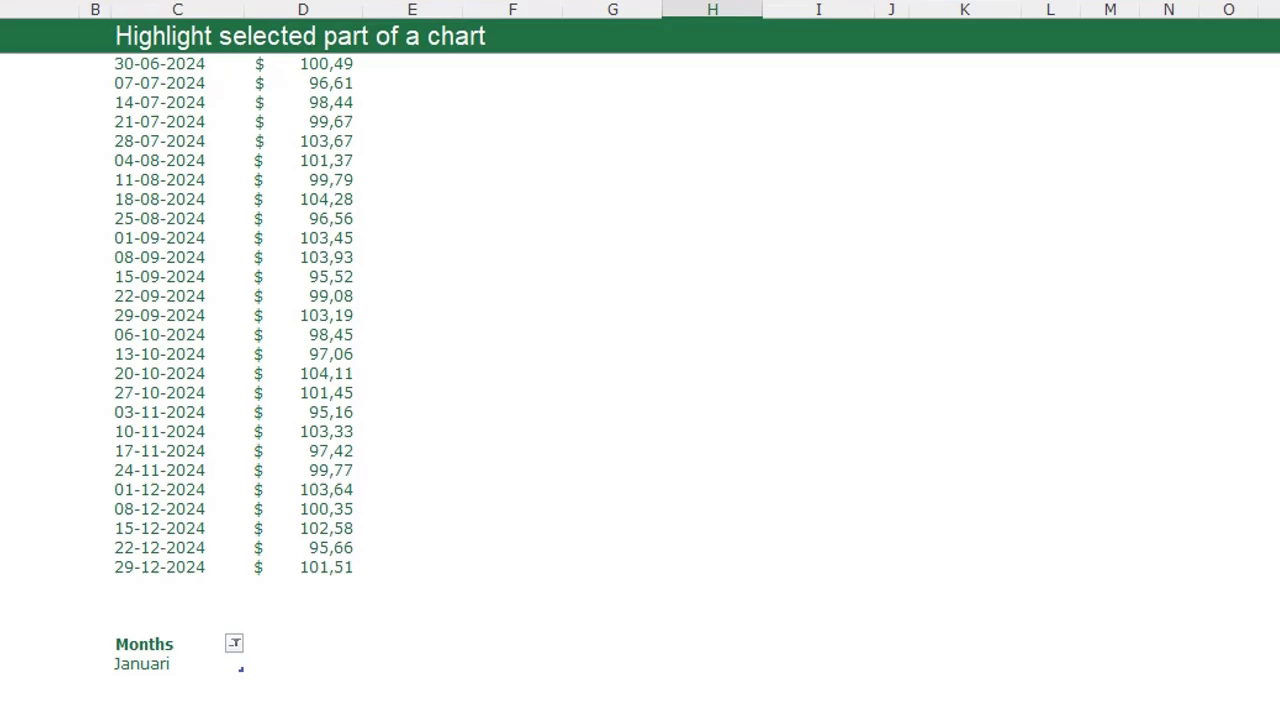
scroll(417, 543, "up", 10)
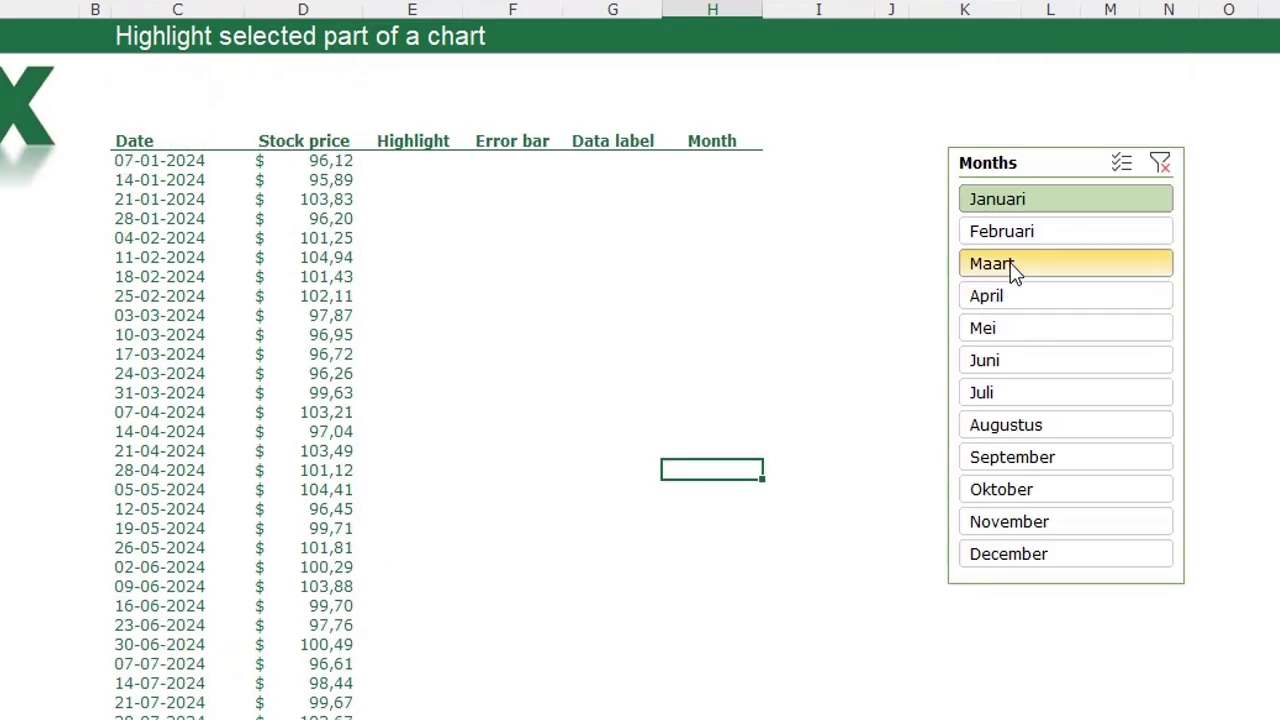
- Switch the Months slicer to Maart and check the filtered month table again
left_click(1008, 263)
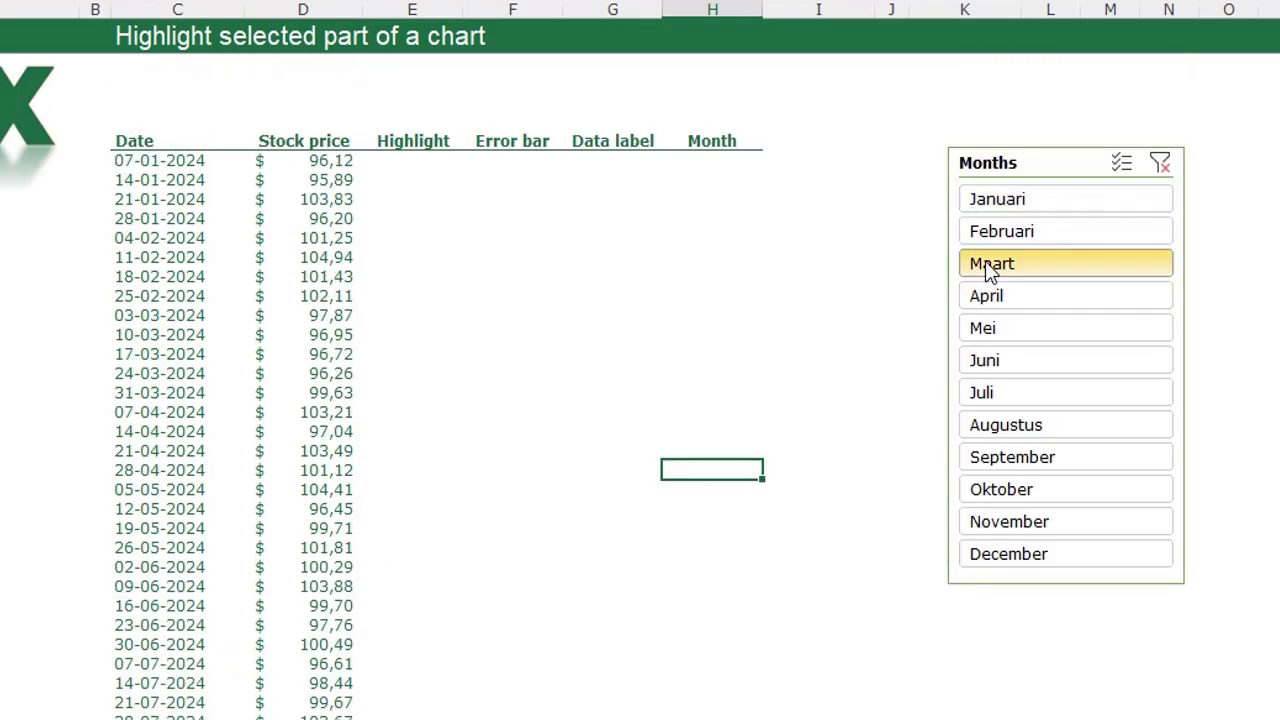
left_click(412, 237)
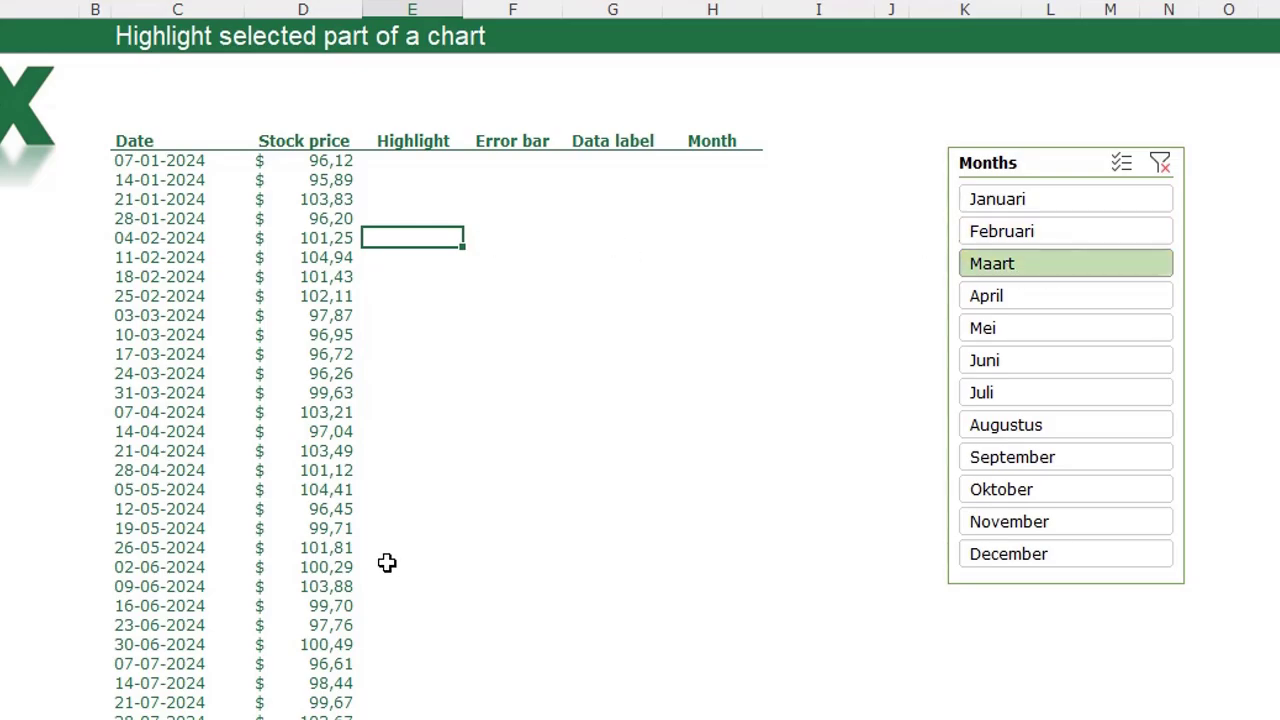
scroll(370, 575, "down", 10)
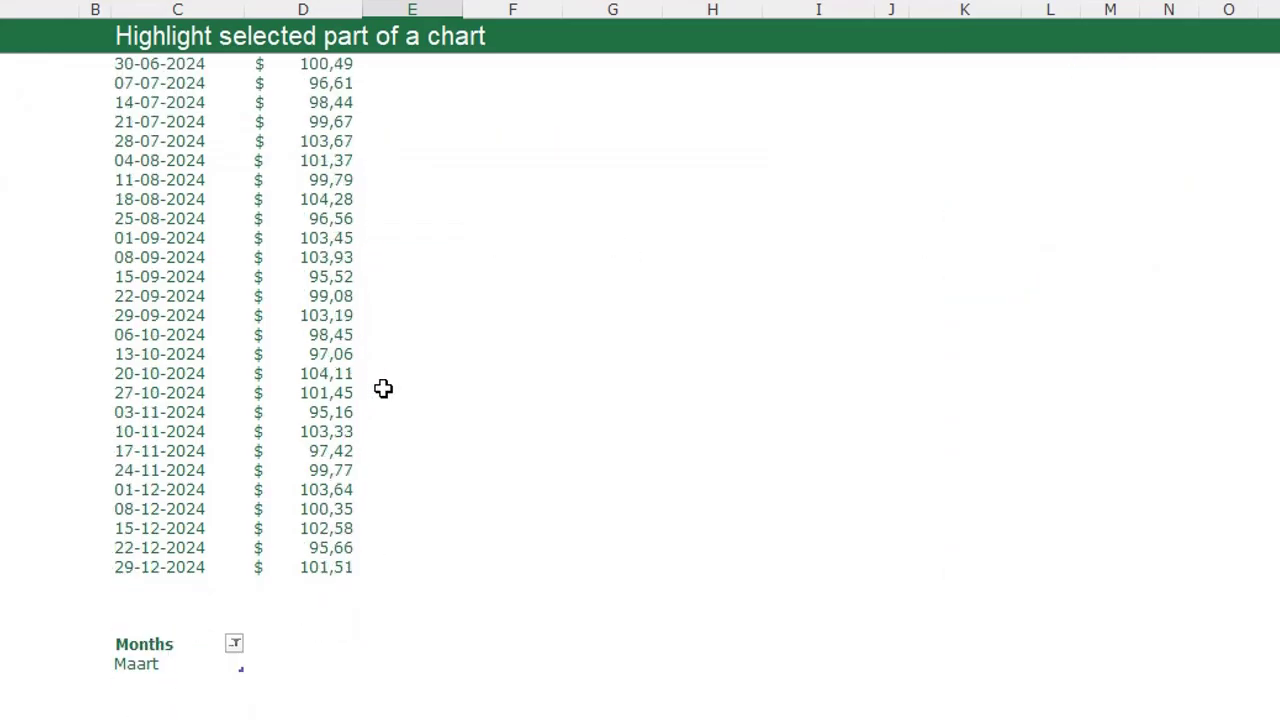
scroll(418, 432, "up", 10)
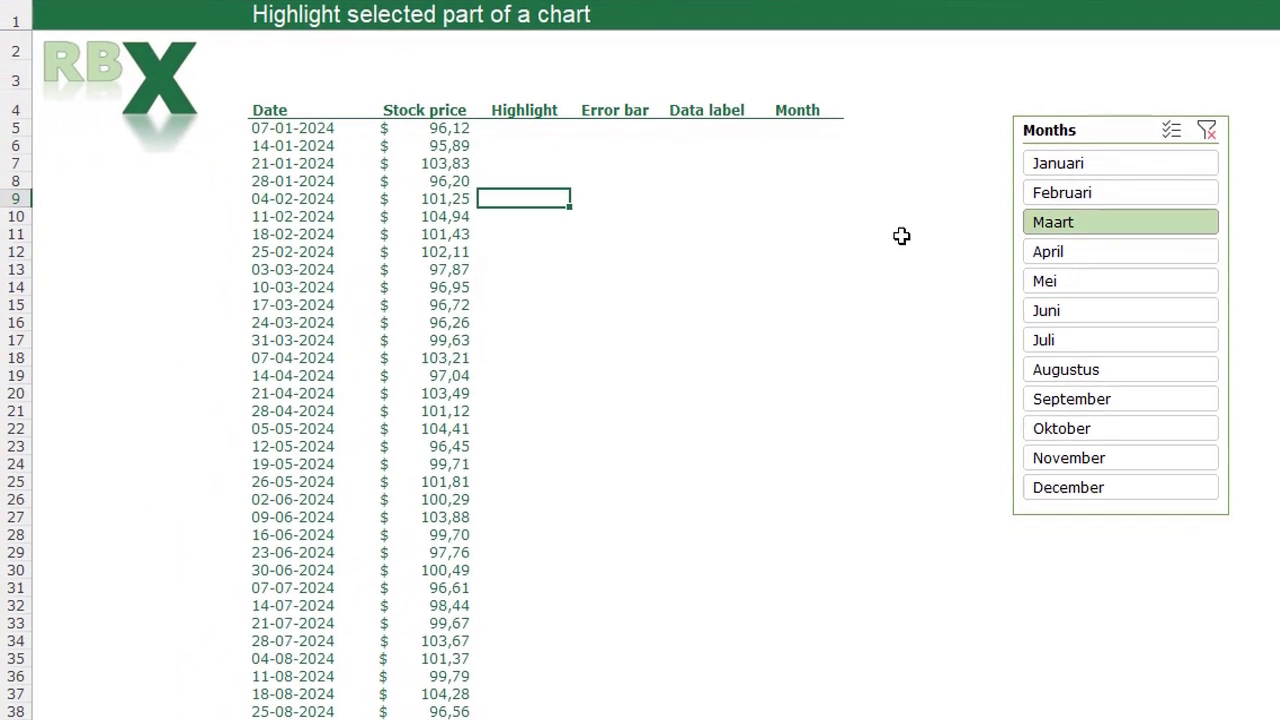
- Enable multi-select on the Months slicer and select every month from Januari to December
left_click(1171, 130)
left_click_drag(1128, 165, 1091, 470)
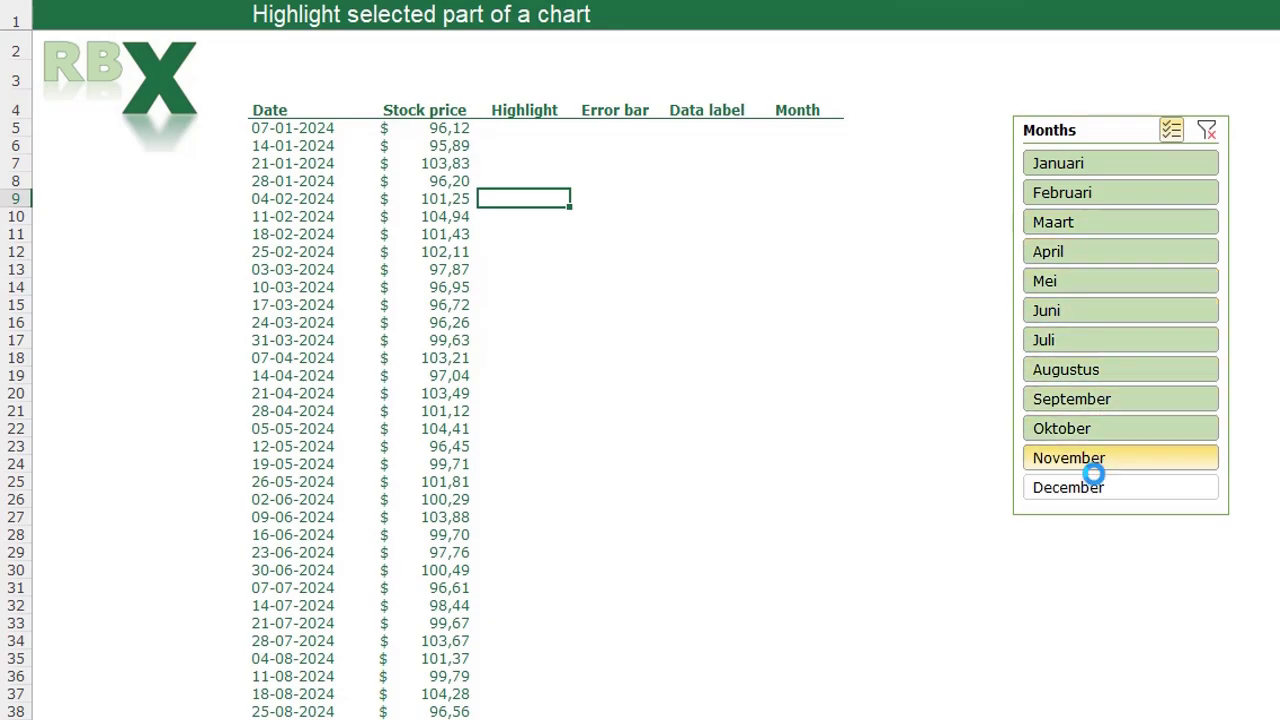
scroll(519, 515, "down", 12)
scroll(282, 490, "up", 10)
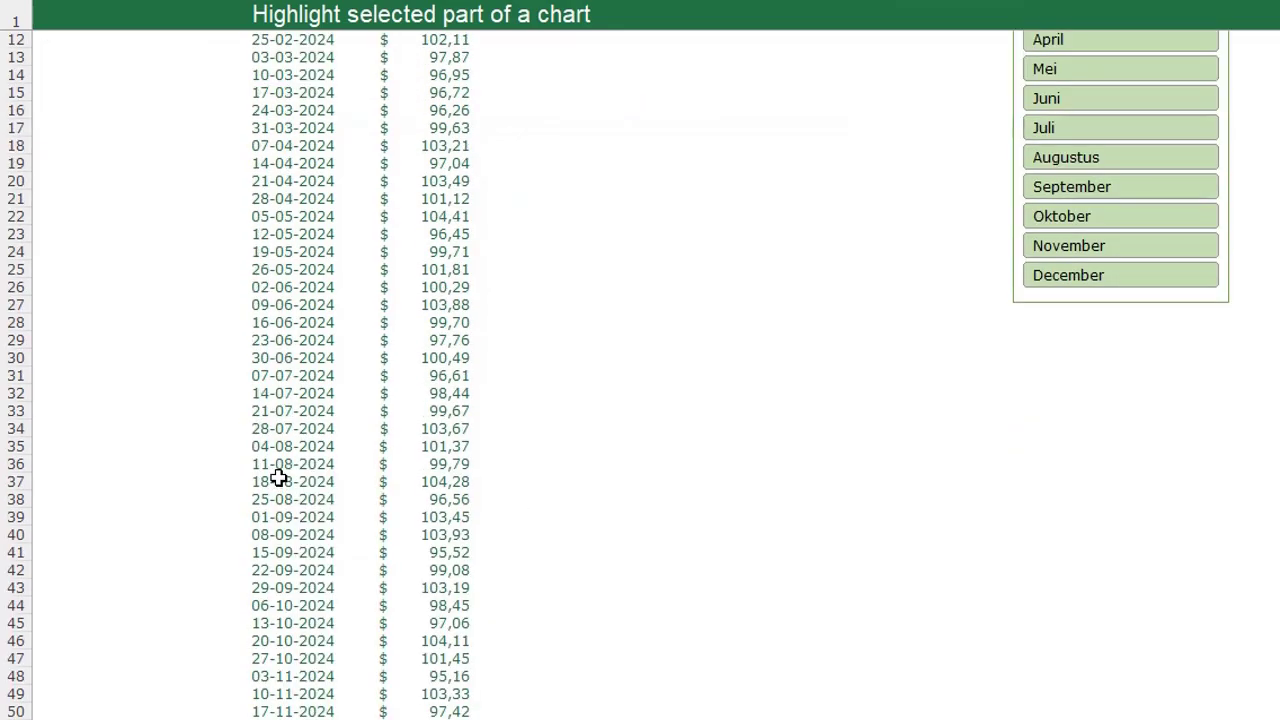
- Enter =XLOOKUP("Maart";Table1[Months];Table1[Months]) in cell E14 of the Highlight column
left_click(505, 287)
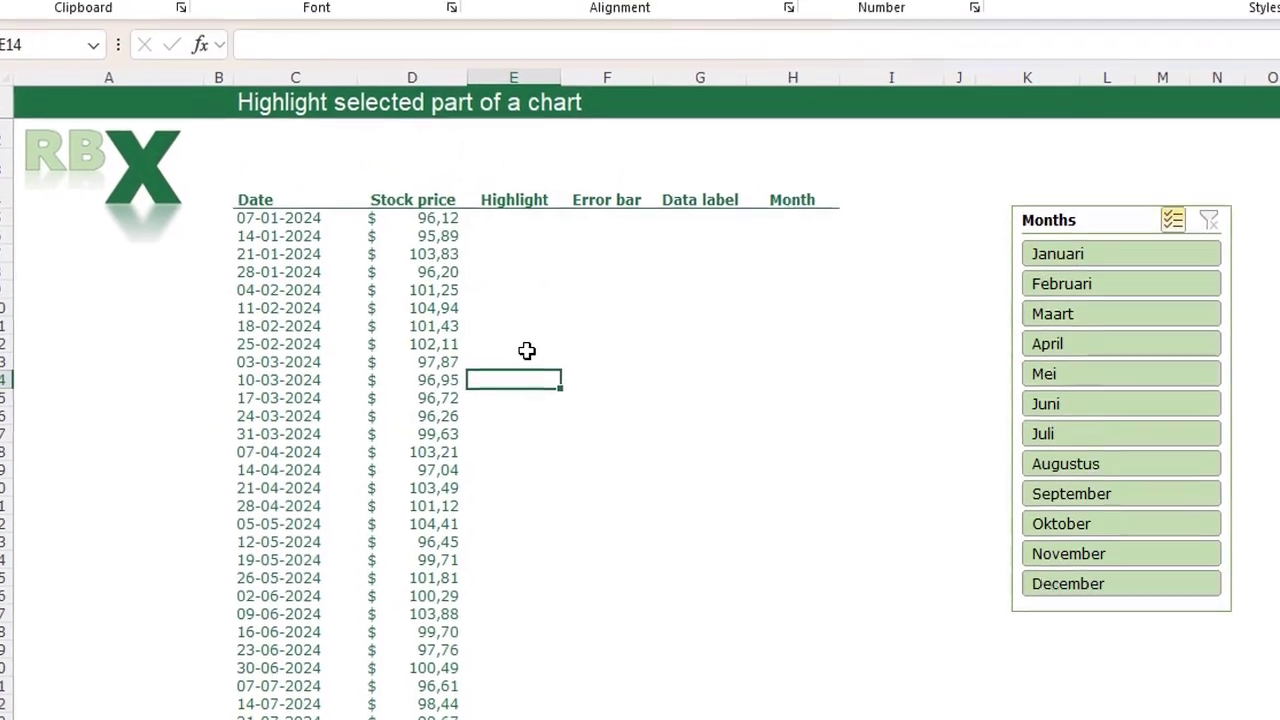
type("=XLOOKUP(")
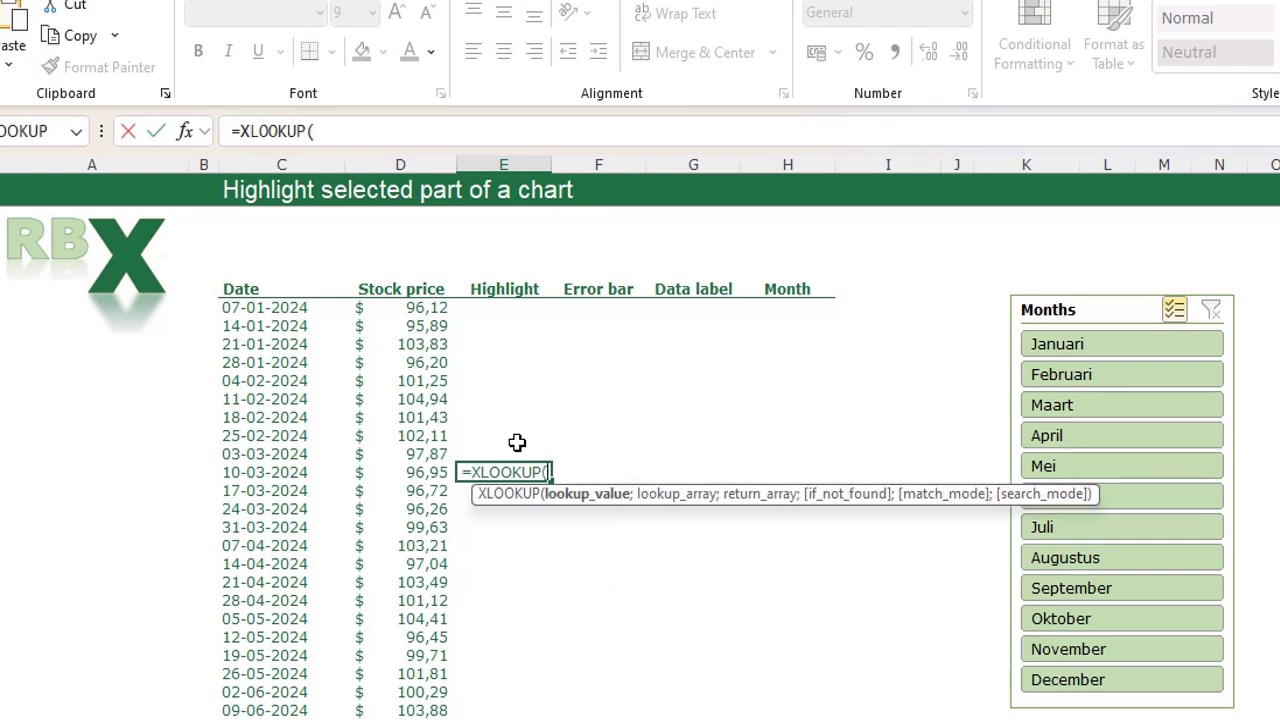
type("\"Maart")
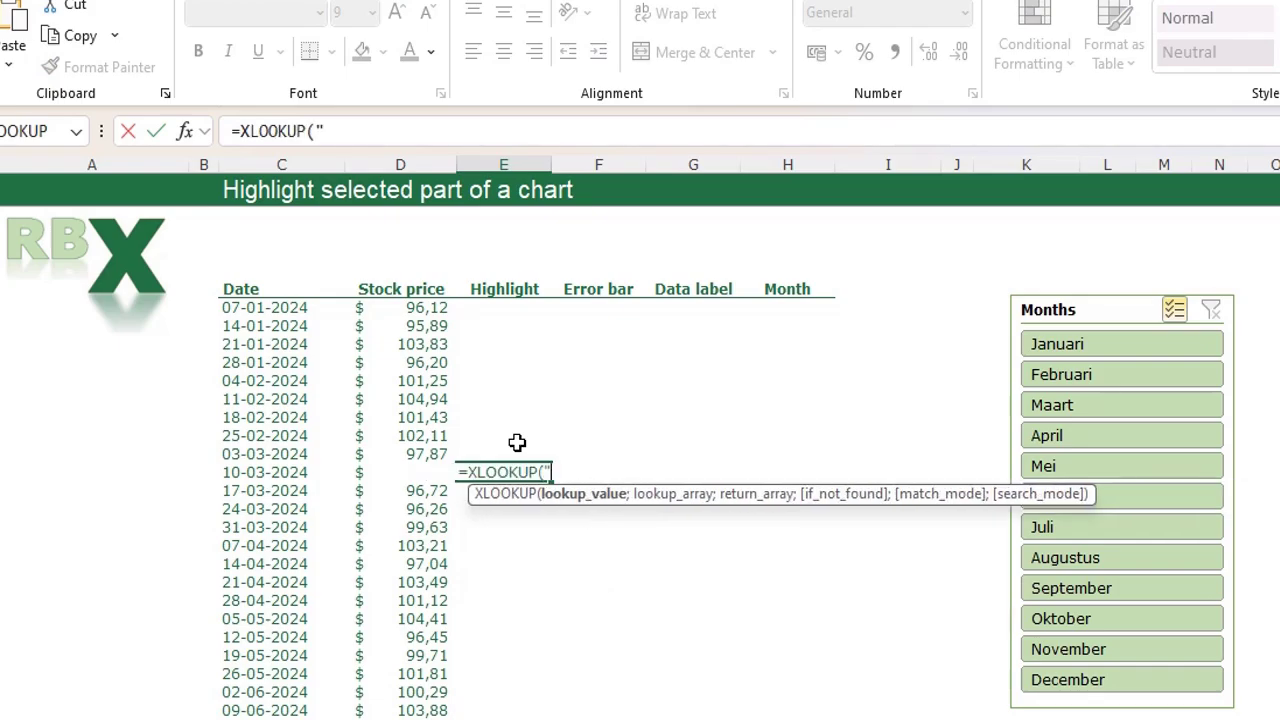
type("\";")
scroll(517, 443, "down", 2)
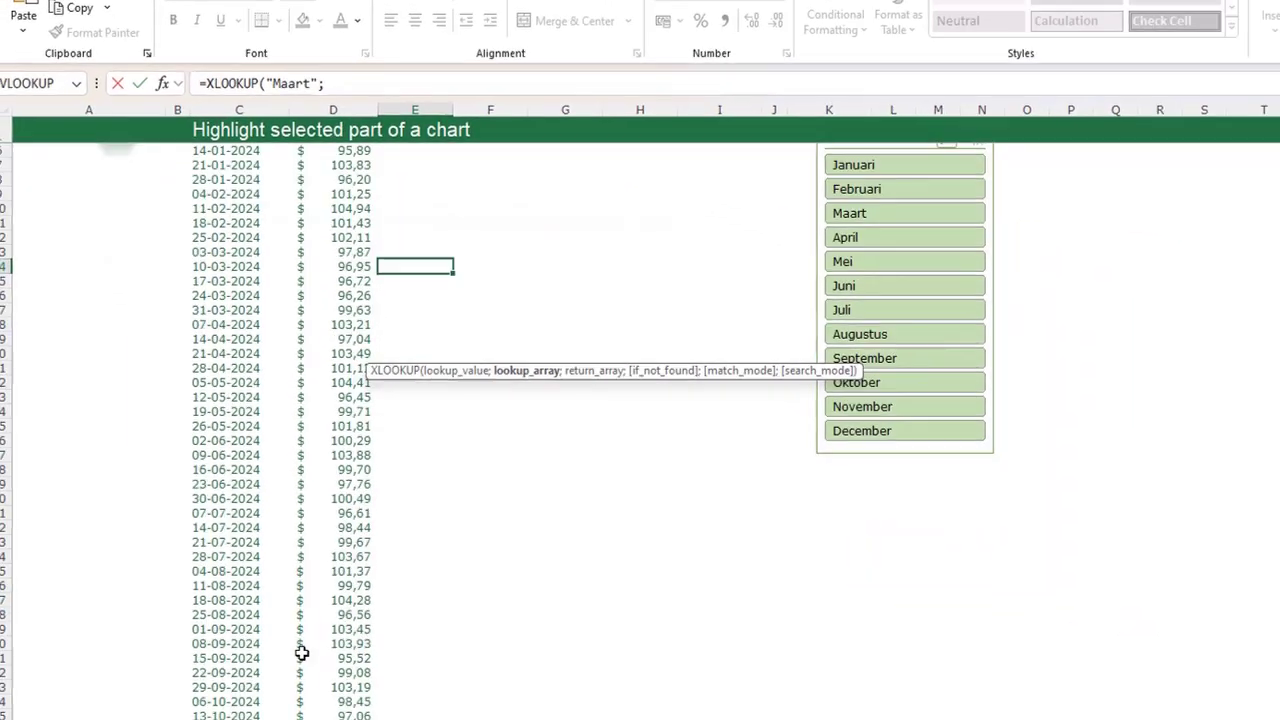
scroll(301, 653, "down", 7)
left_click_drag(195, 528, 205, 660)
type(";")
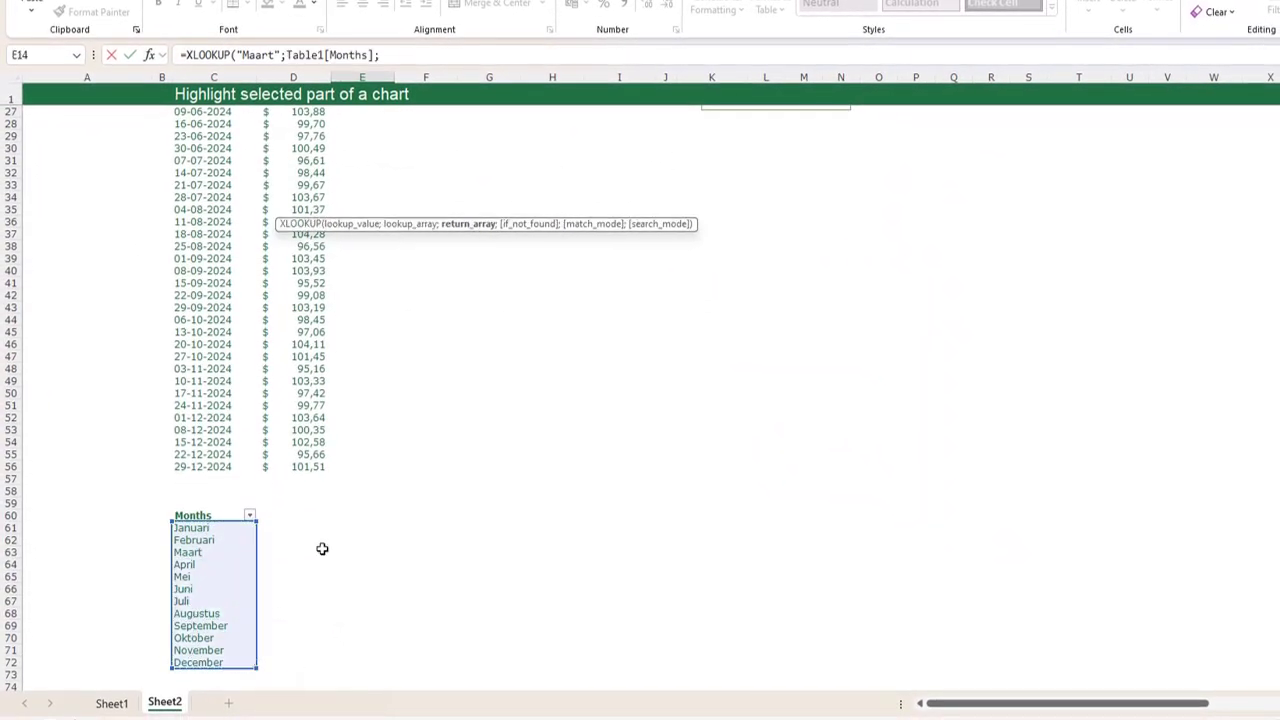
left_click_drag(195, 528, 200, 665)
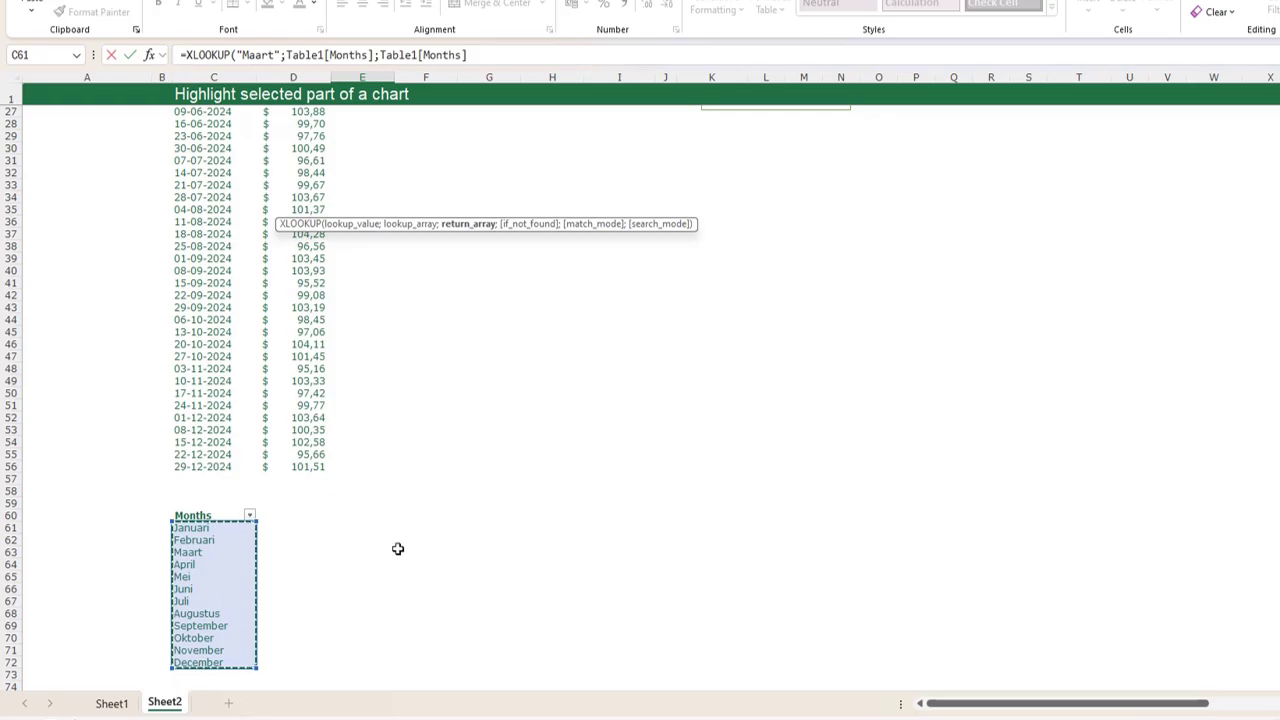
type(")")
key("Return")
scroll(397, 549, "up", 6)
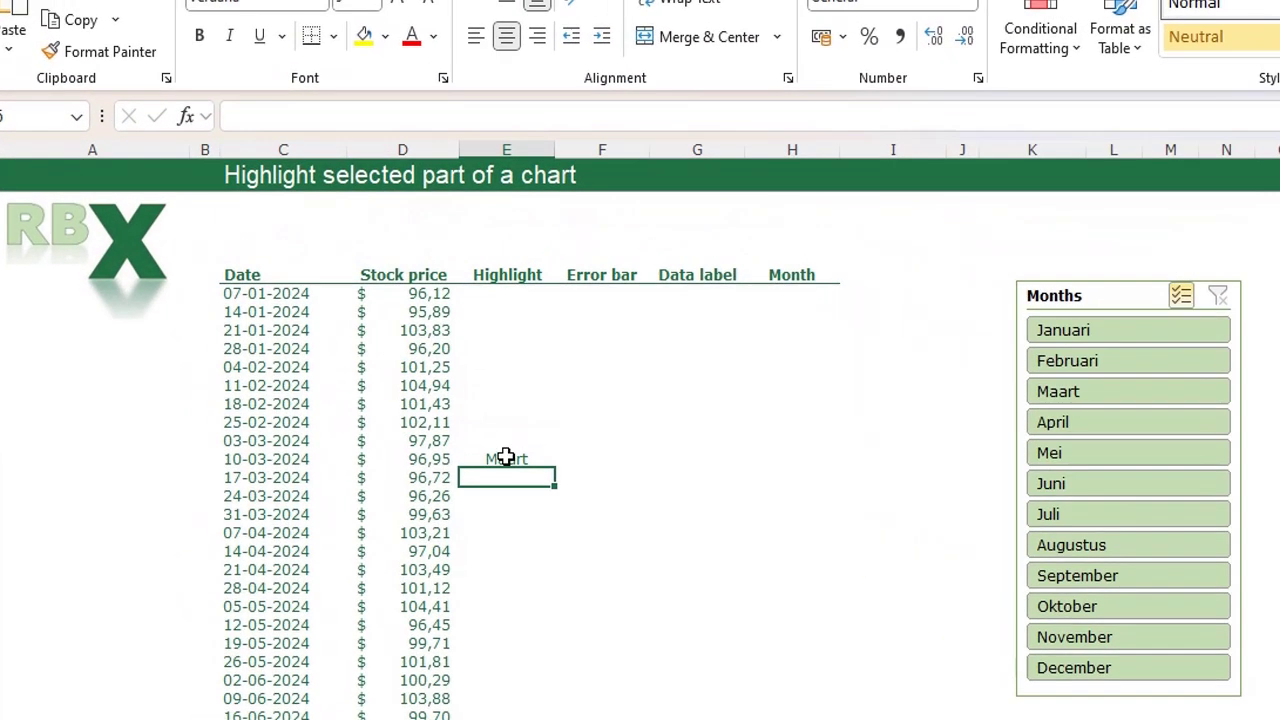
- Turn off multi-select on the Months slicer, filter it to April, and check the month table
left_click(1181, 297)
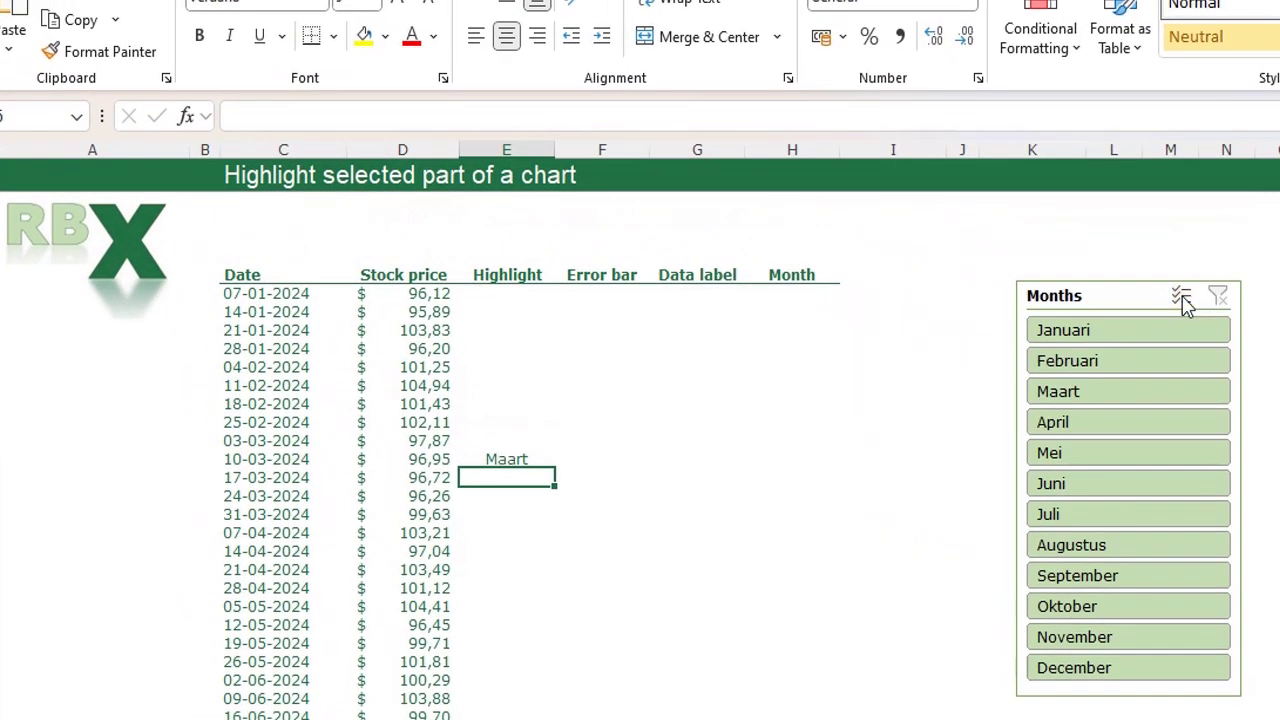
left_click(1069, 424)
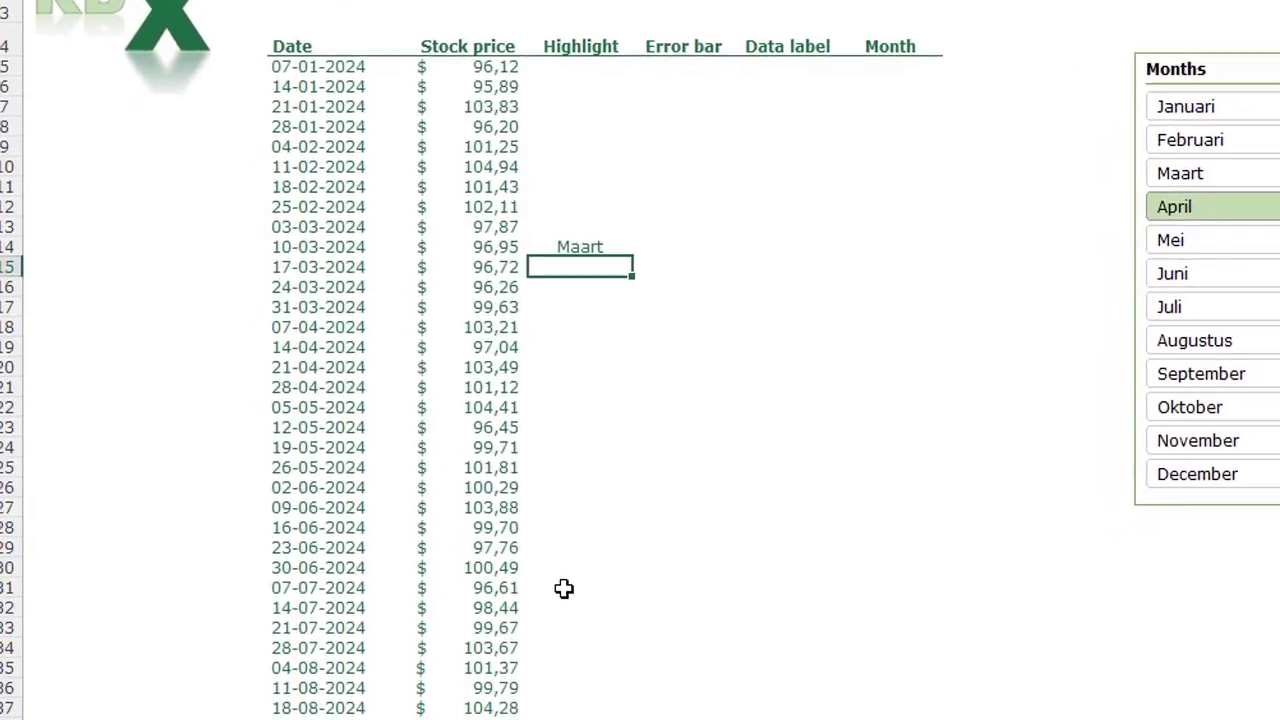
scroll(570, 560, "down", 9)
scroll(584, 495, "down", 2)
scroll(631, 250, "up", 9)
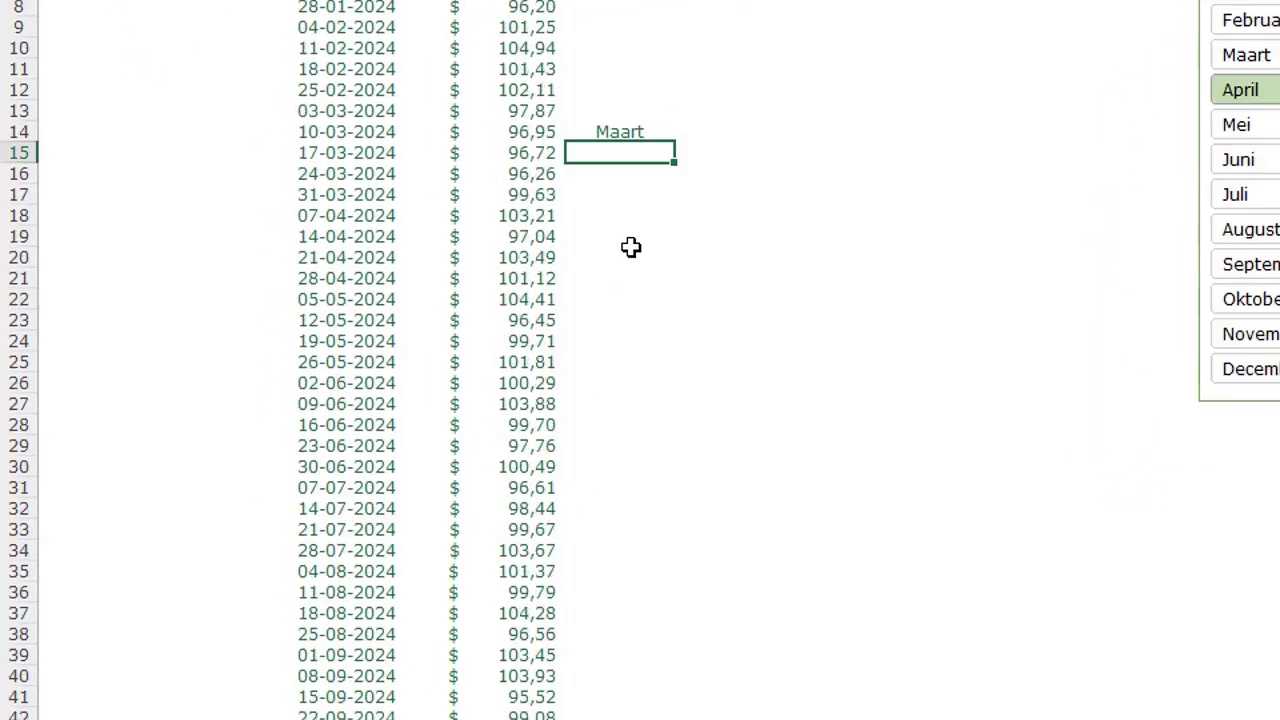
- Replace the fixed "Maart" lookup value in E14's XLOOKUP formula with TEXT(C14;"MMMM")
left_click(617, 130)
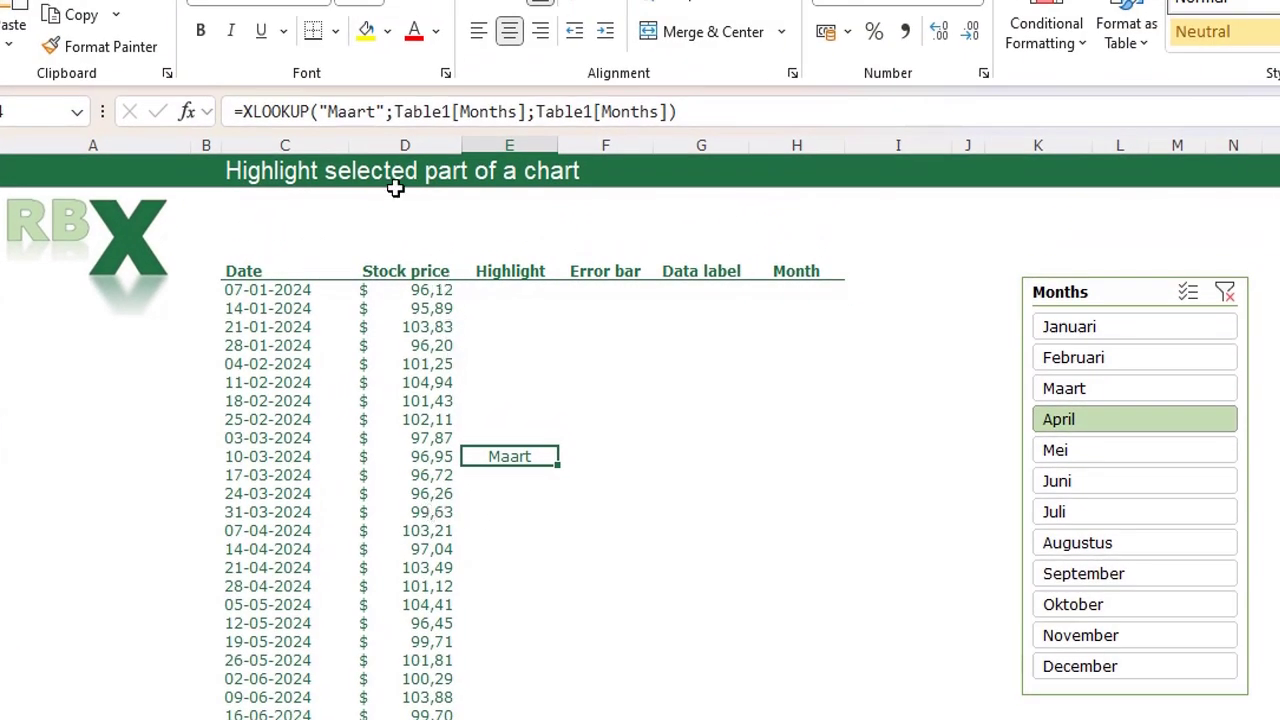
left_click_drag(318, 111, 386, 111)
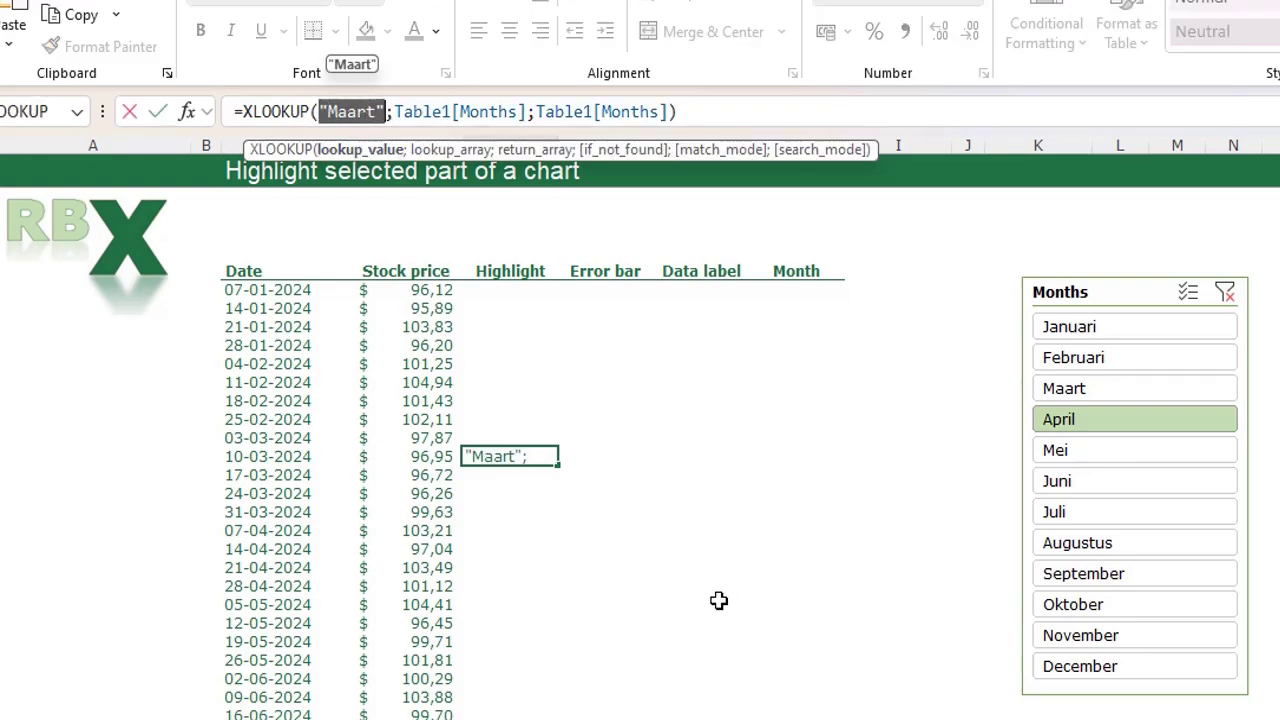
type("TEXT")
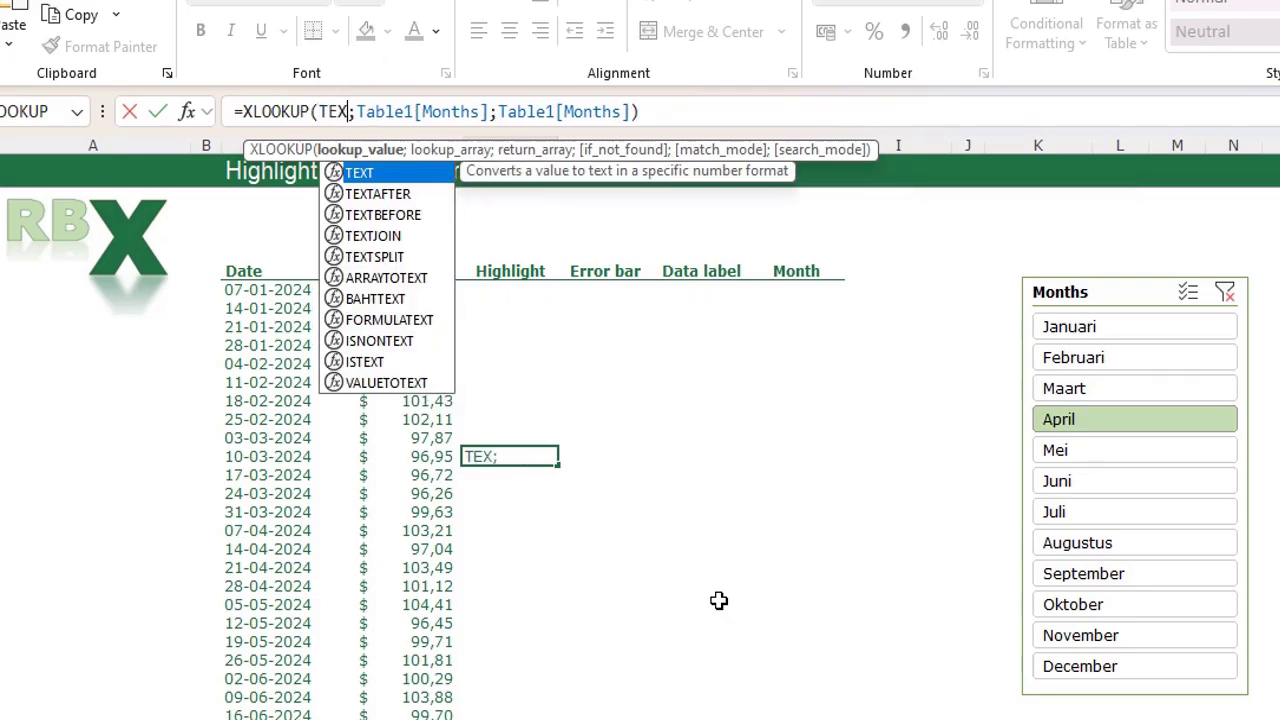
type("(")
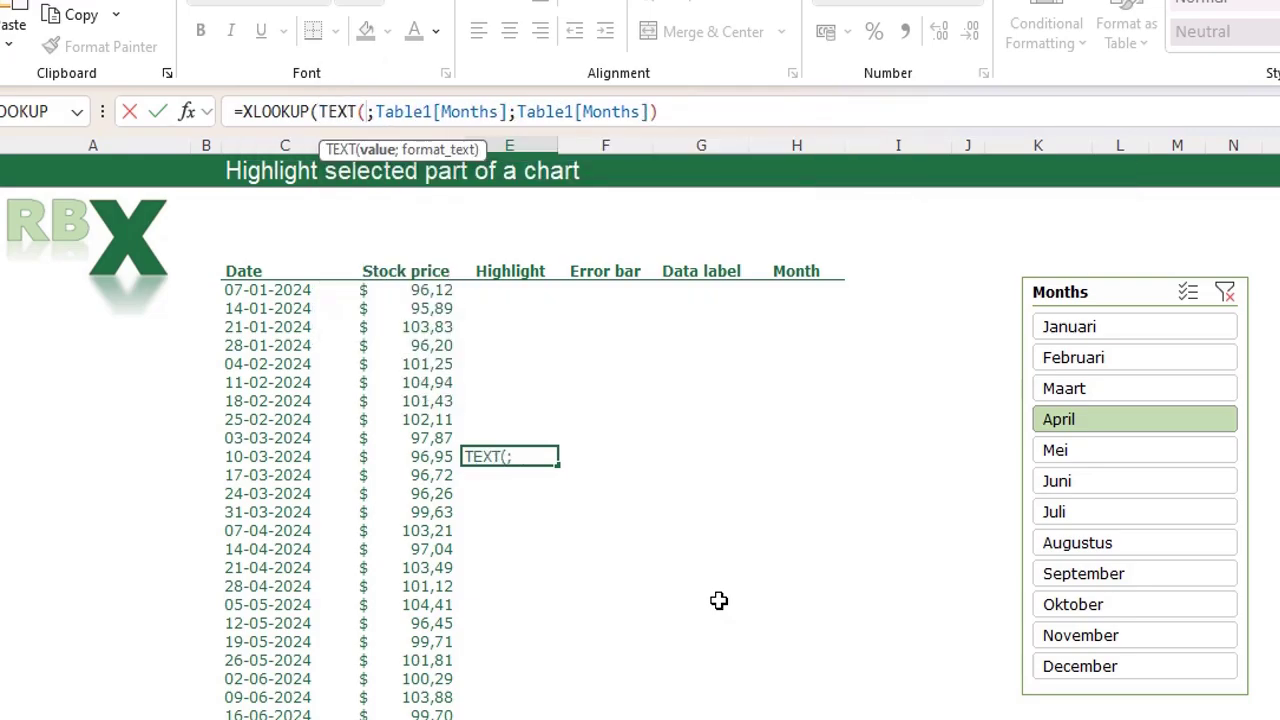
left_click(272, 456)
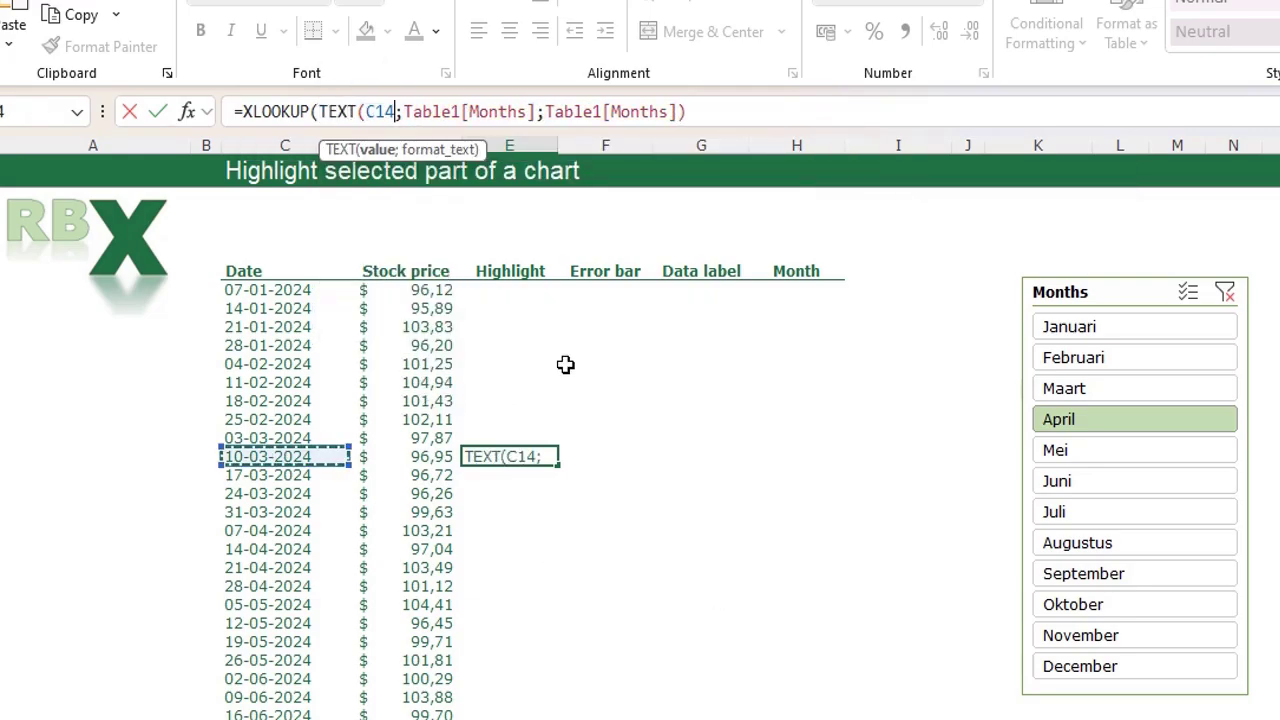
type(";\"")
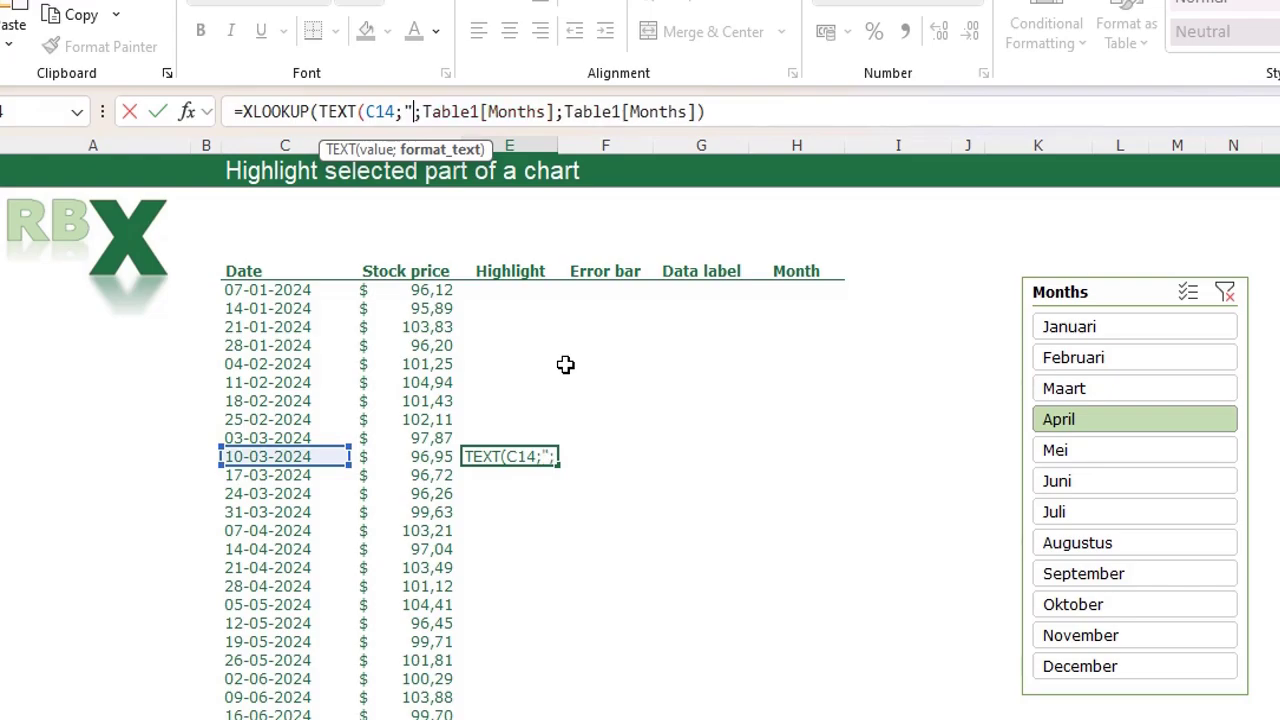
type("MMMM")
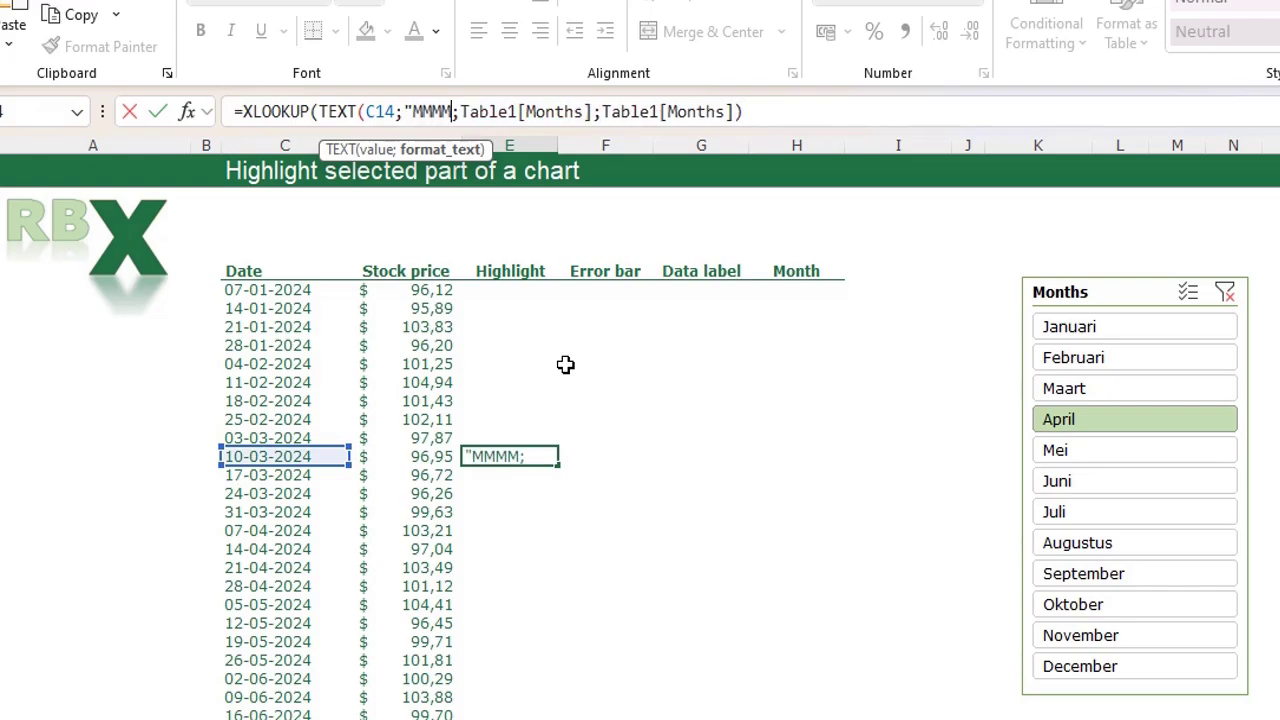
type("\")")
key("Return")
key("Up")
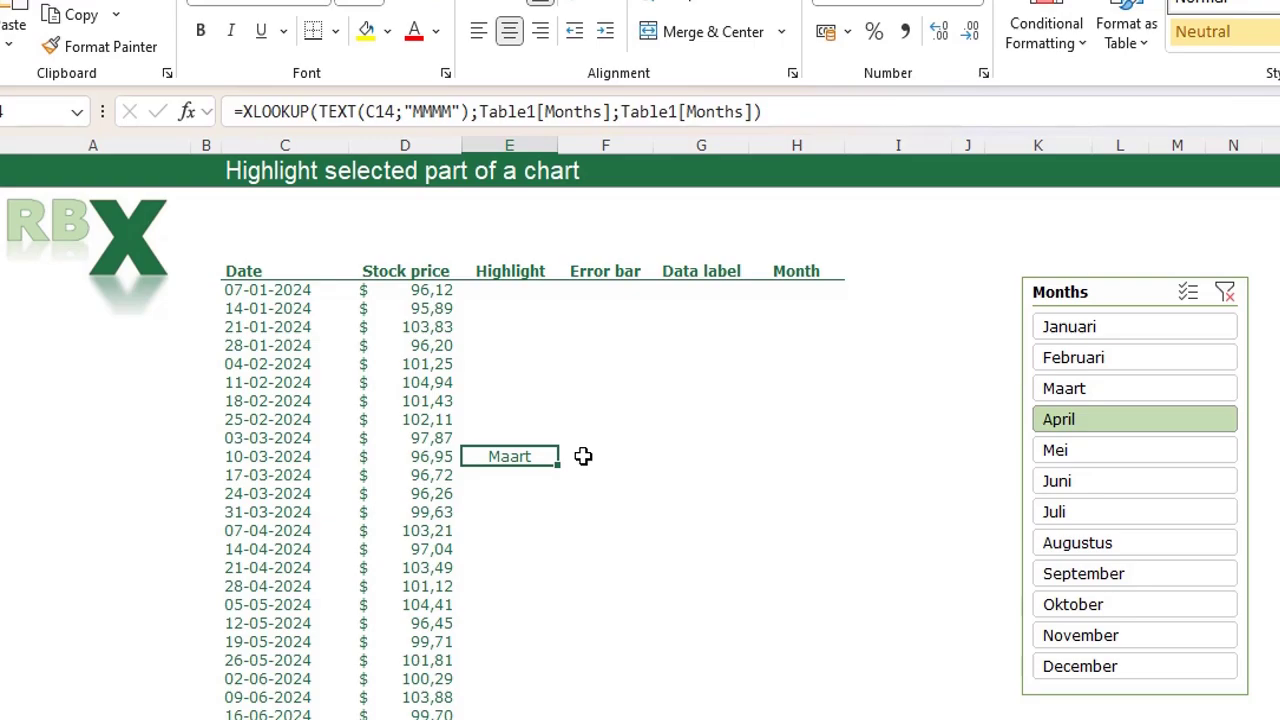
- Wrap the XLOOKUP formula in E14 in the CELL function with the "address" info type
scroll(529, 689, "down", 8)
scroll(581, 526, "up", 8)
left_click(245, 111)
type("CELL")
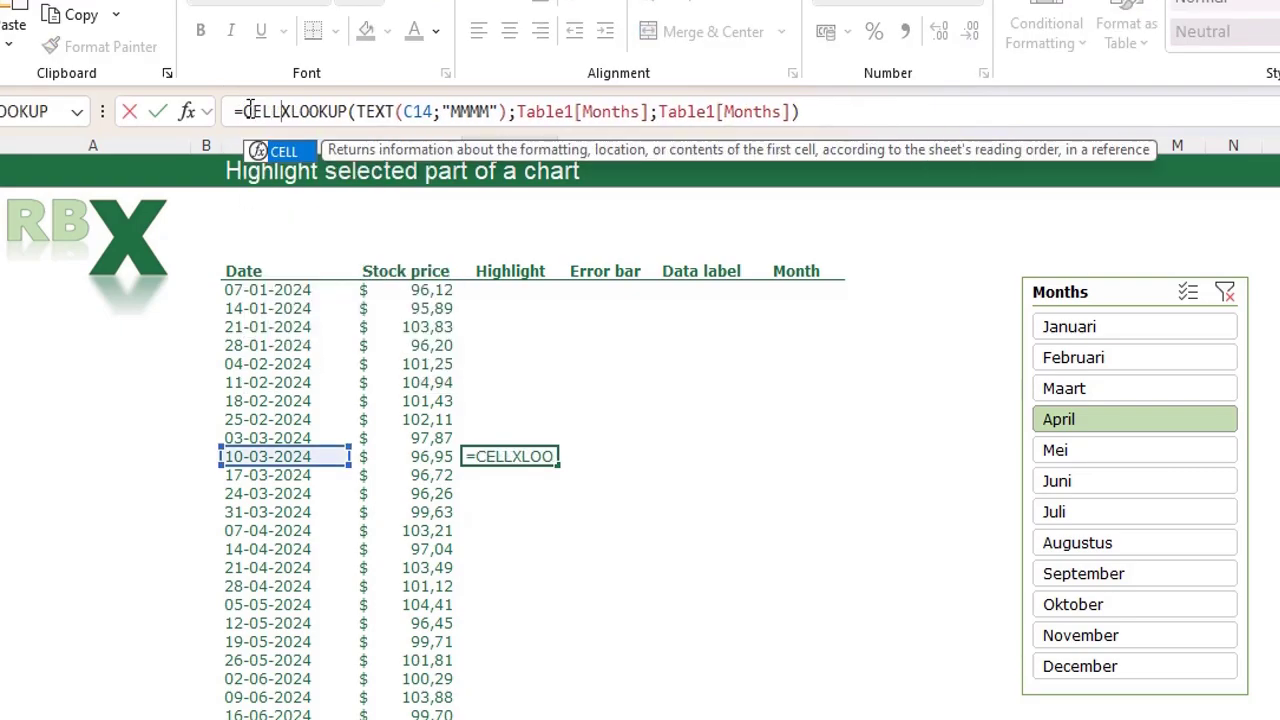
type("(")
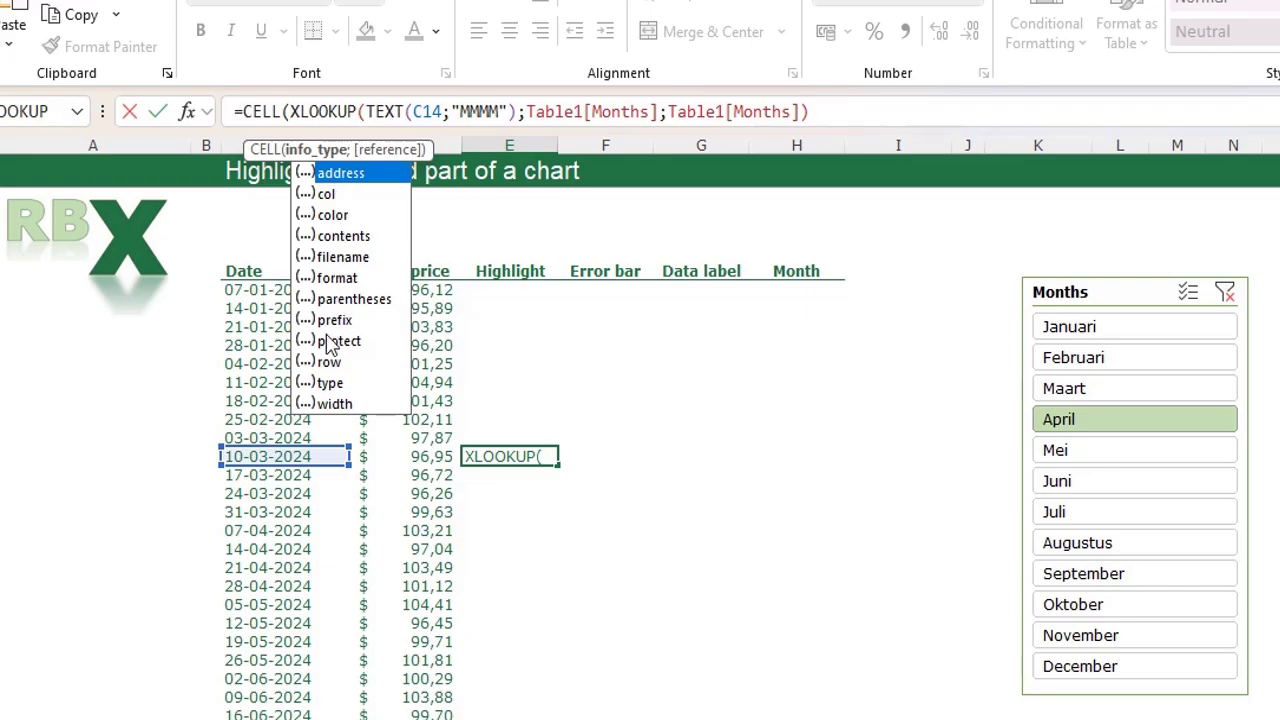
left_click(341, 172)
double_click(341, 172)
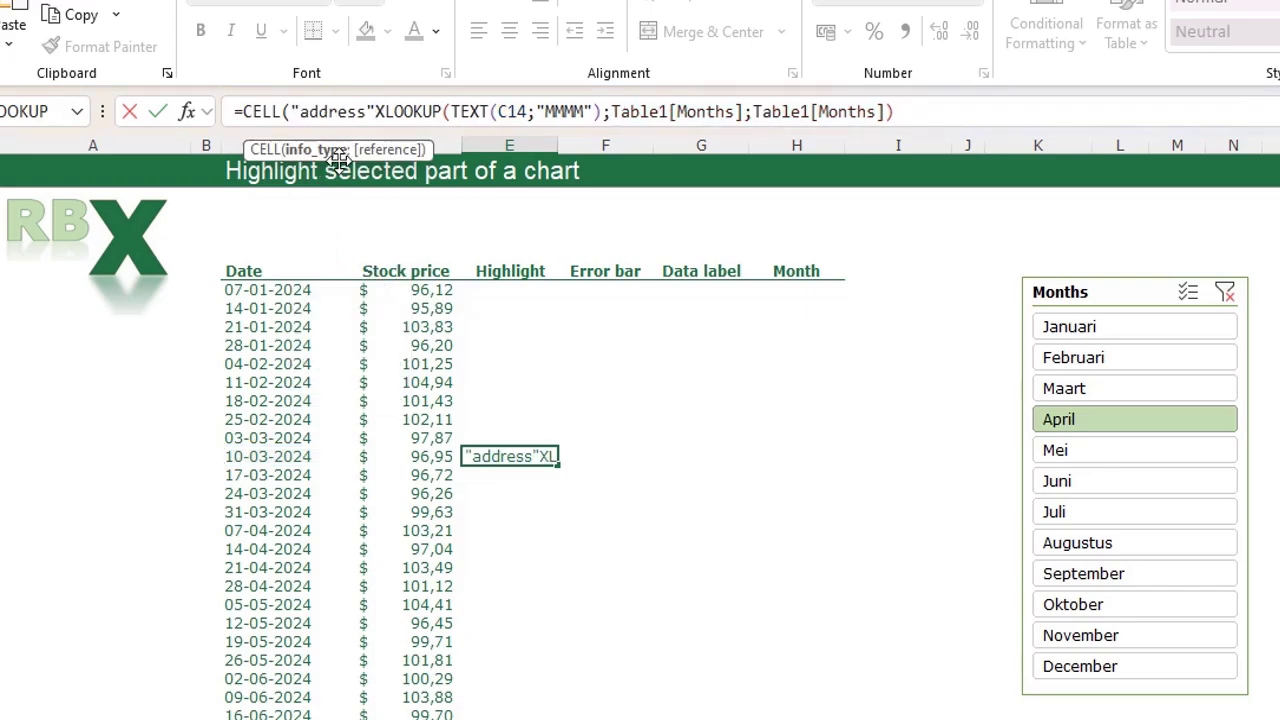
type(";")
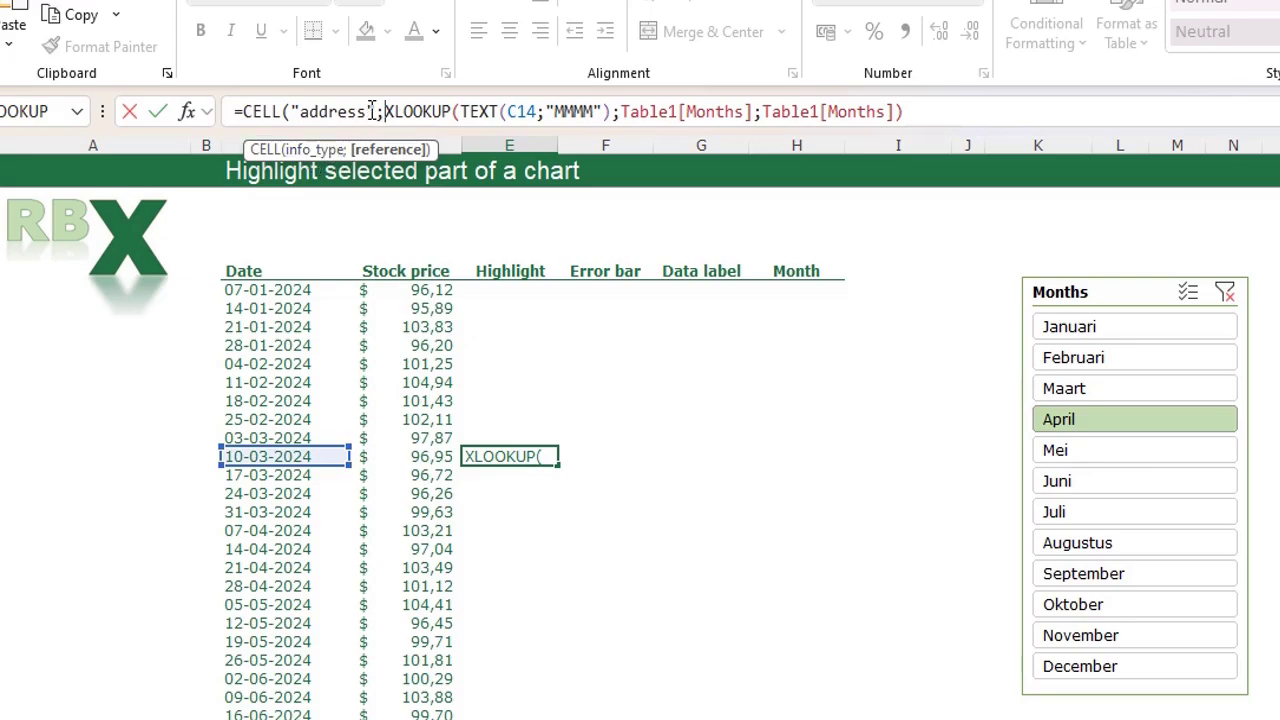
left_click(924, 113)
type(")")
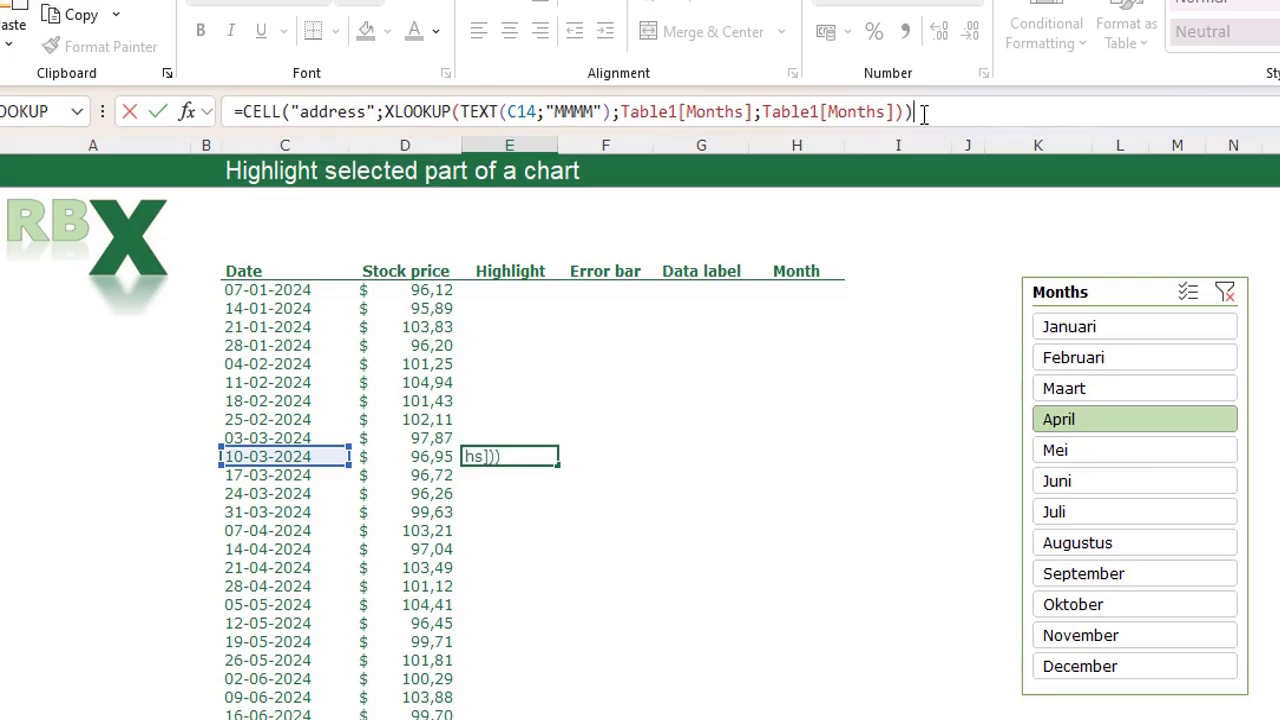
key("Return")
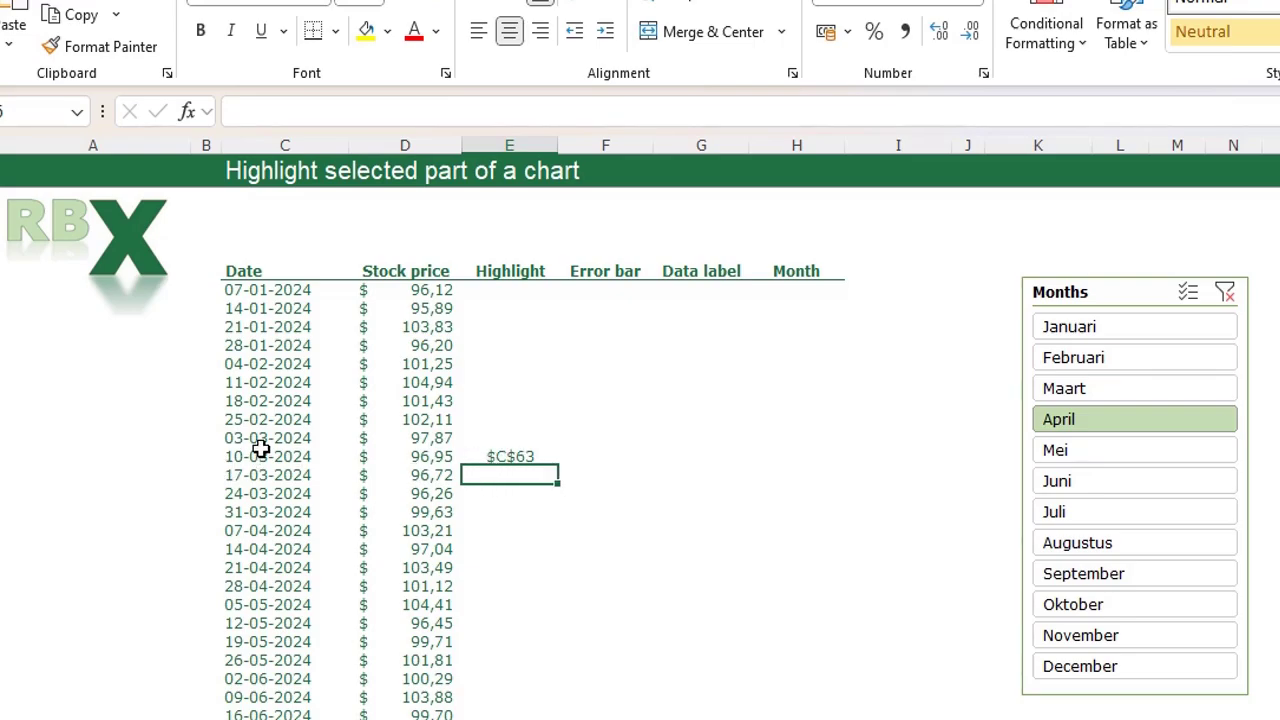
- Wrap the CELL formula in E14 in SUBTOTAL with function number 103 (COUNTA) and try to enter it
left_click(518, 454)
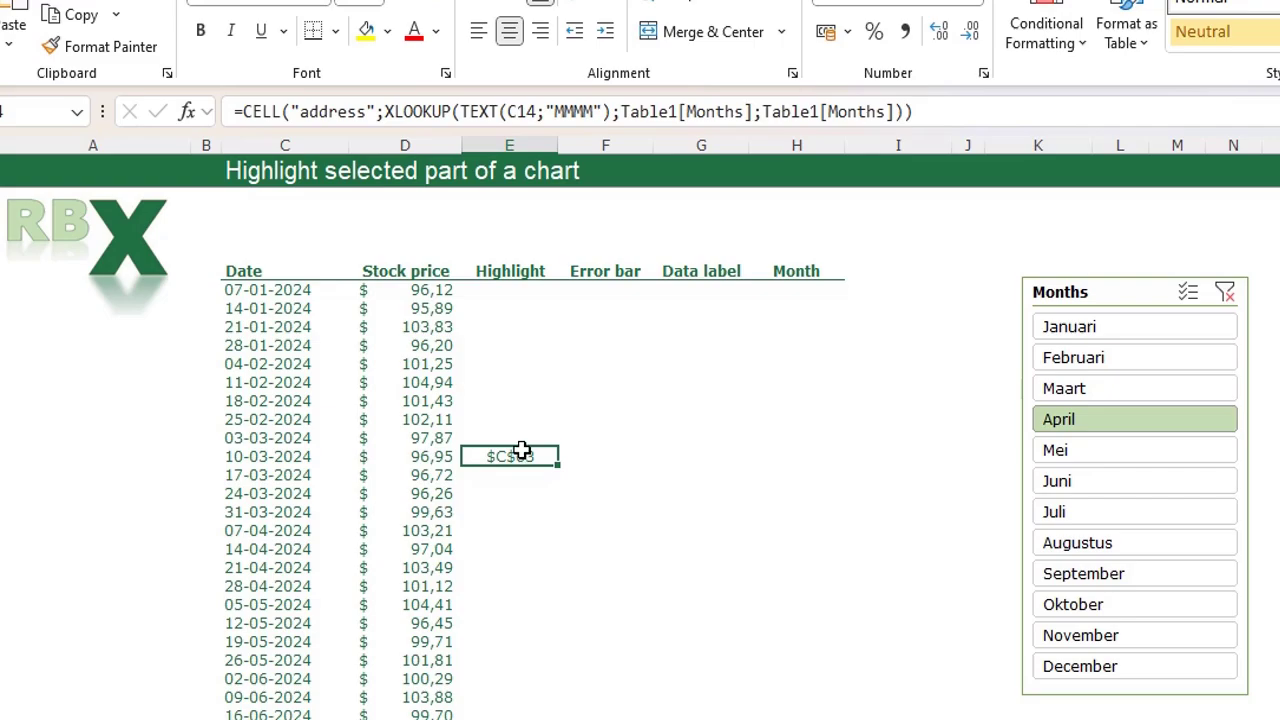
left_click(243, 111)
type("SUBTOTAL")
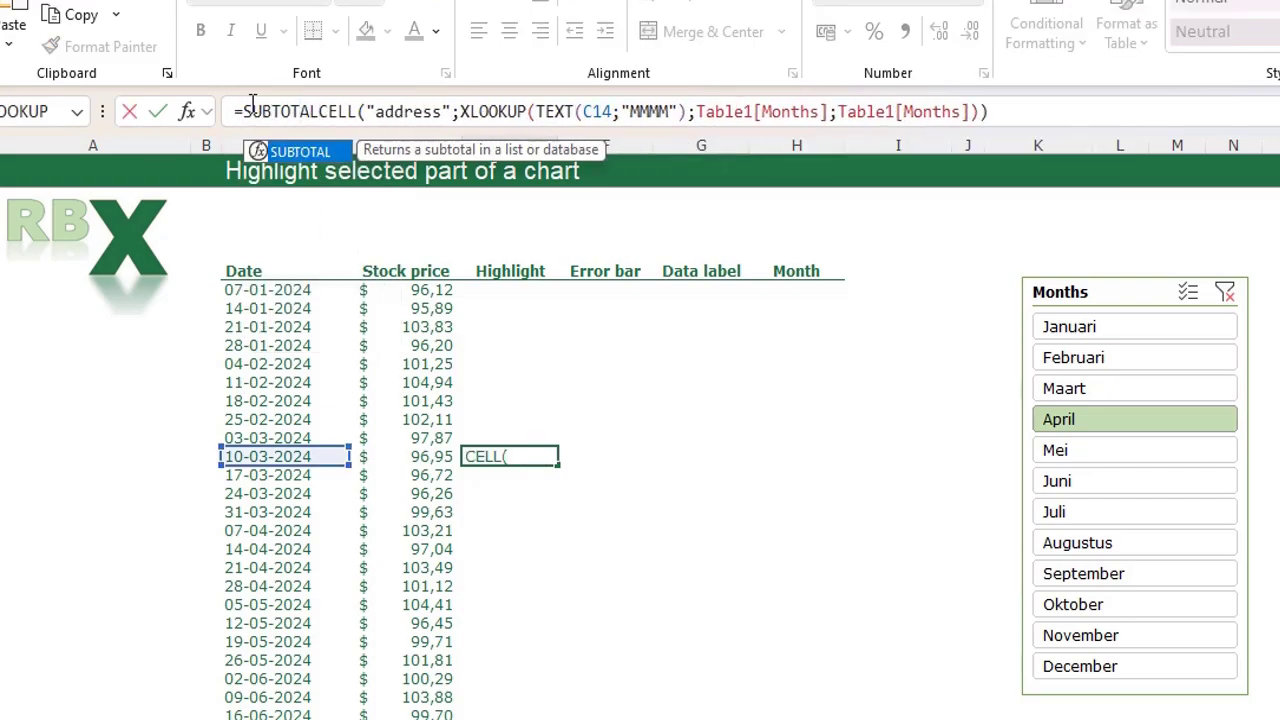
type("(")
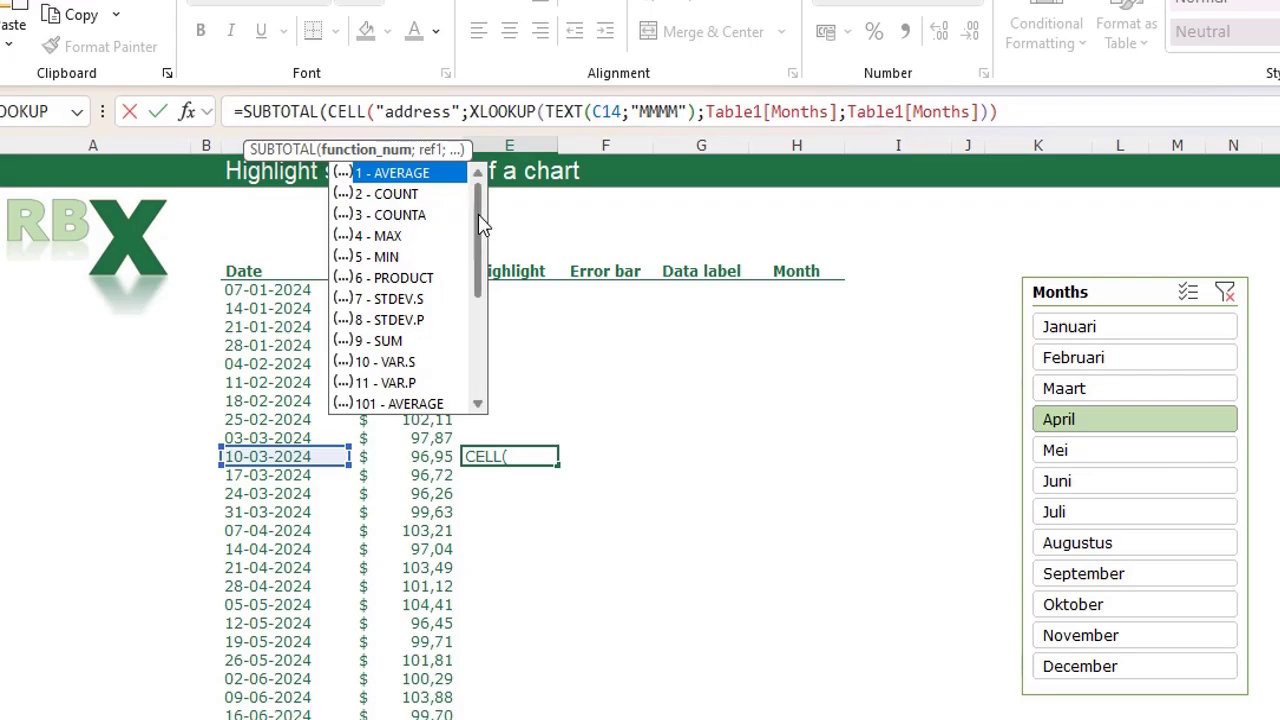
left_click_drag(480, 225, 480, 290)
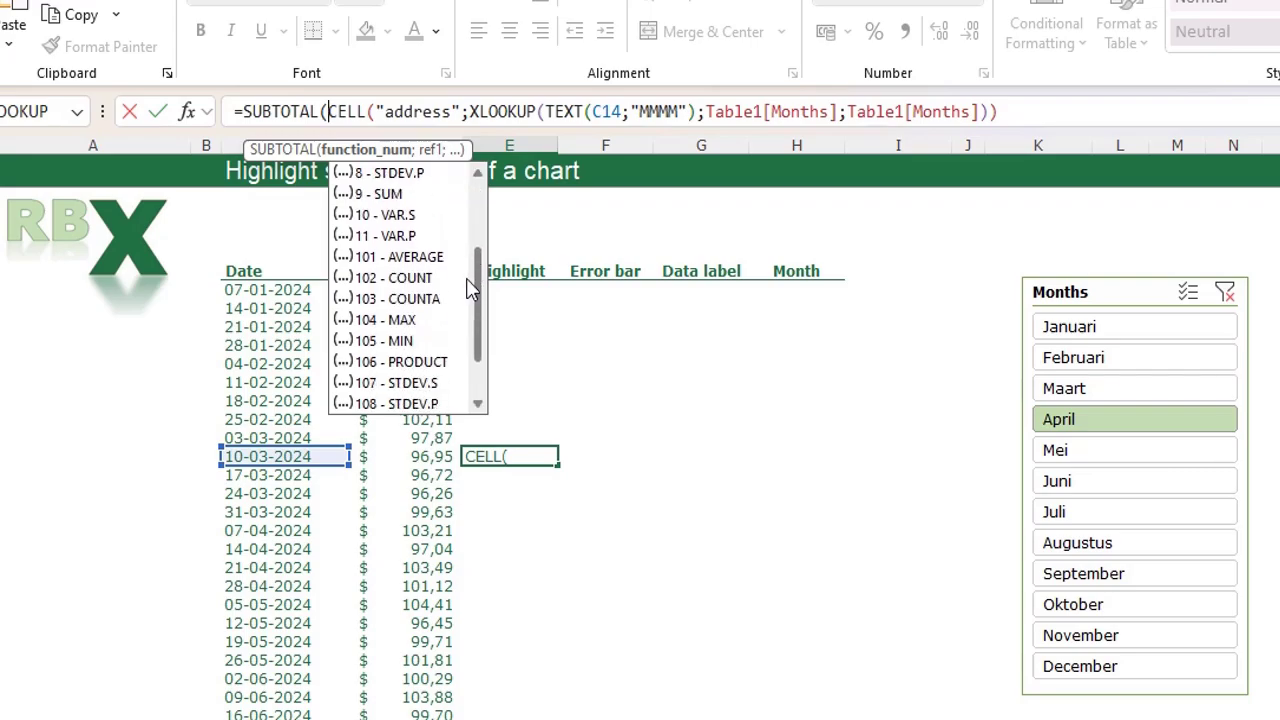
left_click(390, 298)
key("Tab")
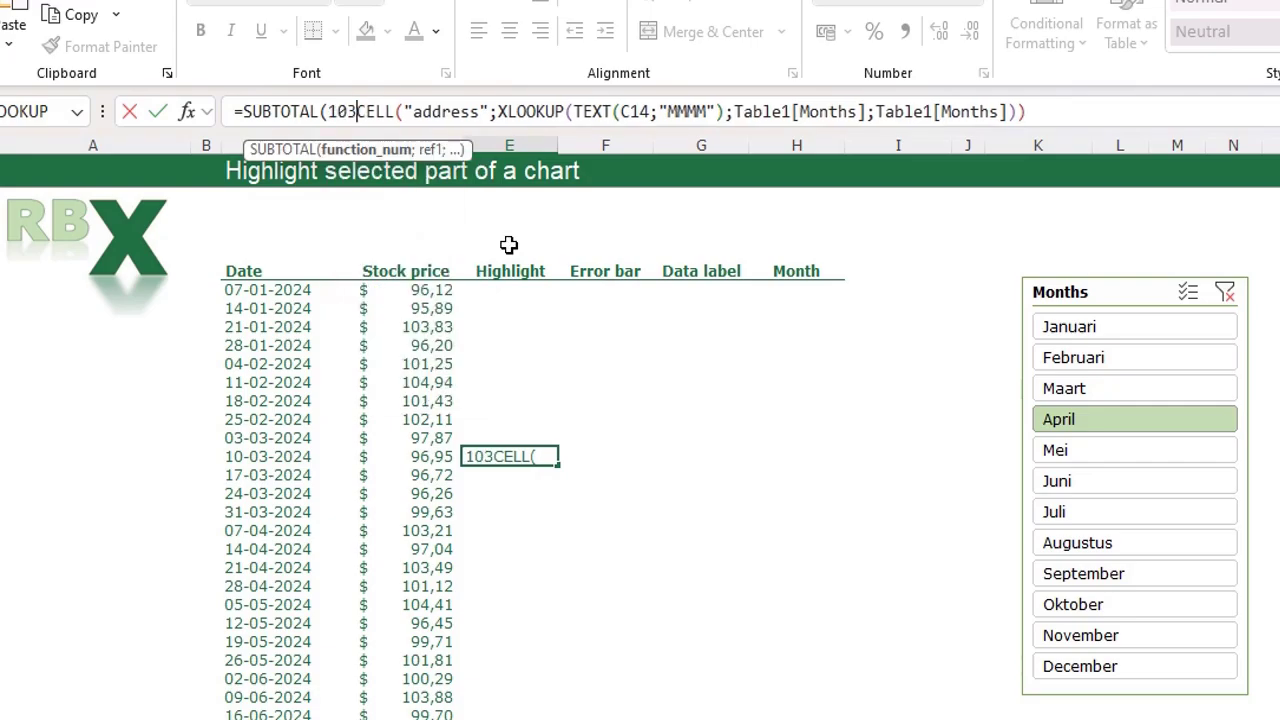
type(";")
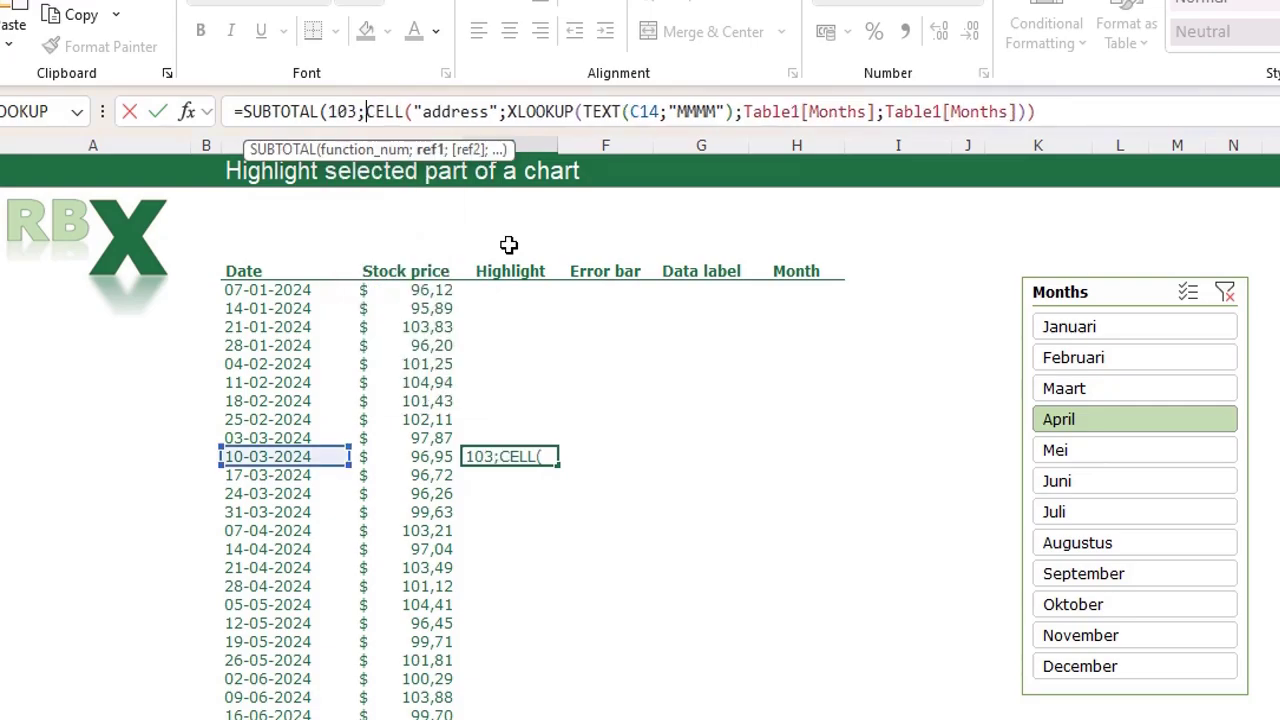
left_click(1063, 111)
type(")")
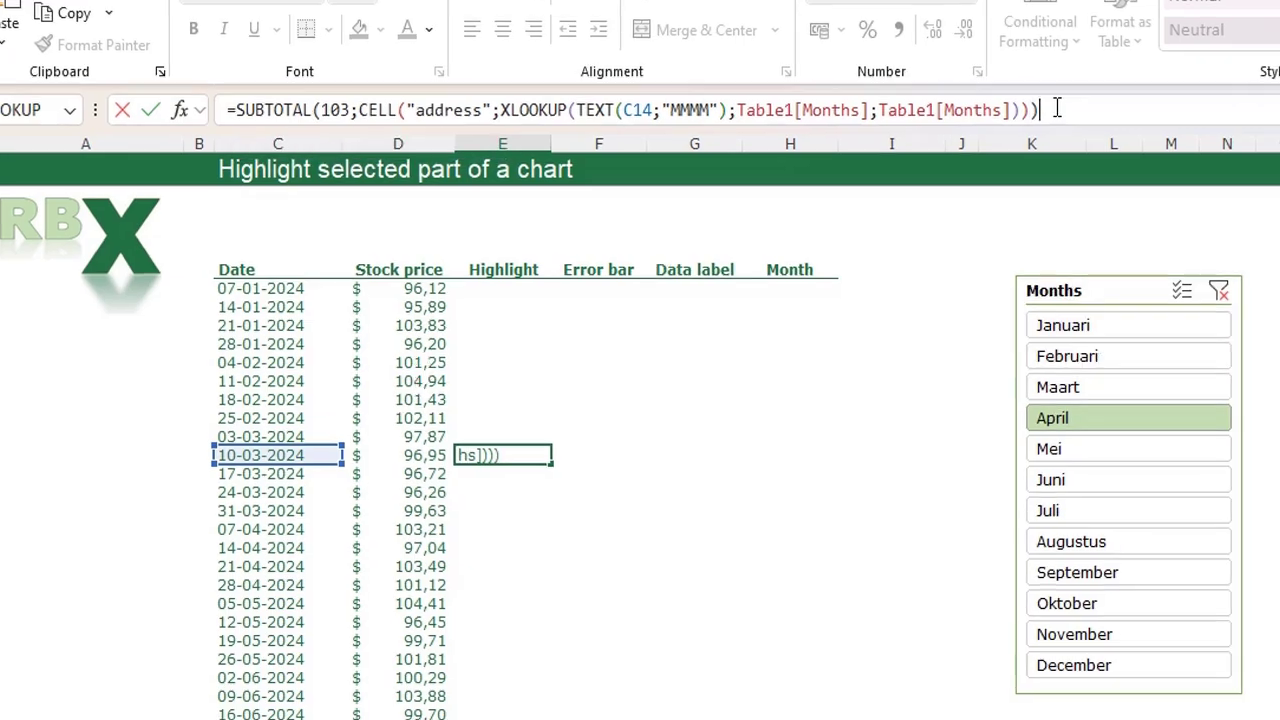
key("Return")
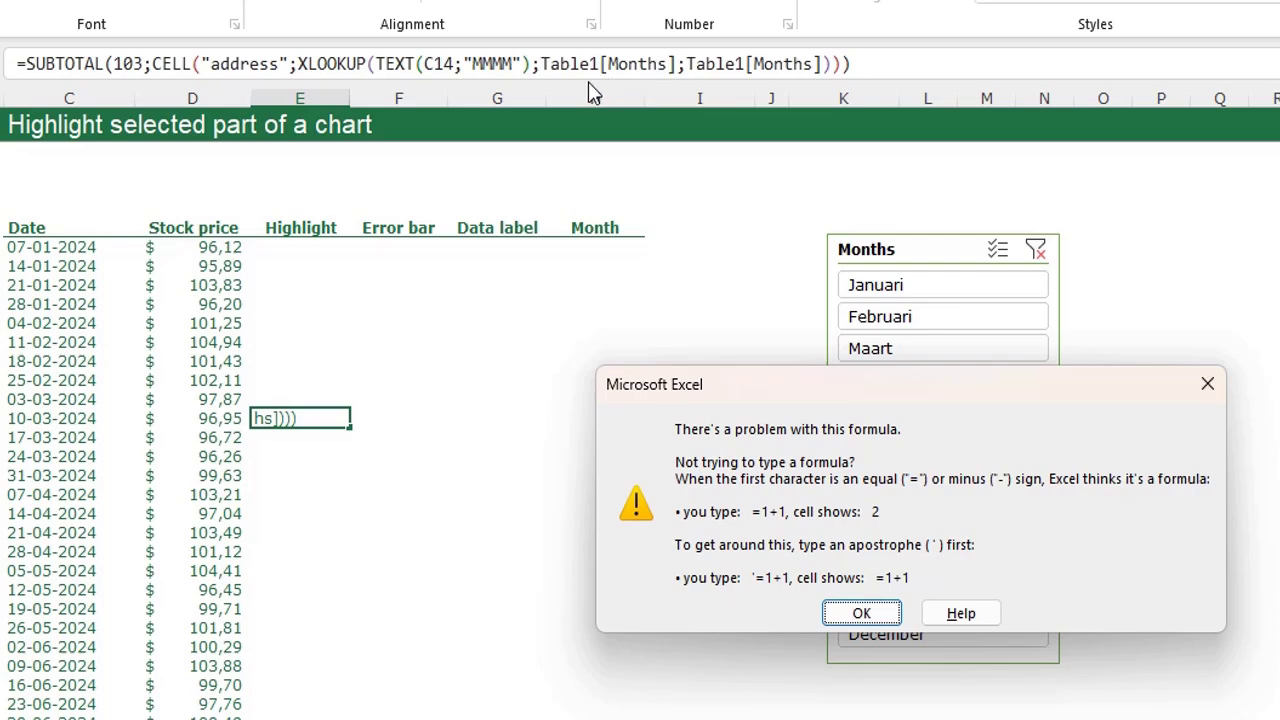
left_click(861, 613)
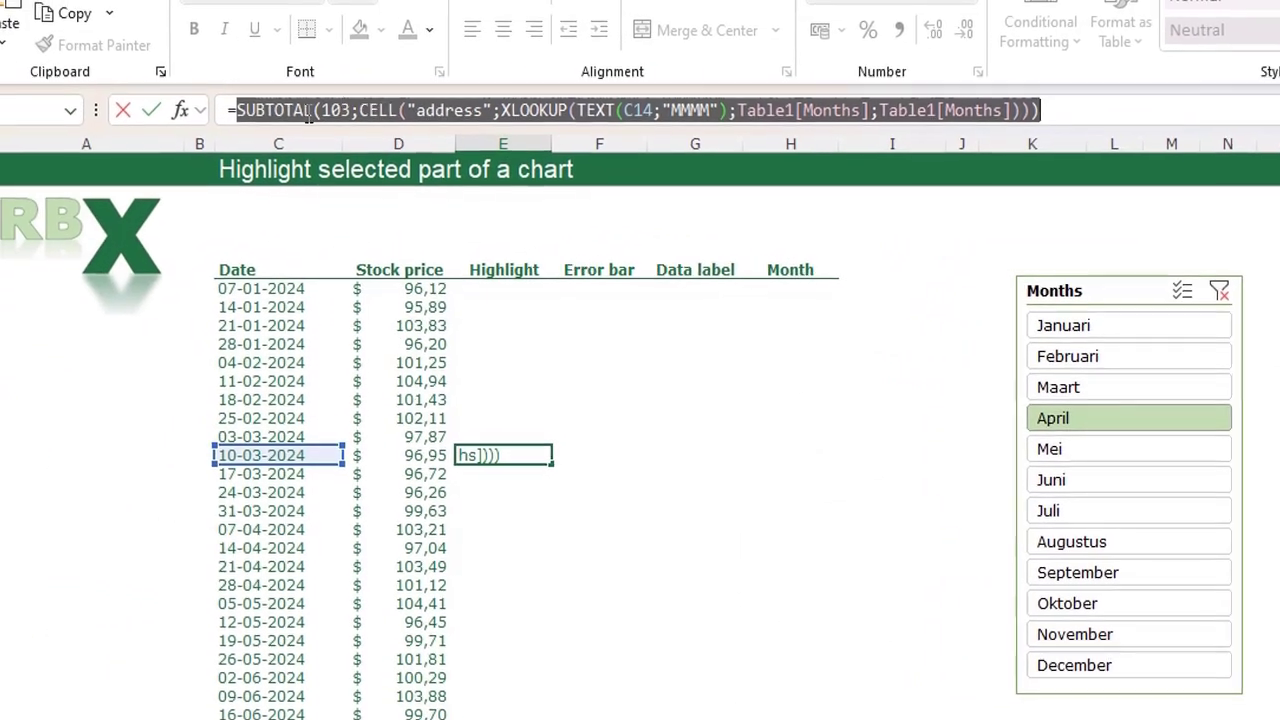
- Wrap the CELL part of E14's SUBTOTAL formula in INDIRECT, and test it by switching the Months slicer to Maart
left_click(205, 77)
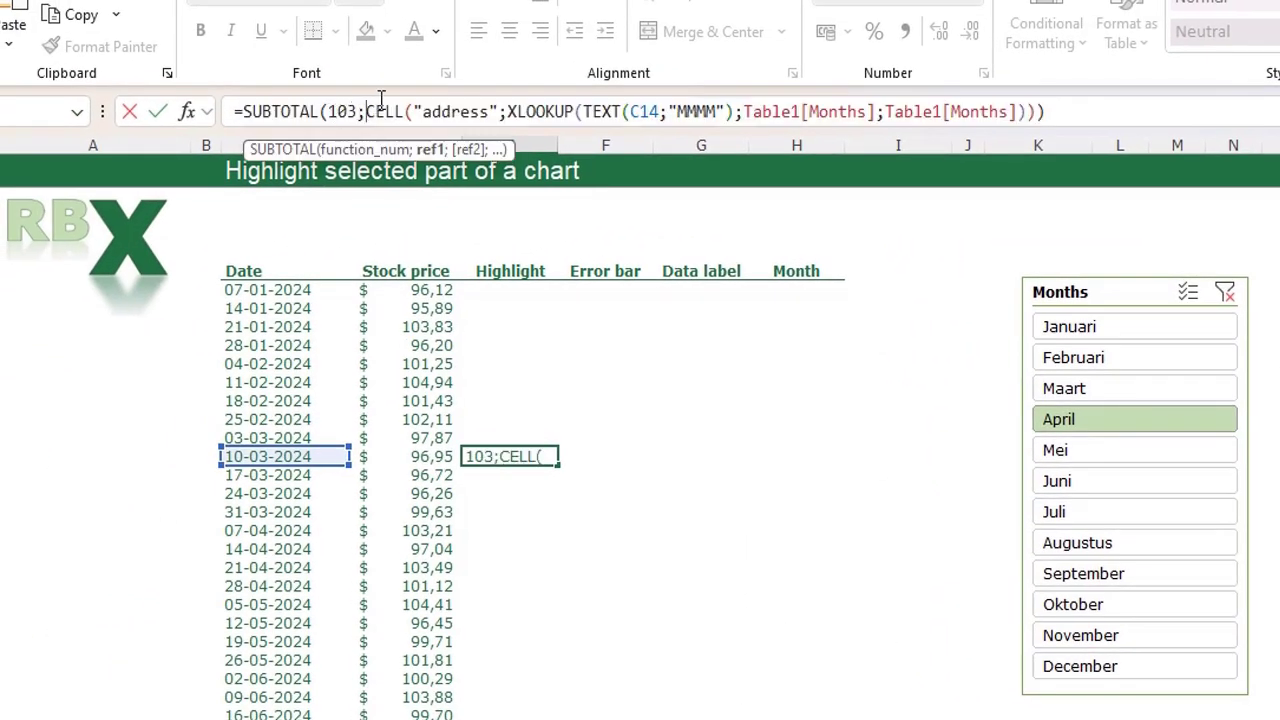
type("INDIRECT")
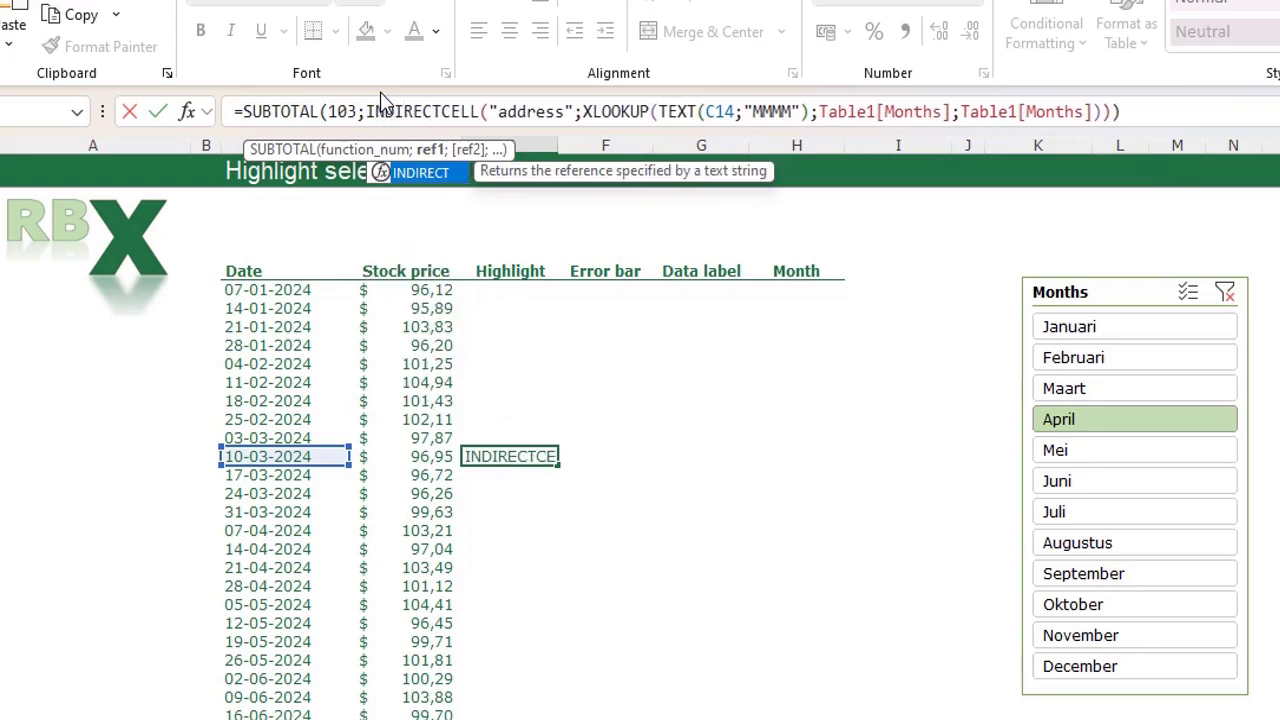
type("(")
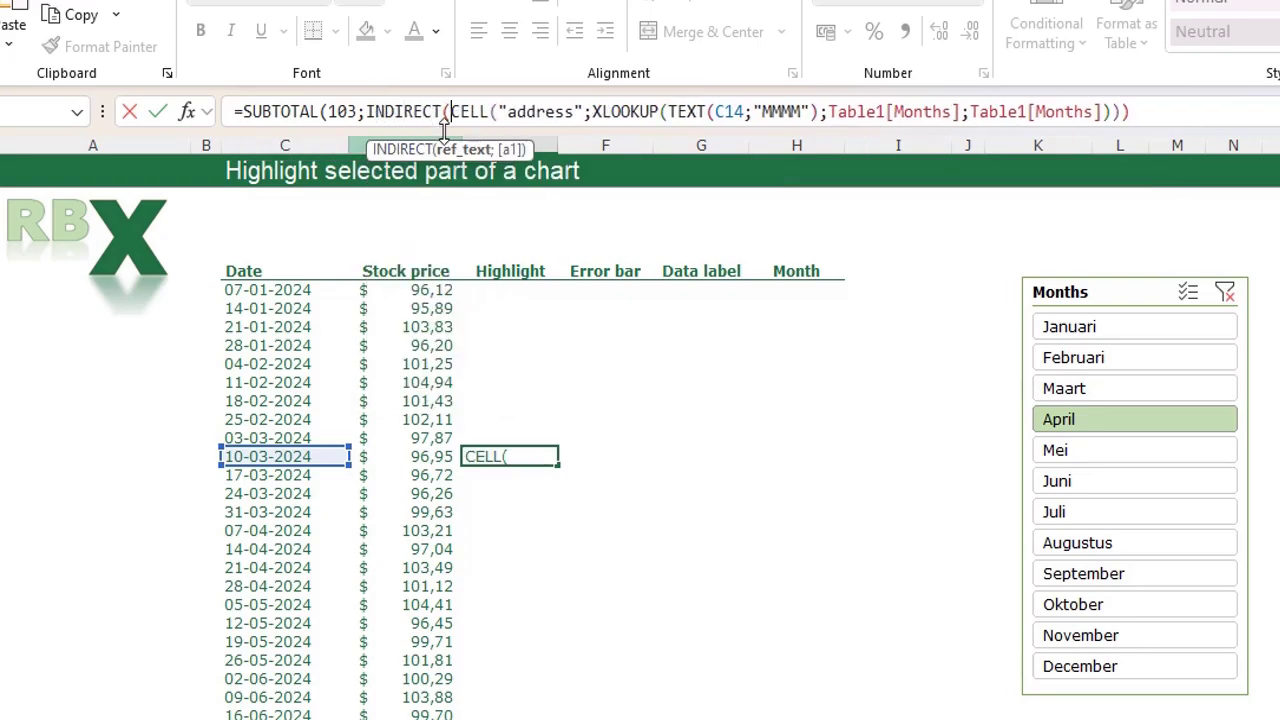
left_click(1130, 111)
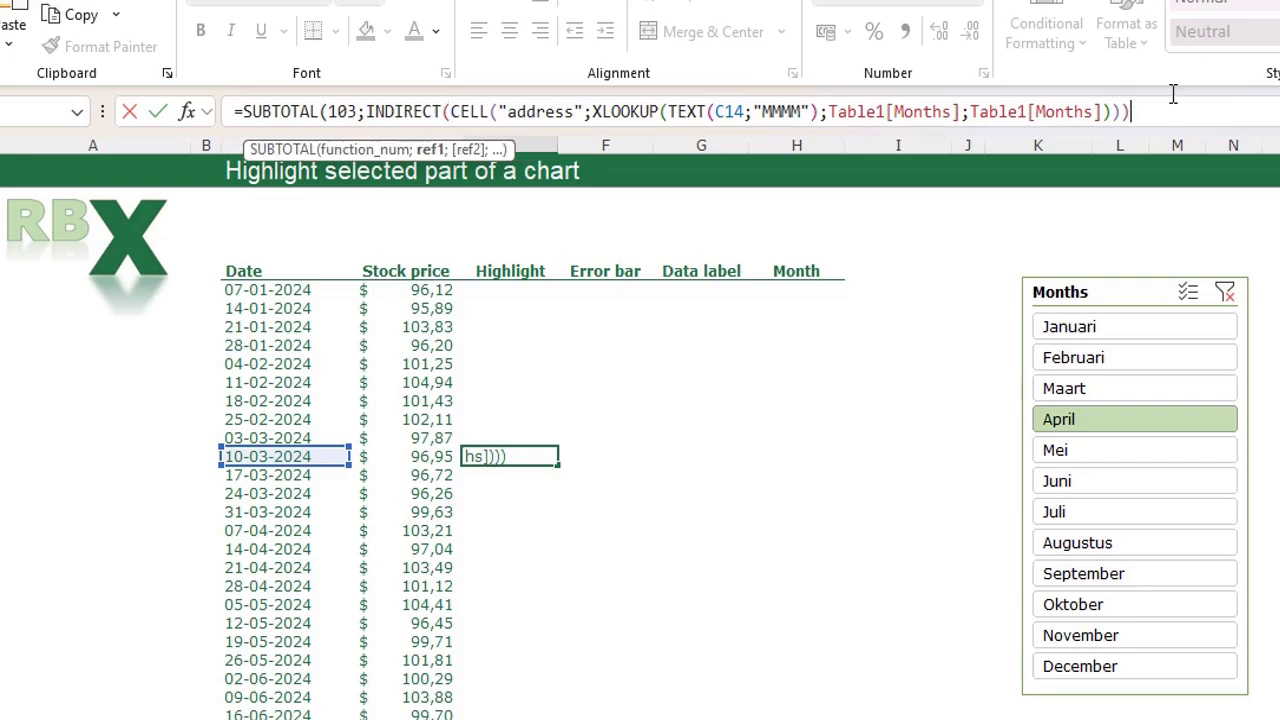
type(")")
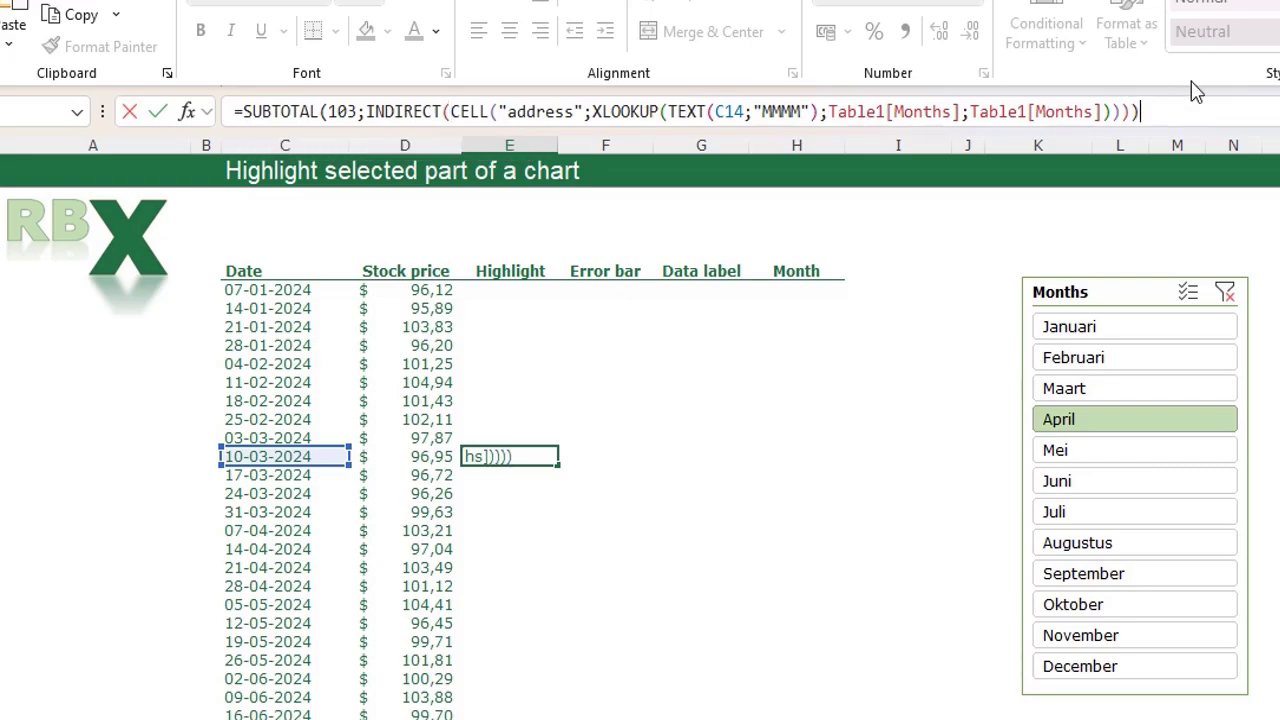
key("Return")
key("Up")
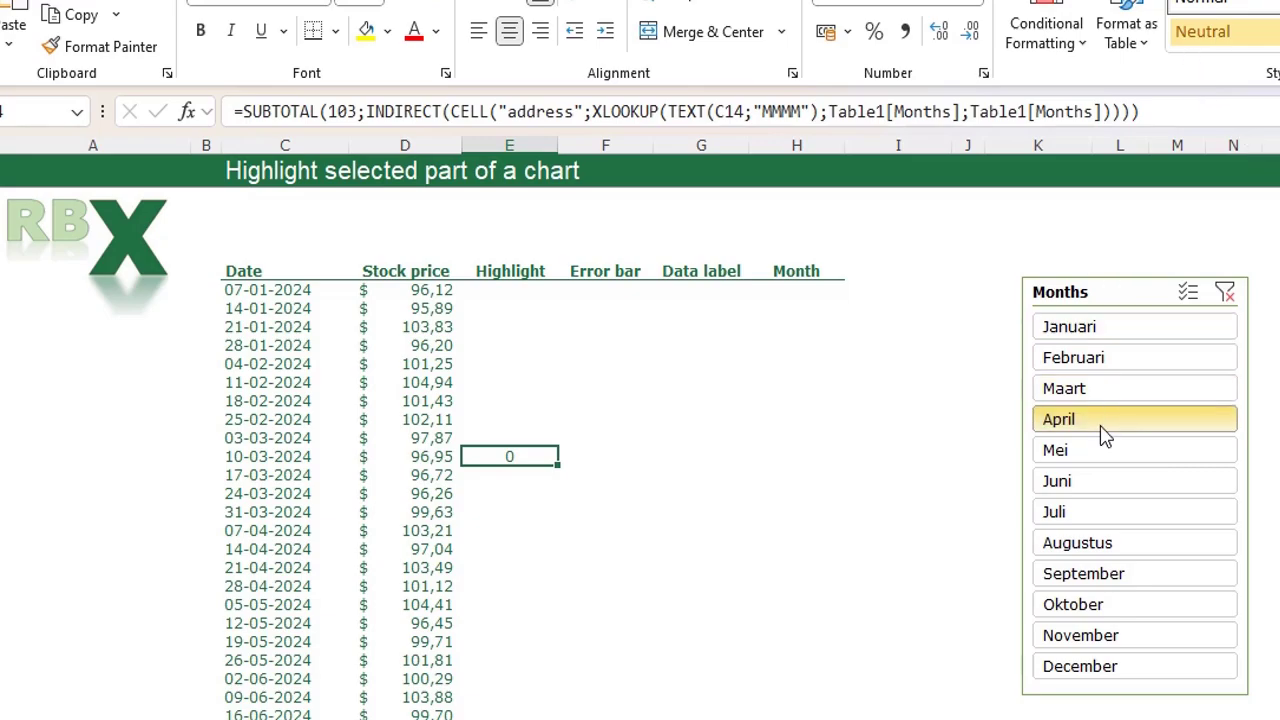
left_click(1108, 398)
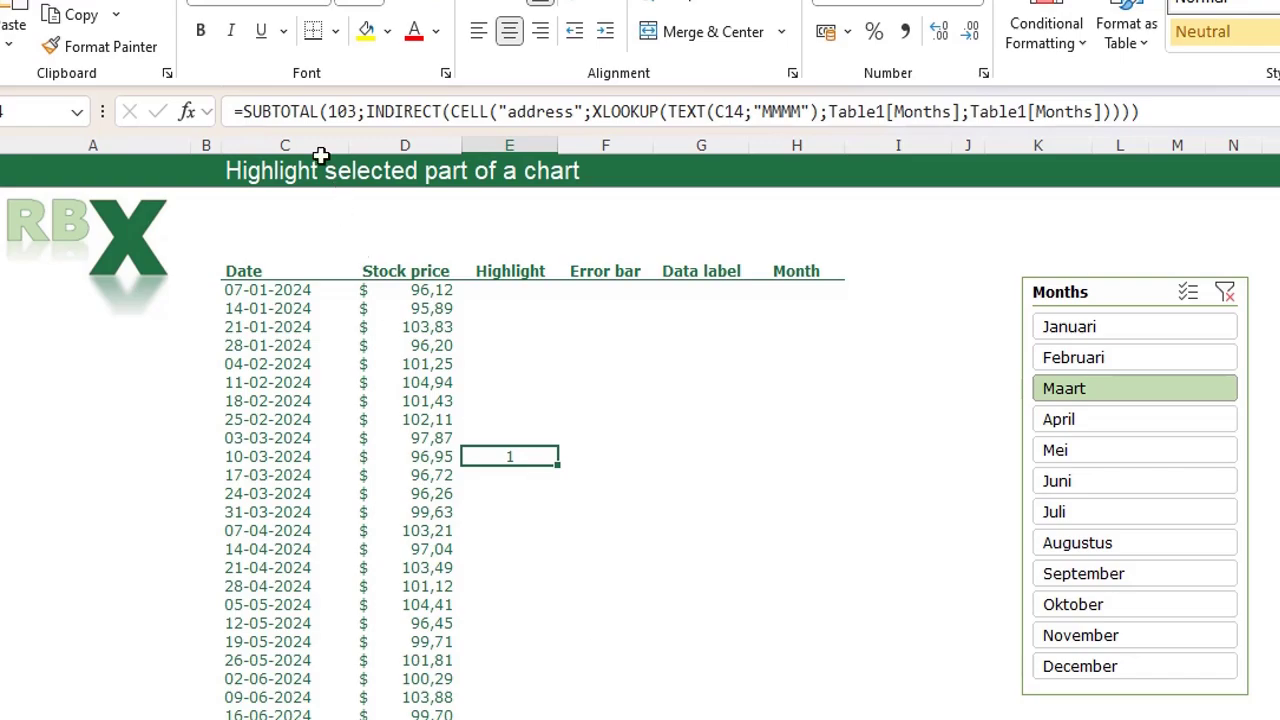
- Wrap E14's SUBTOTAL formula in an IF that tests for =1, returning D14 when true and NA() otherwise
left_click(241, 111)
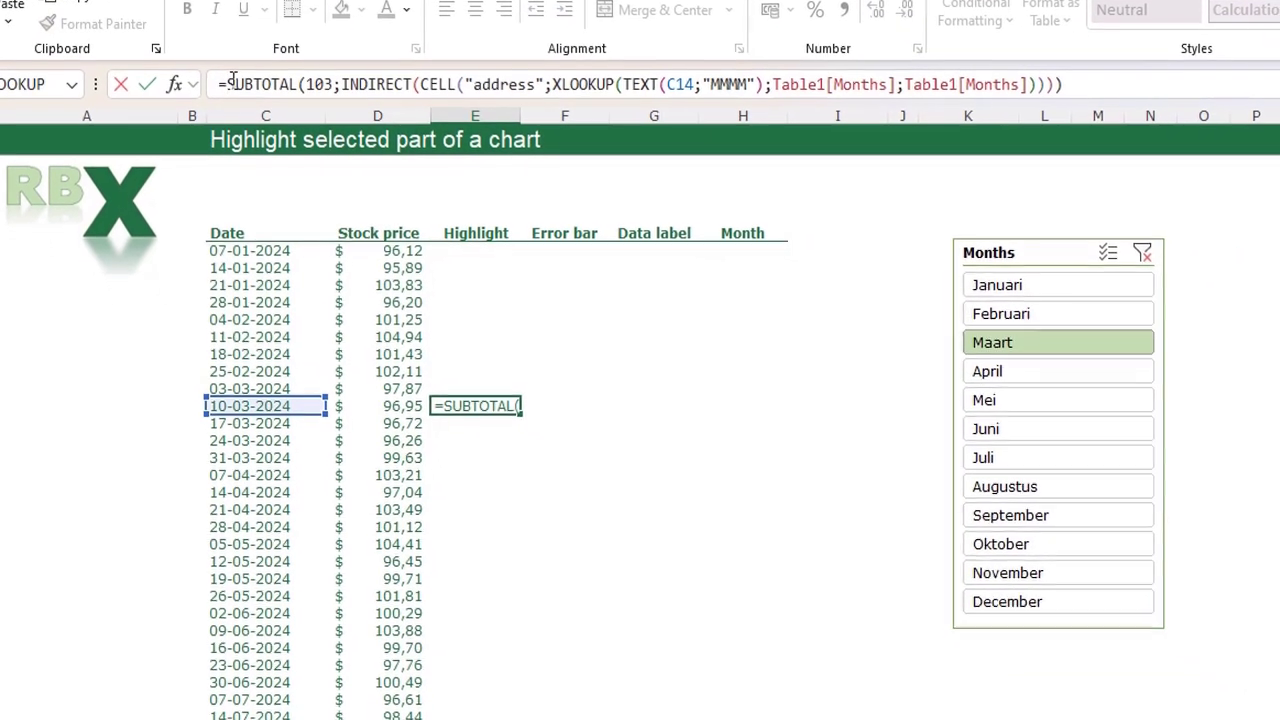
type("IF(")
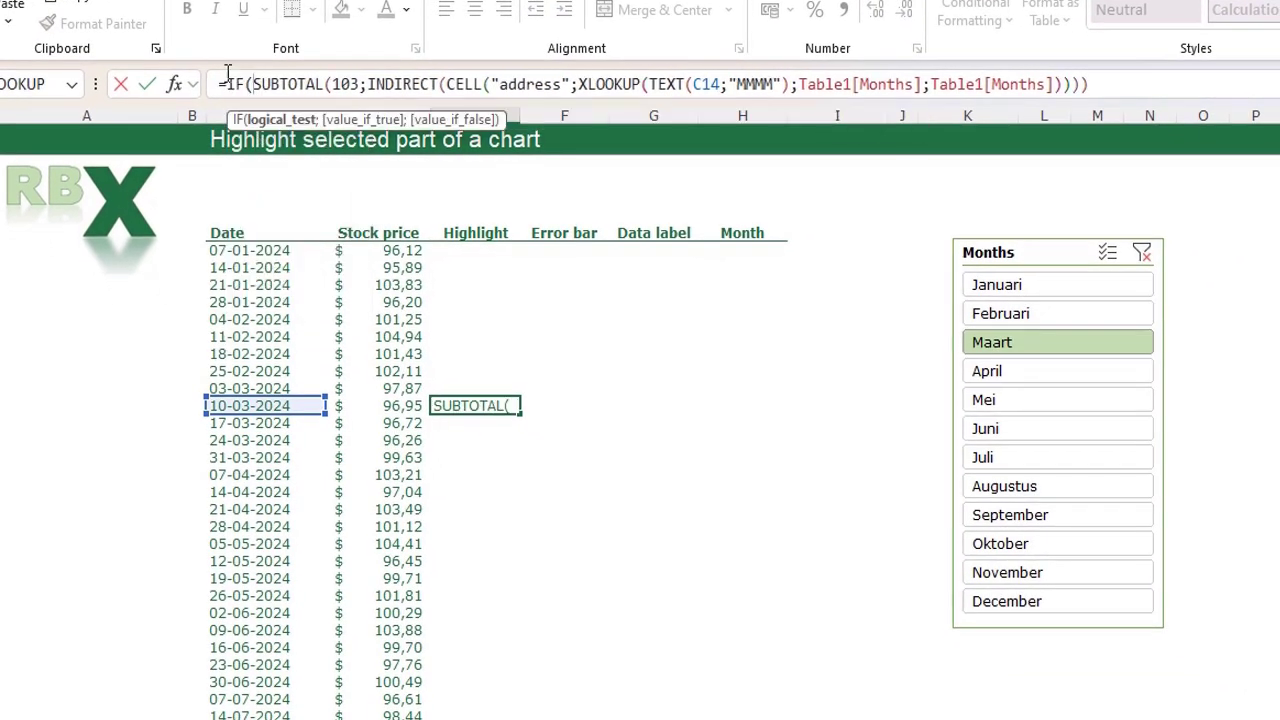
left_click(1126, 82)
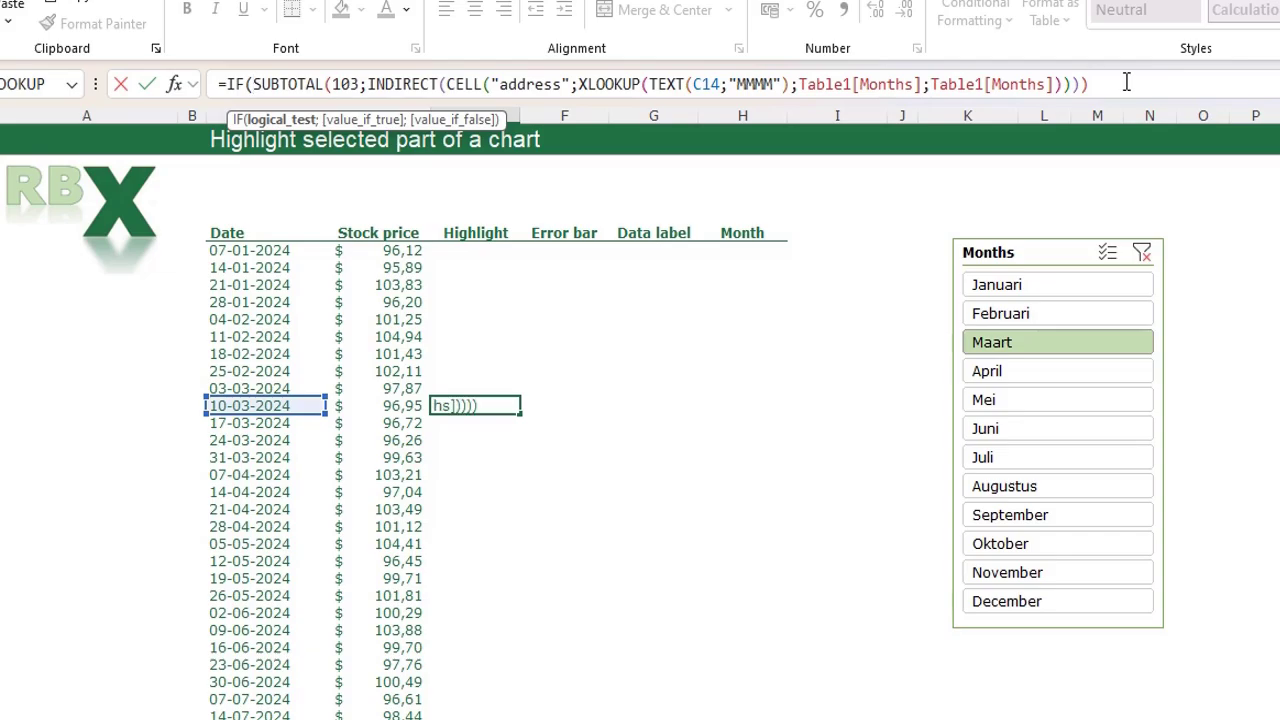
type("=1;")
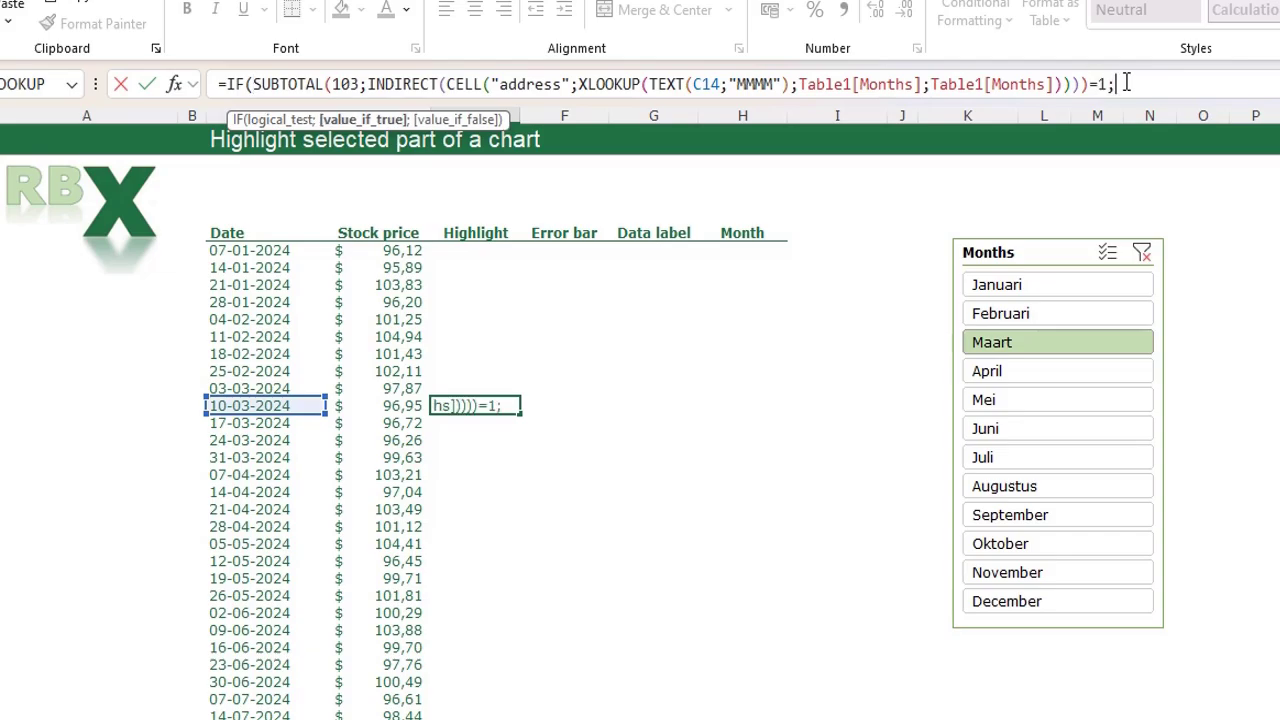
left_click(387, 405)
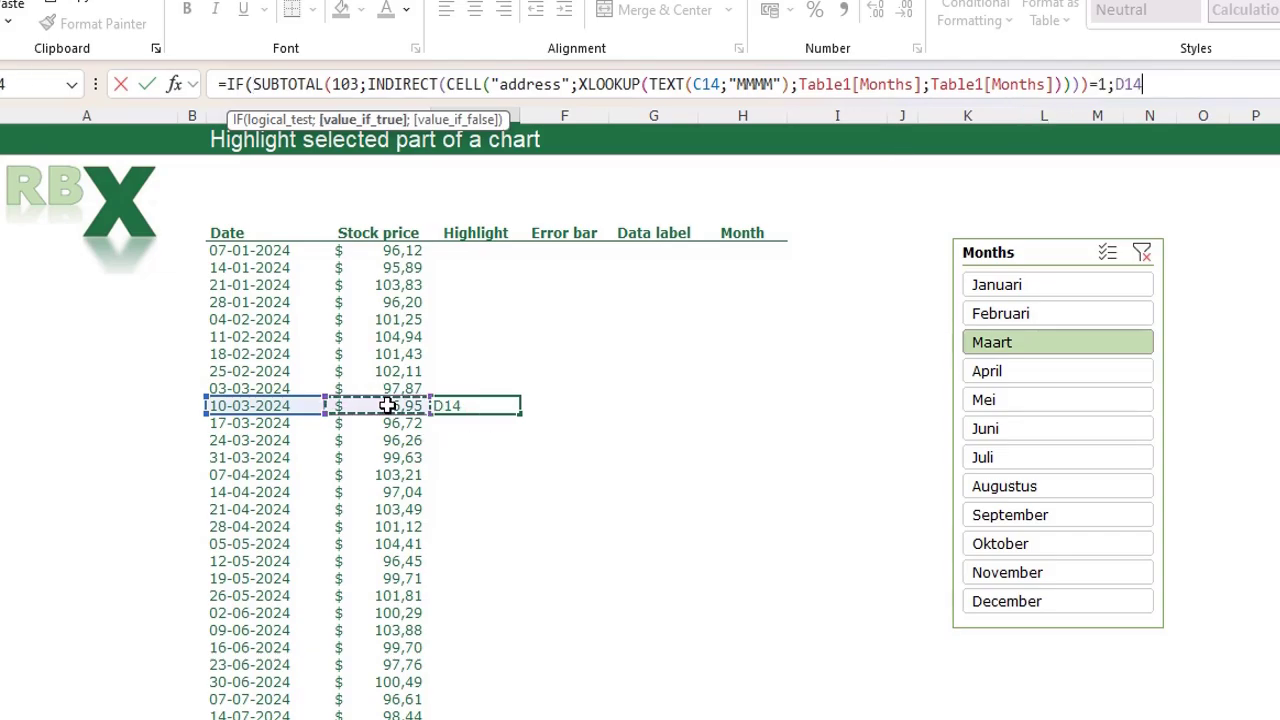
type(";NA")
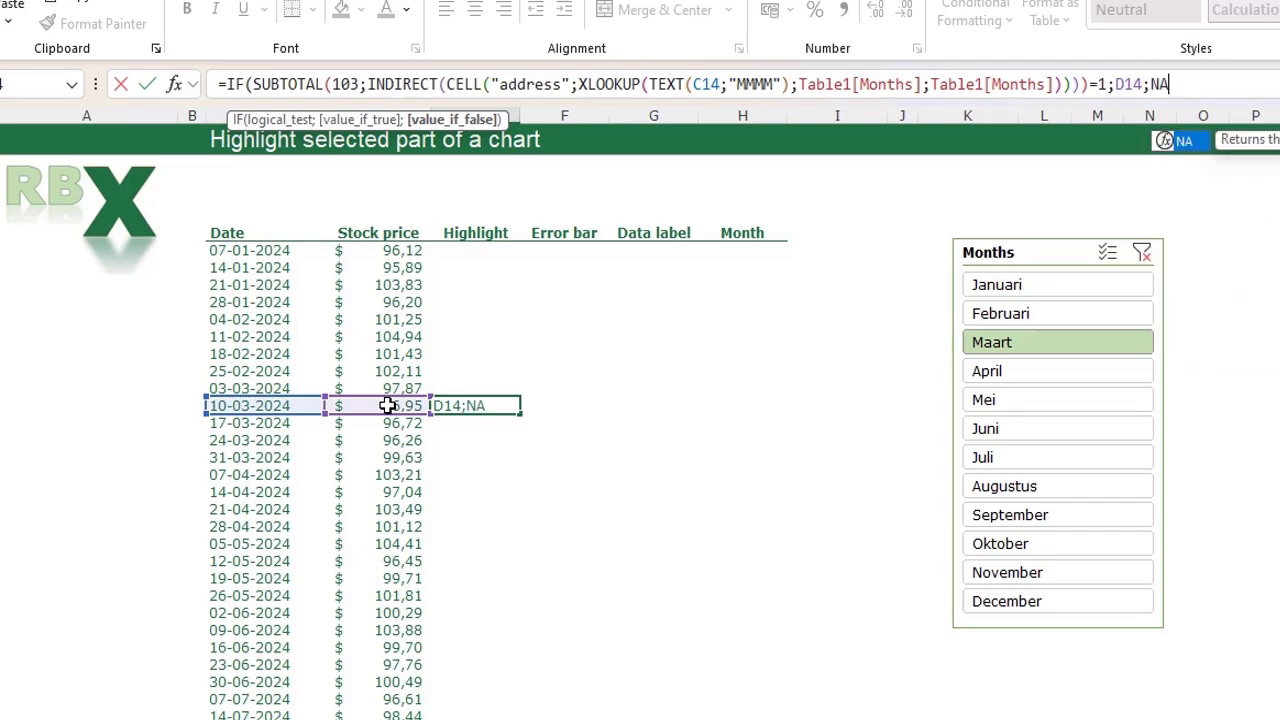
type("())")
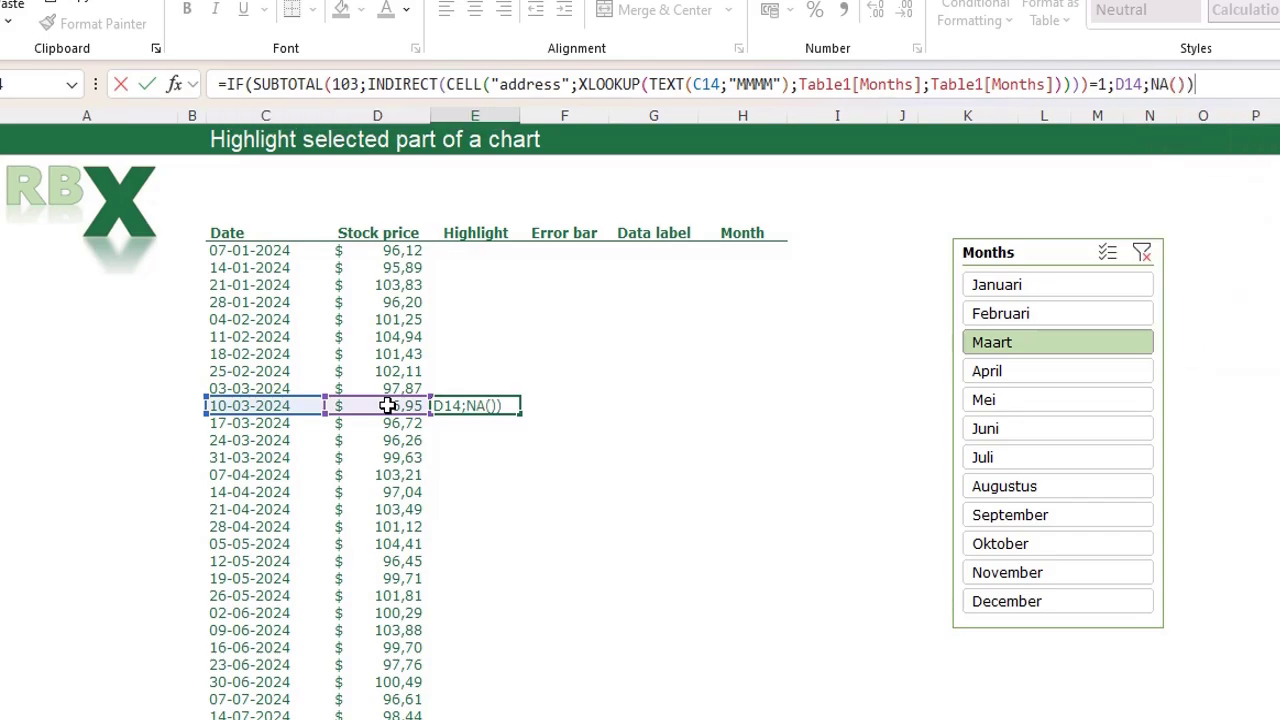
key("Return")
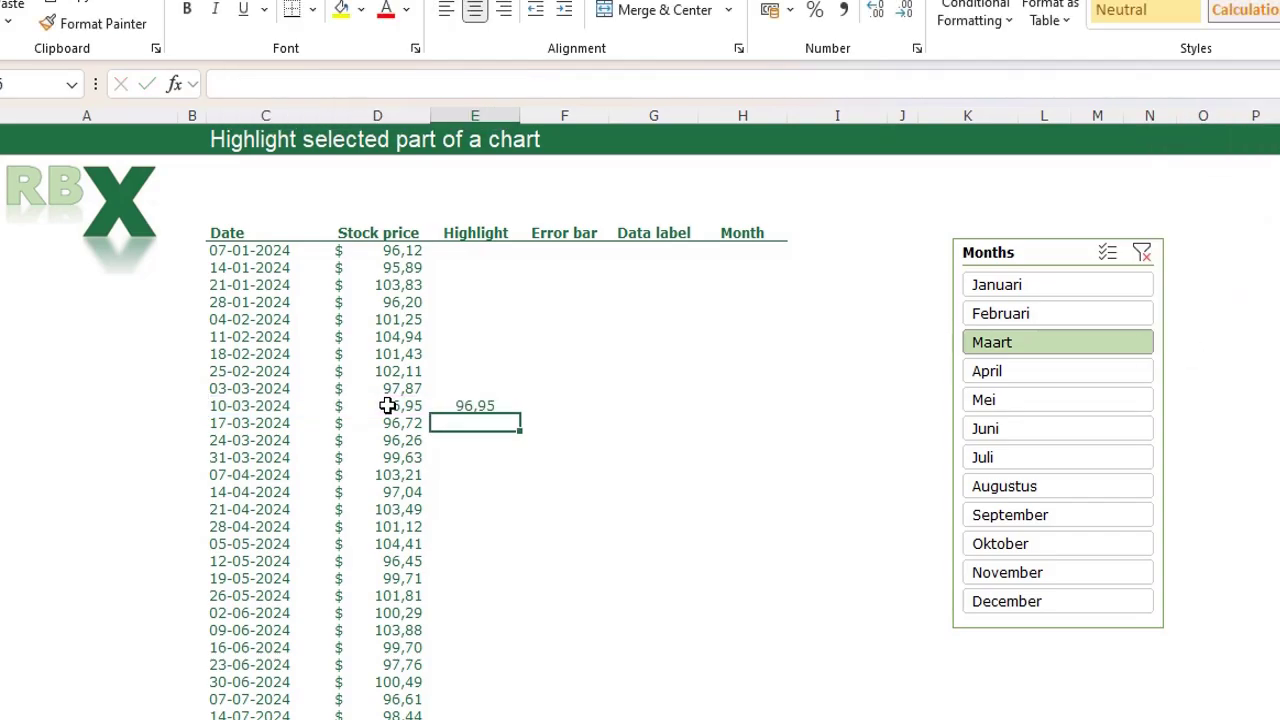
- Fill the E14 formula down and up through the whole Highlight column, covering every dated row
left_click_drag(487, 404, 485, 716)
key("ctrl+d")
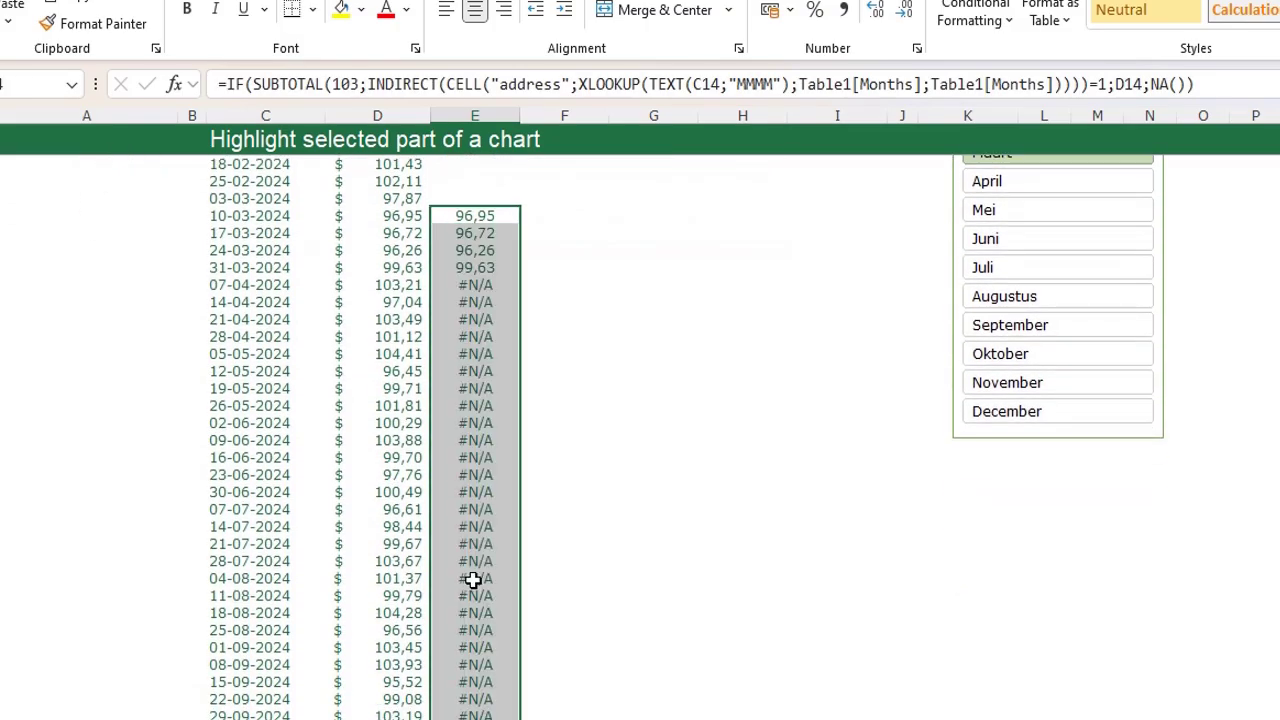
scroll(477, 580, "up", 4)
left_click(505, 406)
left_click_drag(508, 341, 503, 249)
left_click(480, 319)
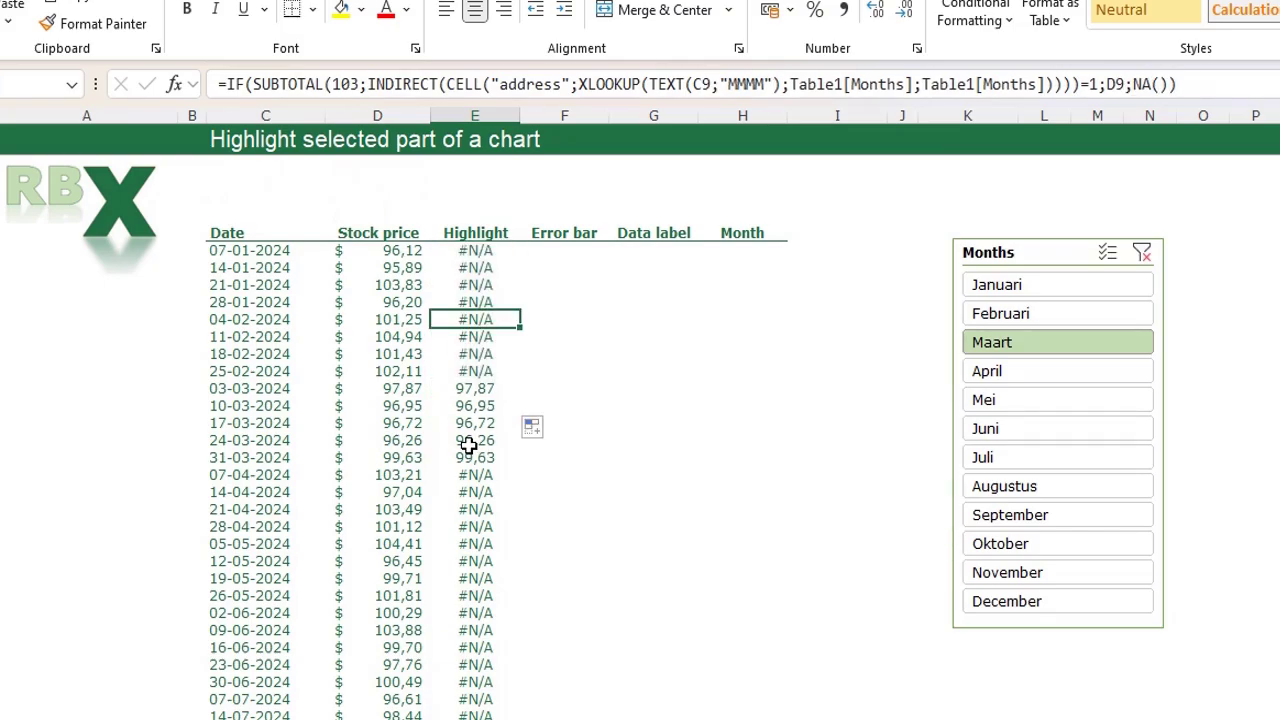
- Switch the Months slicer to April to test the Highlight column, and remove the slicer from beside the table
left_click(1008, 374)
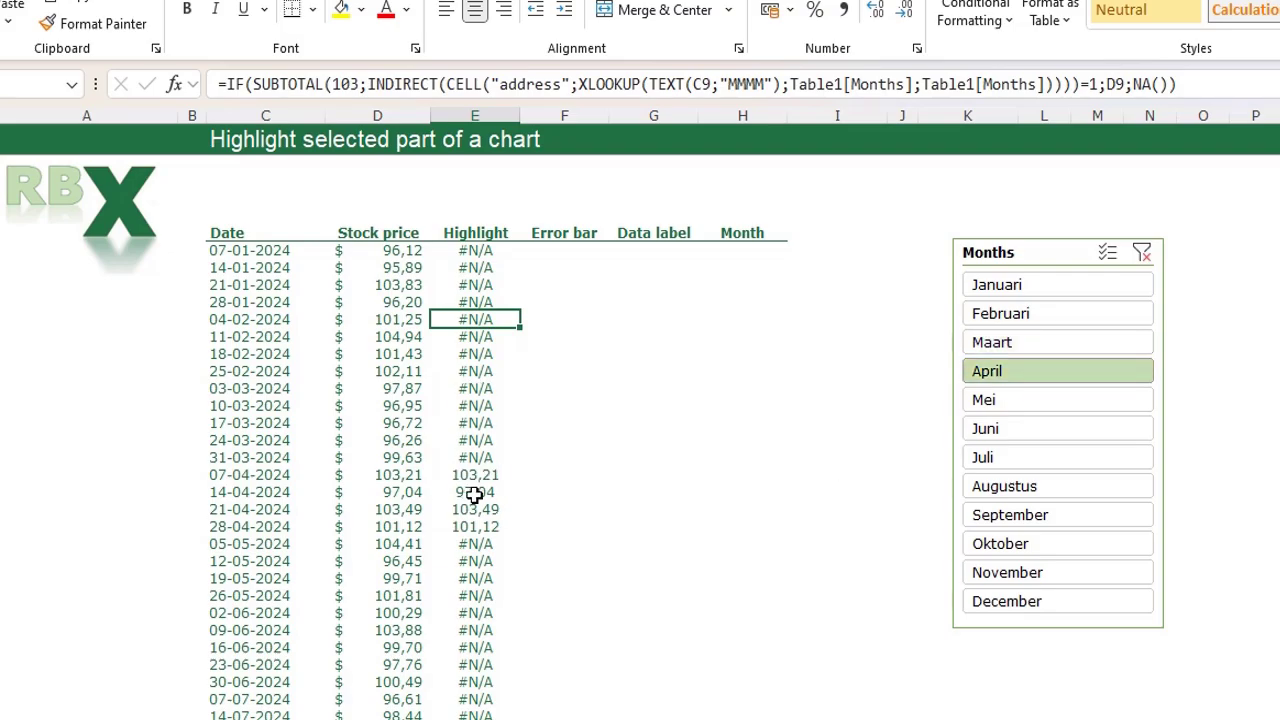
left_click(981, 251)
key("Delete")
- Insert a 2-D line chart from the Date and Stock price columns, place it beside the table and enlarge it
left_click_drag(227, 233, 300, 30)
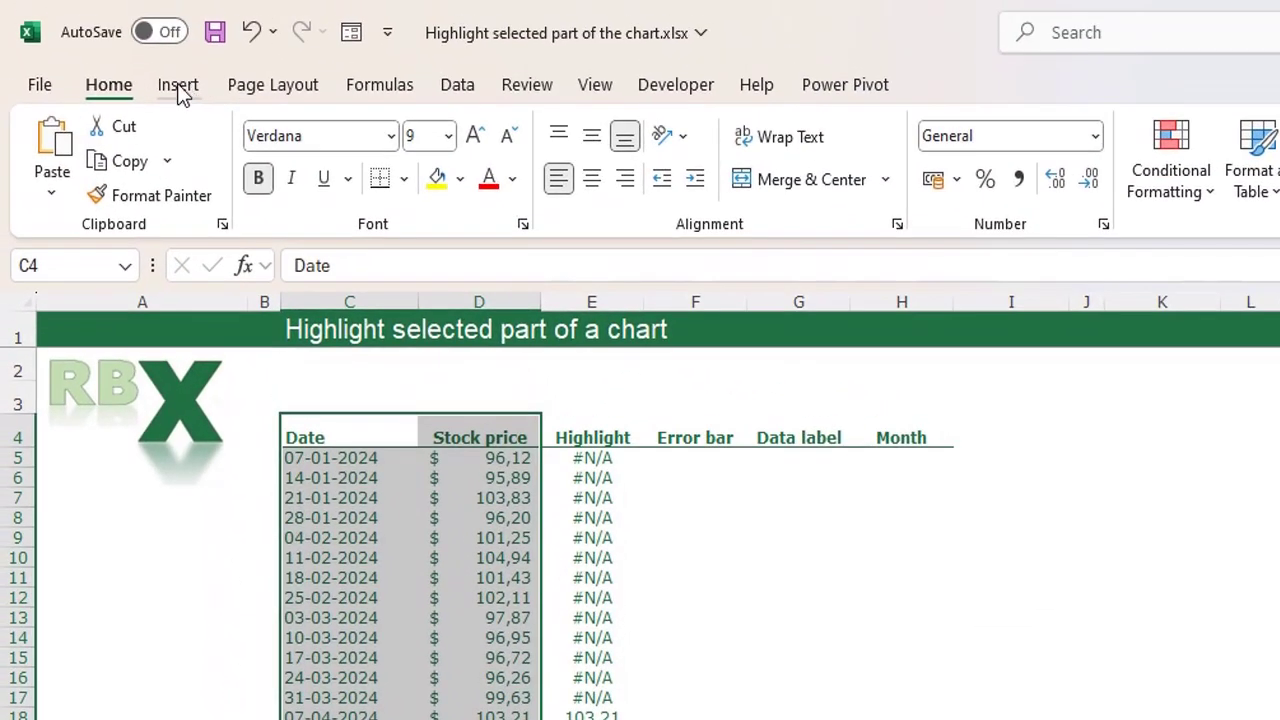
left_click(178, 86)
left_click(895, 161)
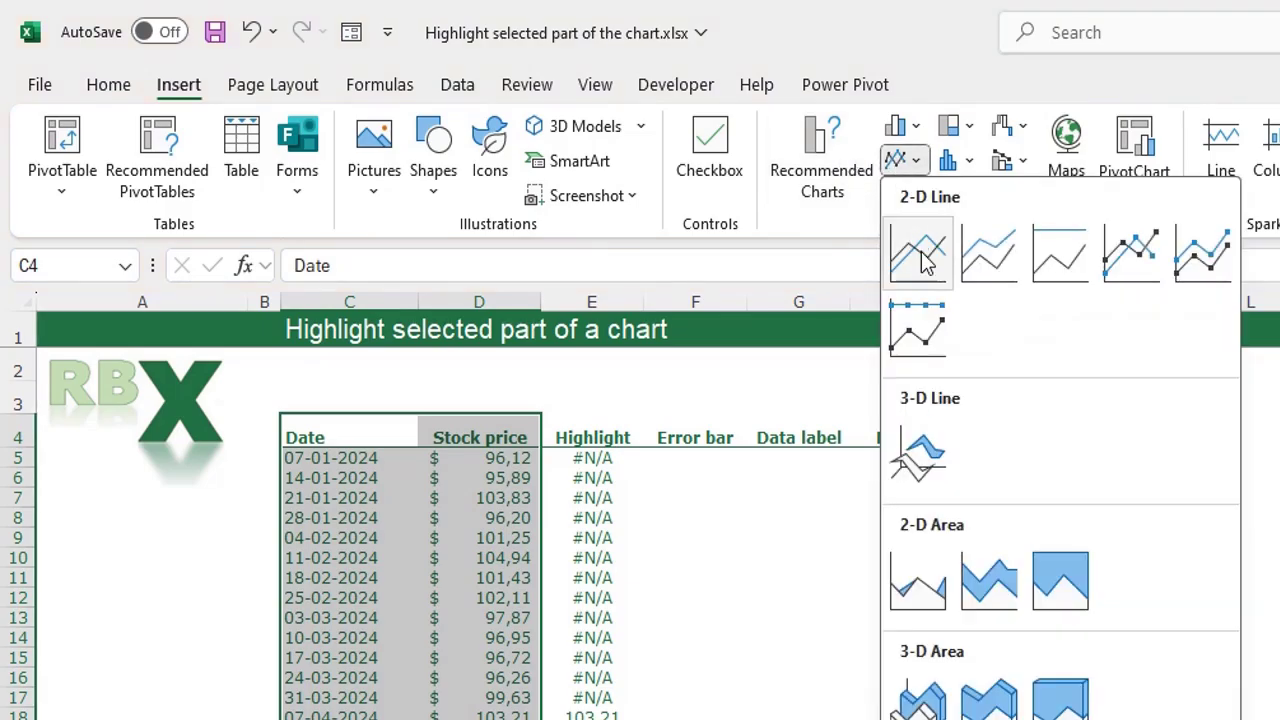
left_click(922, 262)
left_click_drag(1157, 655, 1205, 451)
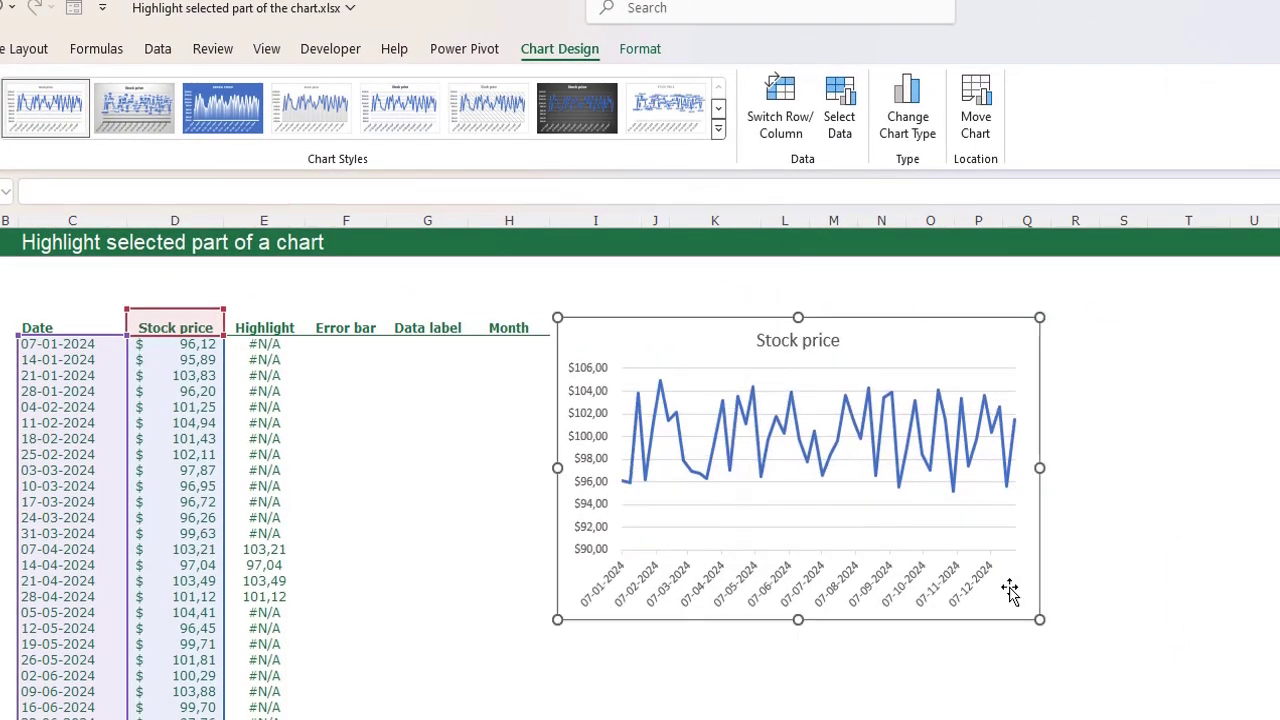
left_click_drag(1040, 620, 1248, 670)
- Add a second data series to the chart, using E4 as its name and the Highlight column E5:E56 as its values
left_click(686, 524)
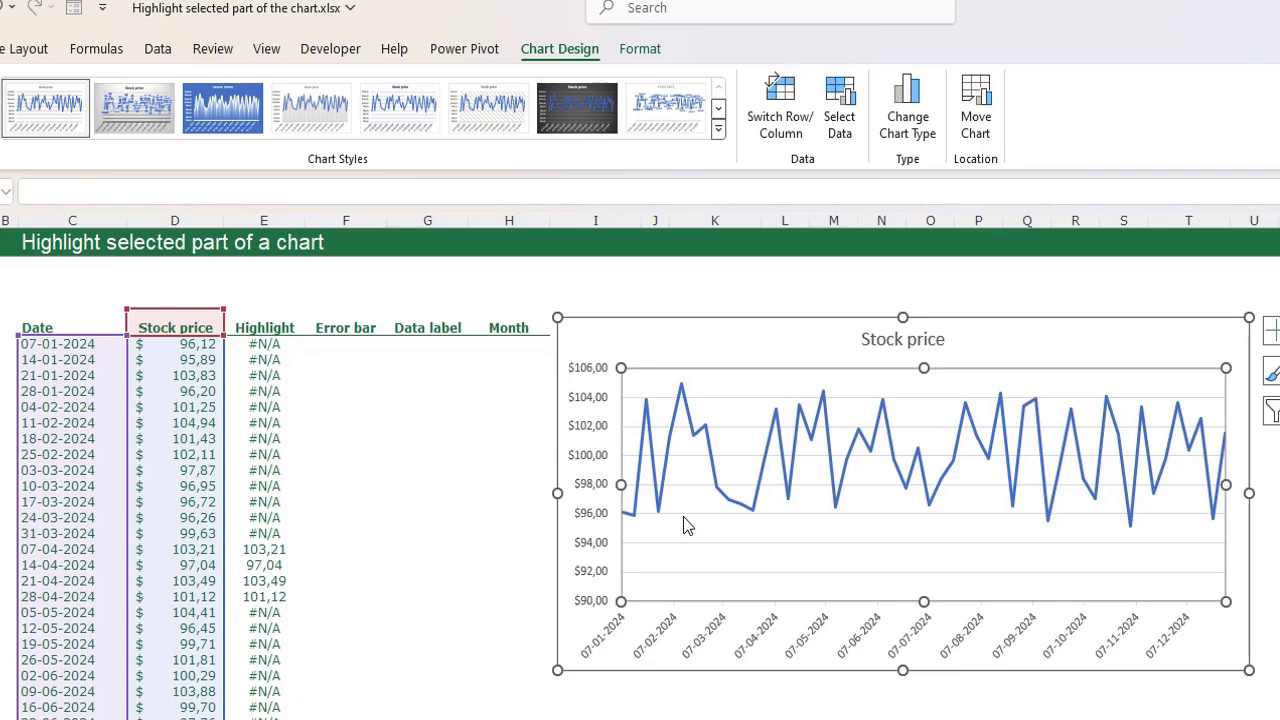
right_click(742, 390)
left_click(826, 524)
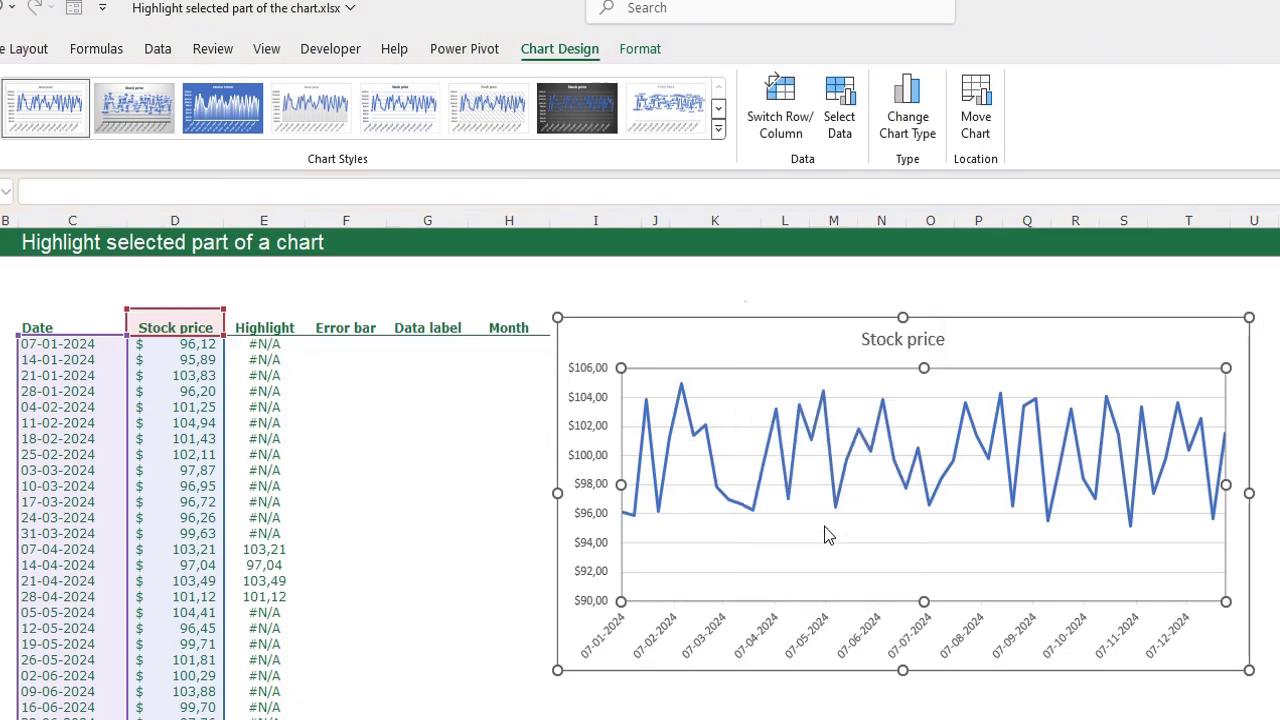
left_click(245, 524)
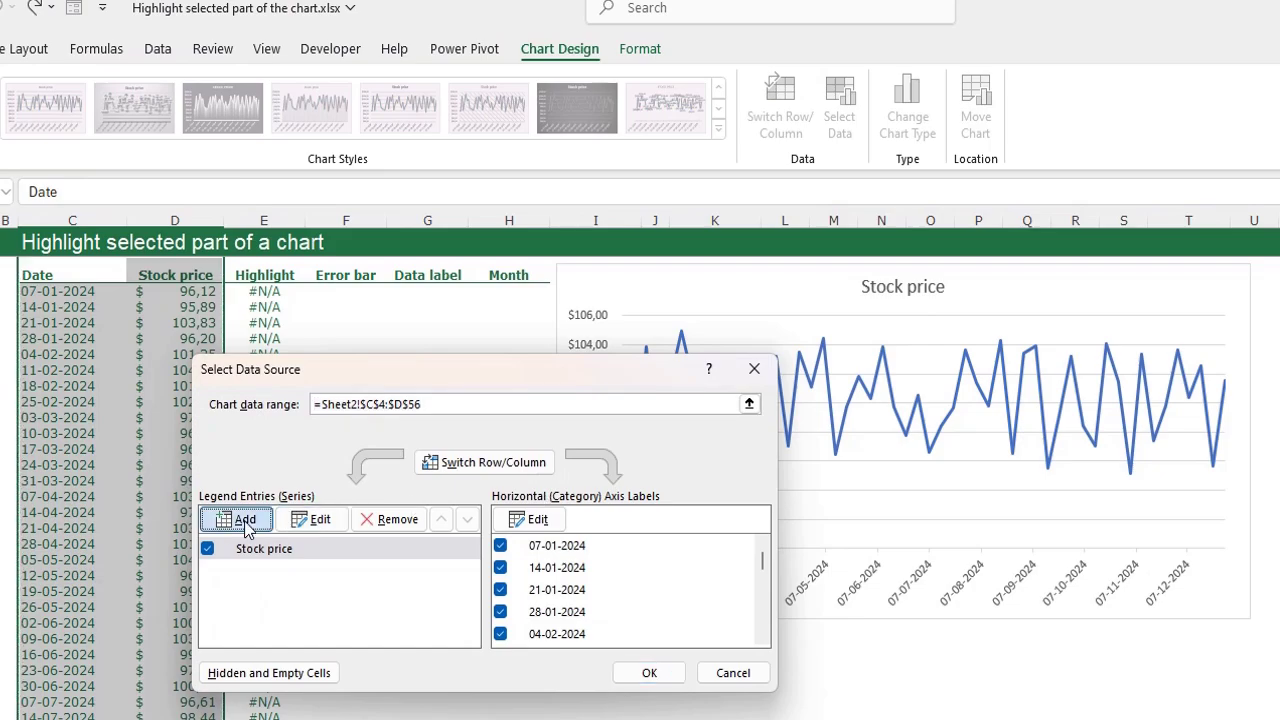
left_click(270, 275)
left_click(370, 556)
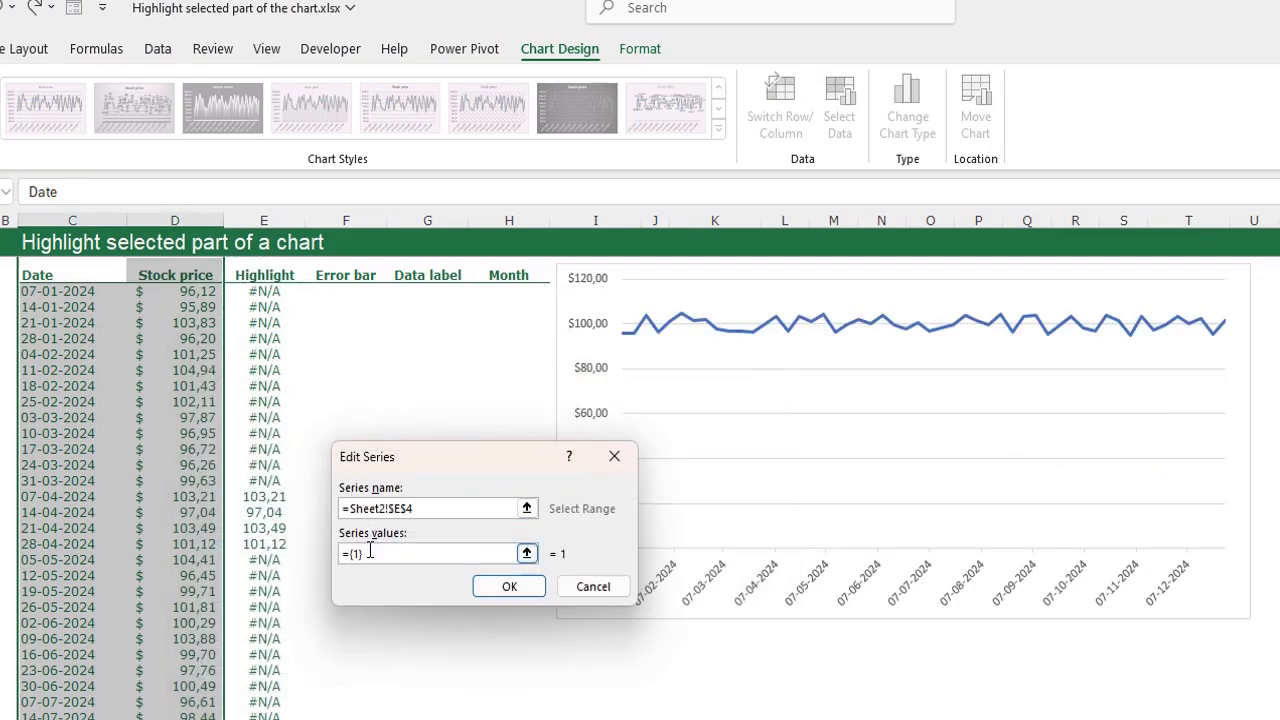
left_click_drag(264, 291, 264, 719)
left_click(518, 591)
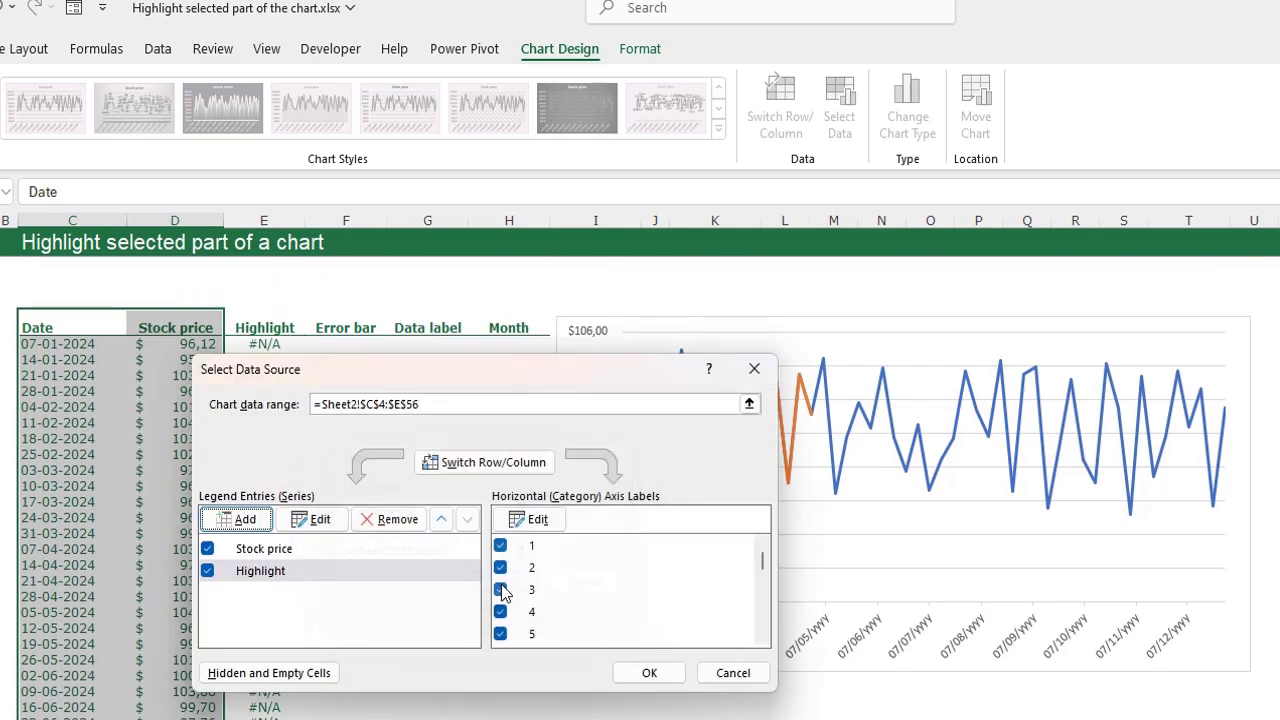
left_click(660, 674)
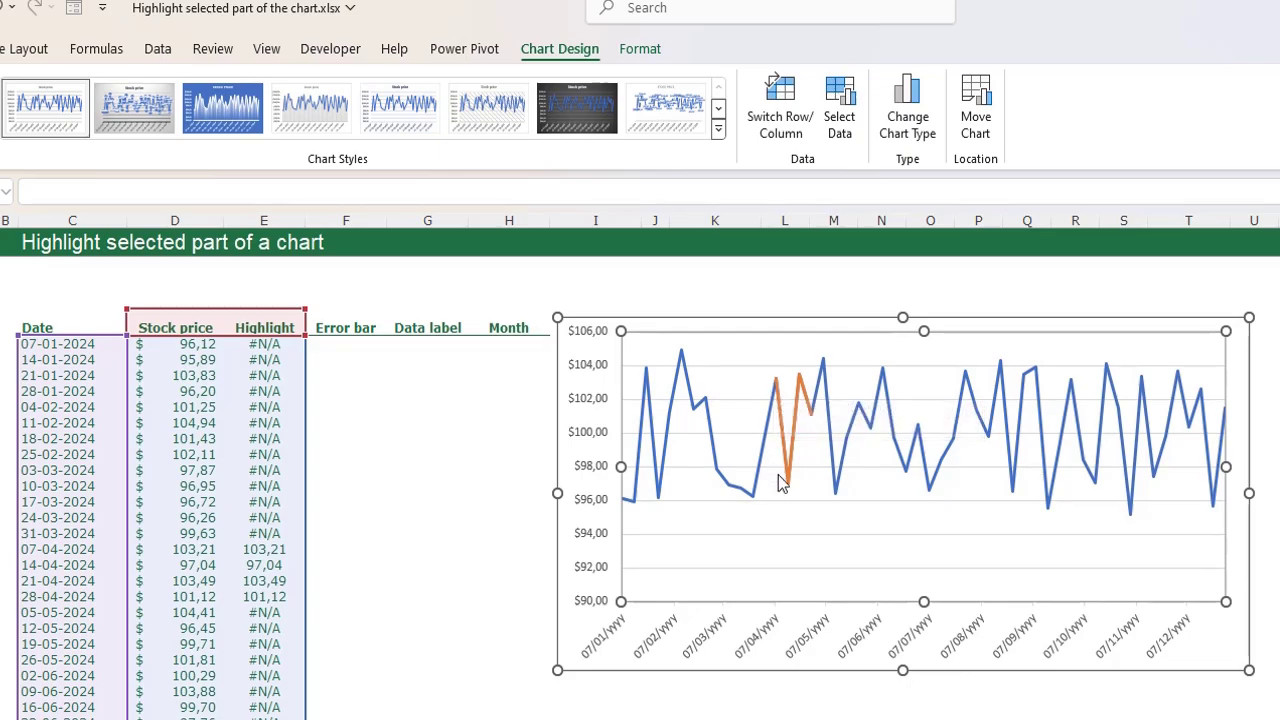
- Compare the first and last highlighted April values in the Highlight column with their neighbouring cells and the chart's highlighted segment
mouse_move(808, 405)
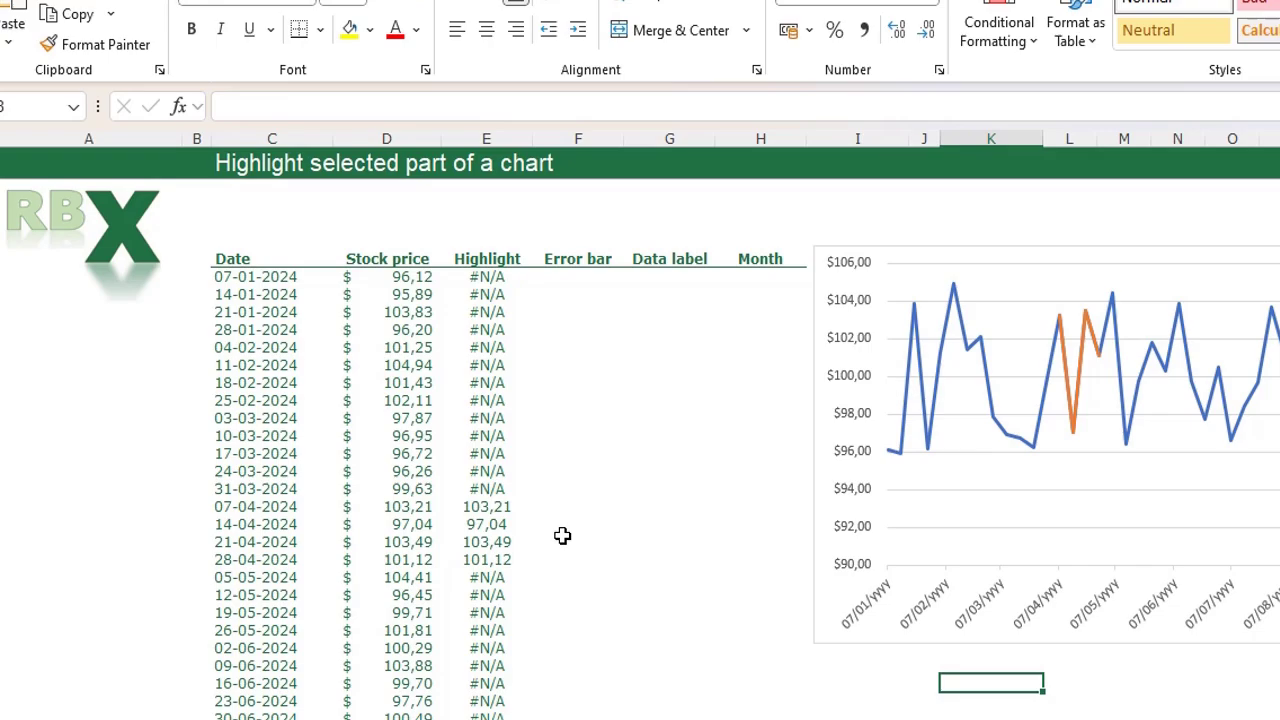
left_click(578, 506)
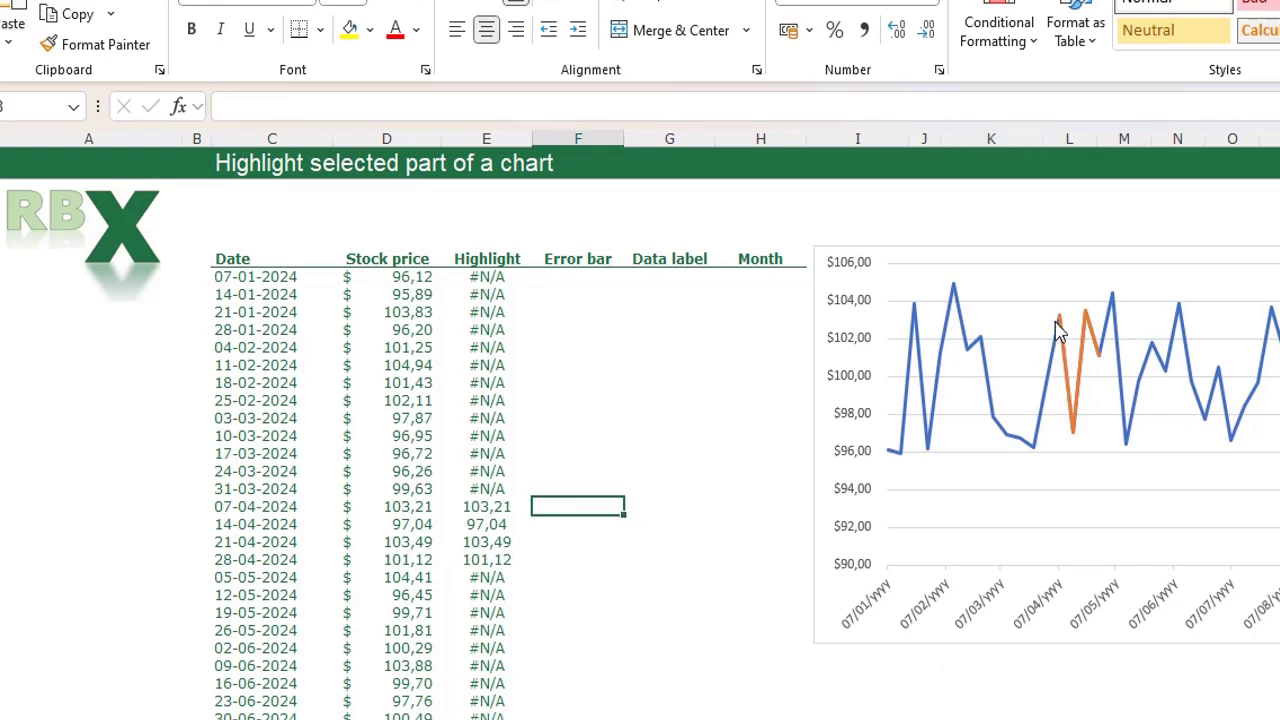
mouse_move(1104, 365)
left_click(481, 507)
left_click(481, 488)
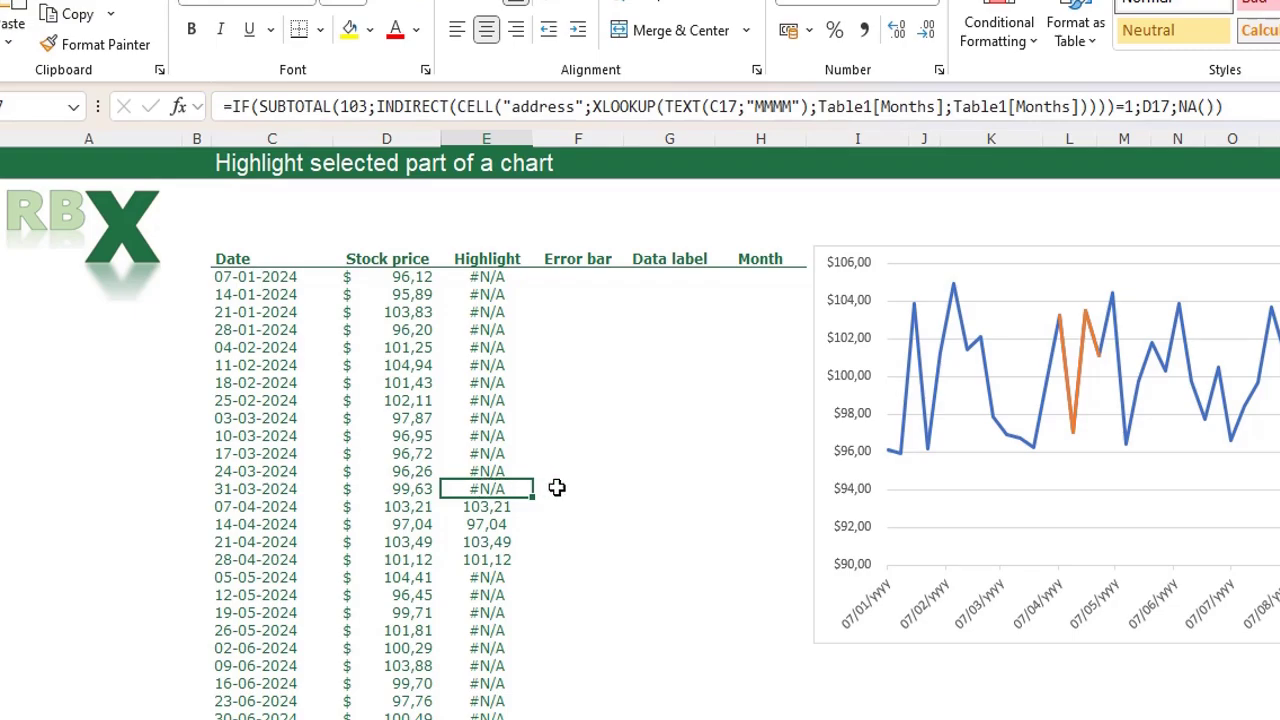
left_click(497, 560)
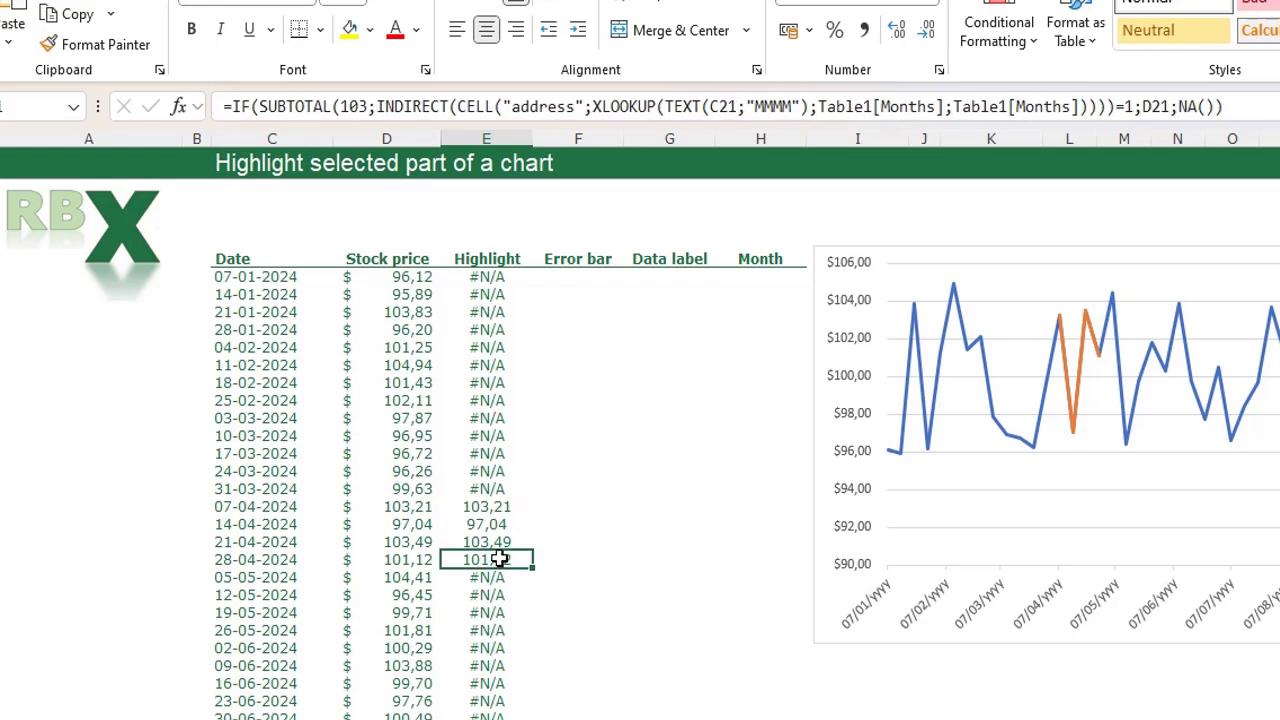
left_click(499, 577)
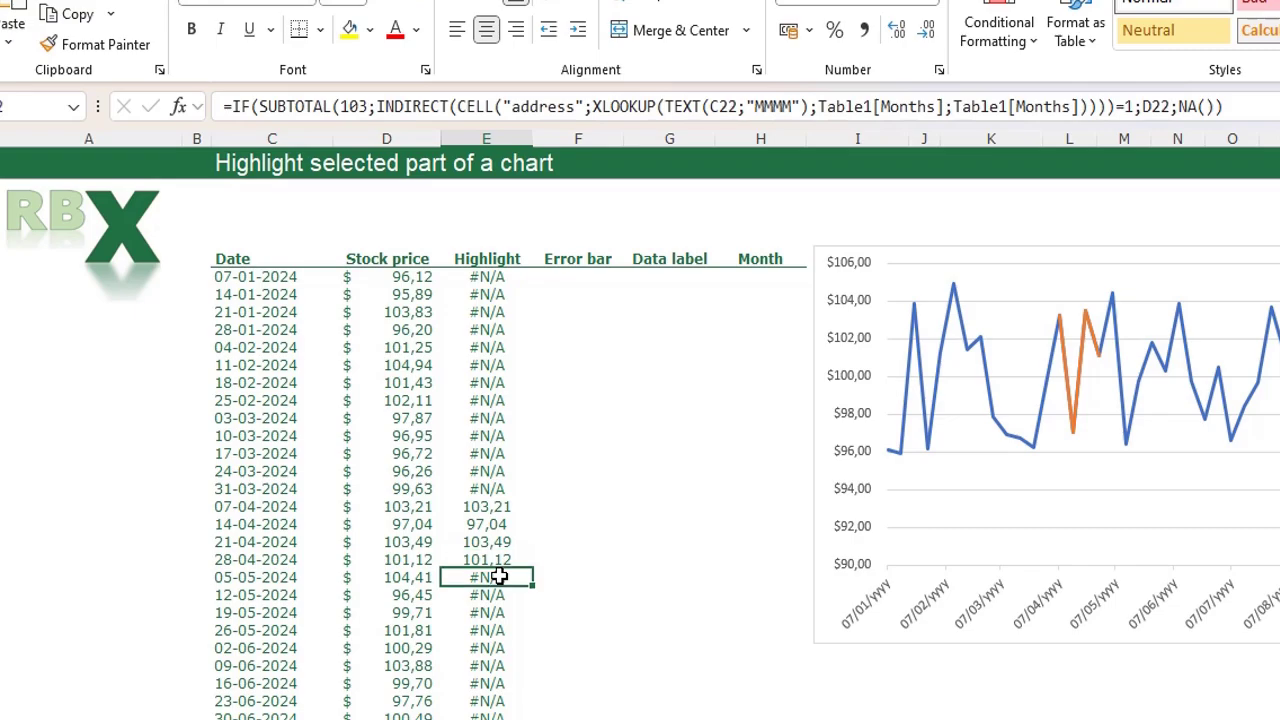
- Begin an IF formula in F18 with OR and AND, testing first that the Highlight value is numeric with ISNUMBER(E18)=TRUE
left_click(556, 503)
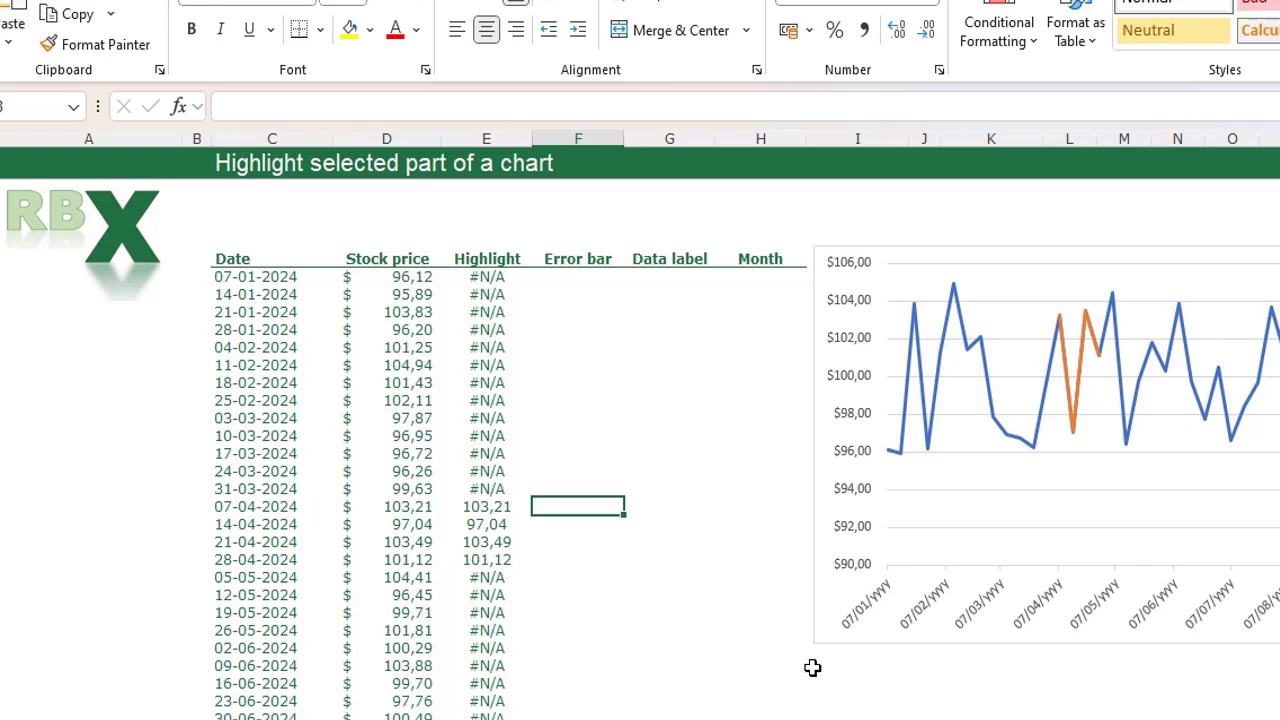
type("=IF(")
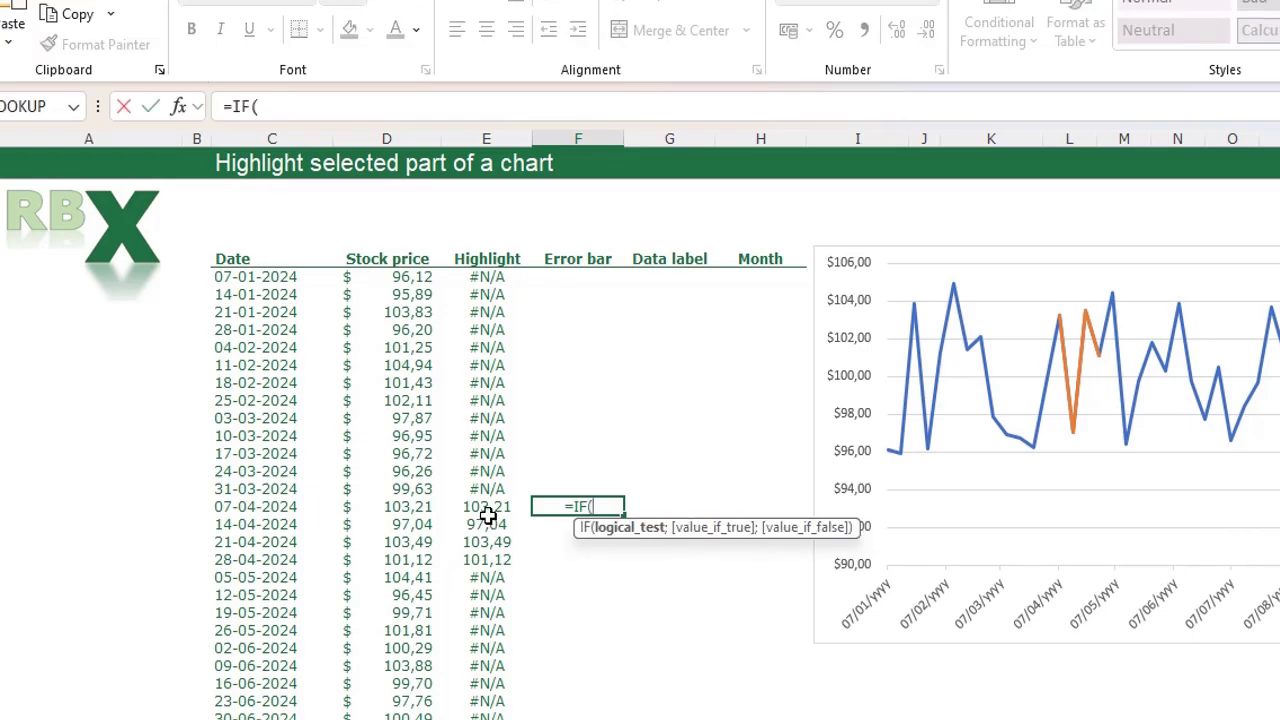
type("OR(A")
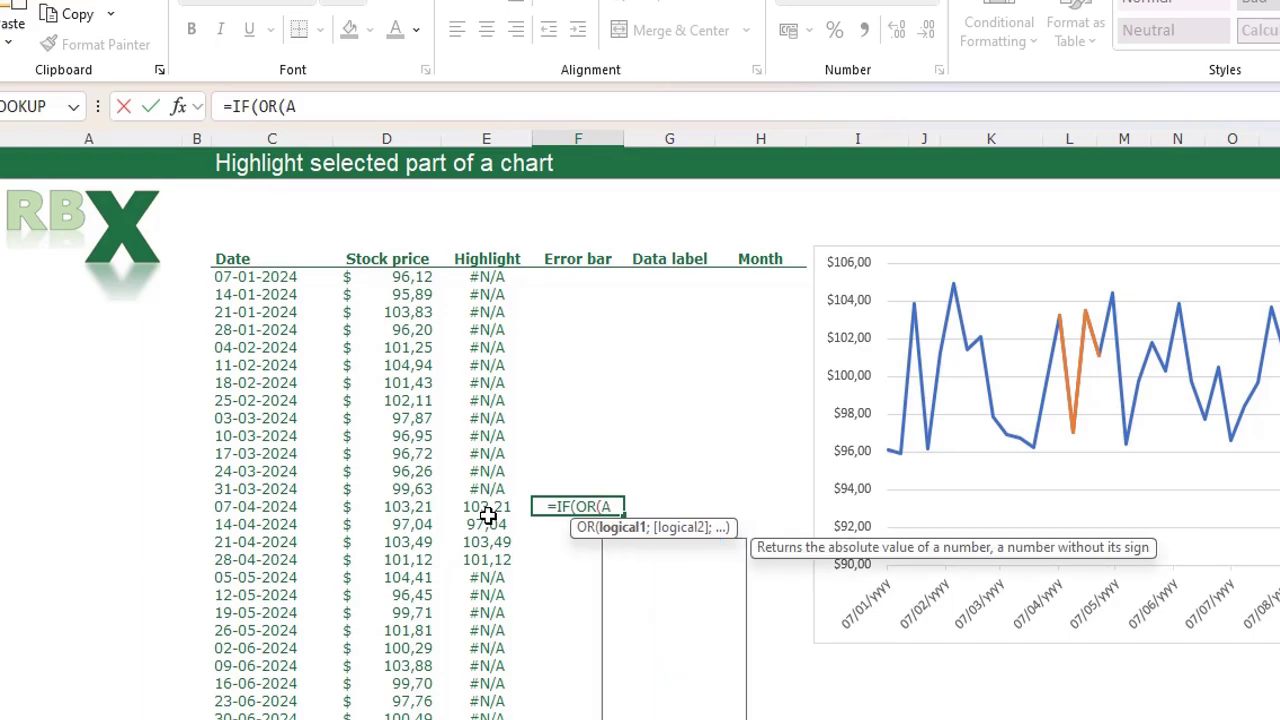
type("ND(")
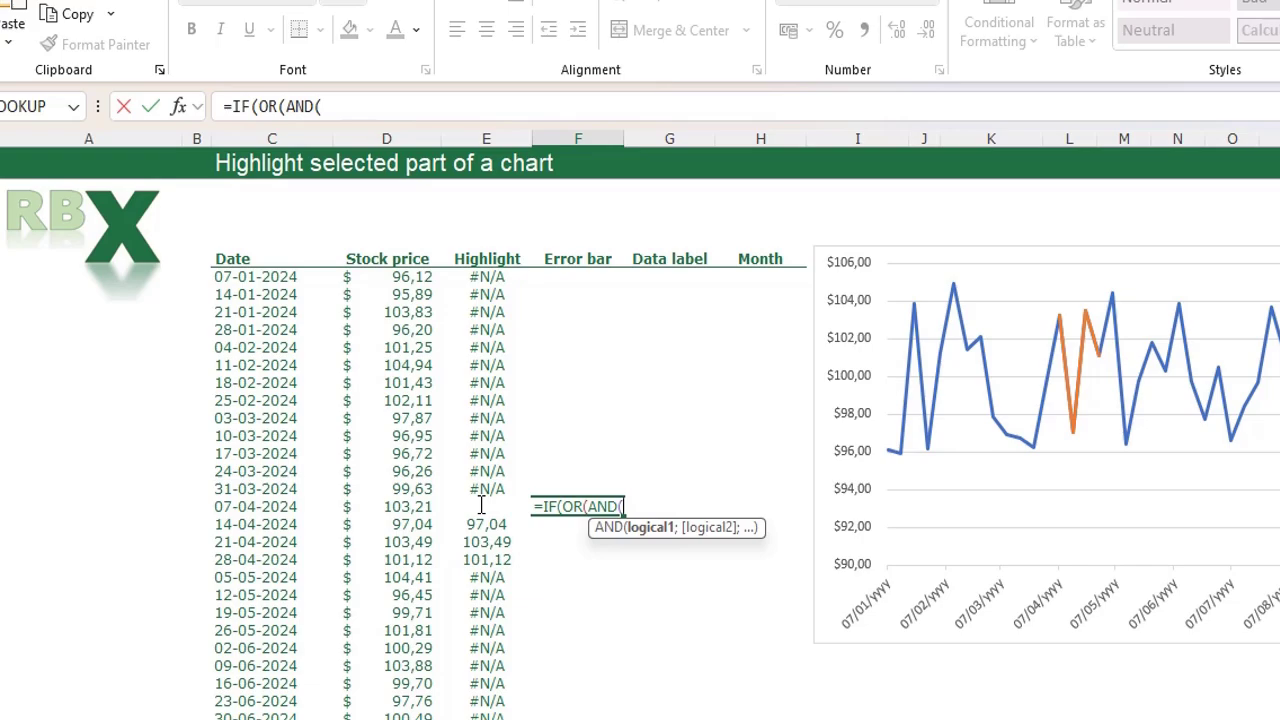
type("ISNUMBER(")
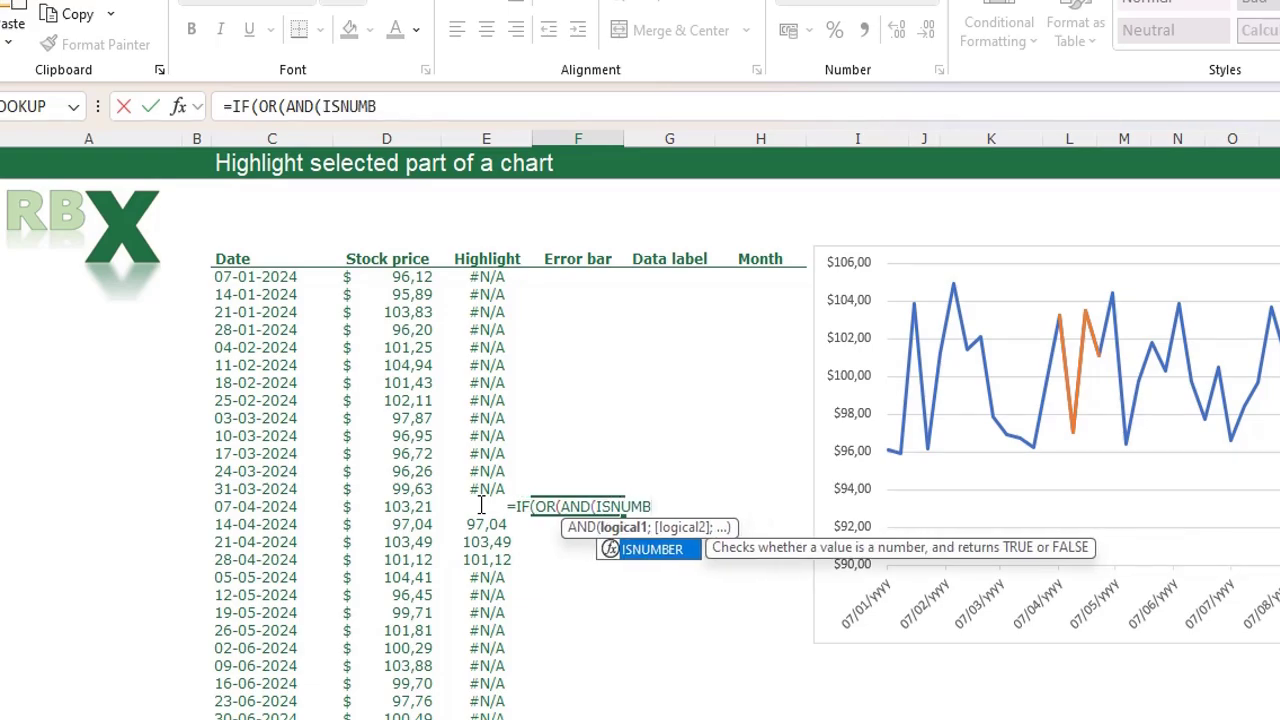
left_click(488, 523)
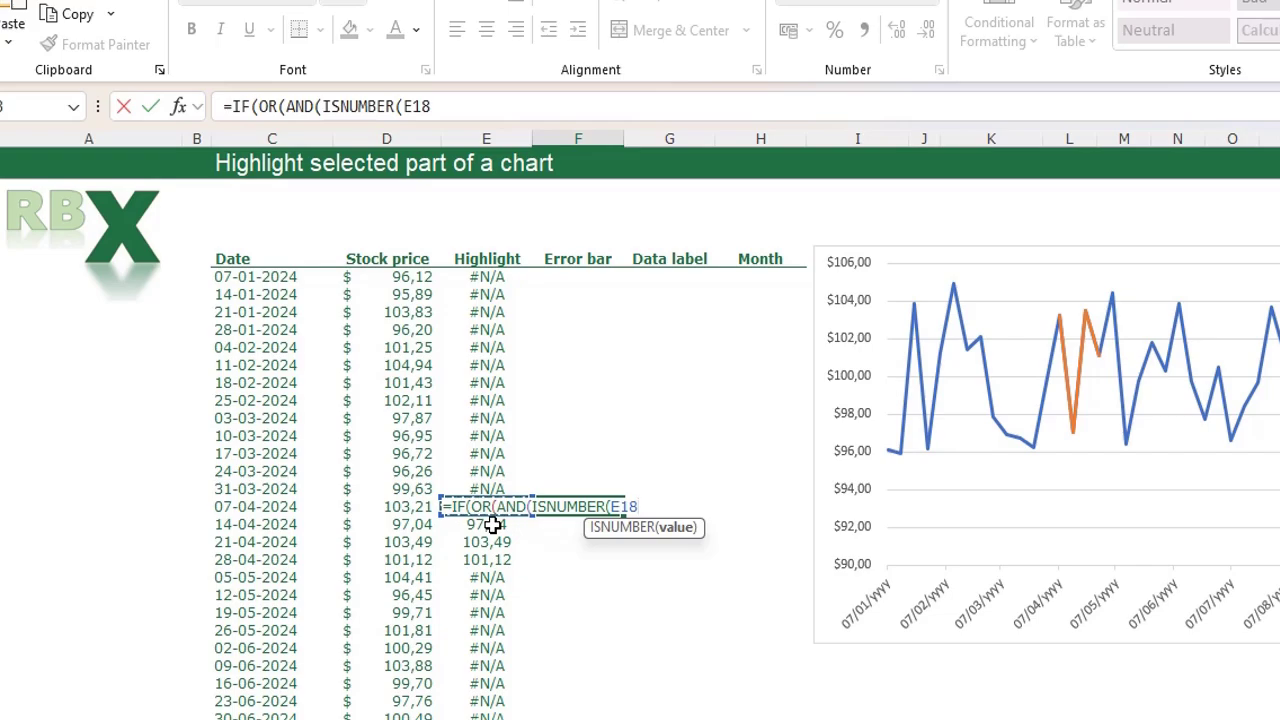
type(")")
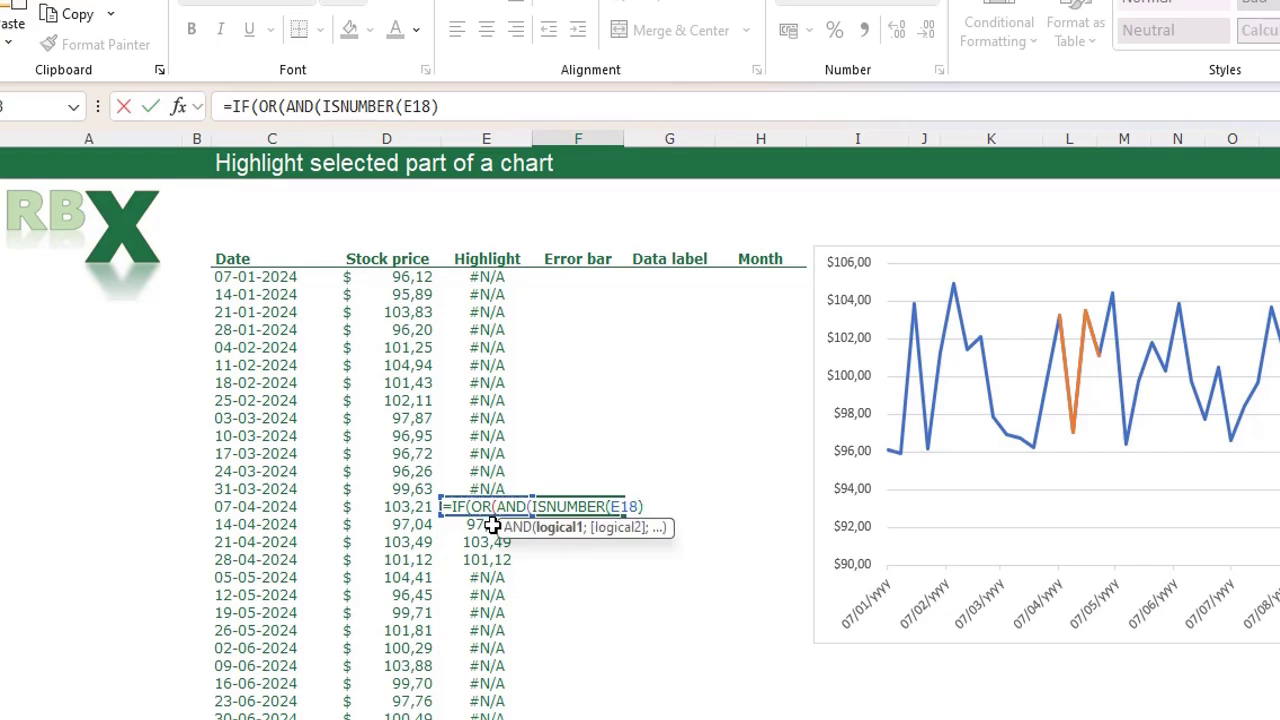
type("=TRUE")
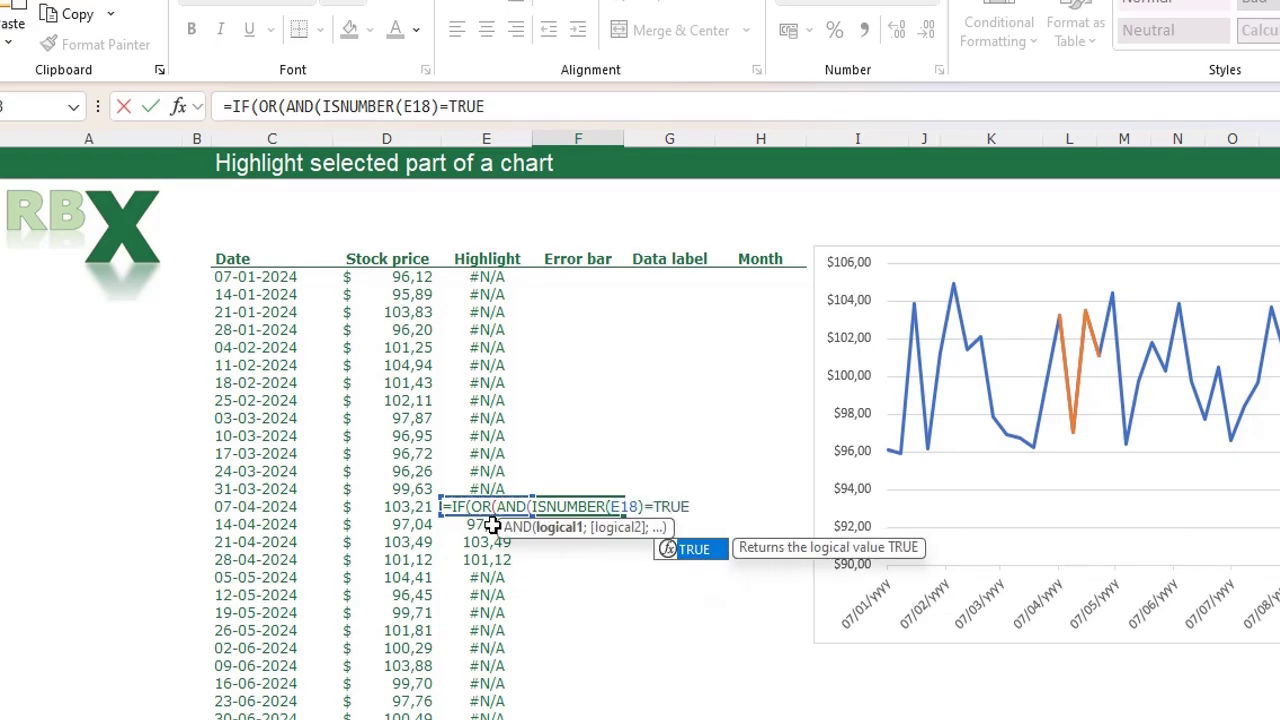
- Complete the first AND condition by adding ISNUMBER(E17)=FALSE for the cell above
type(";")
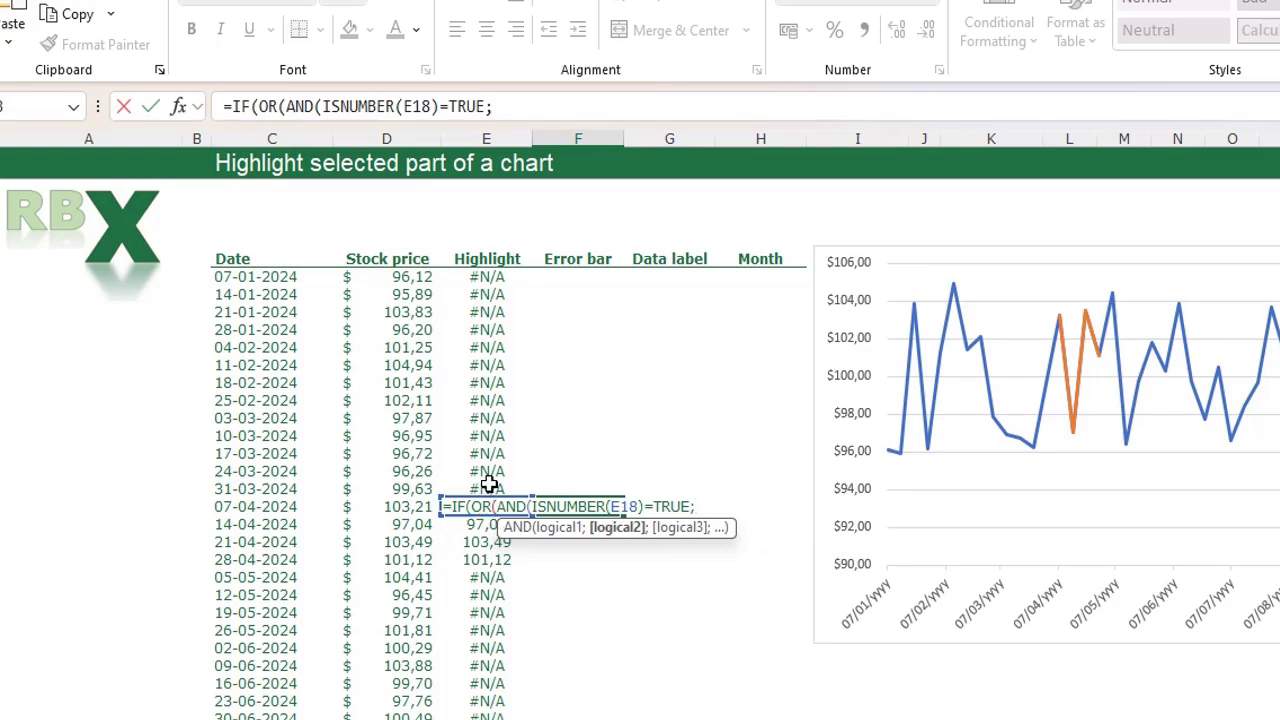
type("ISNUMBE")
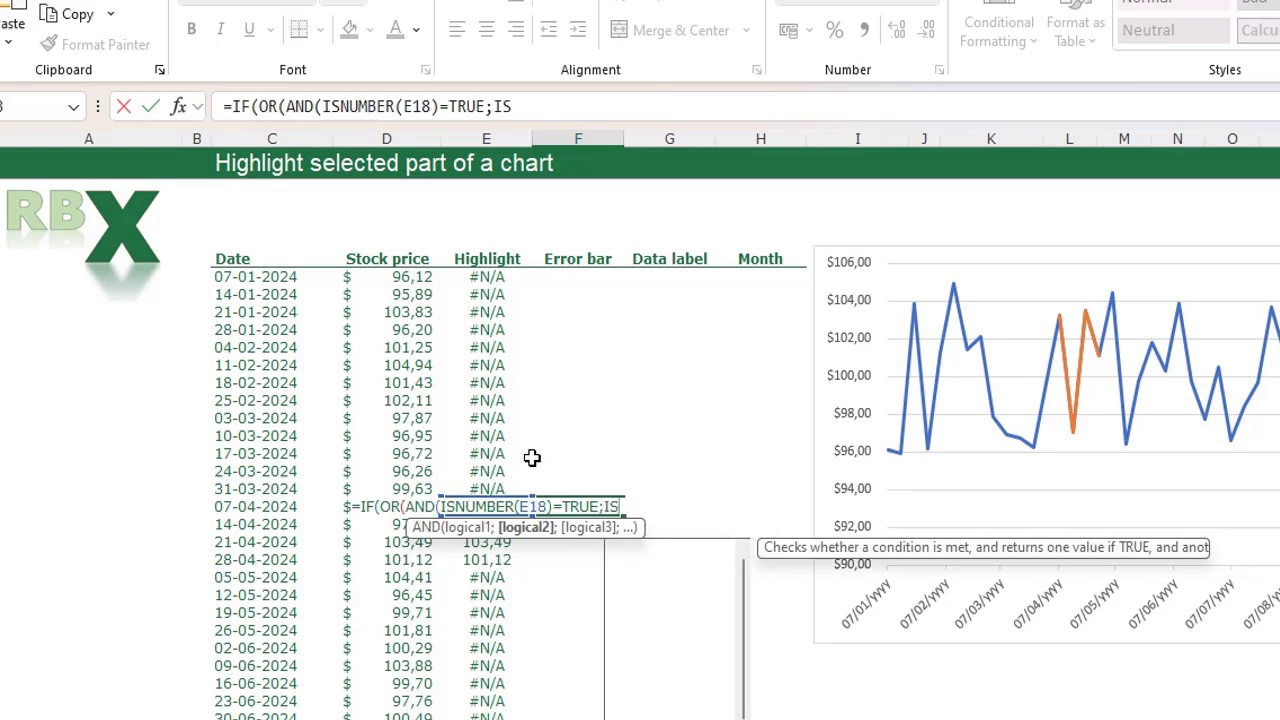
type("R(")
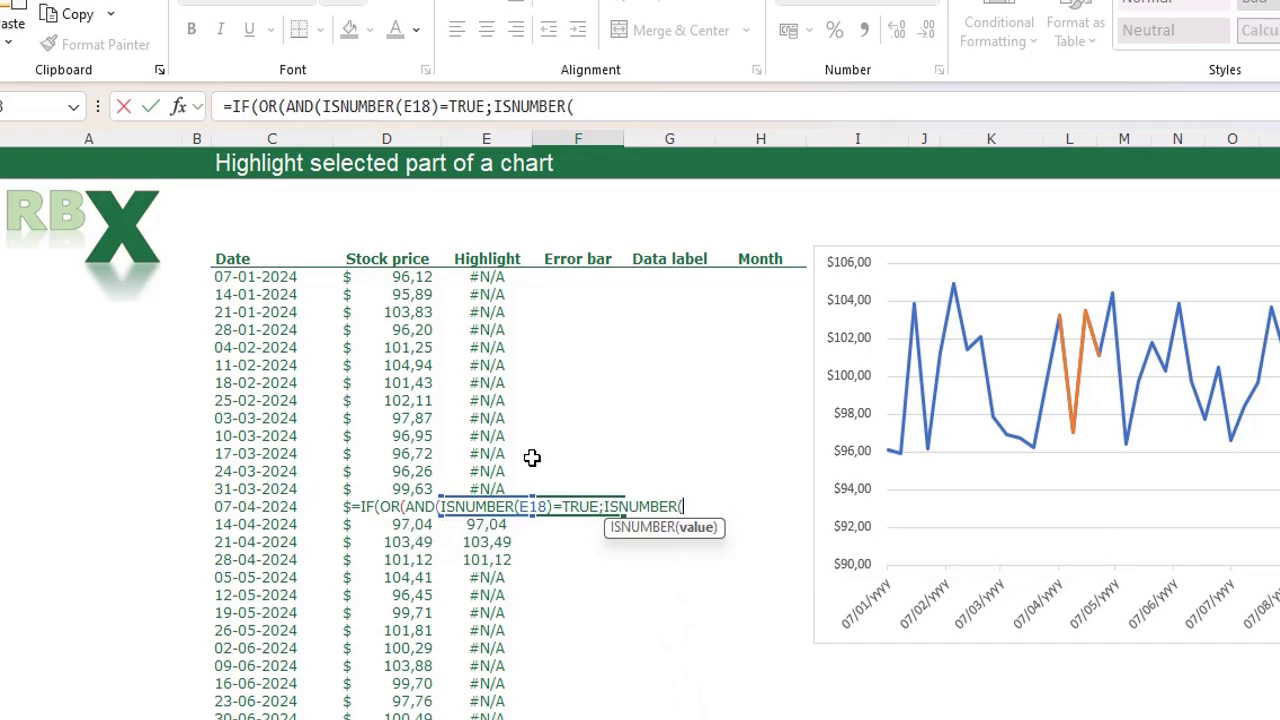
left_click(487, 488)
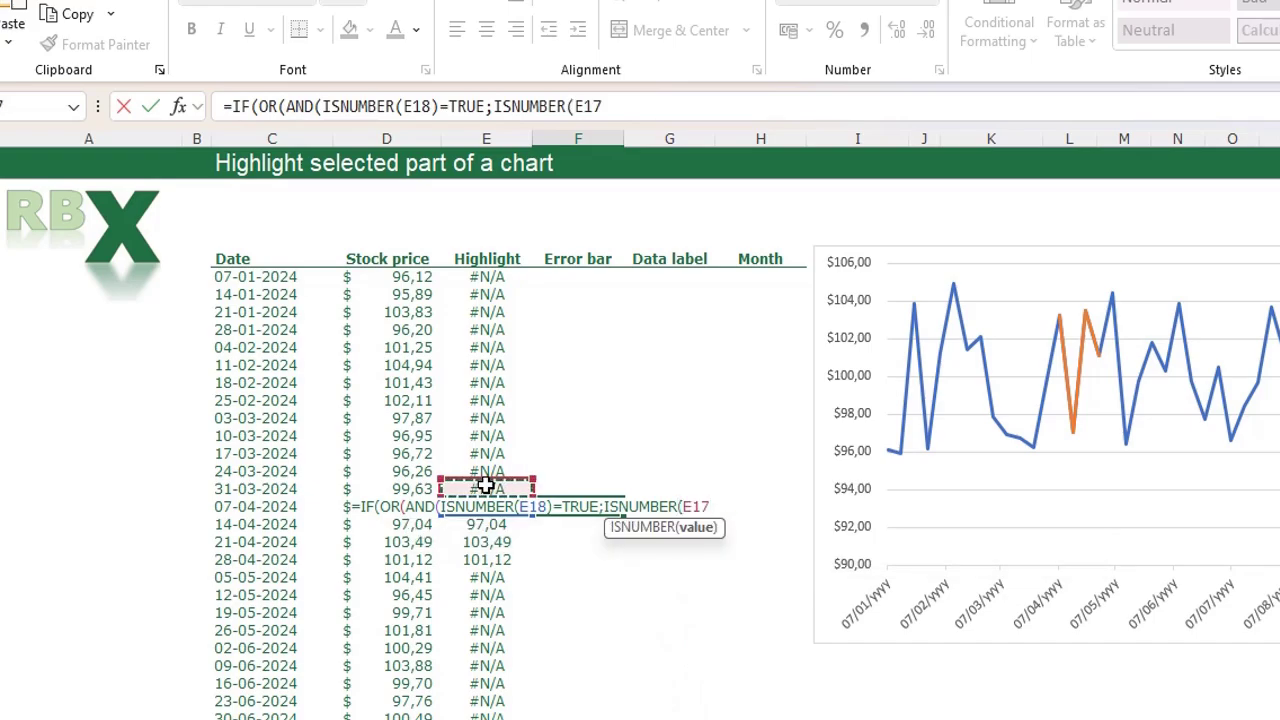
type(")")
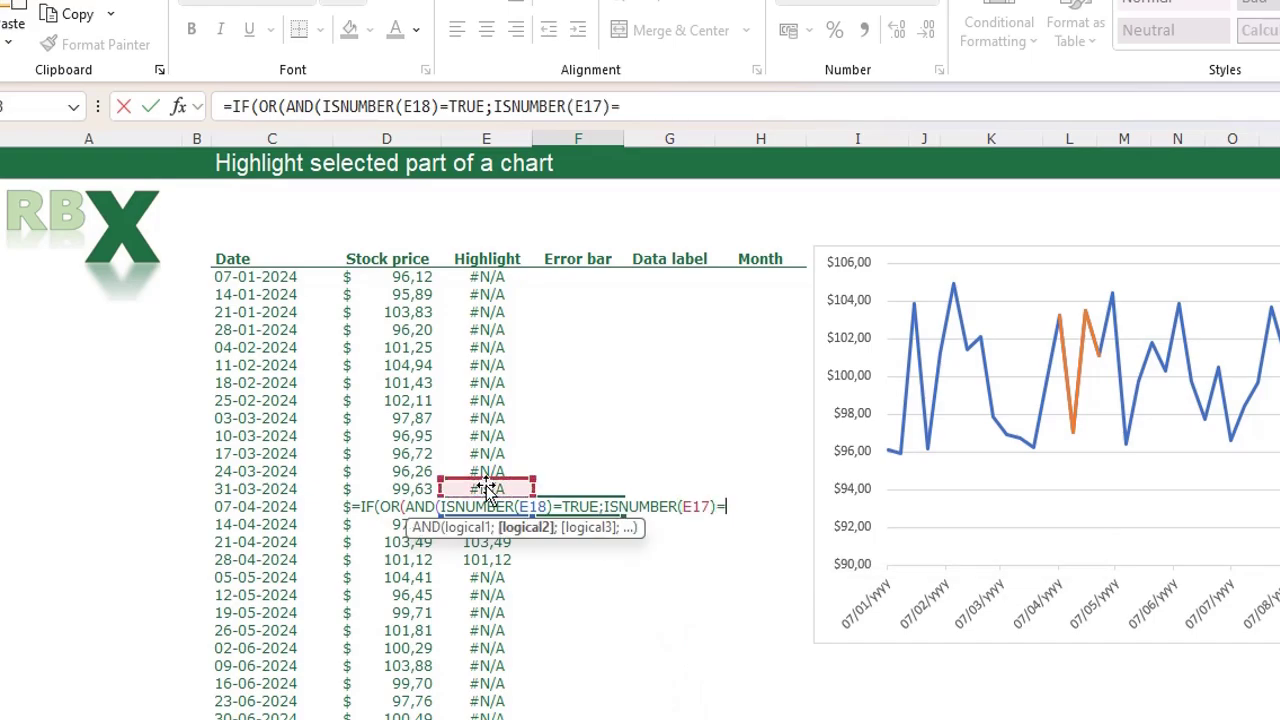
type("=FALSE")
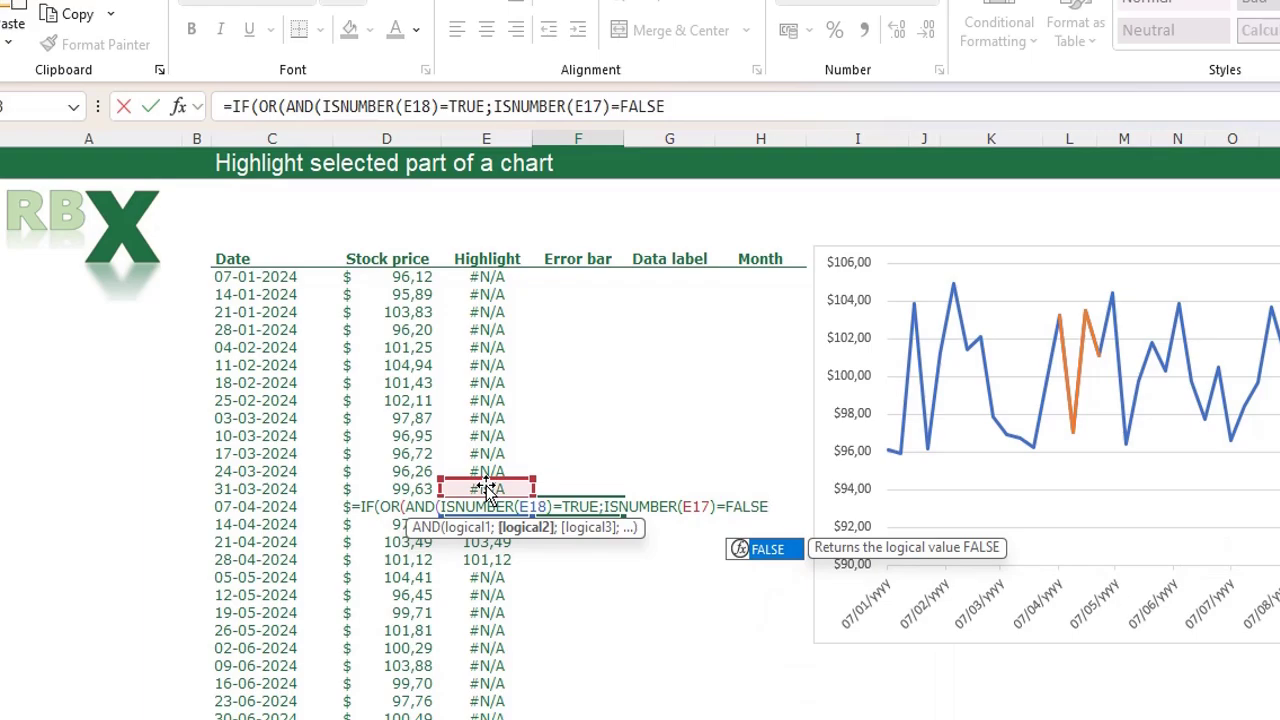
type(")")
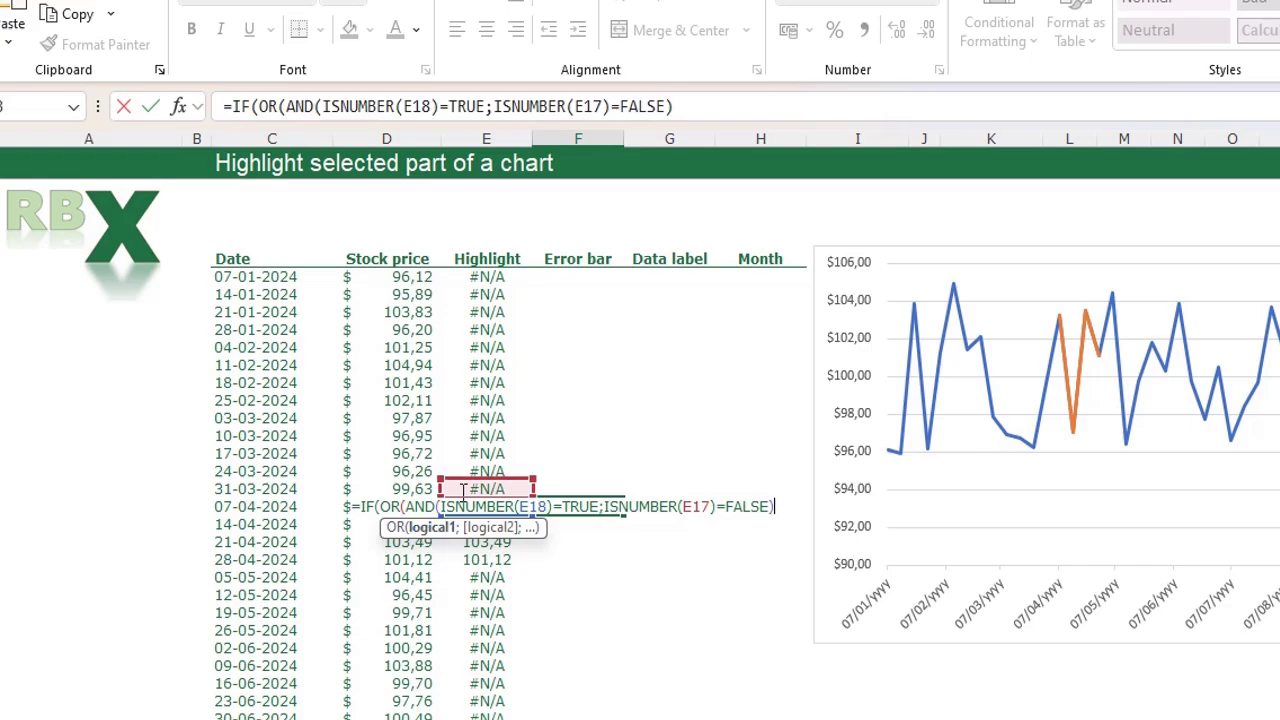
- Add a second AND condition inside OR, beginning with ISNUMBER(E18)=TRUE
type(";")
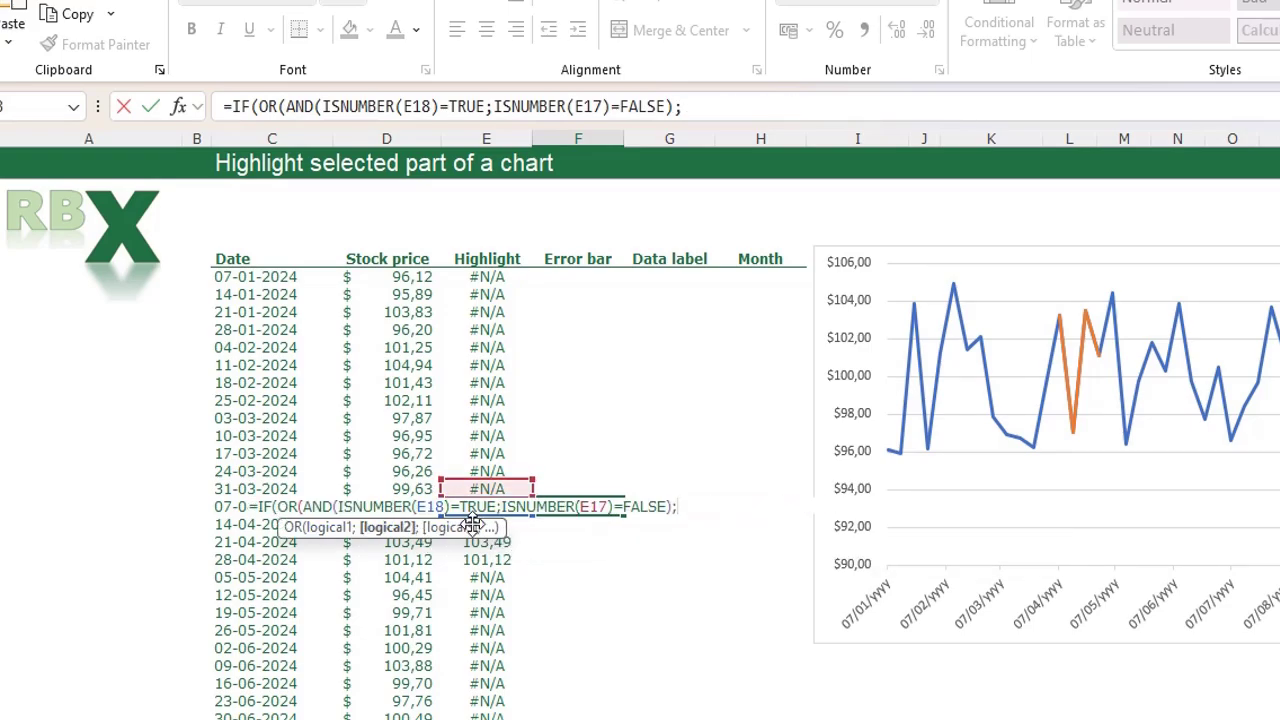
type("AND")
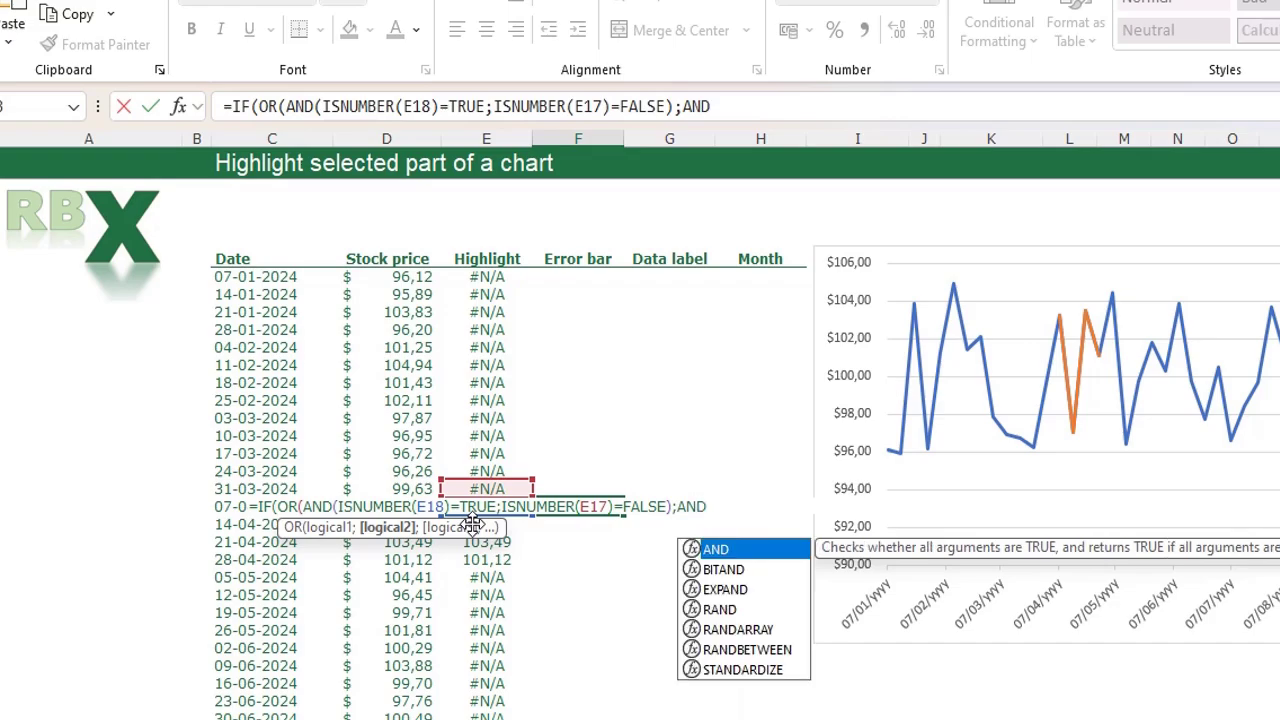
type("(")
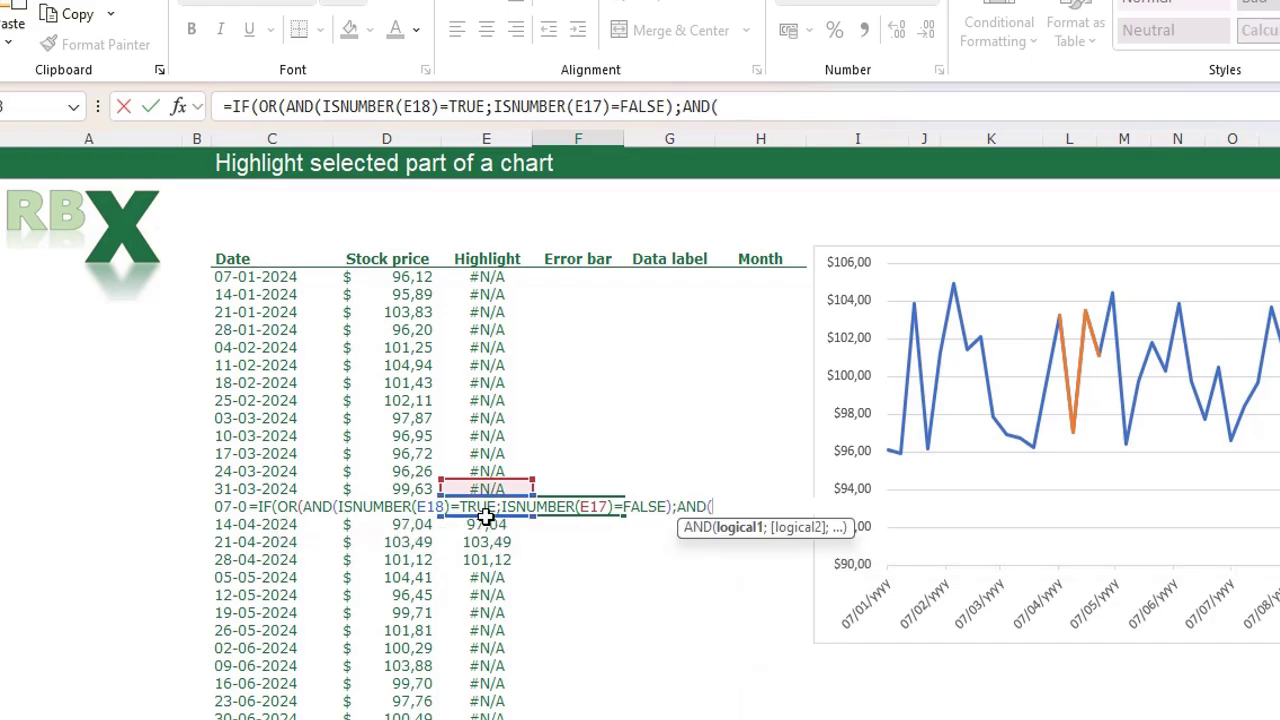
type("ISNUMBER")
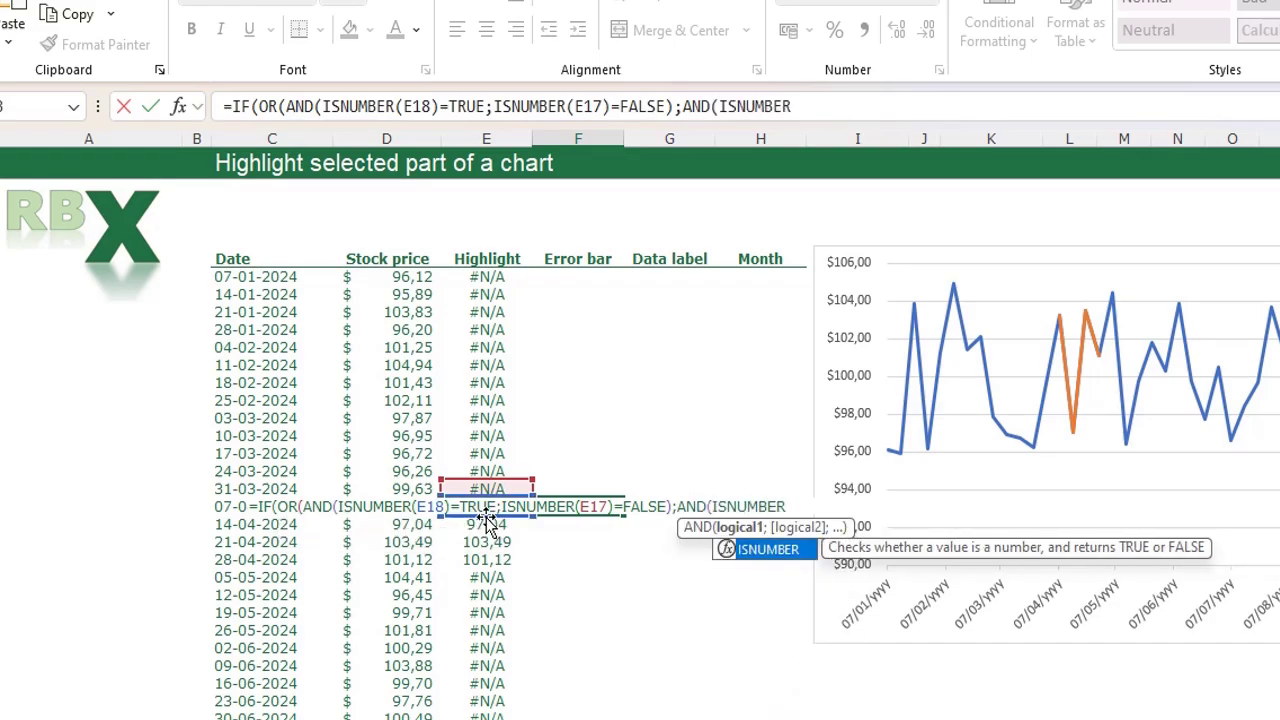
type("(")
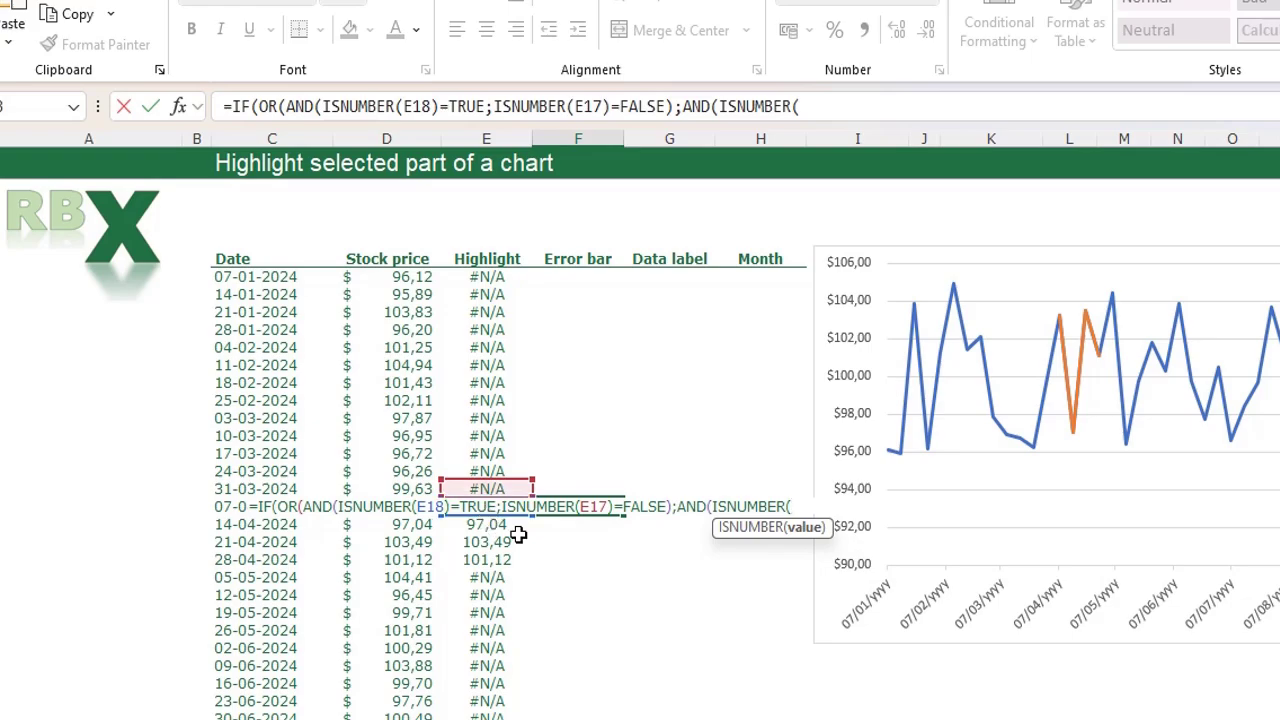
left_click(503, 524)
key("Up")
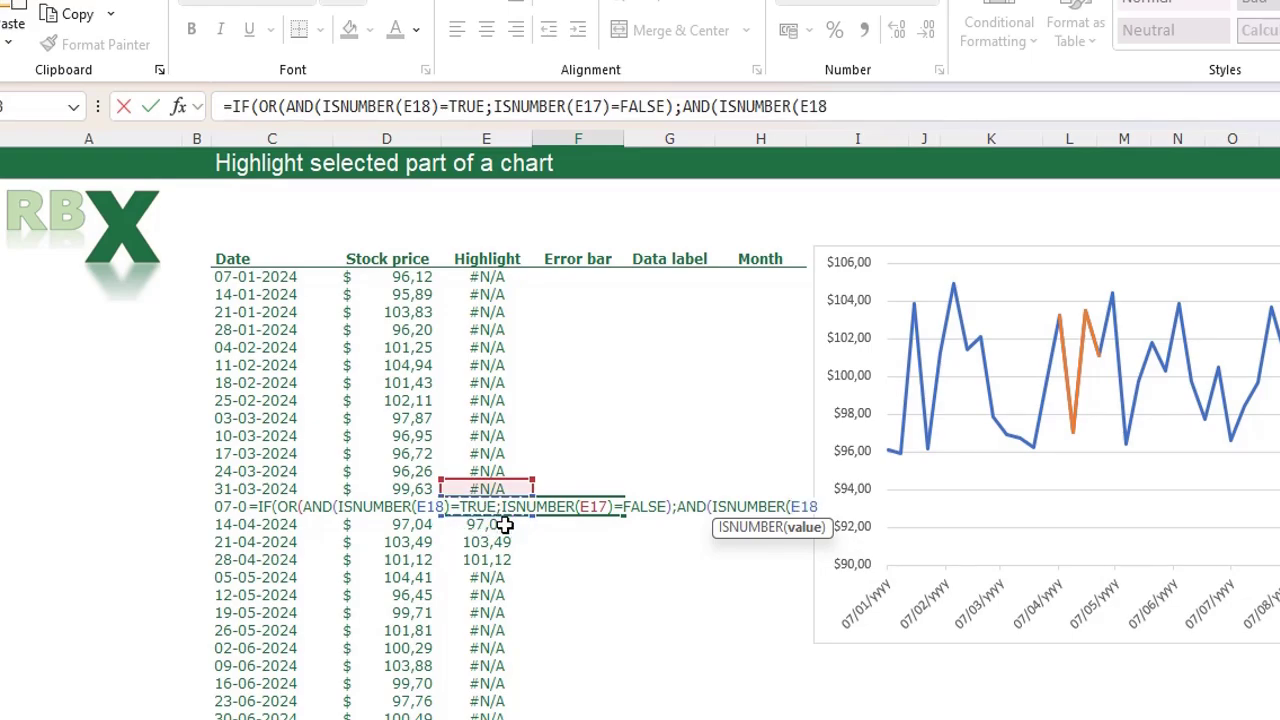
type(")=TRUE")
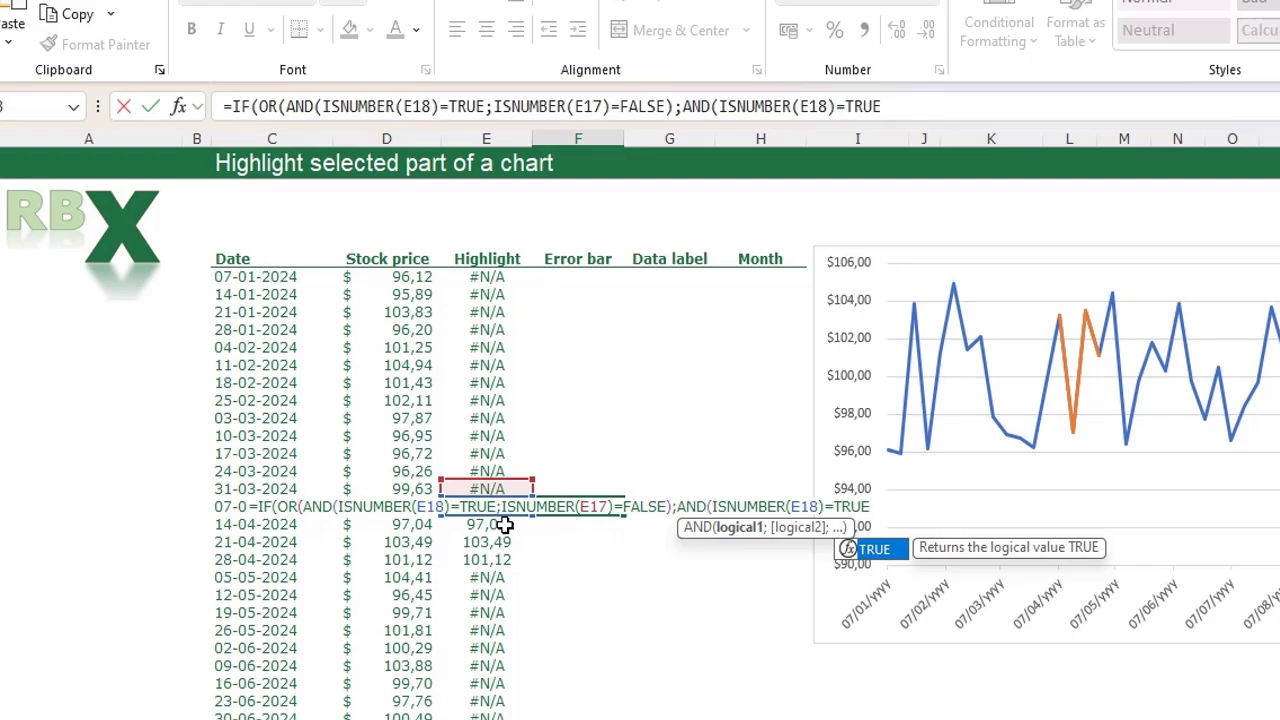
- Add ISNUMBER(E19)=FALSE for the cell below, and close both the second AND condition and the OR test
type(";")
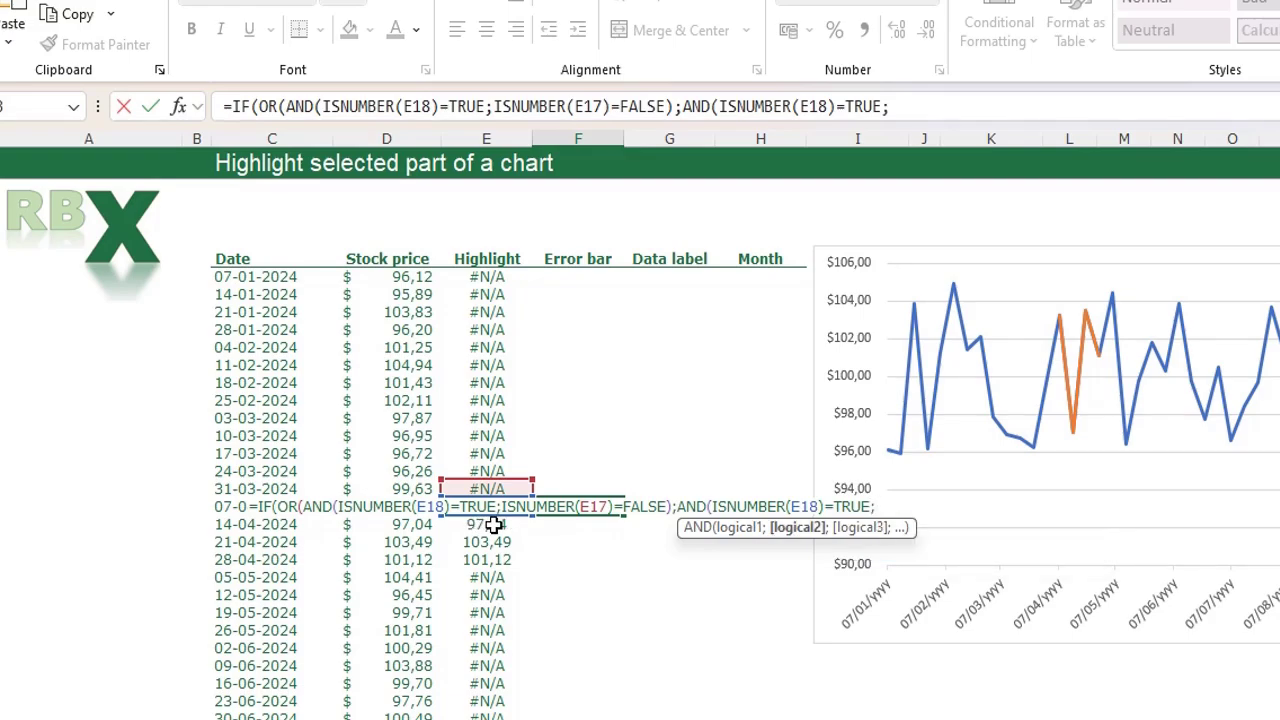
type("ISNUMBER")
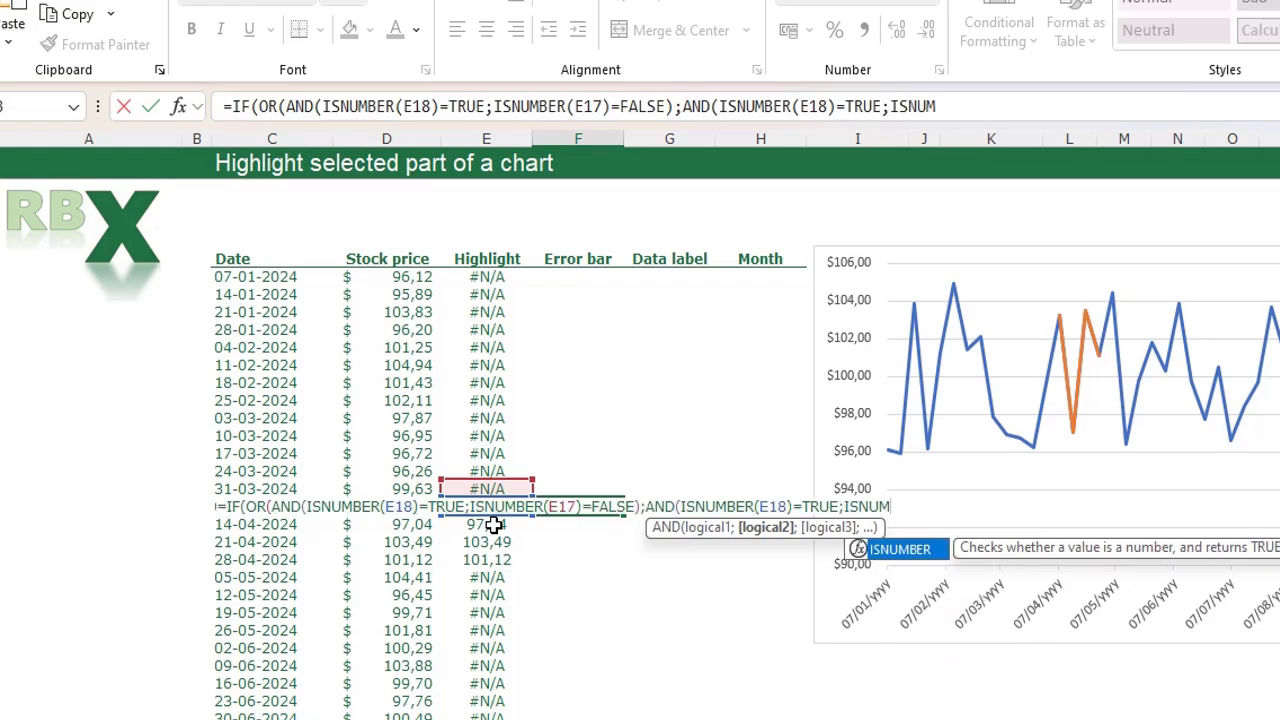
type("(")
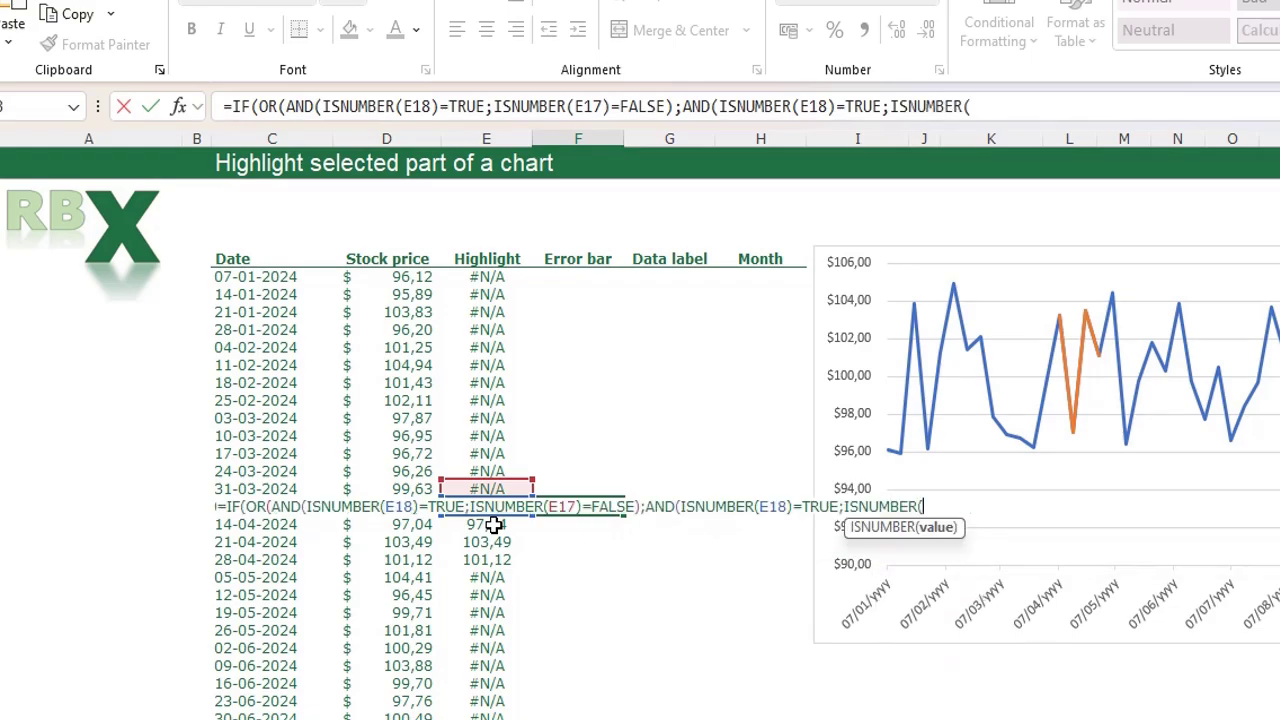
left_click(494, 525)
type(")")
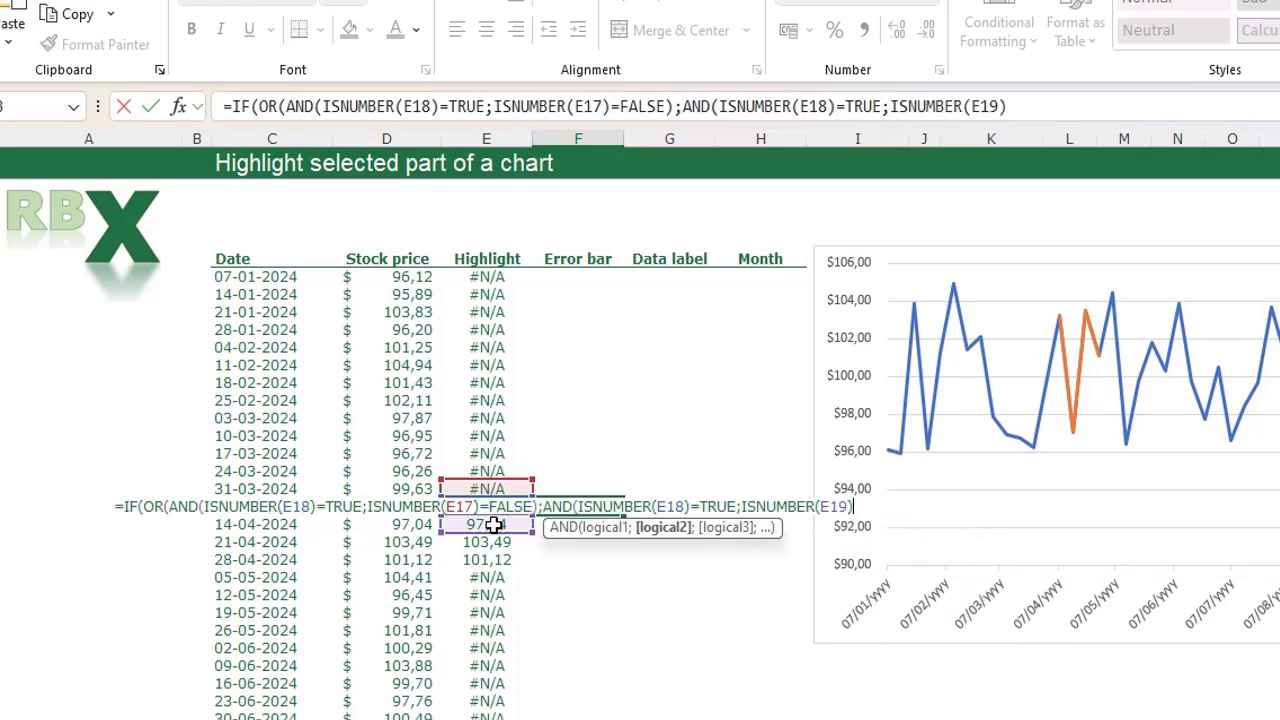
type("=FALSE)")
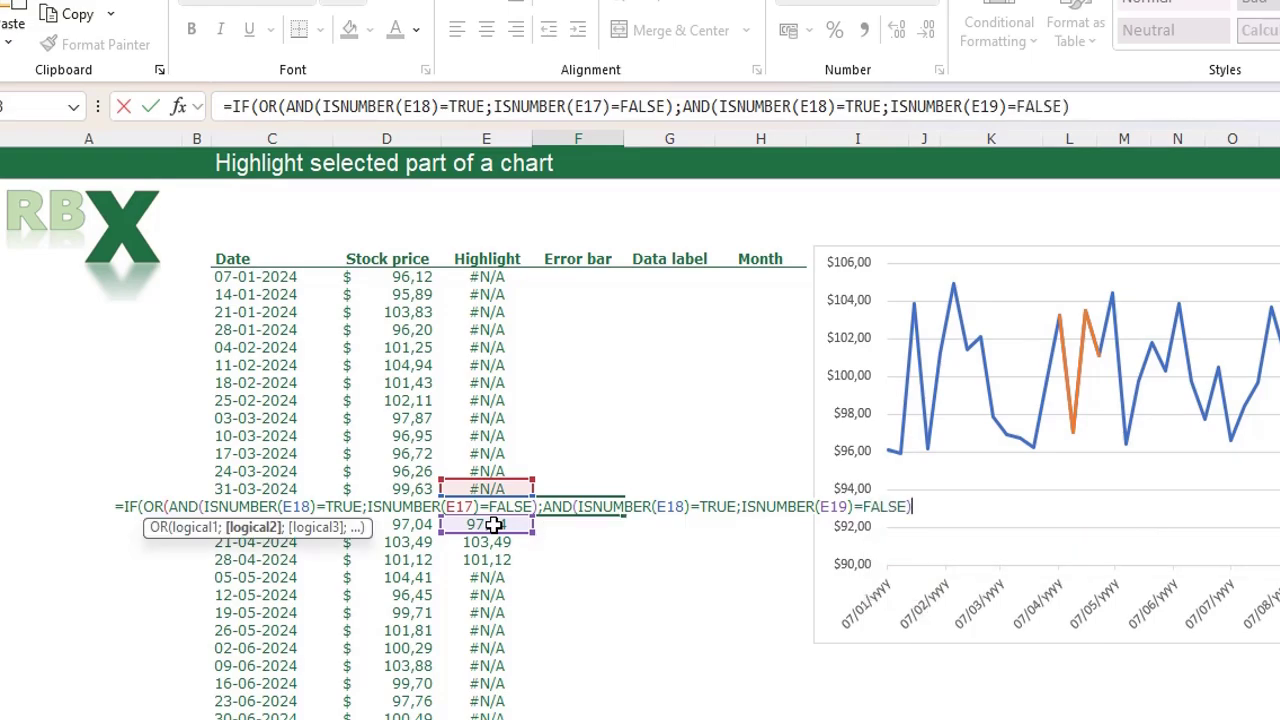
type(")")
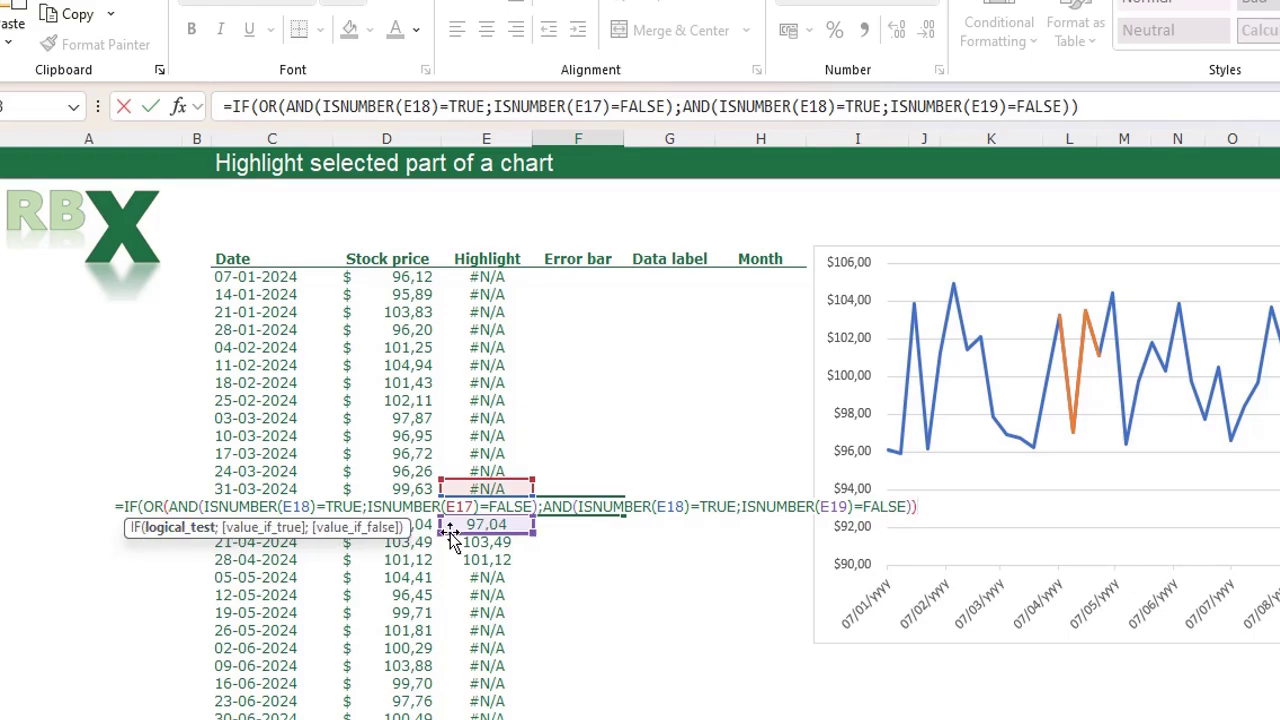
- Finish the IF formula so it returns E18 when true and NA() when false, and enter it in F18
type(";")
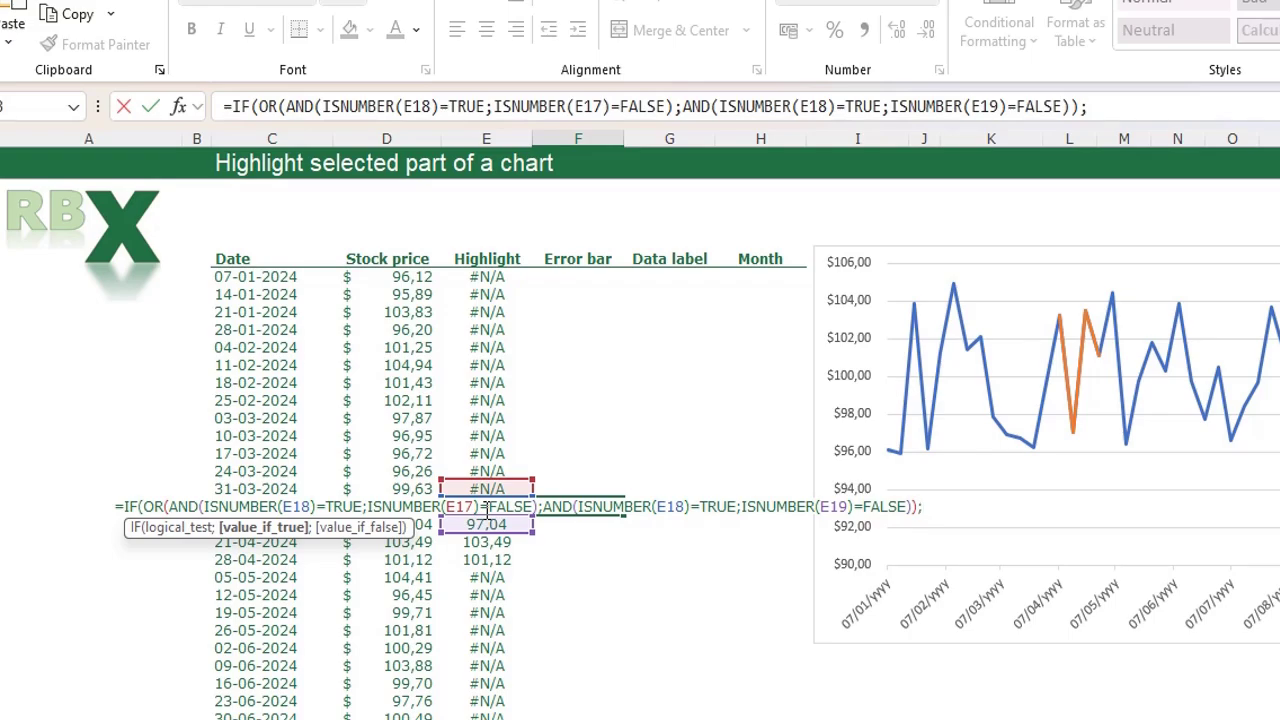
left_click(478, 541)
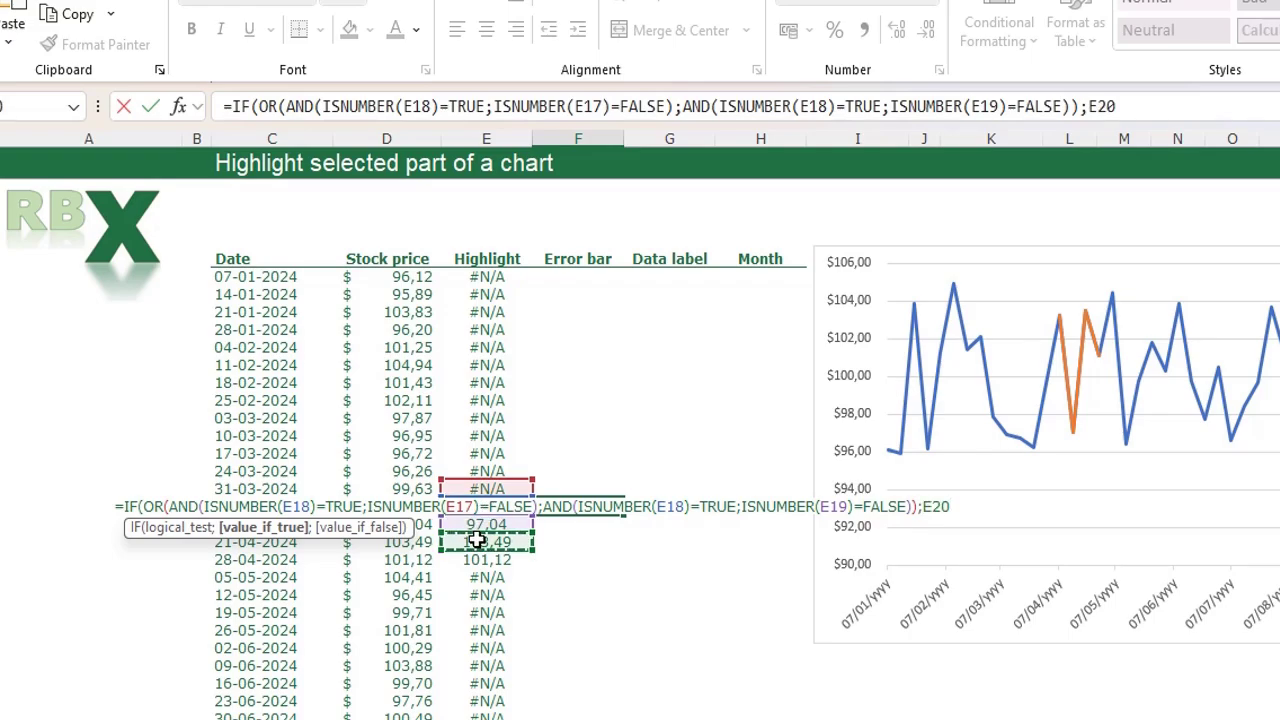
key("Up")
key("Up")
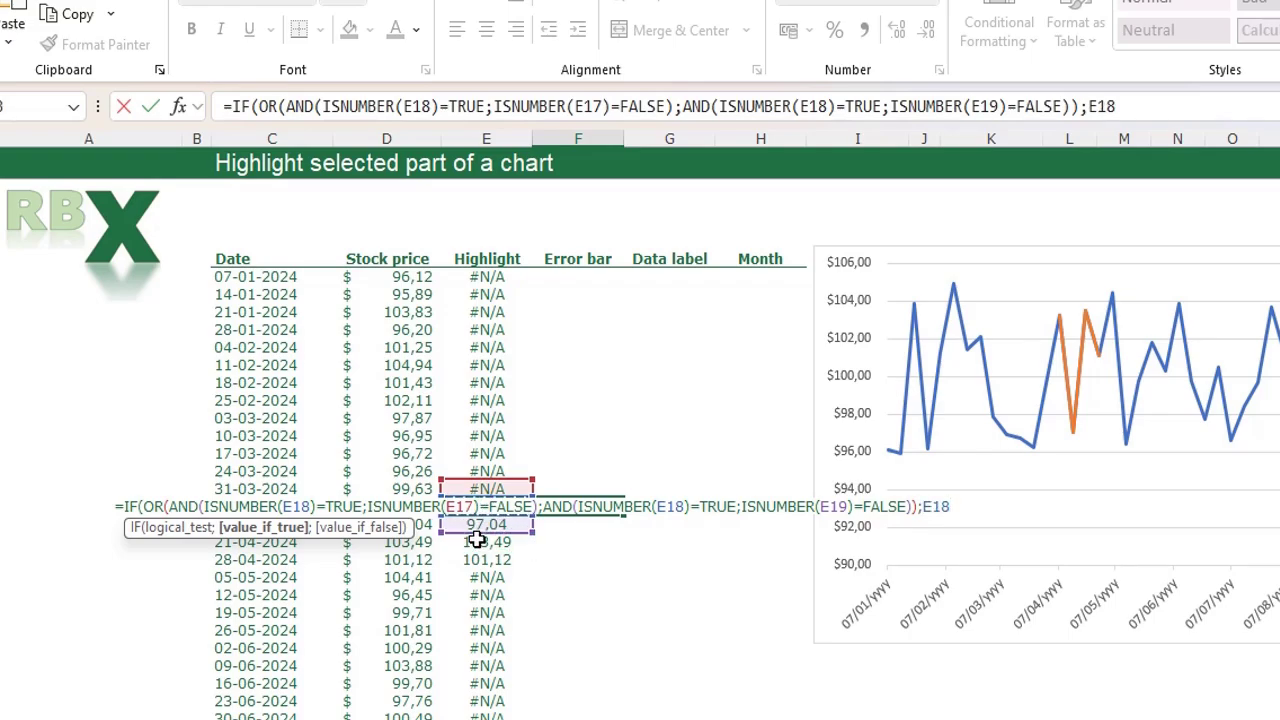
type(";NA")
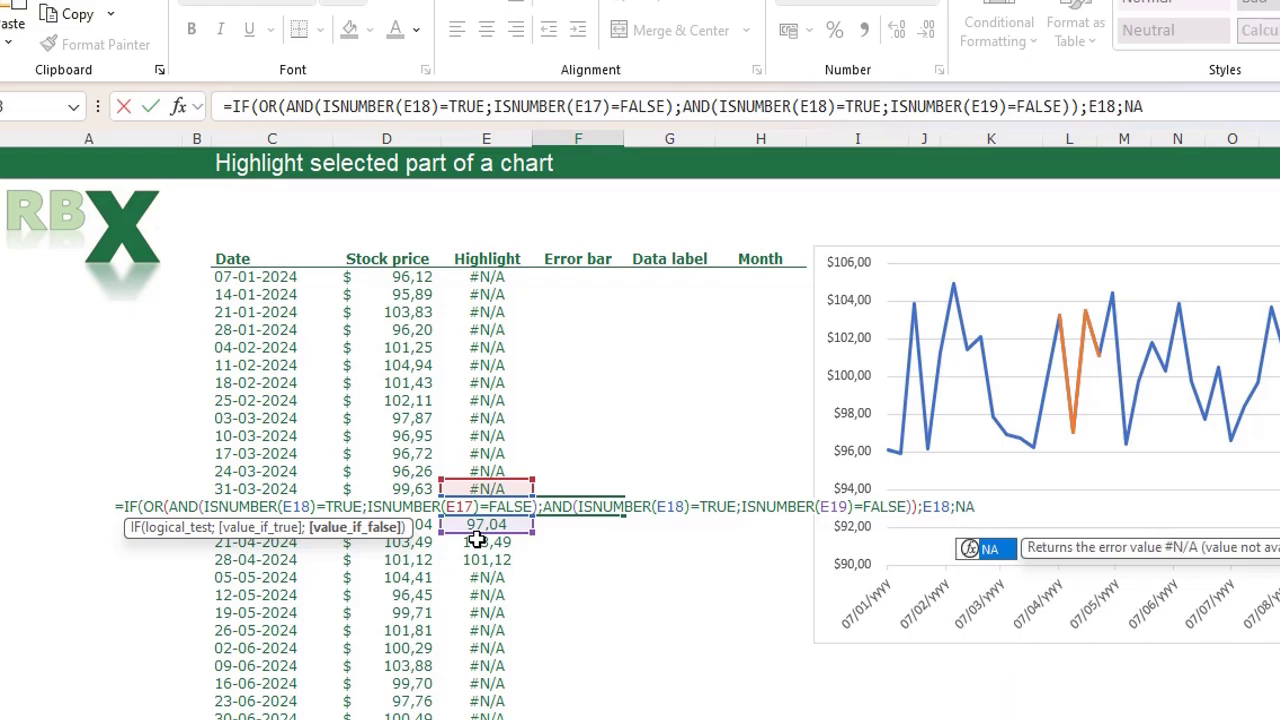
type("()")
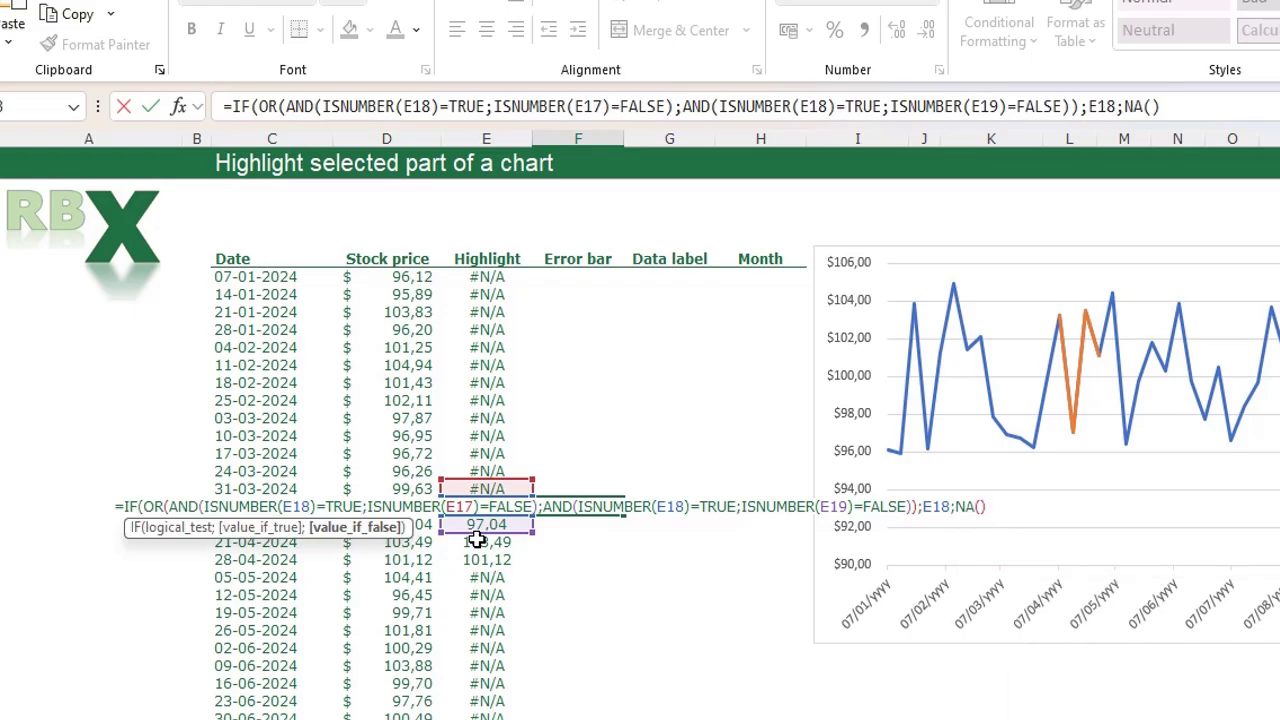
type(")")
key("Return")
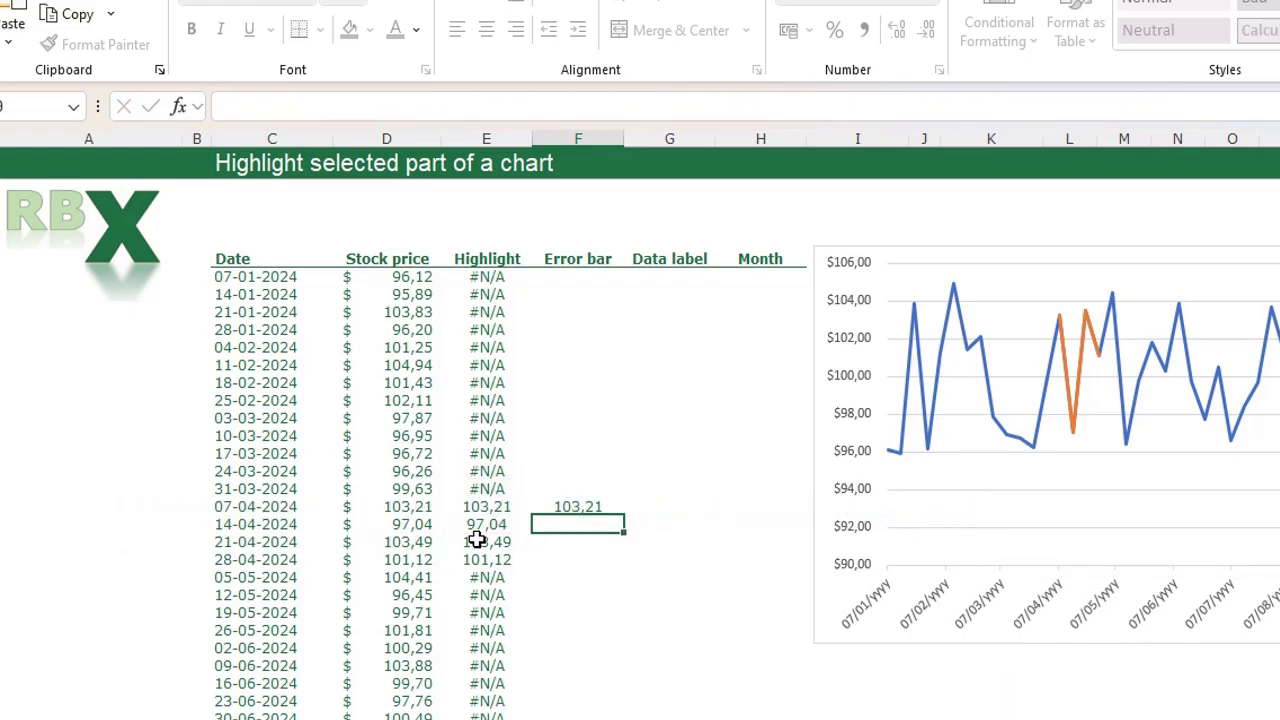
- Copy the formula from F18 down through the remaining rows of the Error bar column
left_click(620, 514)
left_click_drag(622, 514, 554, 660)
scroll(554, 652, "up", 4)
left_click(580, 507)
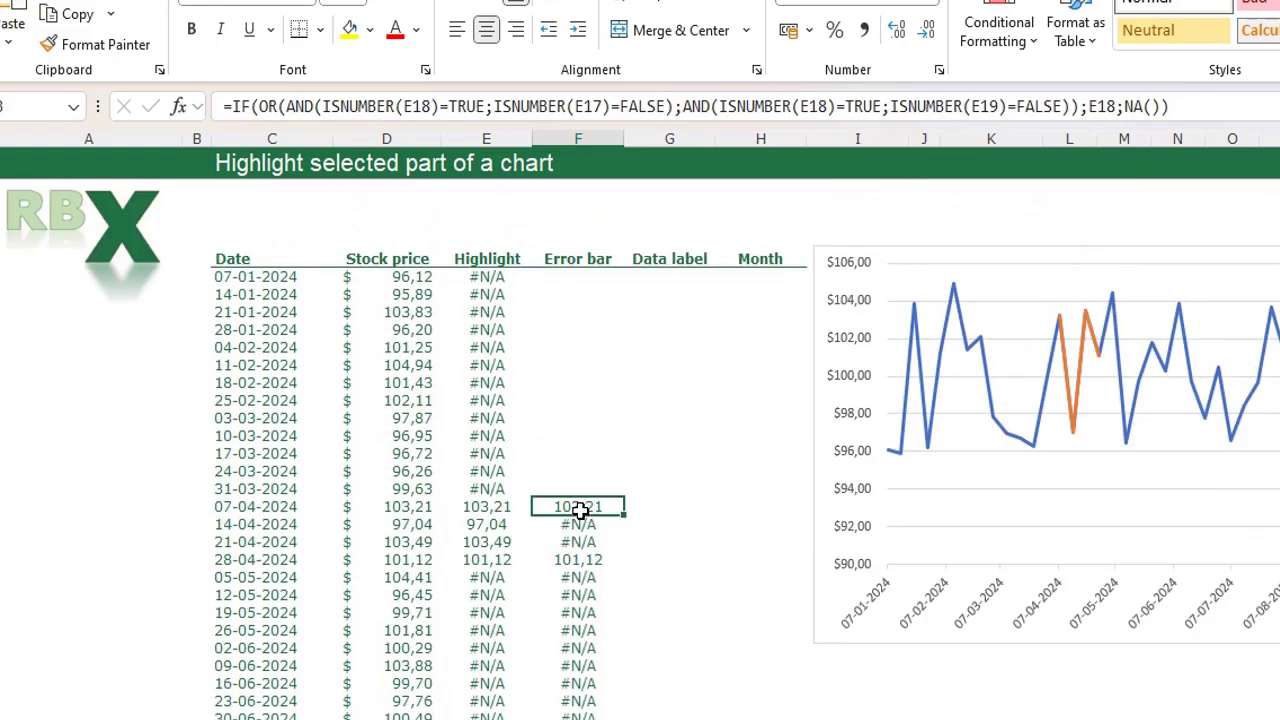
- Copy the formula from F18 up to F5 at the start of the Error bar column
left_click_drag(622, 514, 606, 270)
left_click(580, 560)
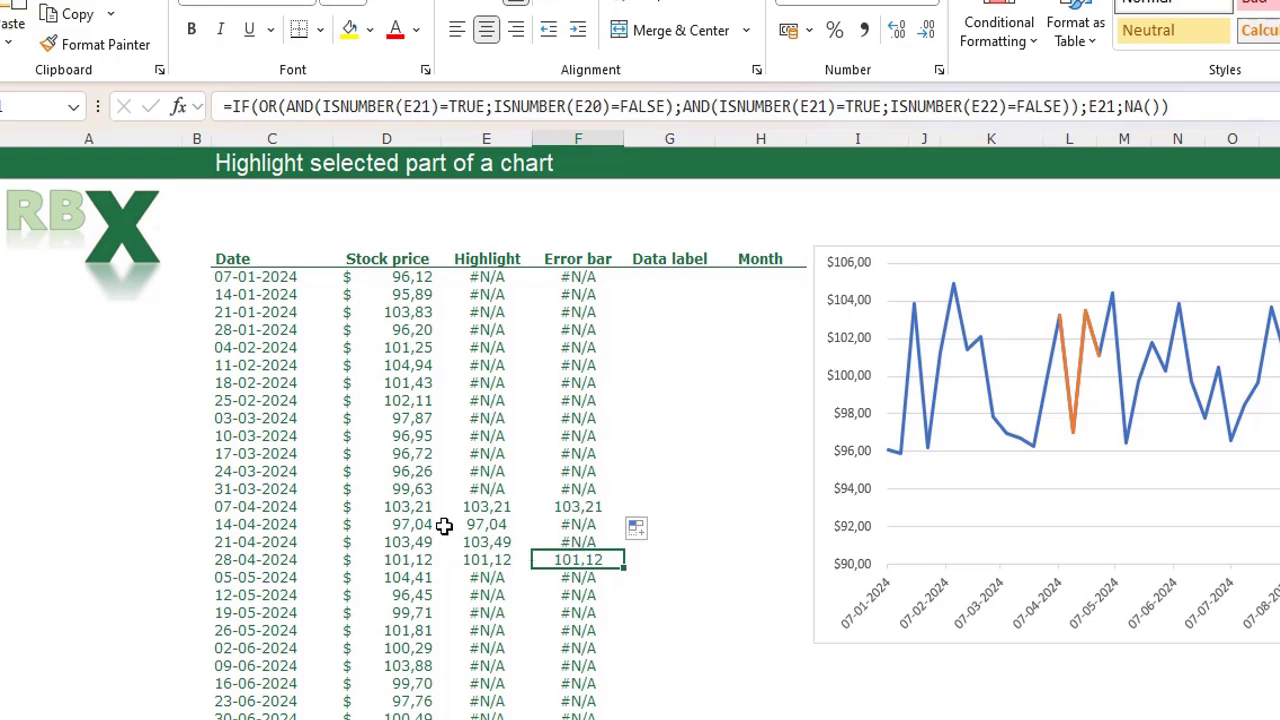
- Add a new data series to the stock price chart, named from the Error bar header in F4
right_click(966, 477)
left_click(1010, 623)
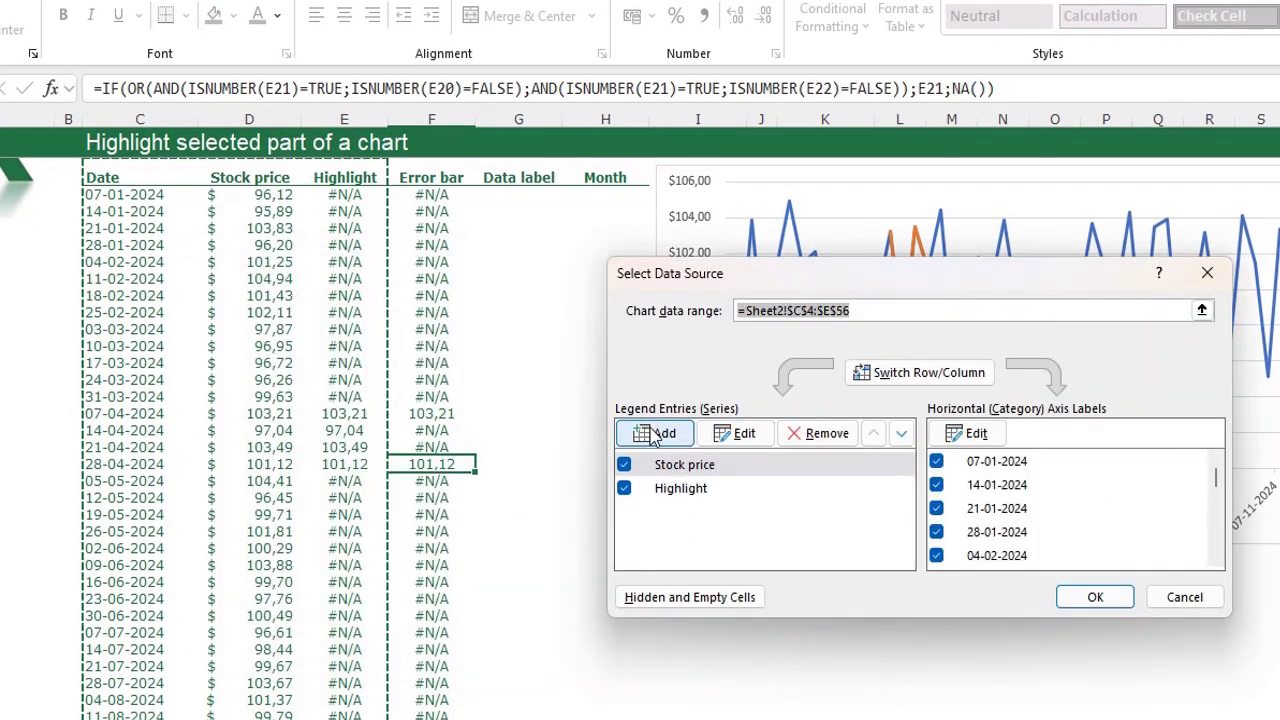
left_click(652, 437)
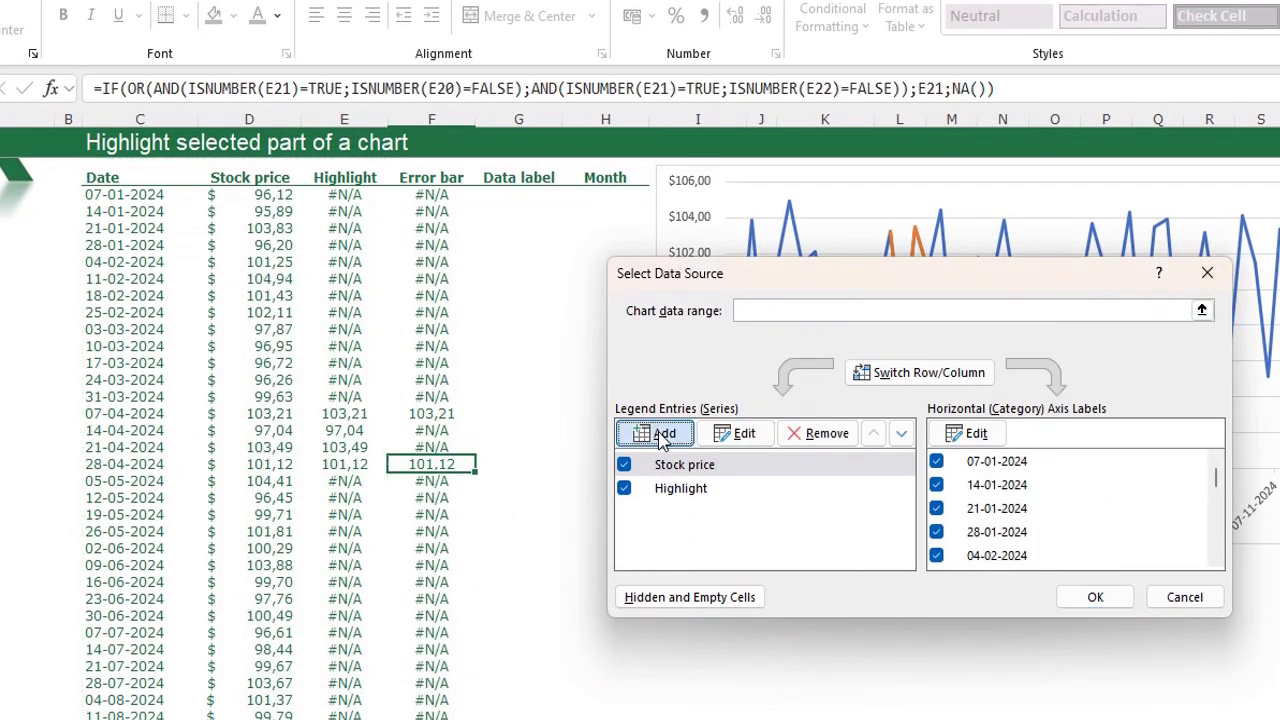
left_click_drag(532, 375, 694, 342)
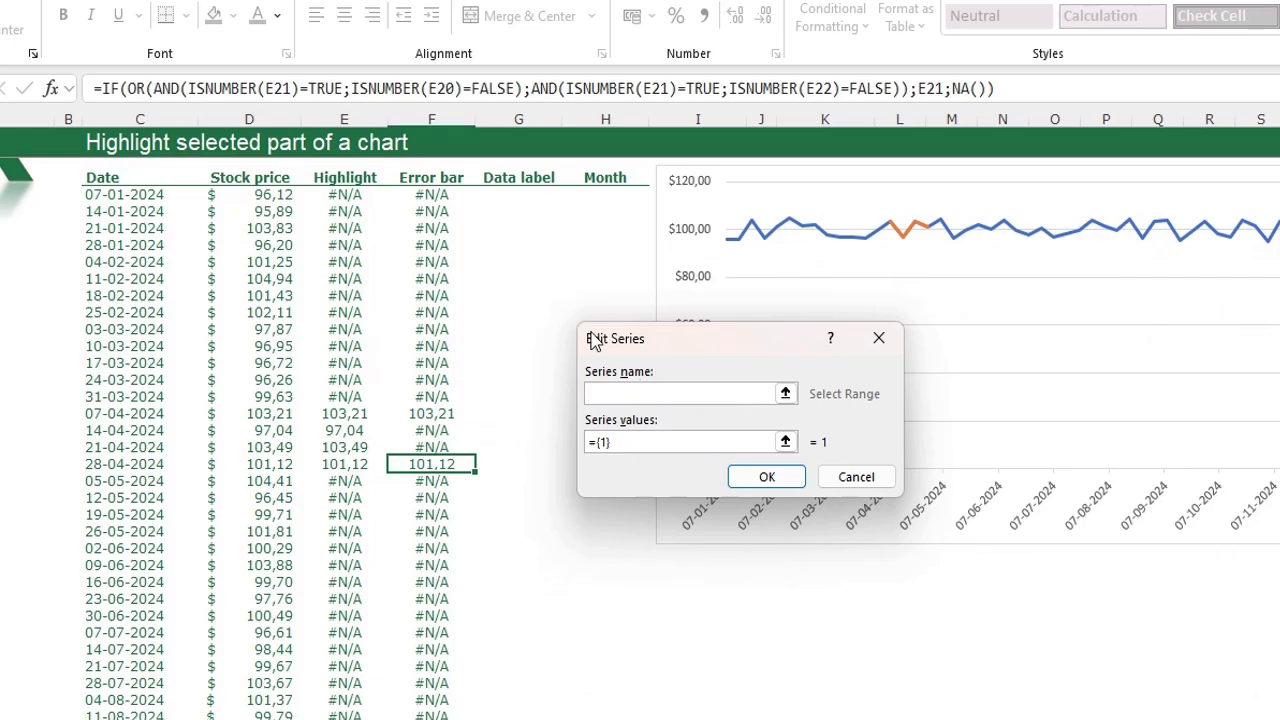
left_click(434, 178)
- Set the new series' values to F5:F56 on Sheet2 and apply the updated chart data source
left_click(620, 441)
key("BackSpace")
key("BackSpace")
key("BackSpace")
key("BackSpace")
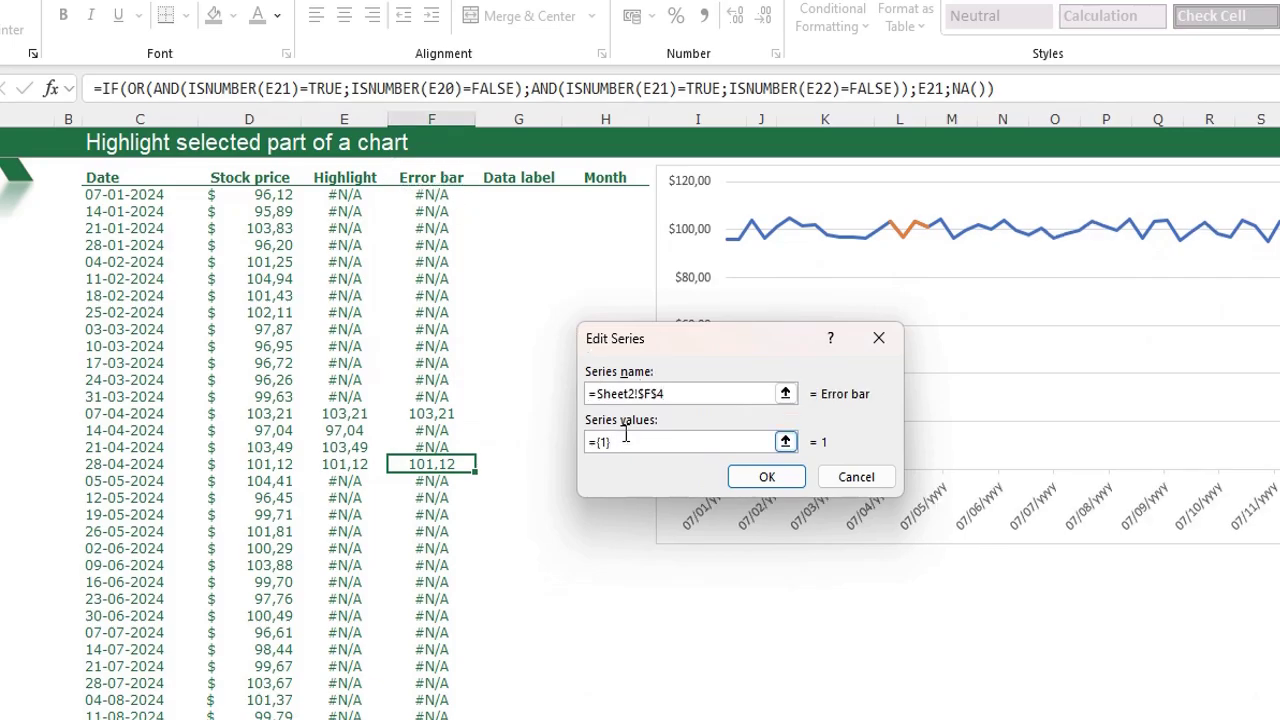
left_click_drag(432, 196, 432, 705)
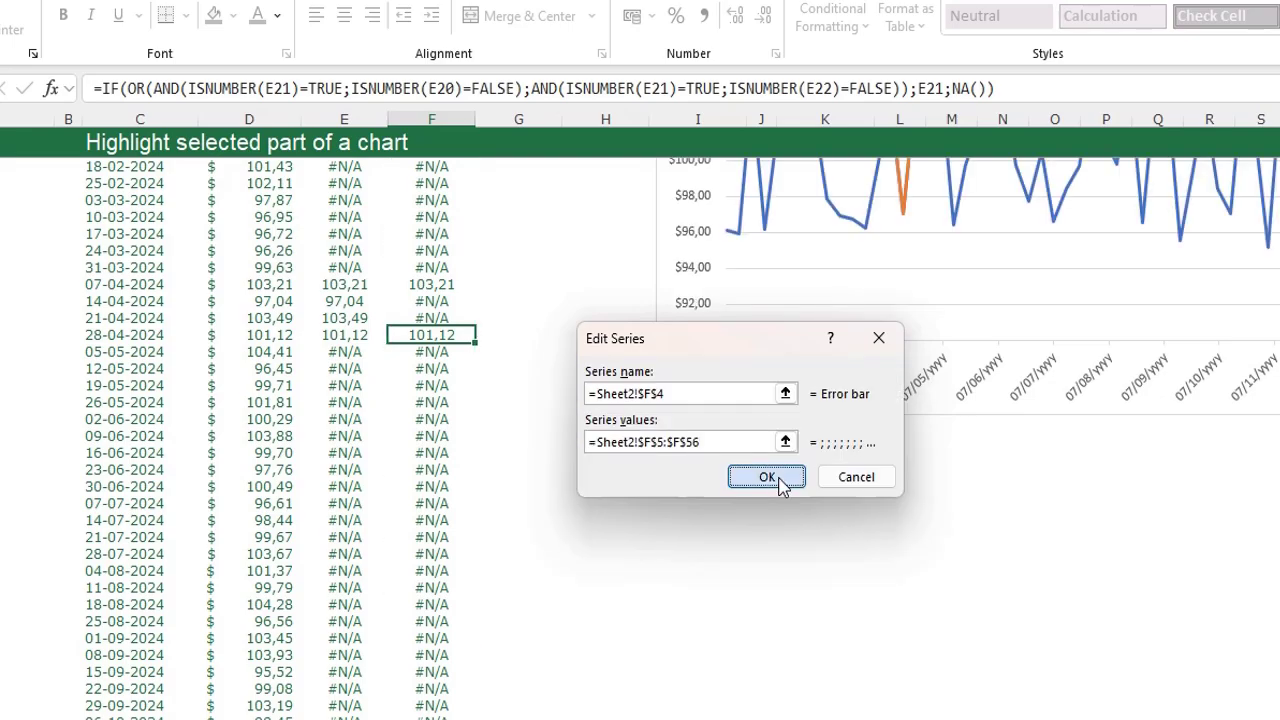
left_click(777, 480)
left_click(1093, 597)
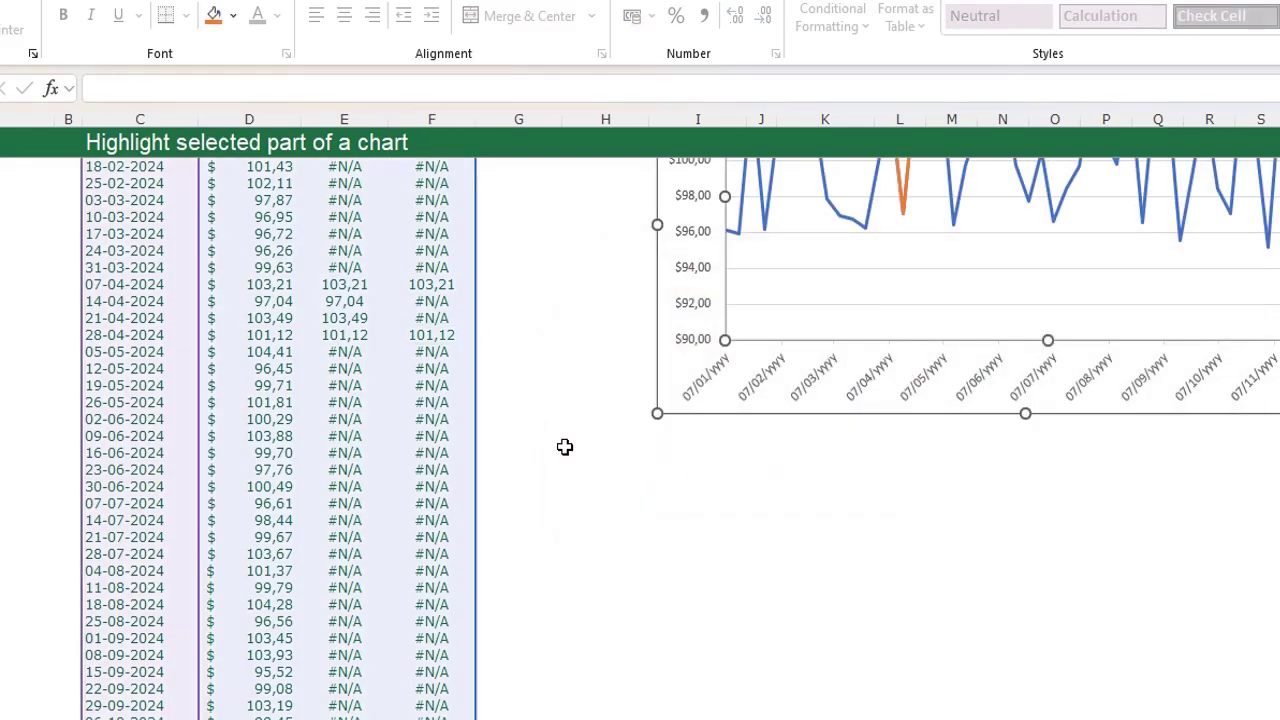
scroll(566, 449, "up", 4)
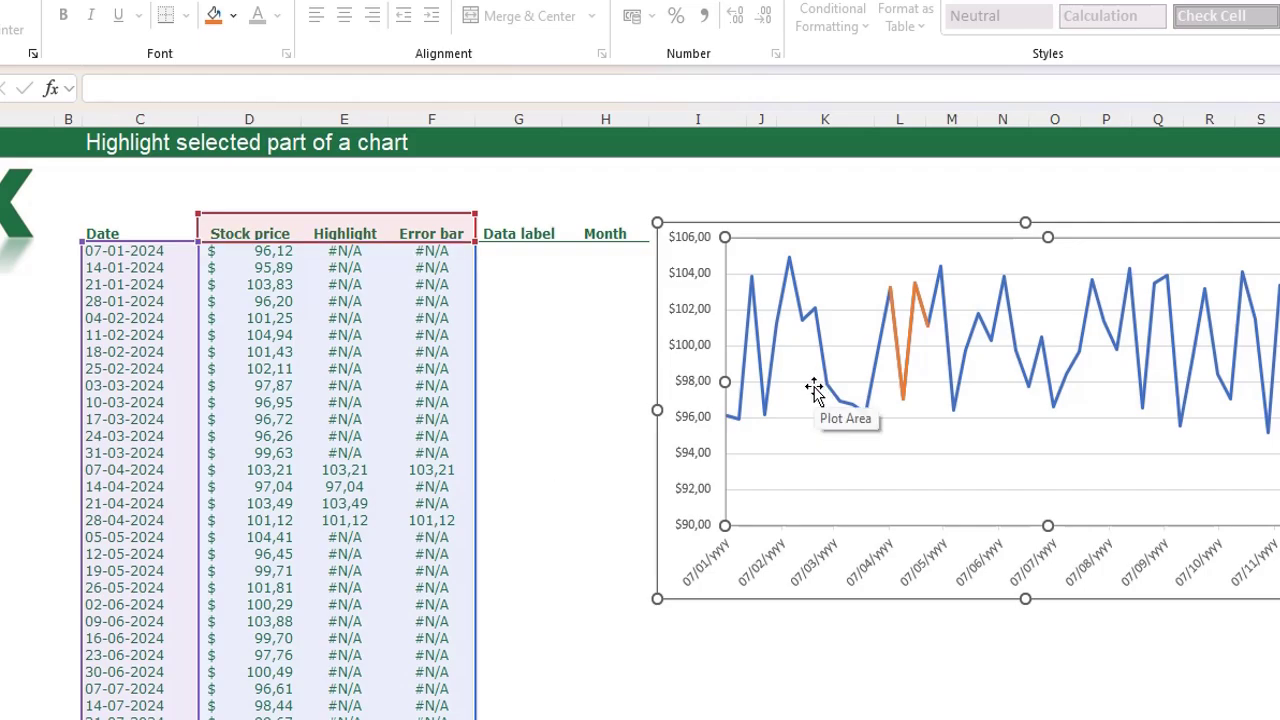
- Start an IF formula in G18 with an AND condition whose first test is ISNUMBER(E18)=TRUE
left_click(518, 401)
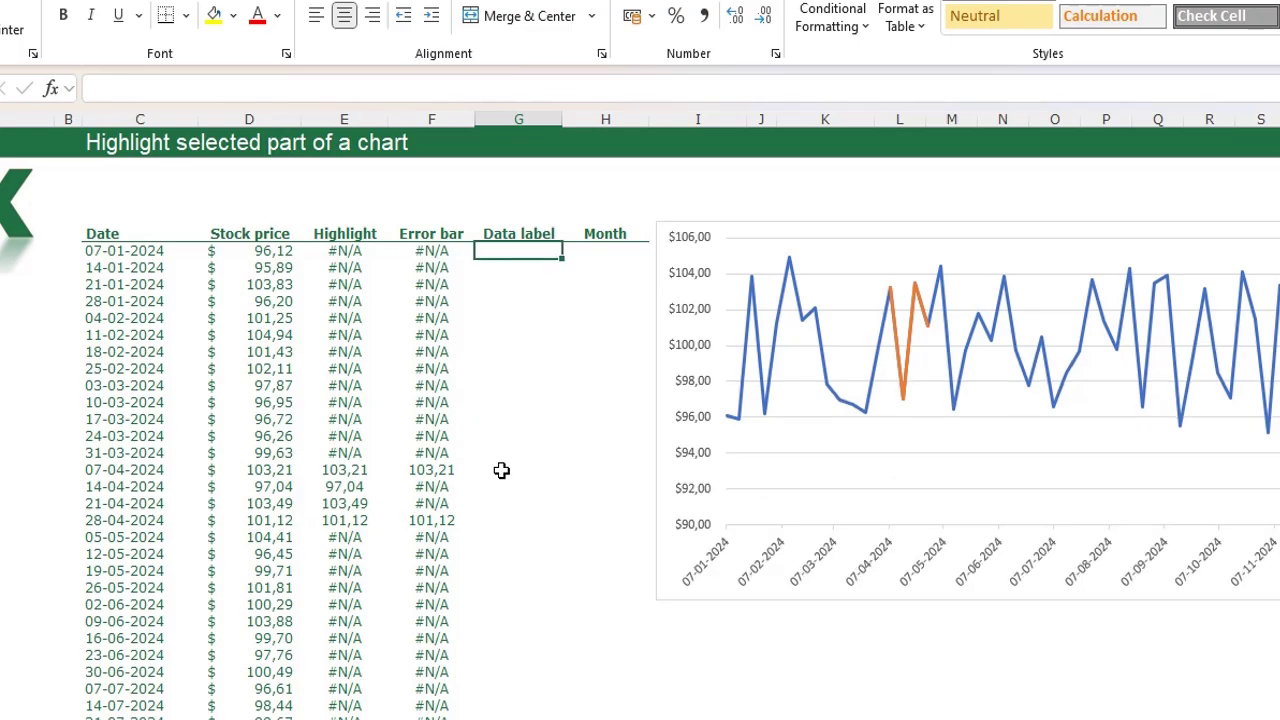
left_click(509, 470)
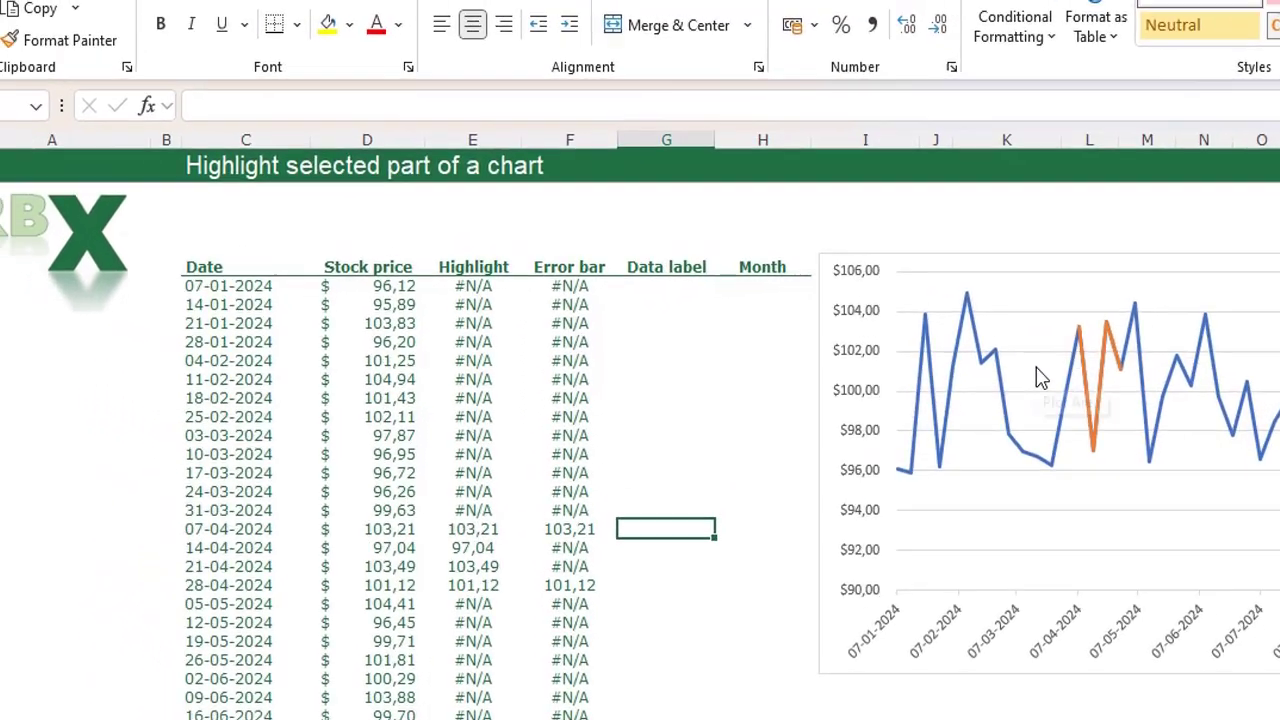
type("=")
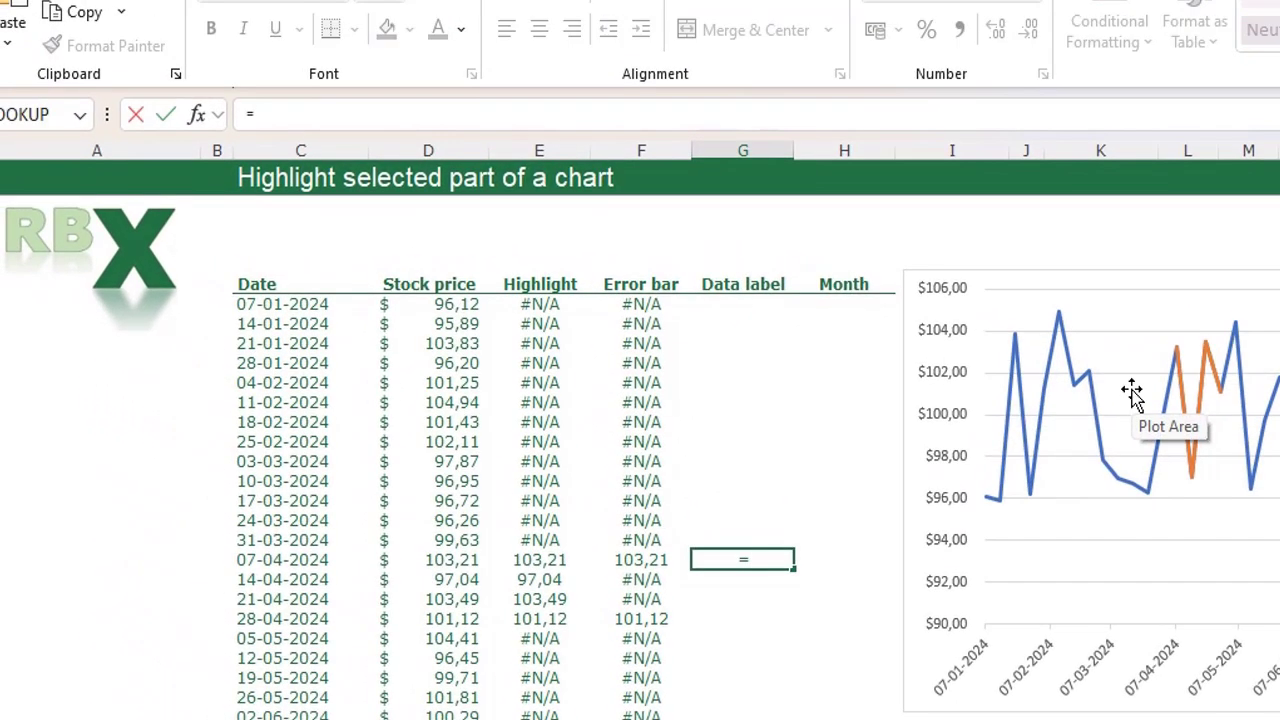
type("IF(AND(")
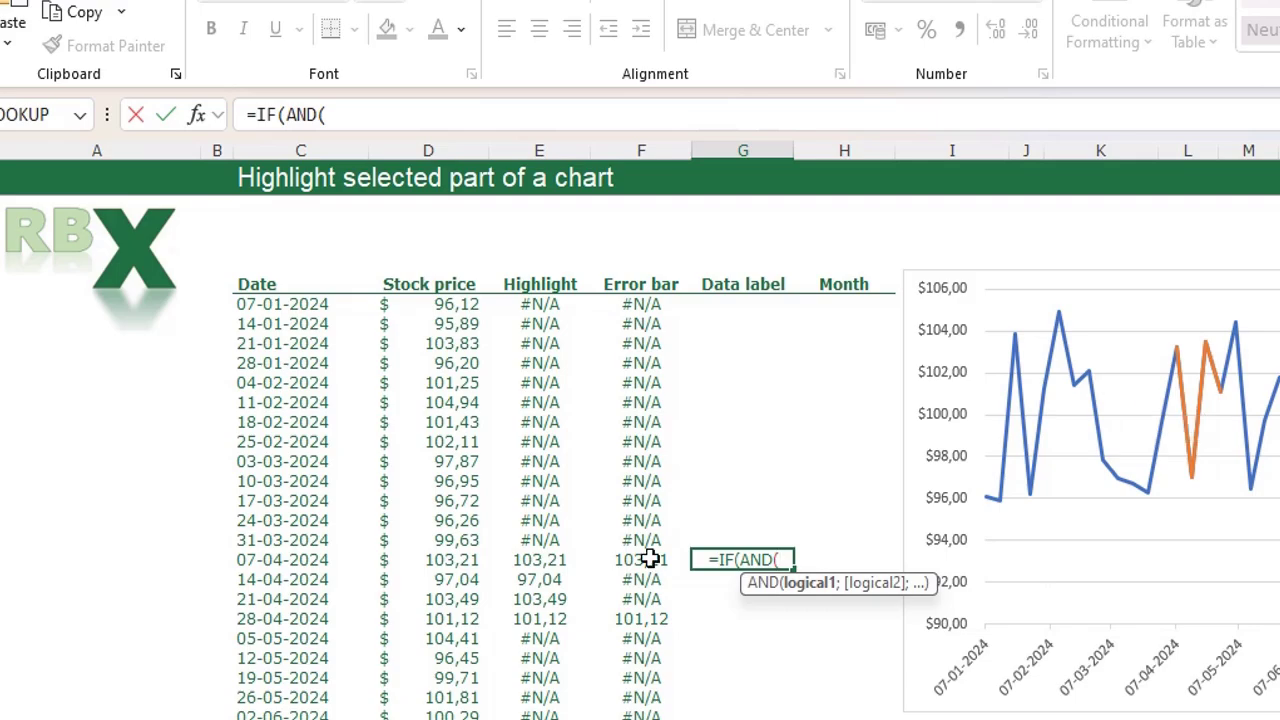
type("ISNUMBER")
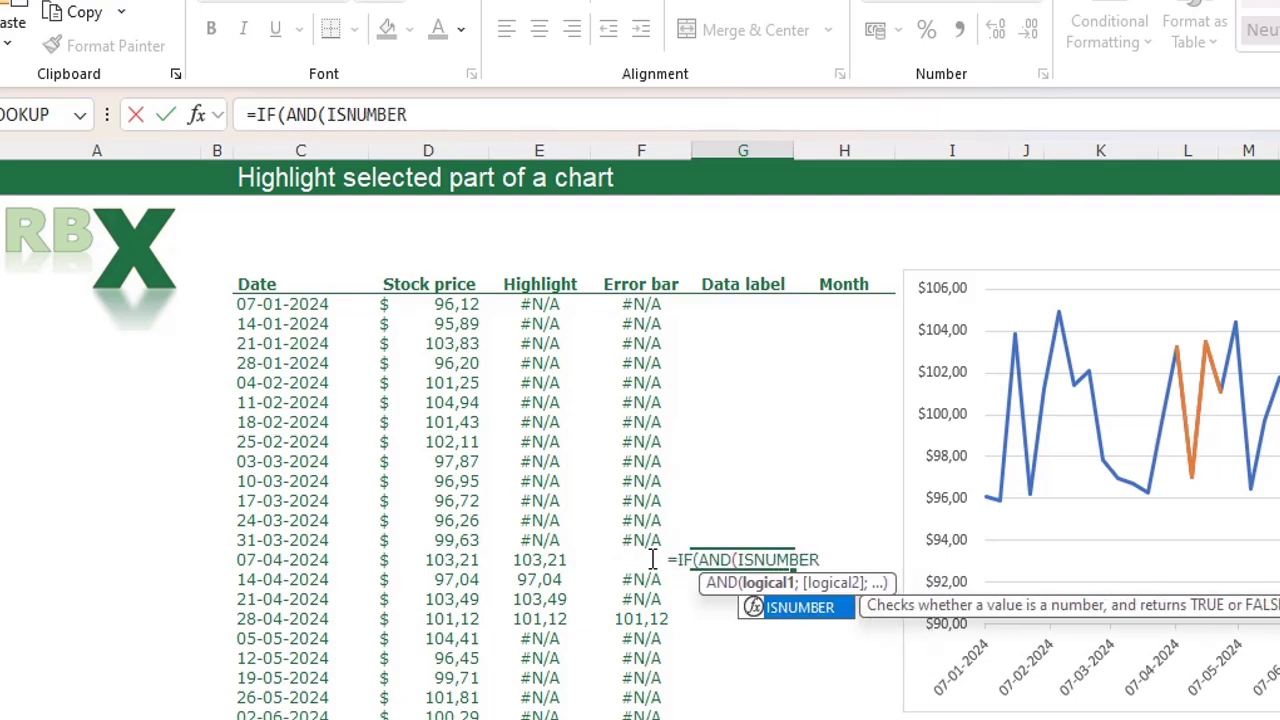
type("(")
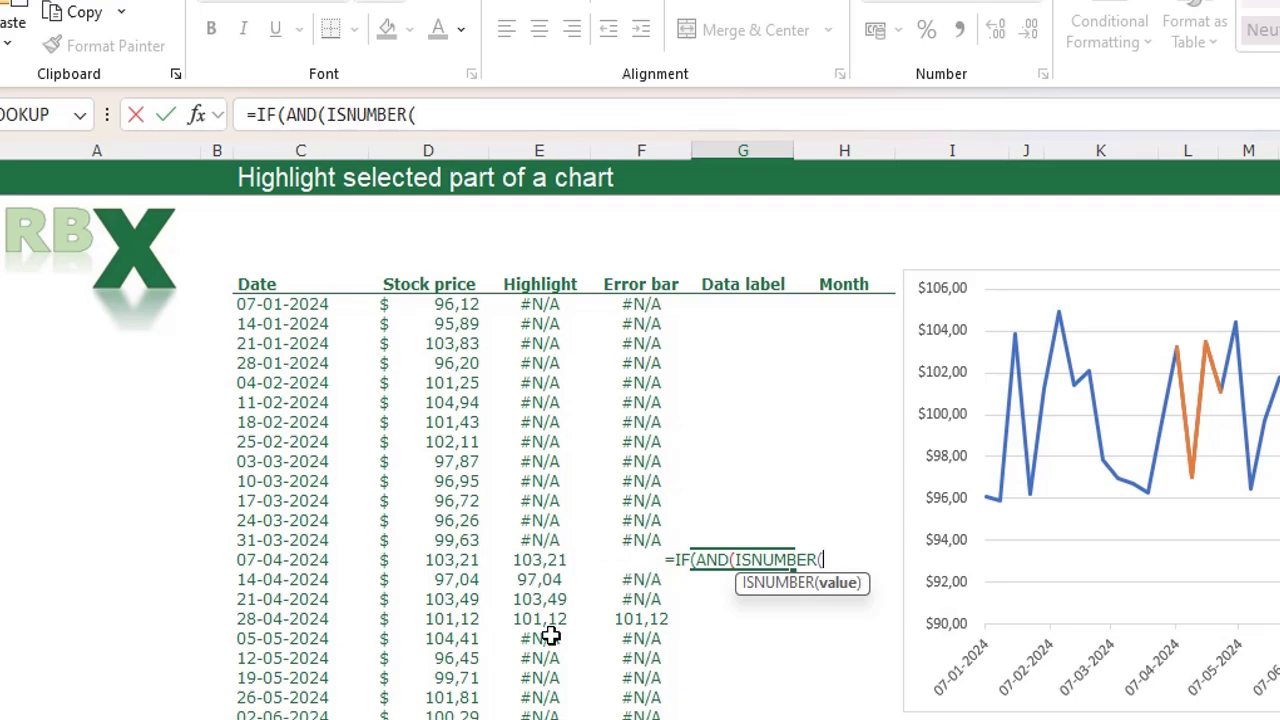
left_click(536, 561)
type(")")
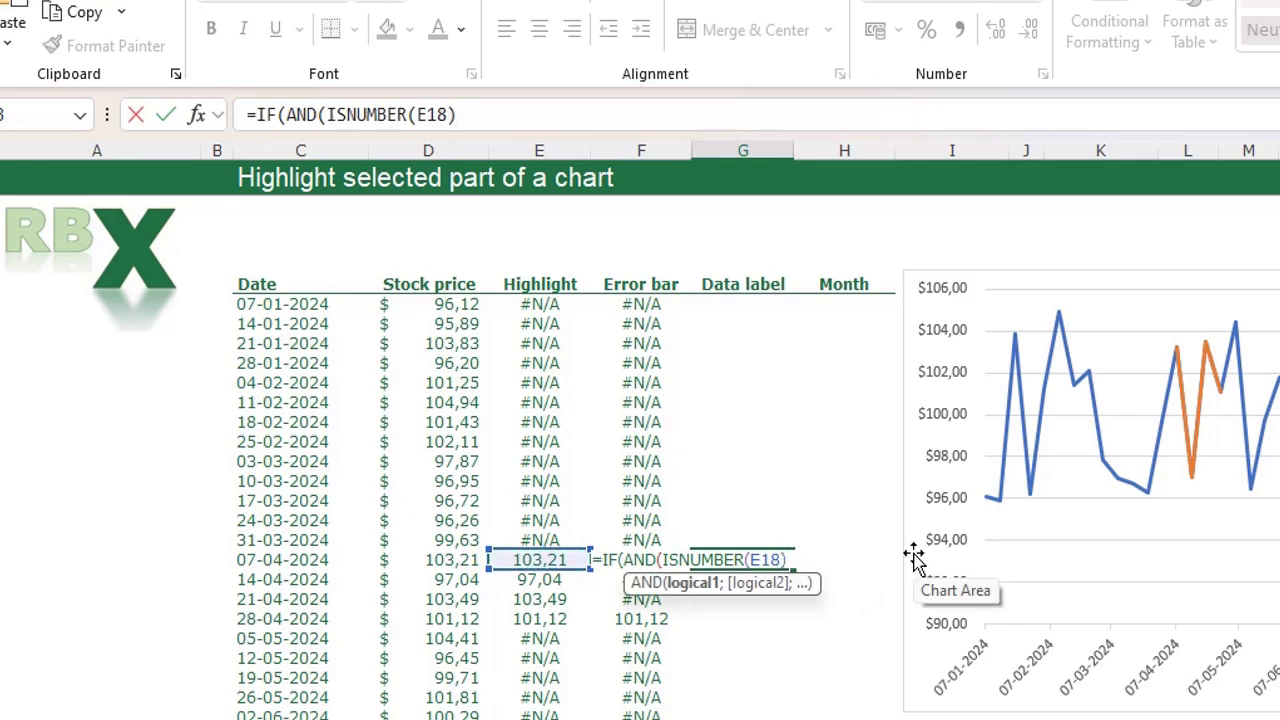
type("=TRUE;")
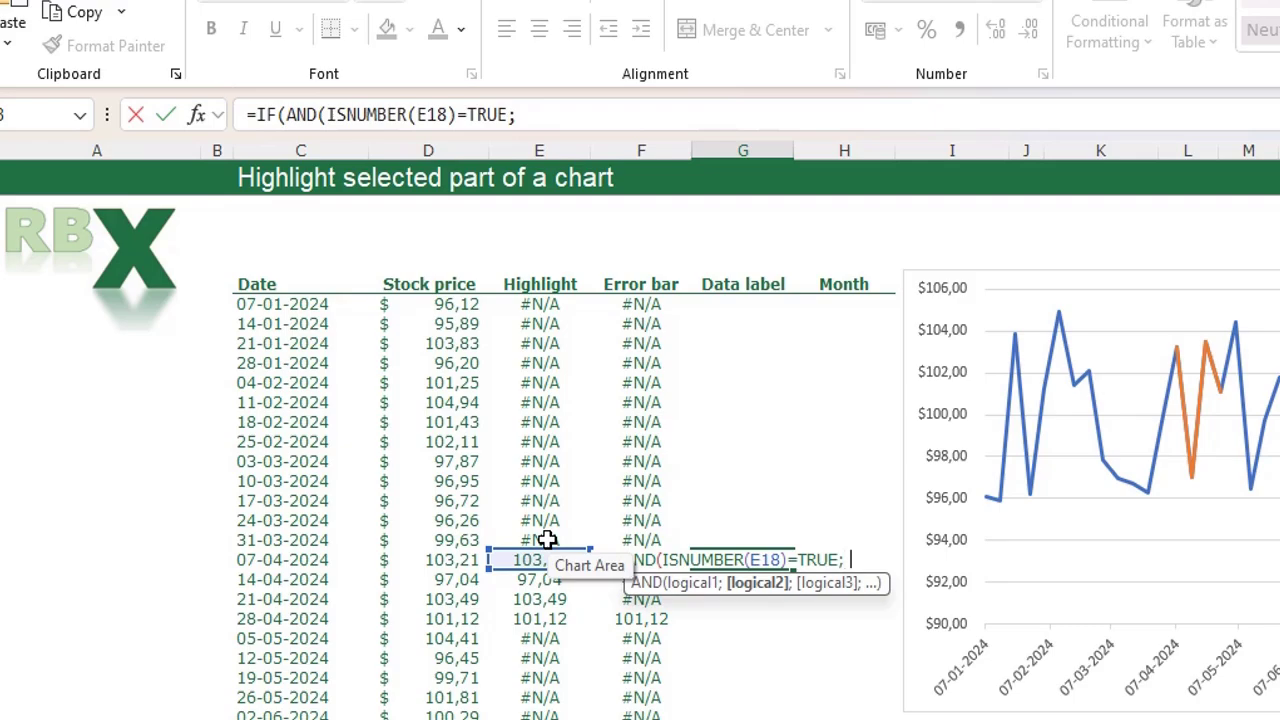
- Add ISNUMBER(E17)=FALSE for the cell above as the second test and close the AND condition
type("ISNUMBER(")
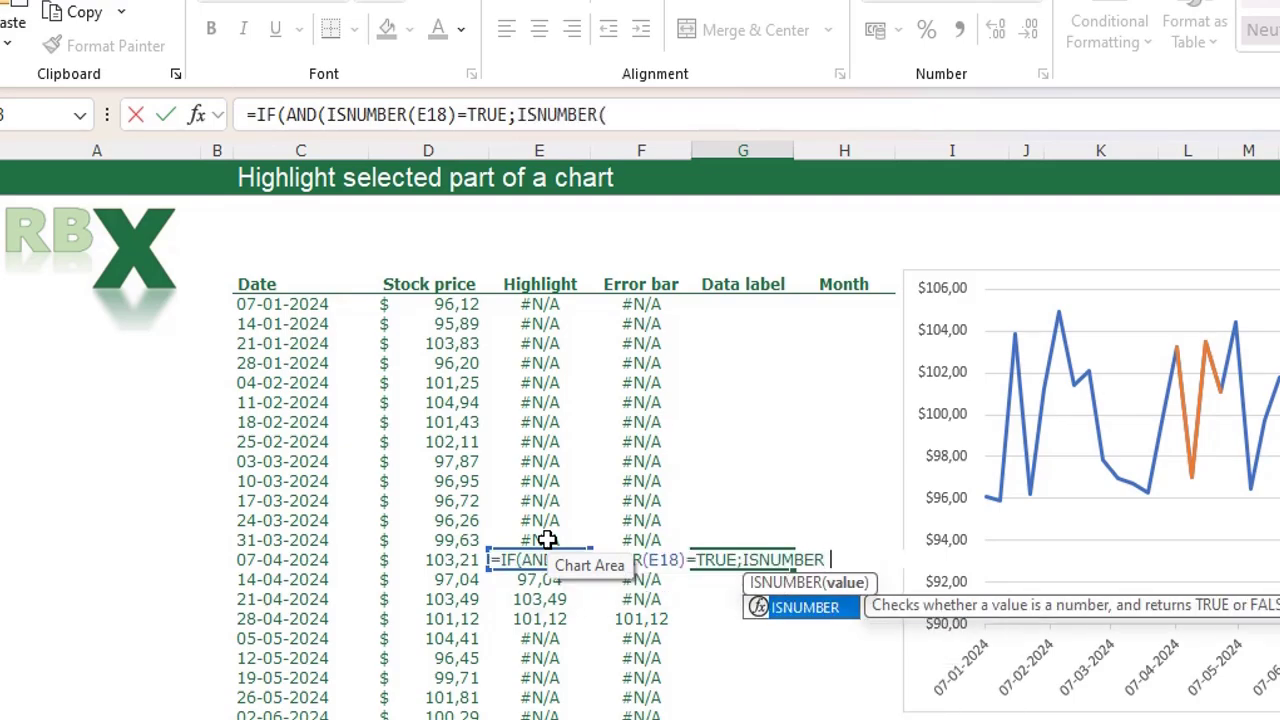
left_click(547, 540)
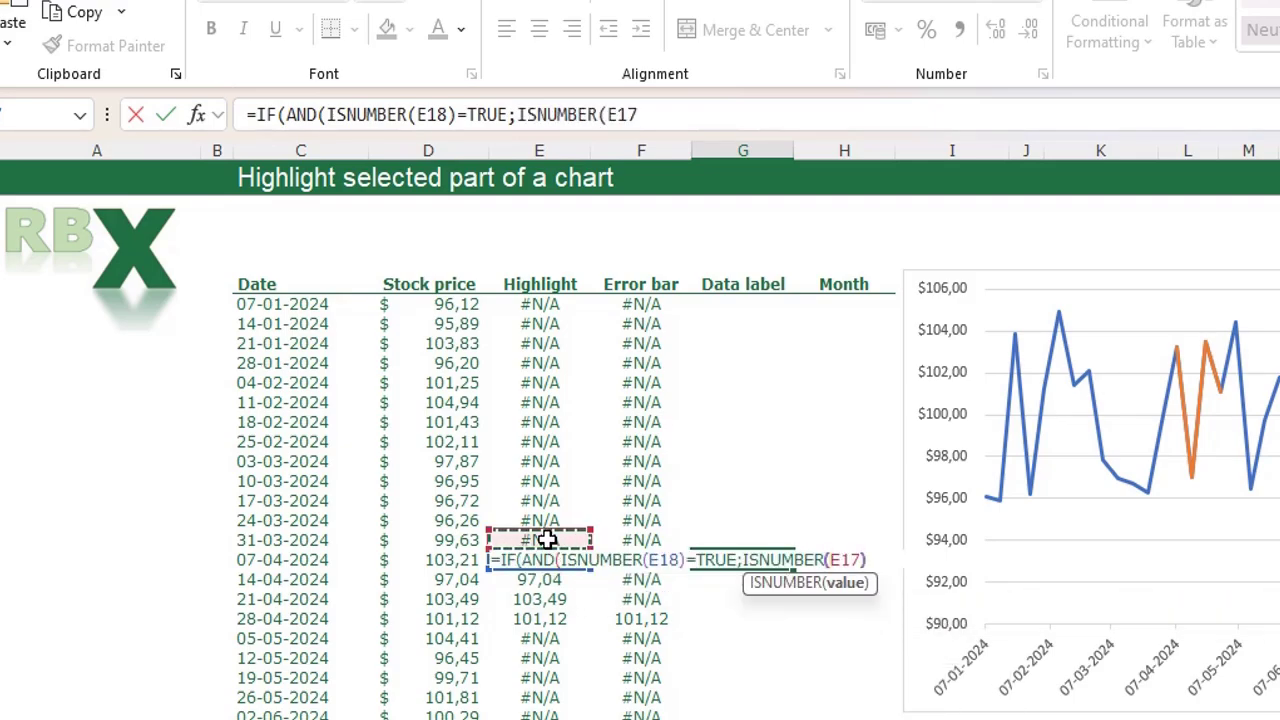
type(")=FALS")
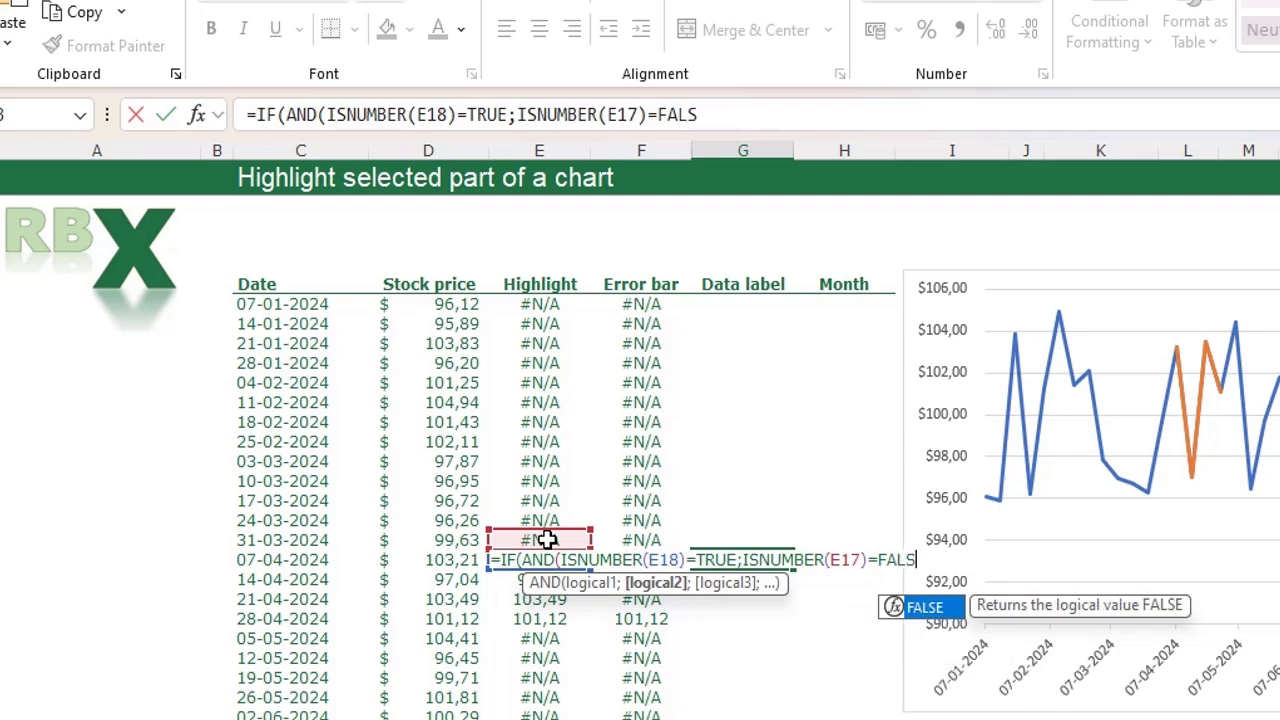
type("E)")
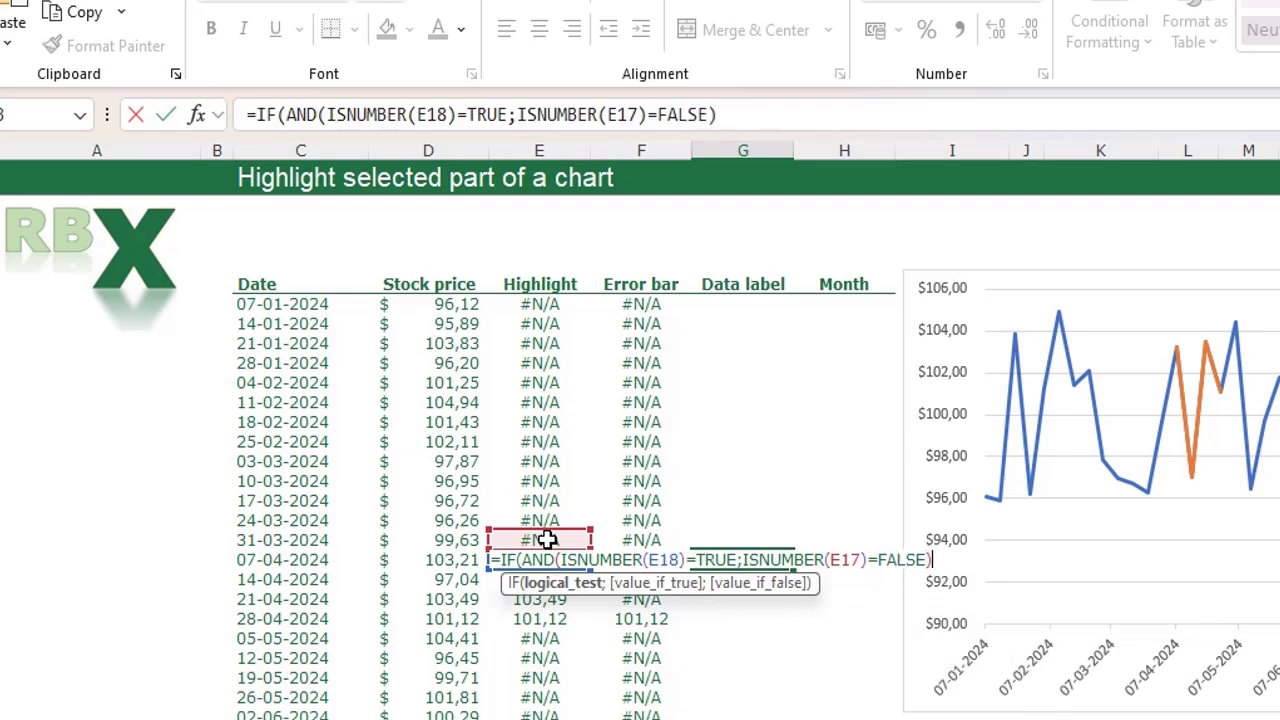
- Finish the IF formula so it returns 90 when true and NA() when false, and enter it in G18
type(";")
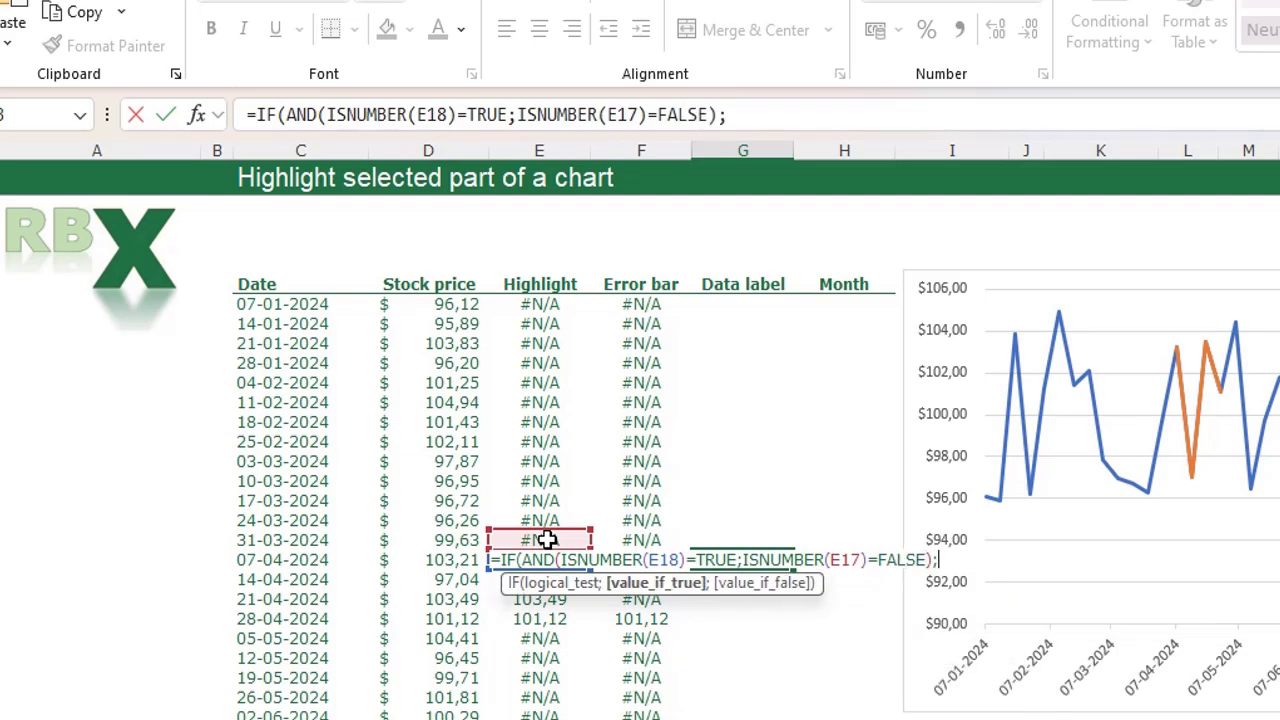
type("90;NA")
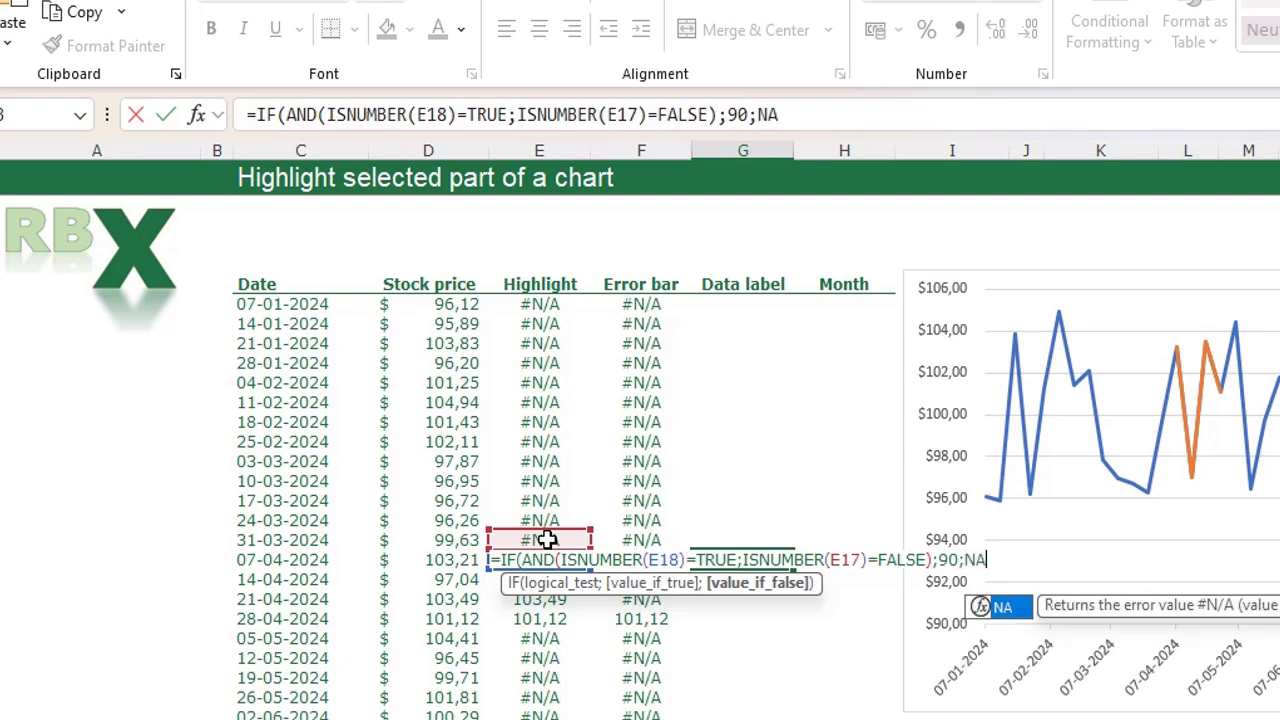
type("()")
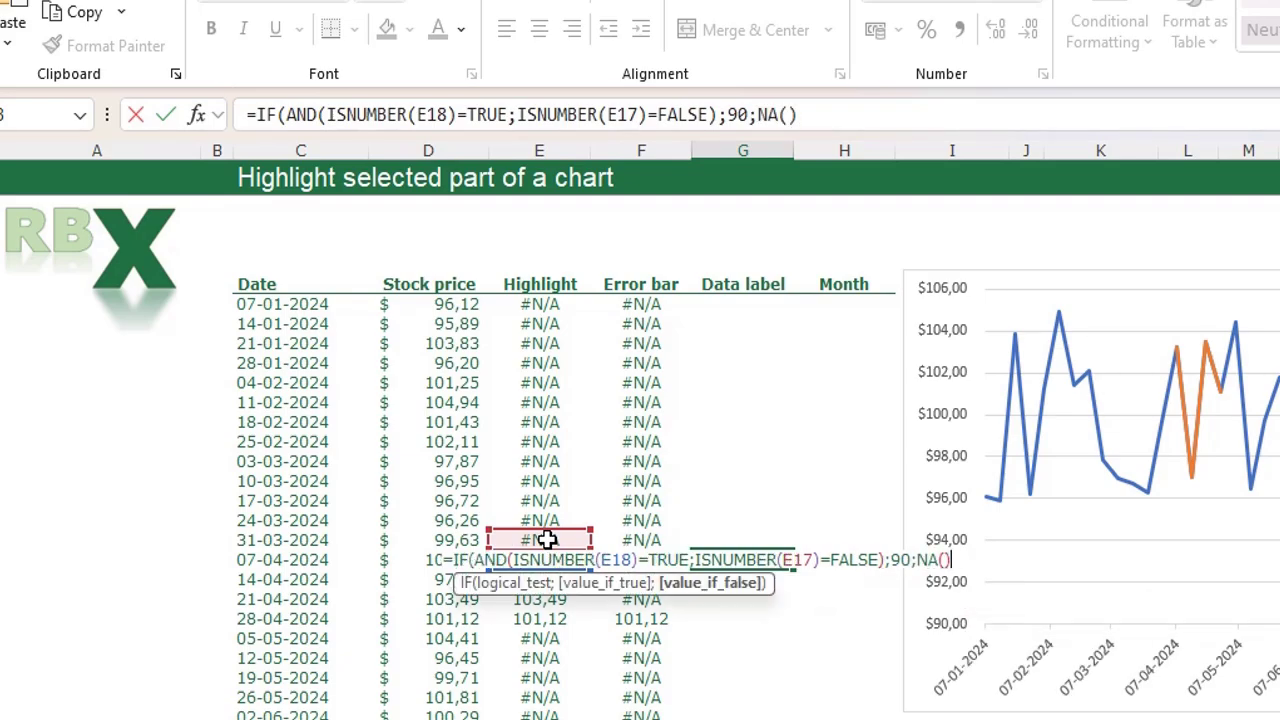
type(")")
key("Return")
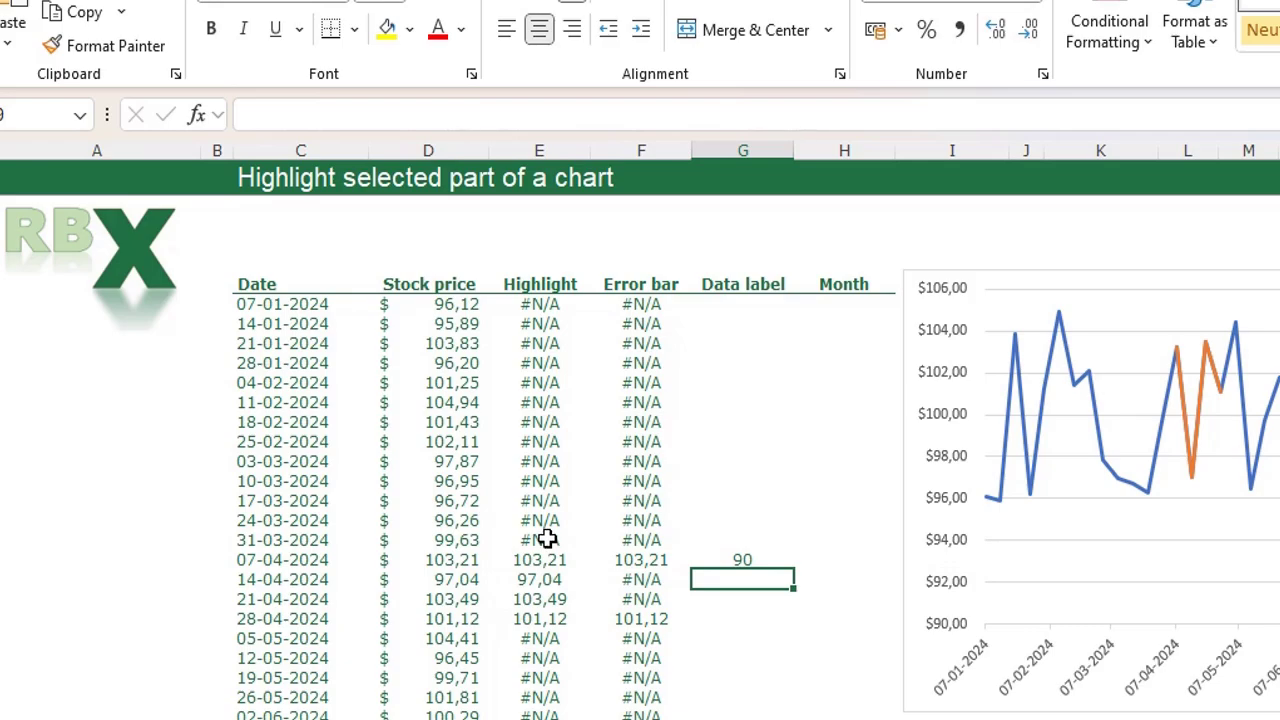
- Copy the formula from G18 up and down through all rows of the Data label column
left_click(742, 563)
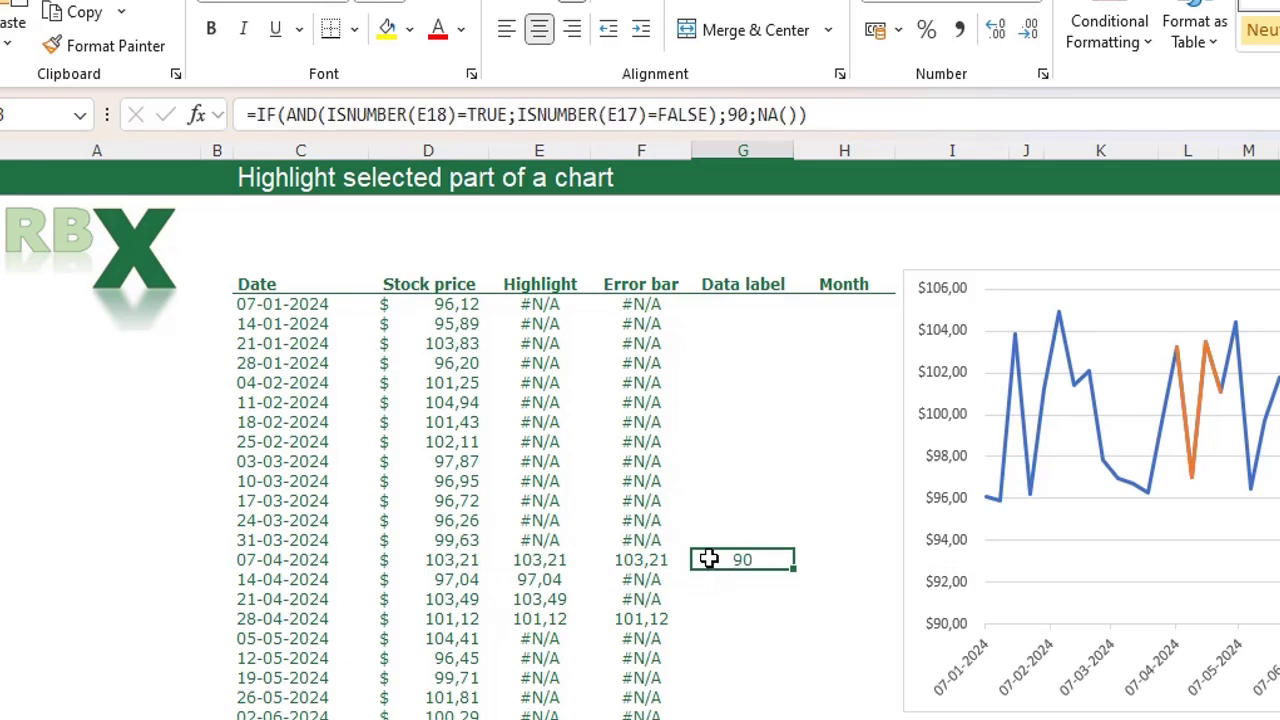
left_click(535, 560)
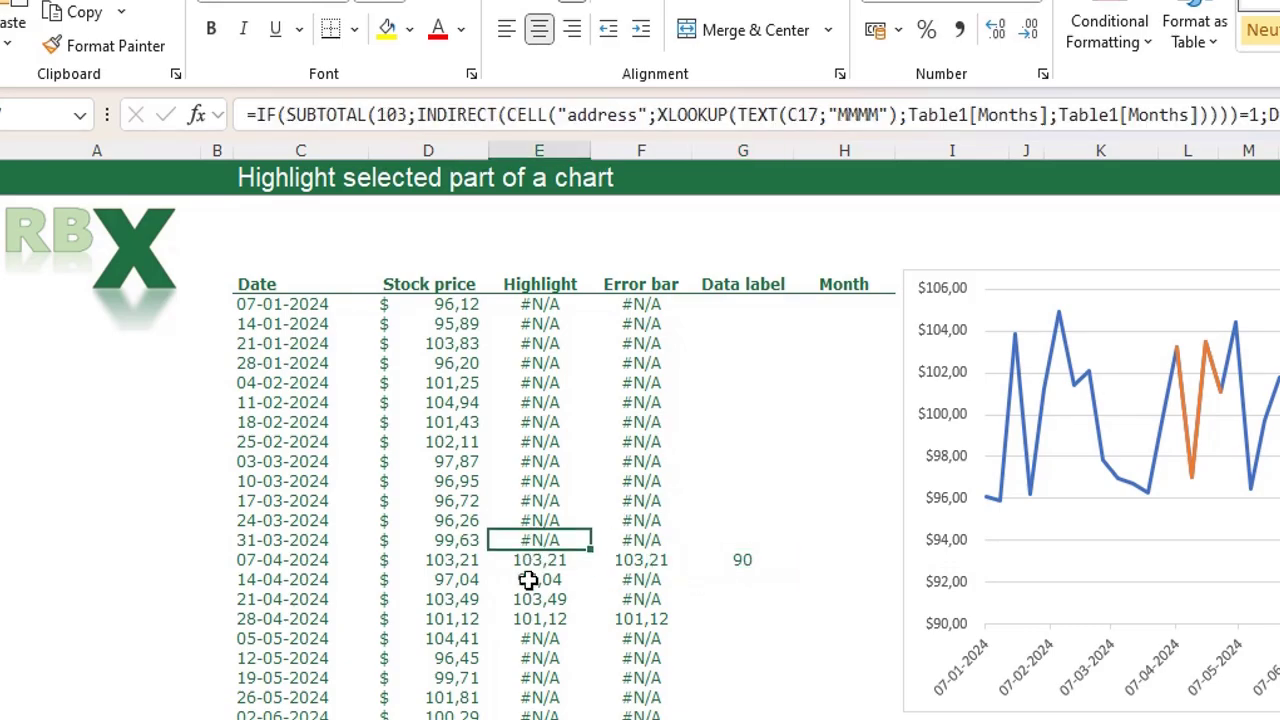
left_click(785, 558)
left_click_drag(794, 566, 766, 303)
scroll(766, 469, "down", 4)
left_click(844, 481)
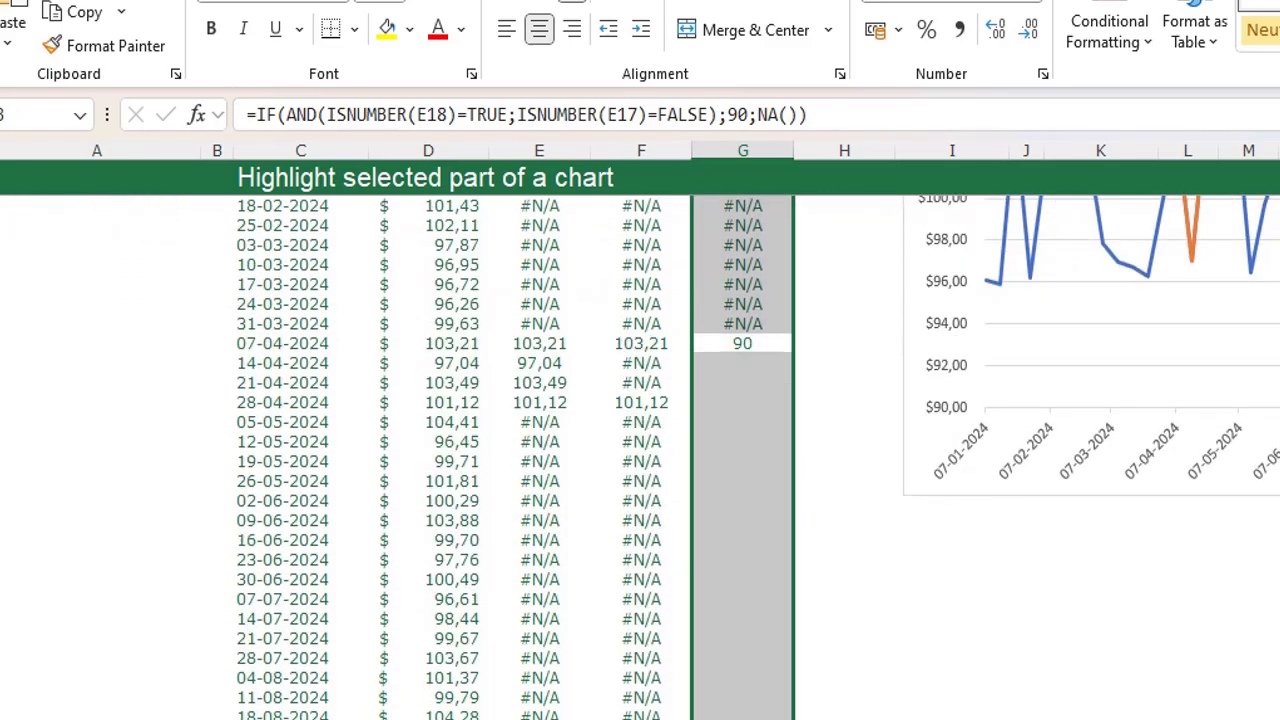
scroll(735, 650, "up", 4)
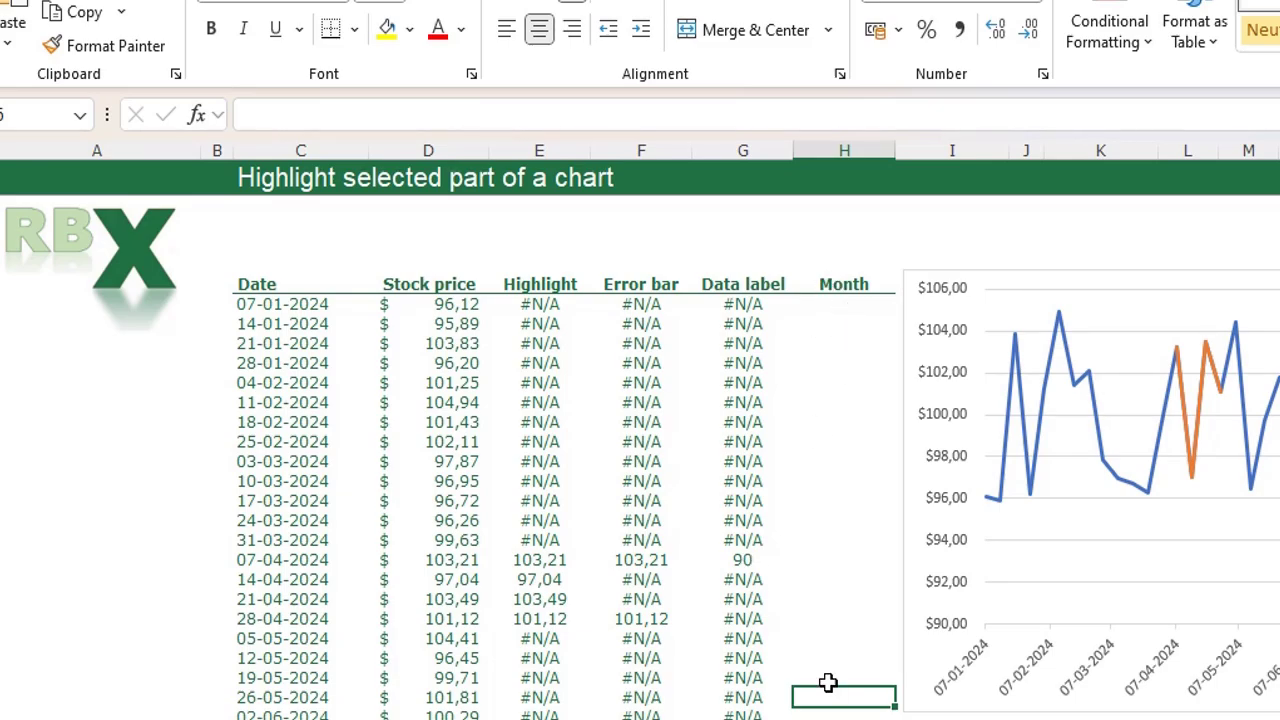
- Start an IF formula in H5, the first Month cell, with the logical test ISNUMBER(G5)=TRUE
left_click(826, 308)
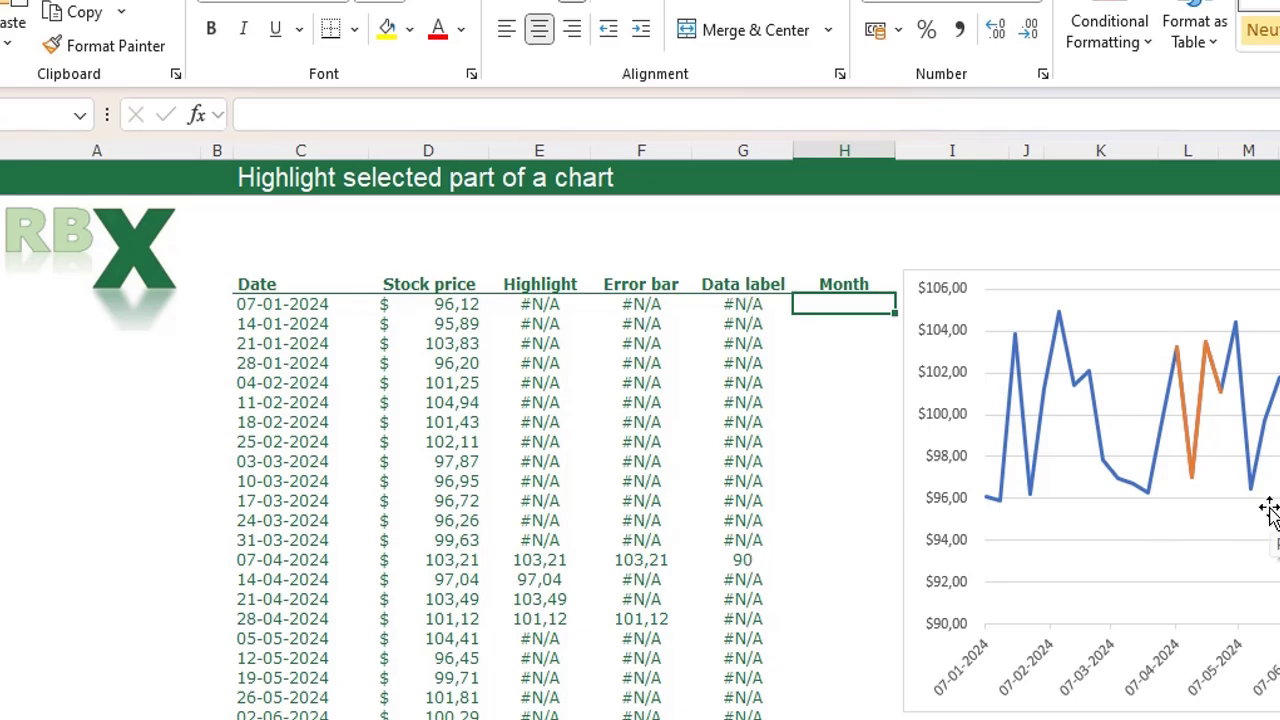
type("=IF(")
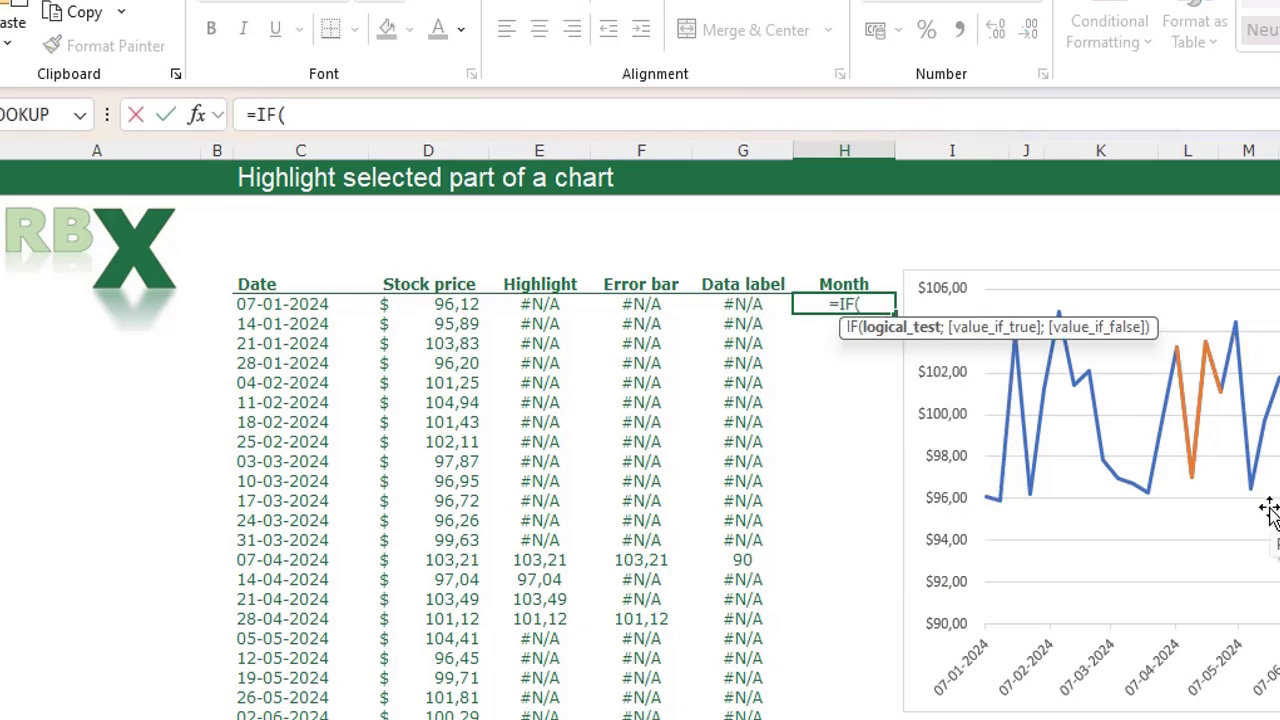
type("ISNUMBER")
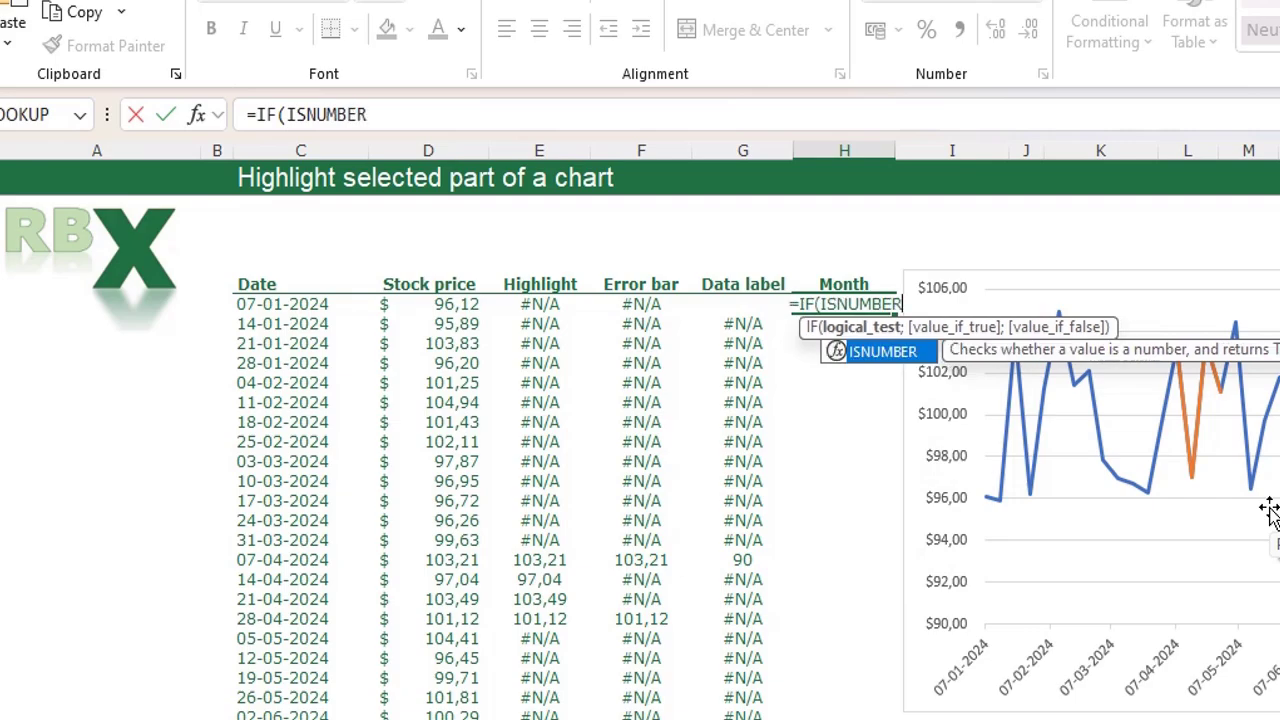
type("(")
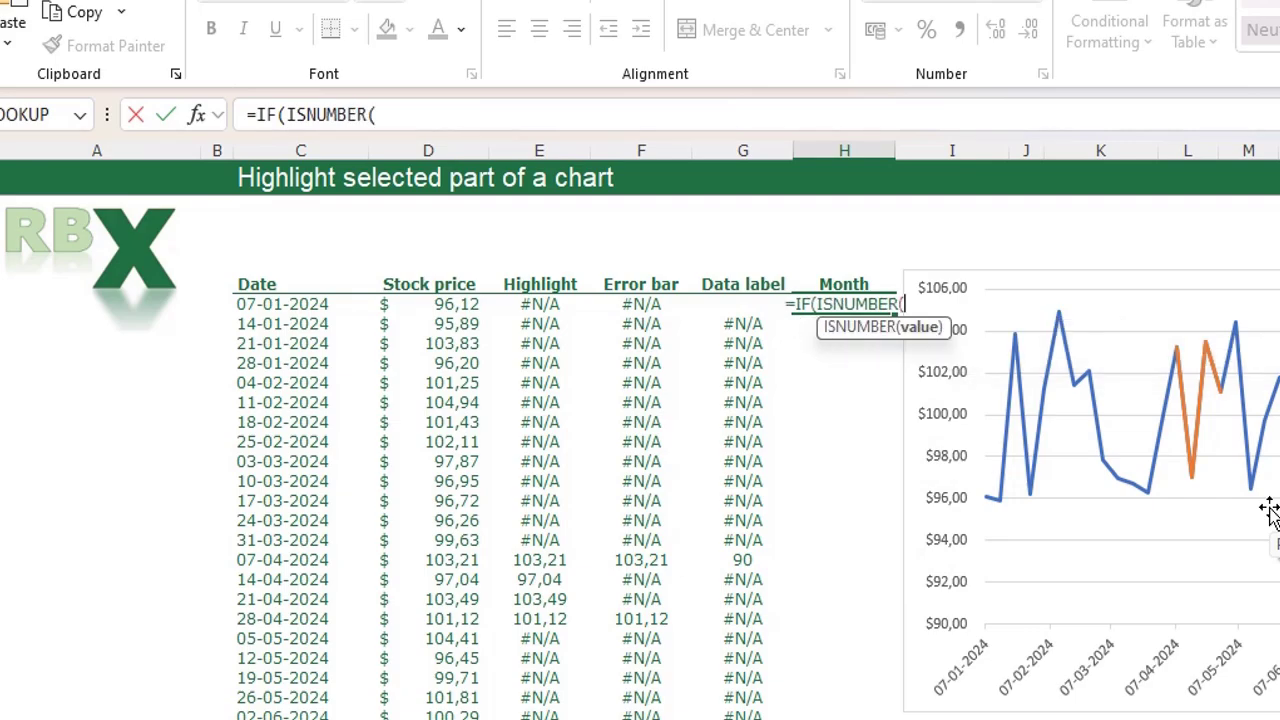
left_click(724, 320)
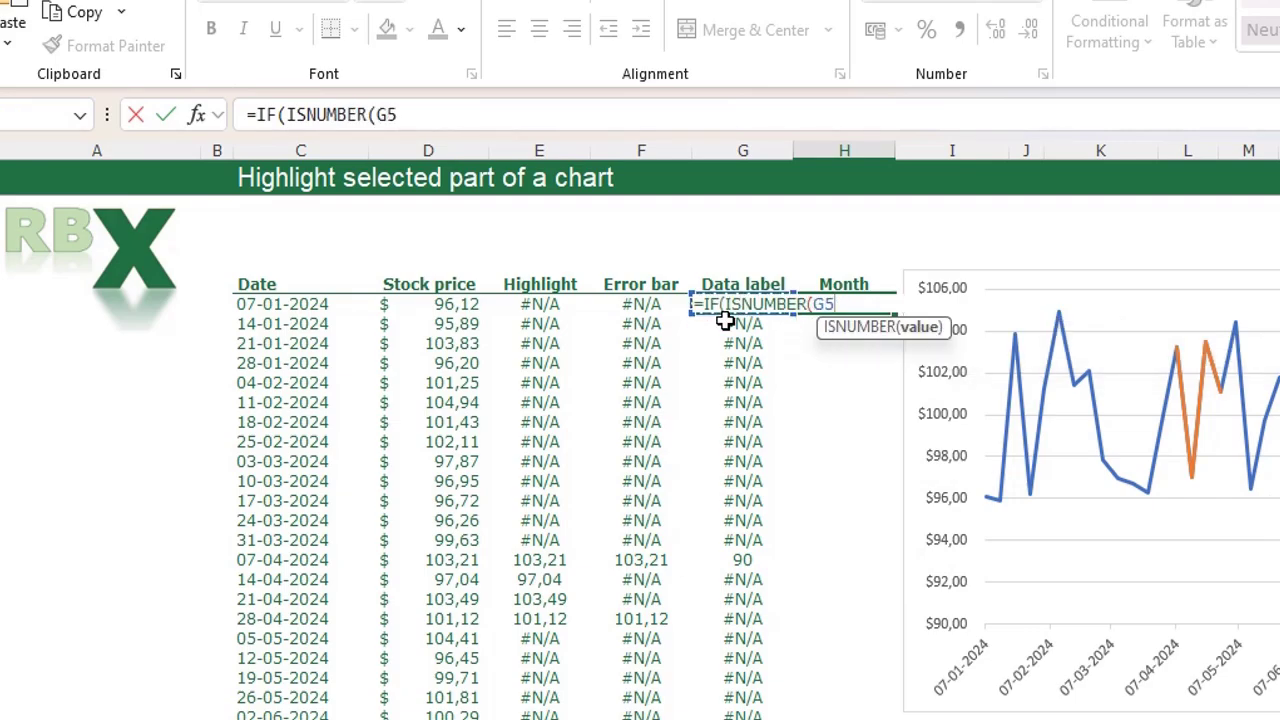
type(")=T")
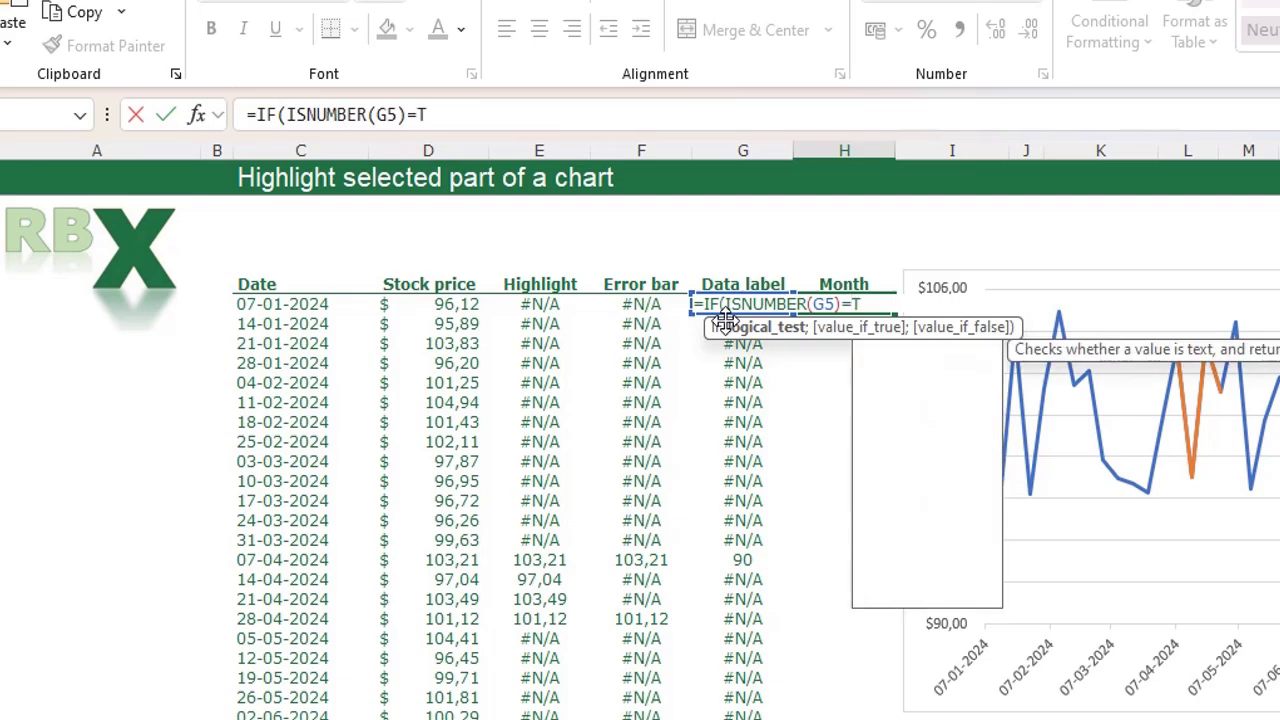
type("RUE;")
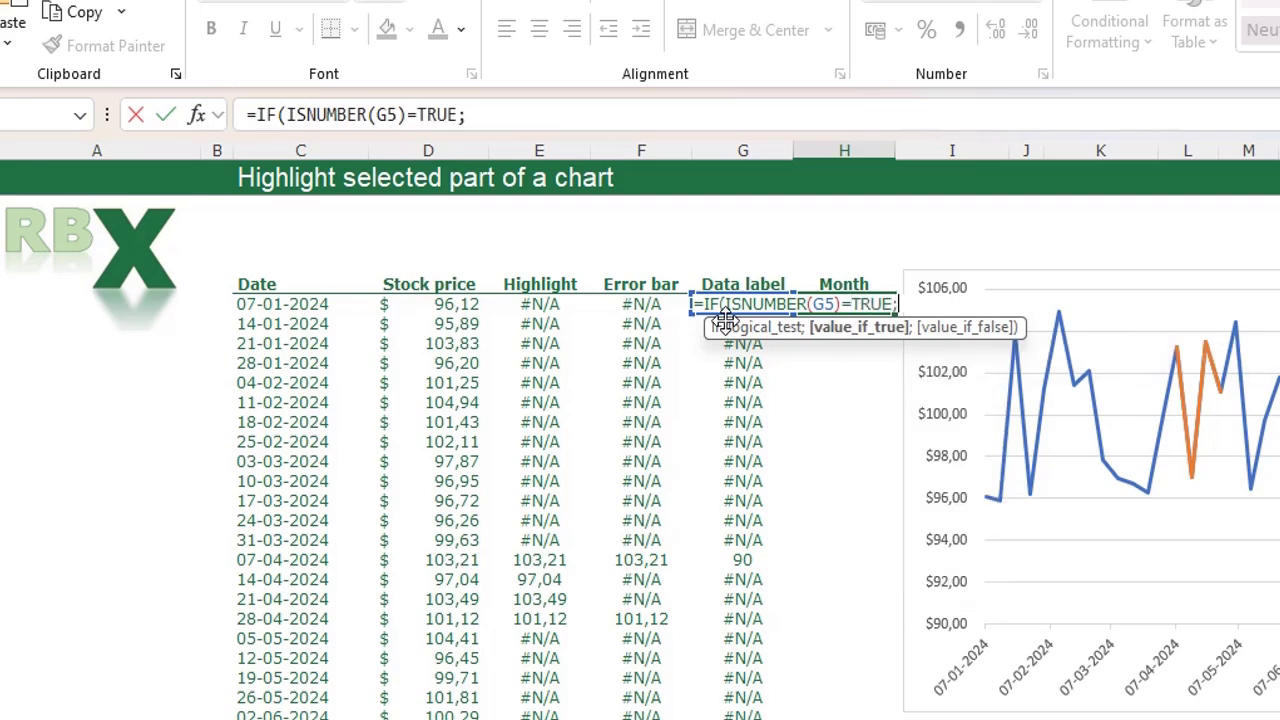
- Add TEXT(C5;"MMM") as the formula's value if true, so it returns the date's abbreviated month
type("TEXT")
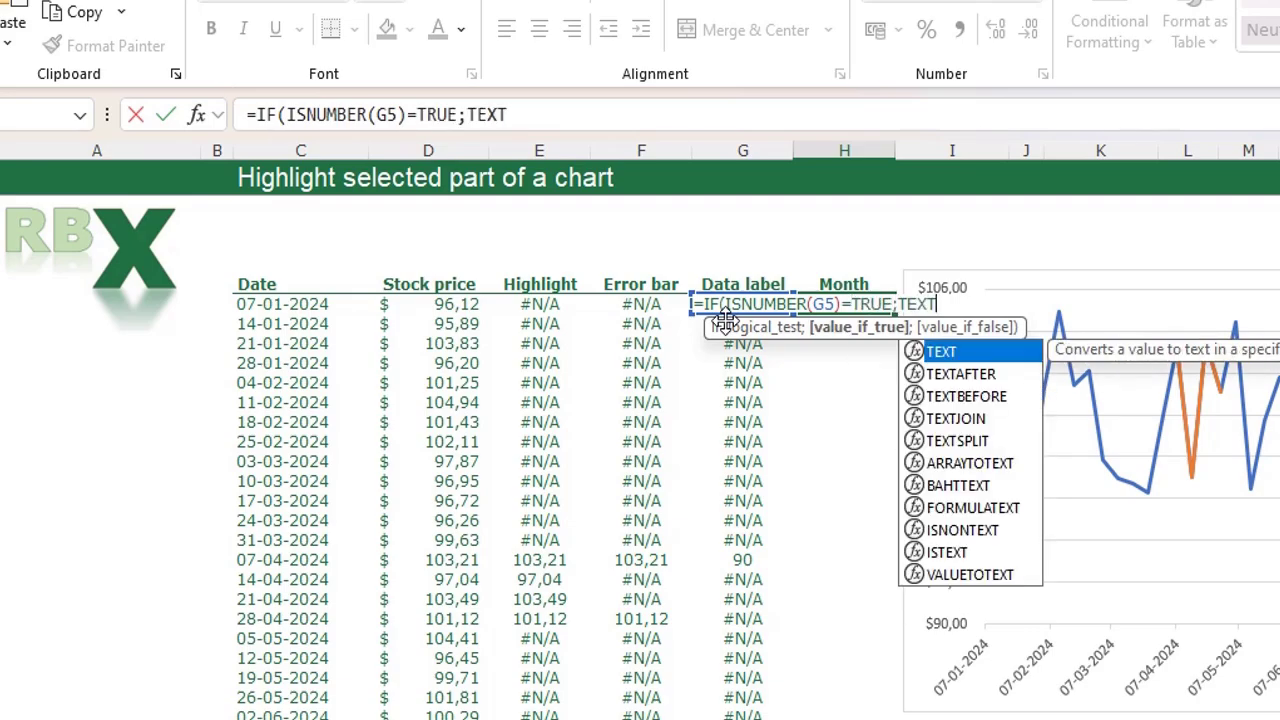
type("(")
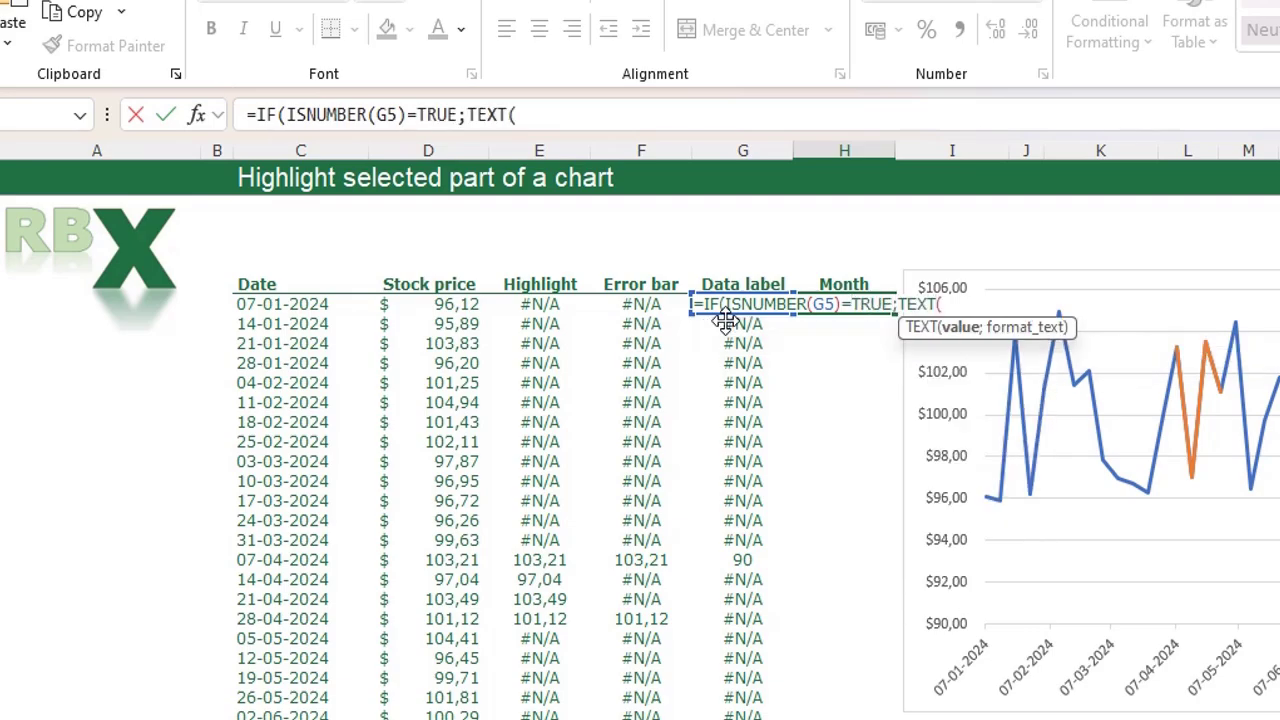
left_click(263, 303)
type(";")
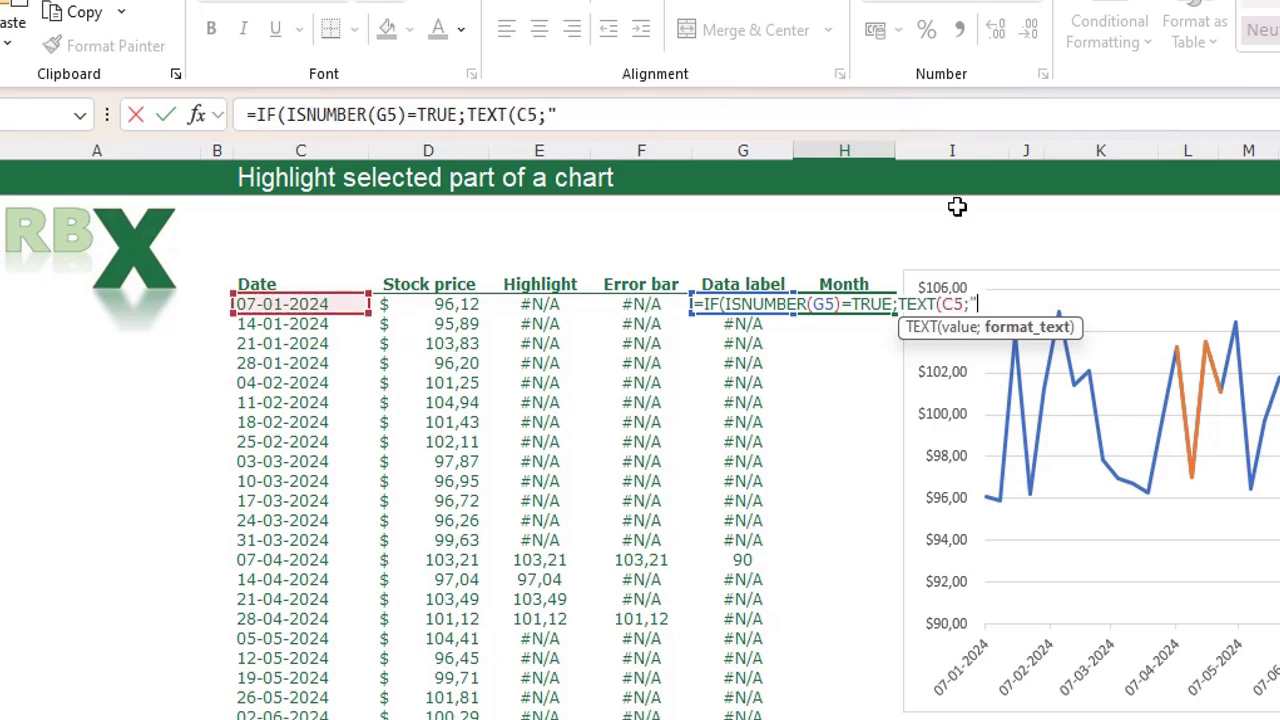
type("\"MMM")
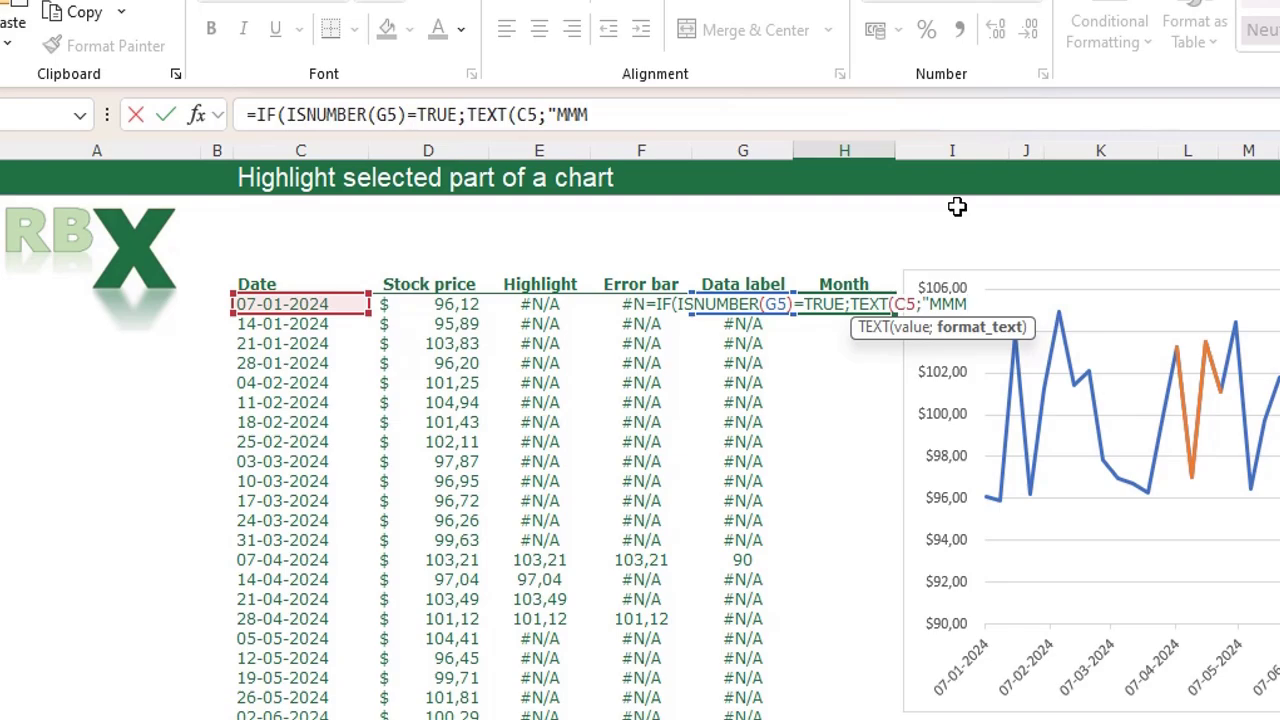
type("\")")
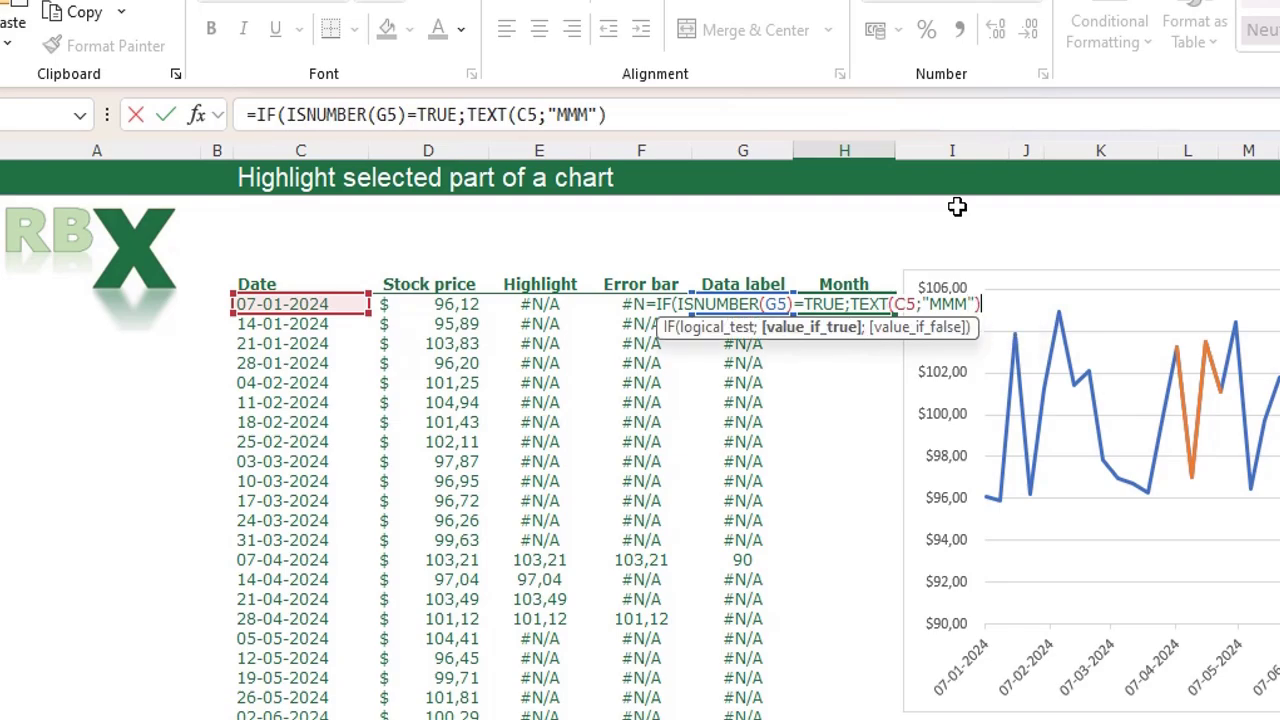
- Finish the H5 formula with NA() as the value if false and enter it
type(";")
type("N")
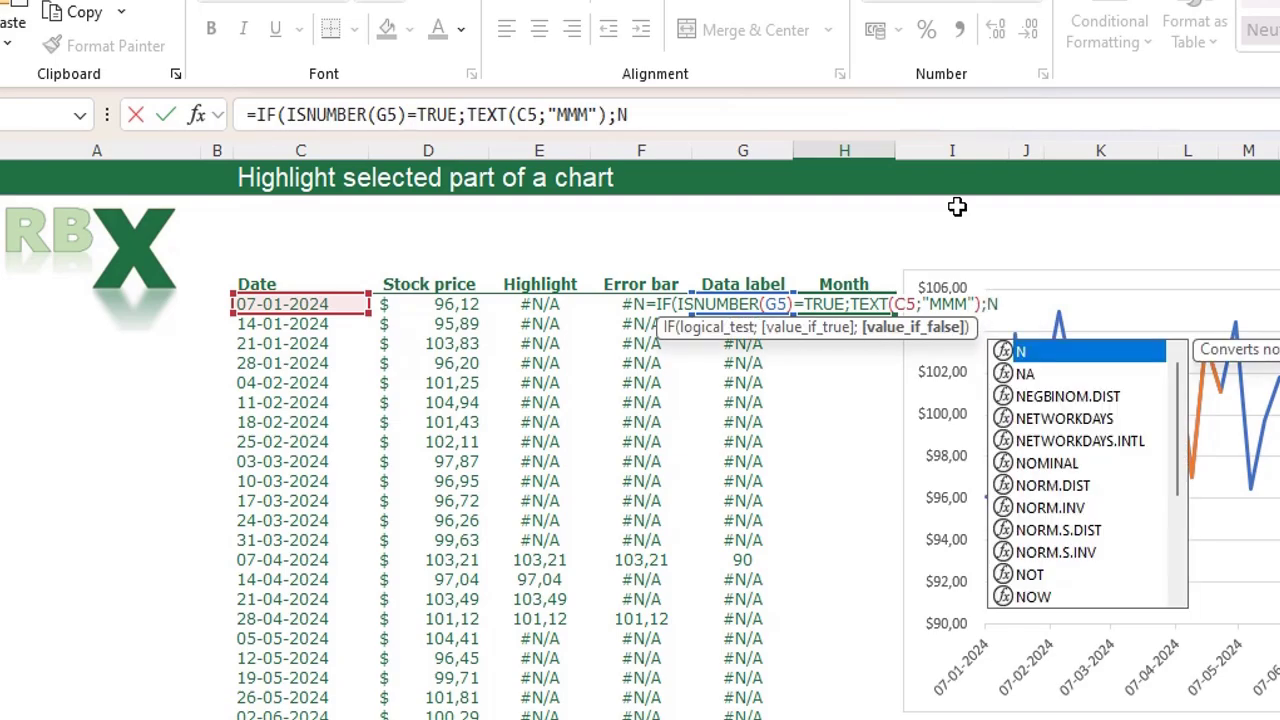
type("A())")
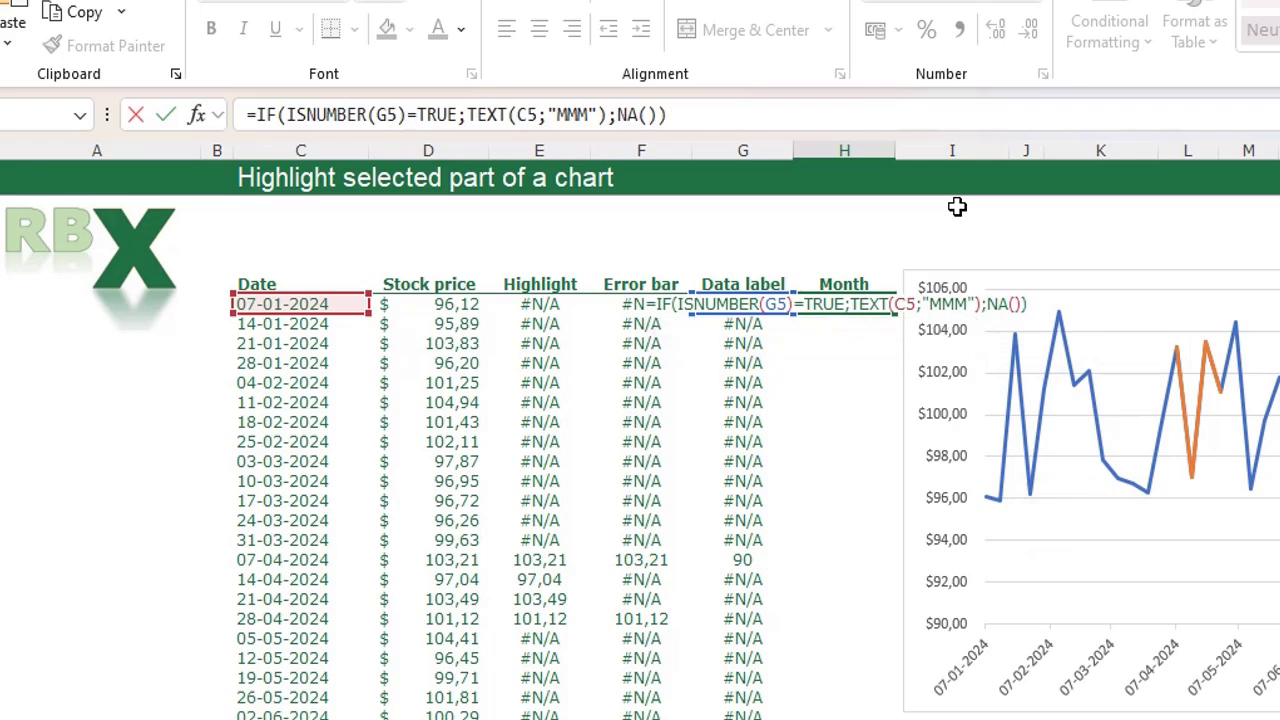
key("Return")
- Copy the H5 formula down through all rows of the Month column and check the result in H18
left_click_drag(846, 304, 846, 719)
scroll(851, 603, "up", 4)
left_click(848, 560)
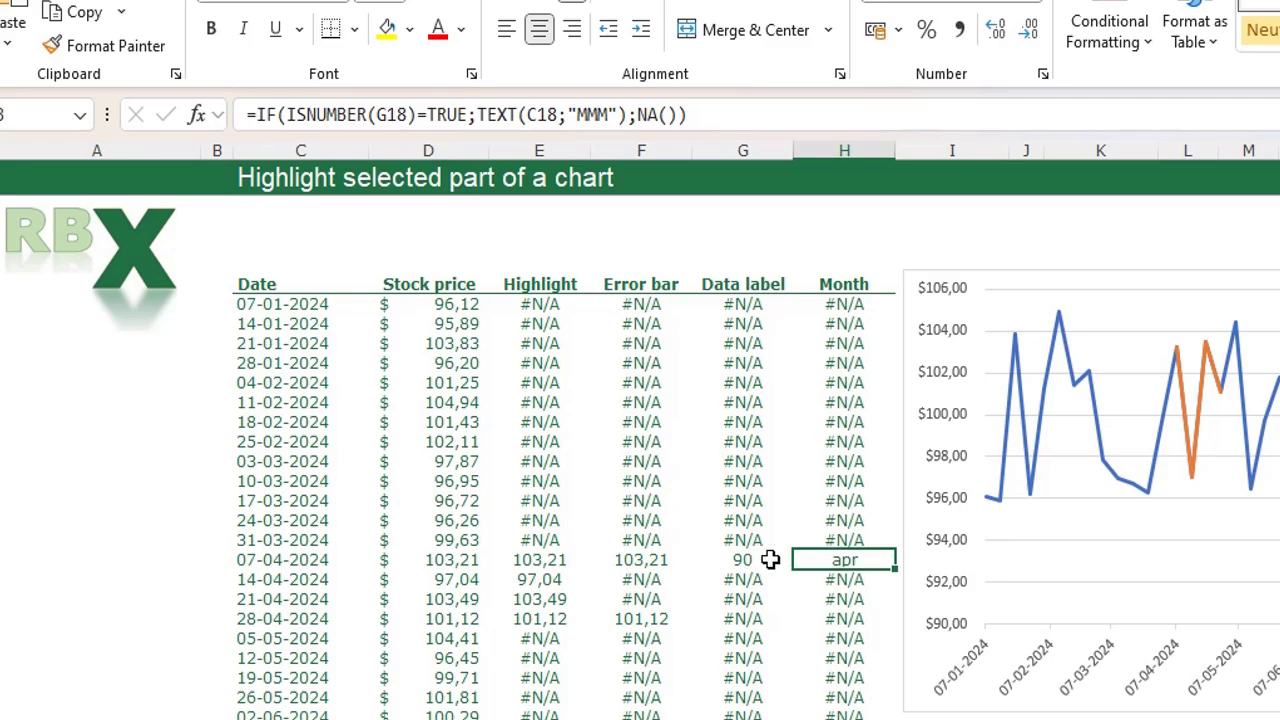
- Wrap the IF formula in H5 in an UPPER function so the month name is returned in capitals
key("ctrl+Up")
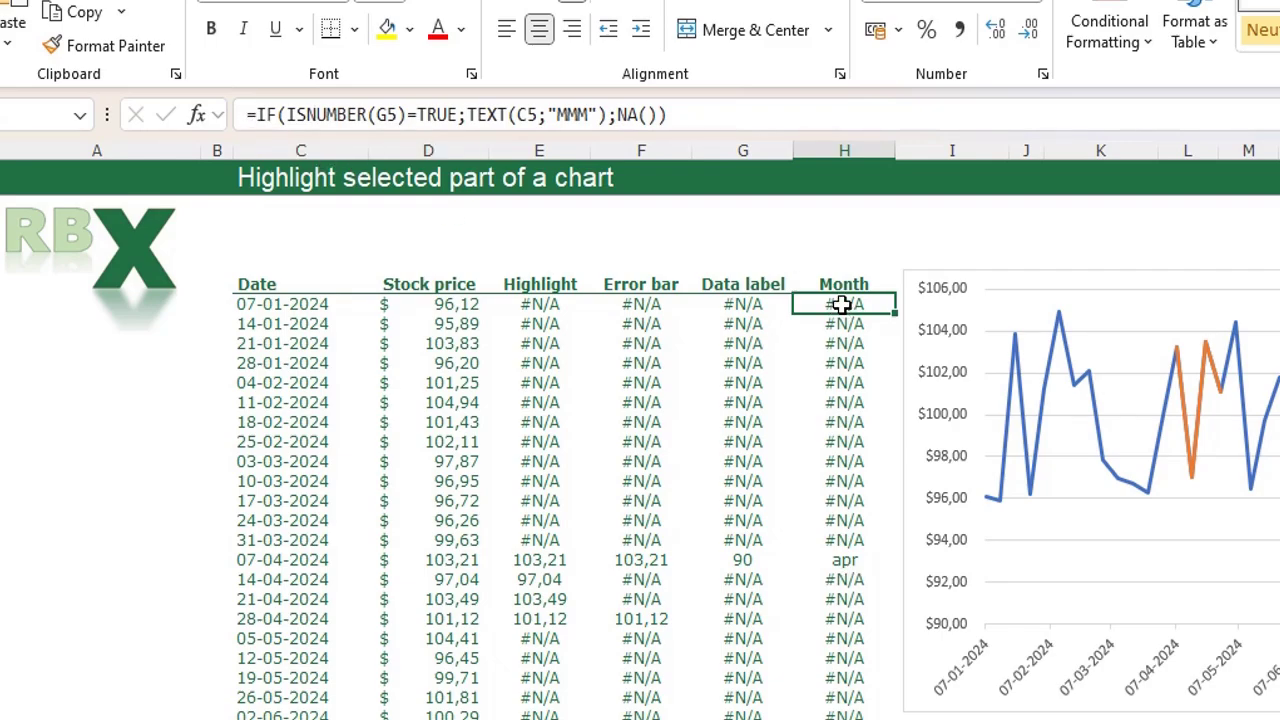
left_click(258, 114)
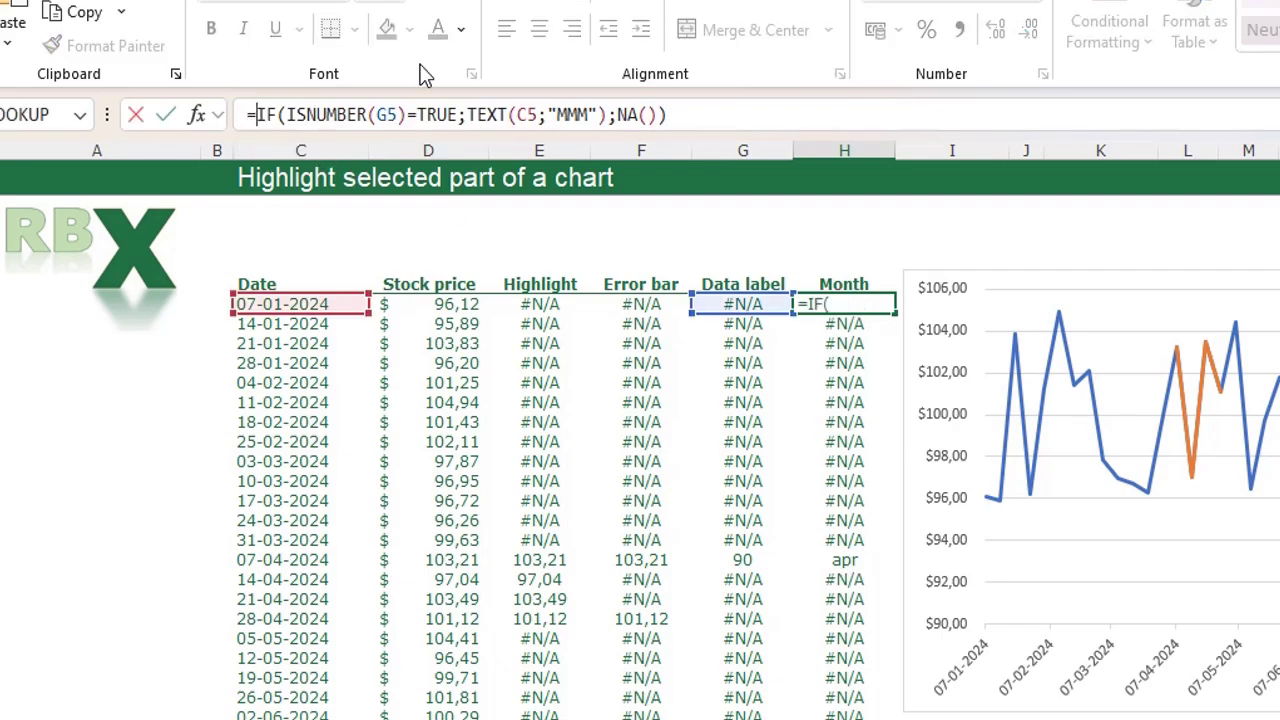
type("UPPER(")
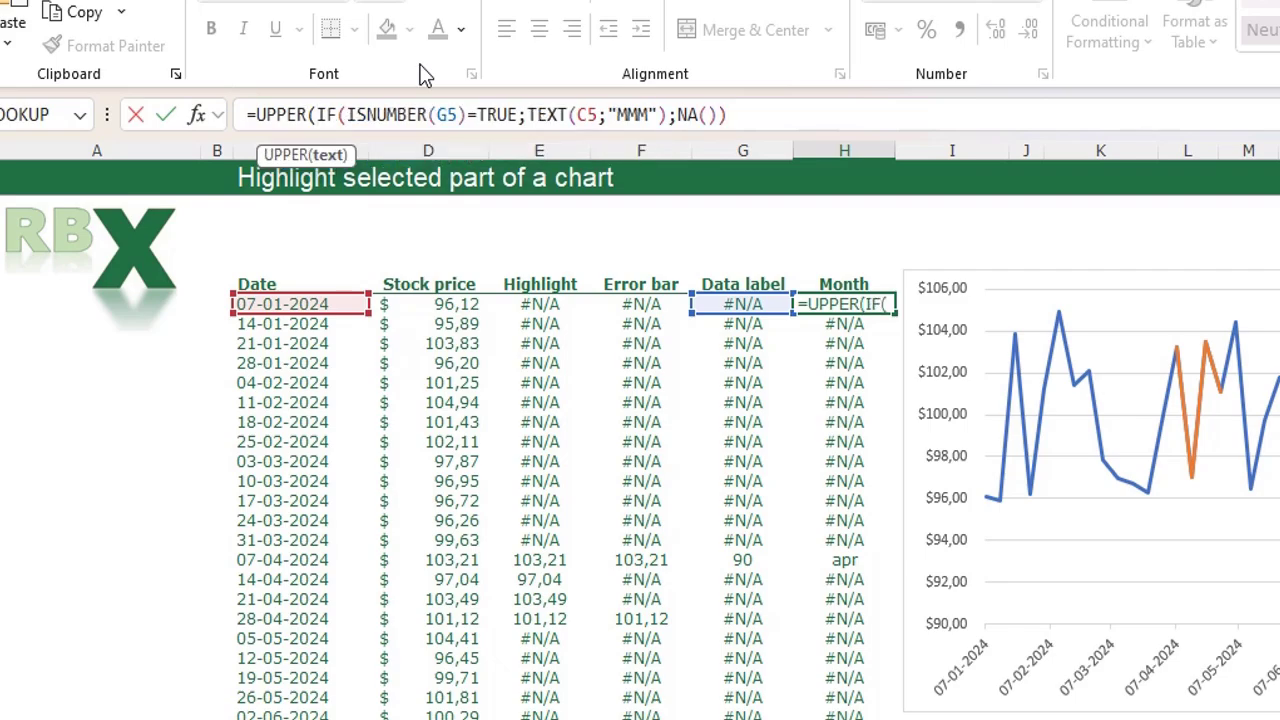
left_click(733, 114)
type(")")
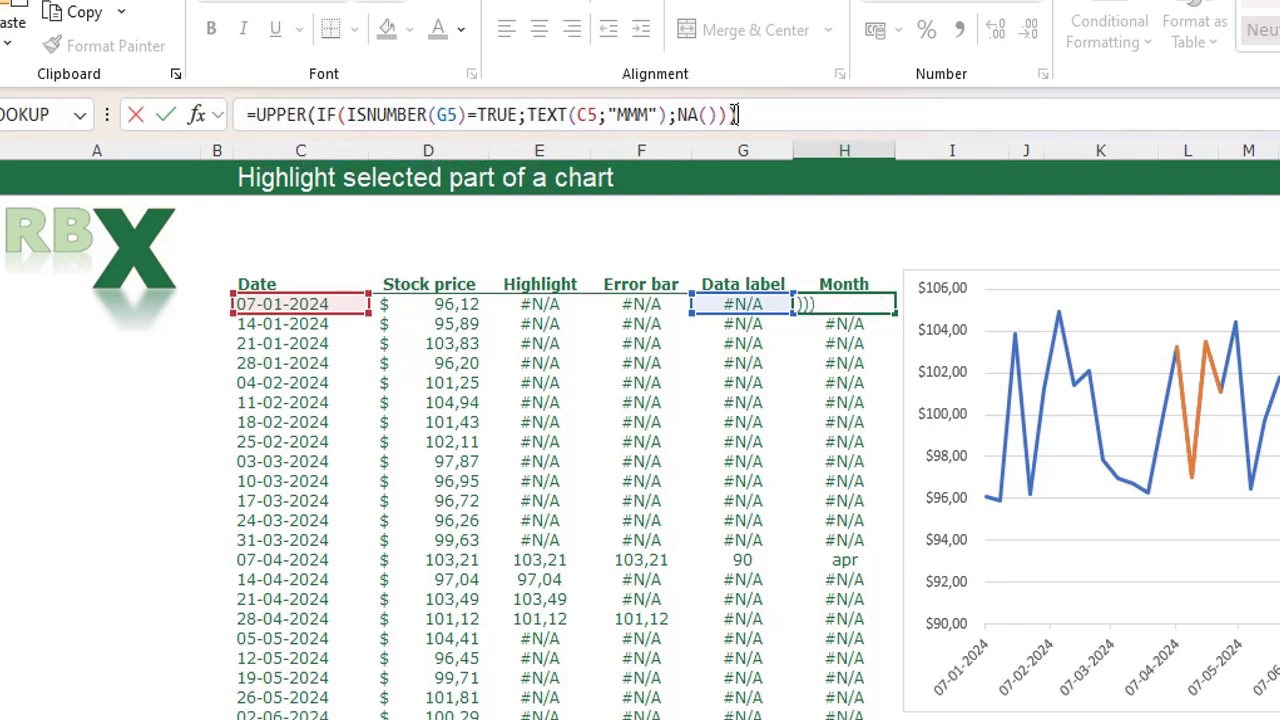
key("Return")
- Fill the UPPER version of the formula down the Month column and check the April row
left_click(890, 305)
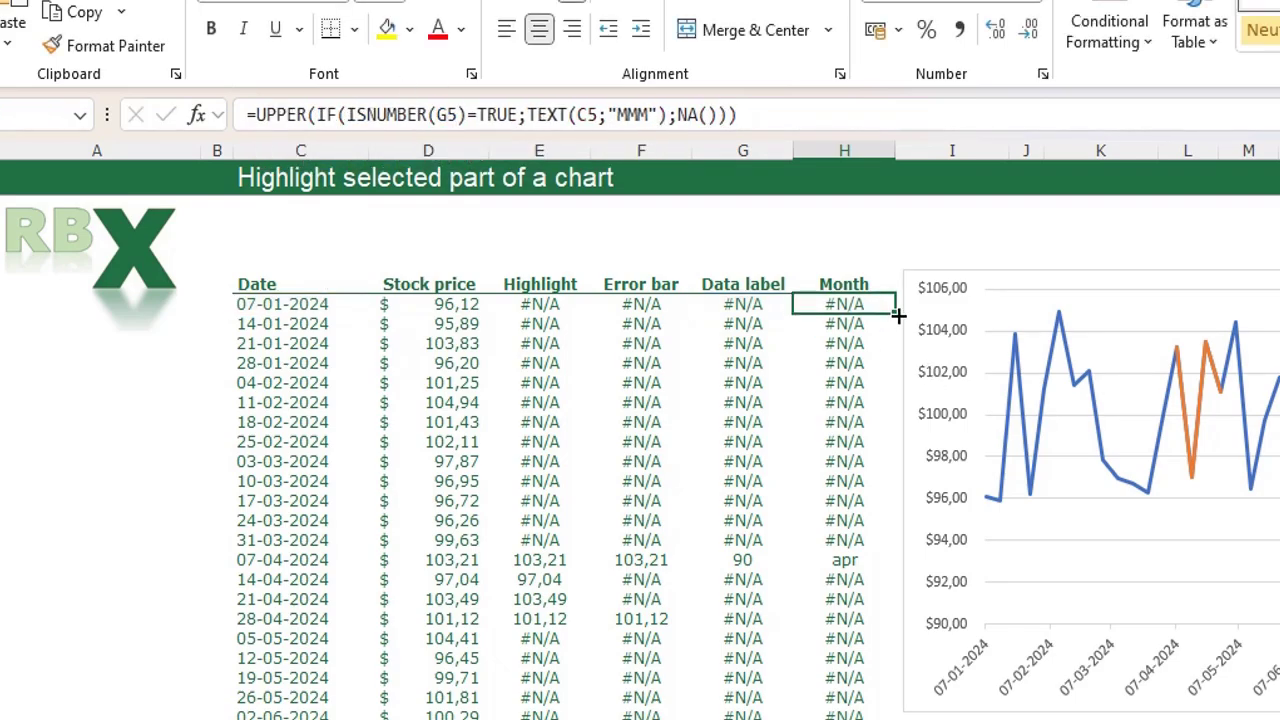
double_click(895, 313)
left_click(858, 520)
left_click(862, 560)
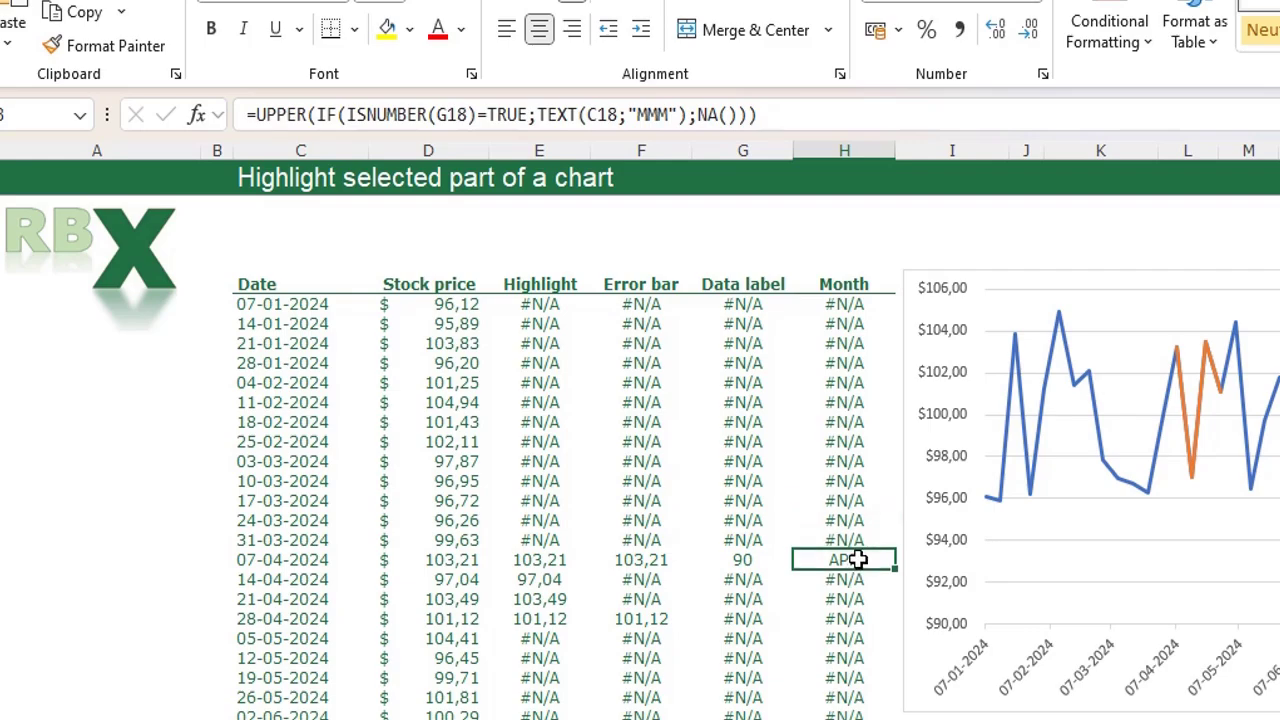
- Add a new series to the stock price chart's data source, using the Data label header in G4 as its name
left_click(1043, 663)
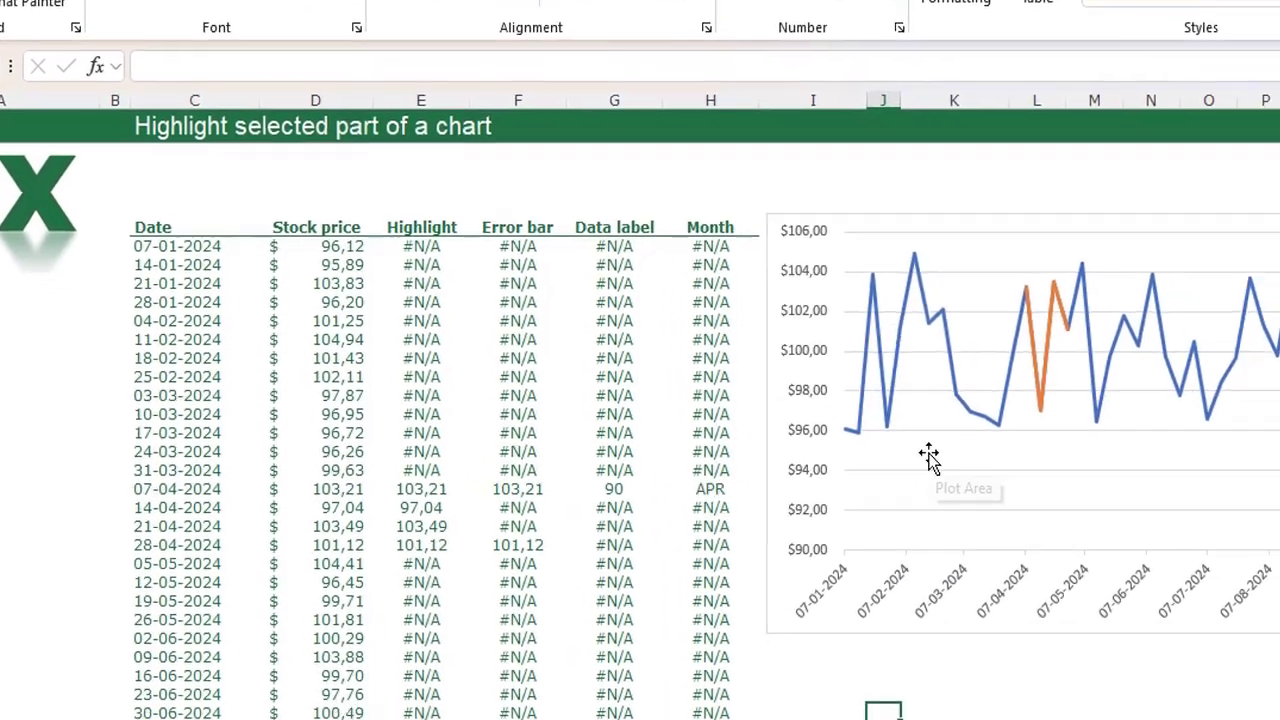
right_click(1078, 533)
left_click(762, 483)
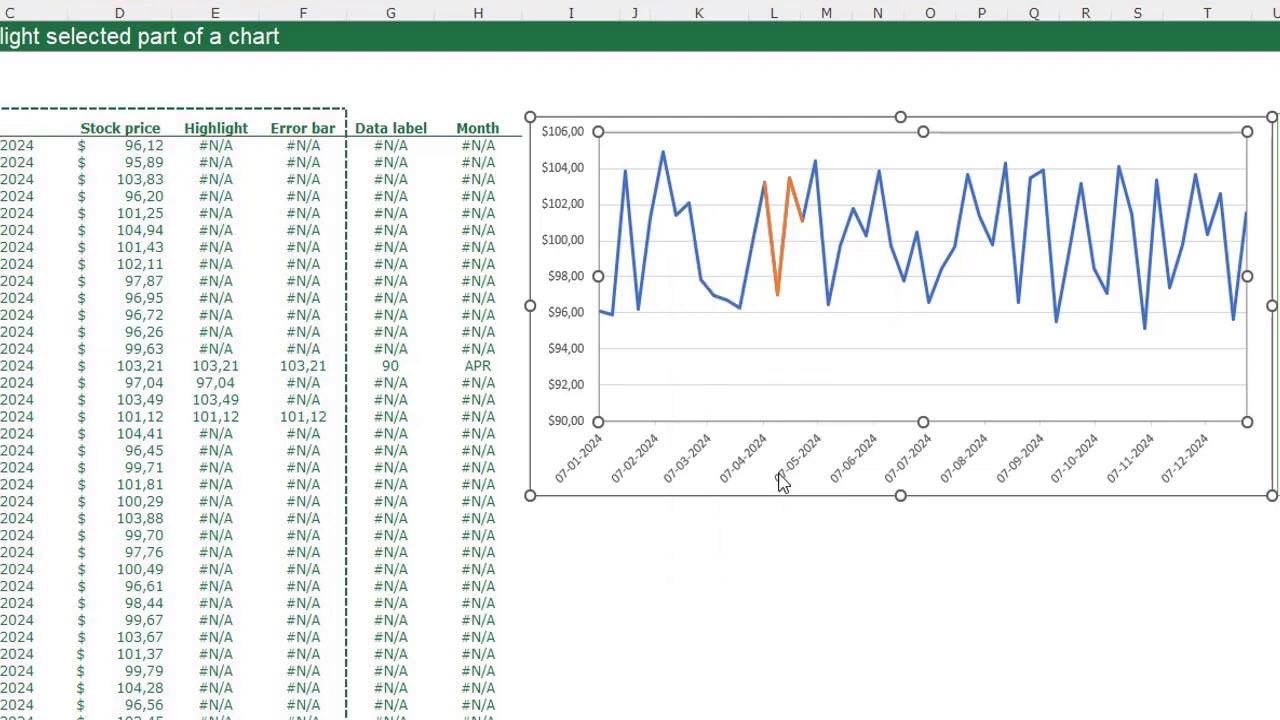
left_click(535, 331)
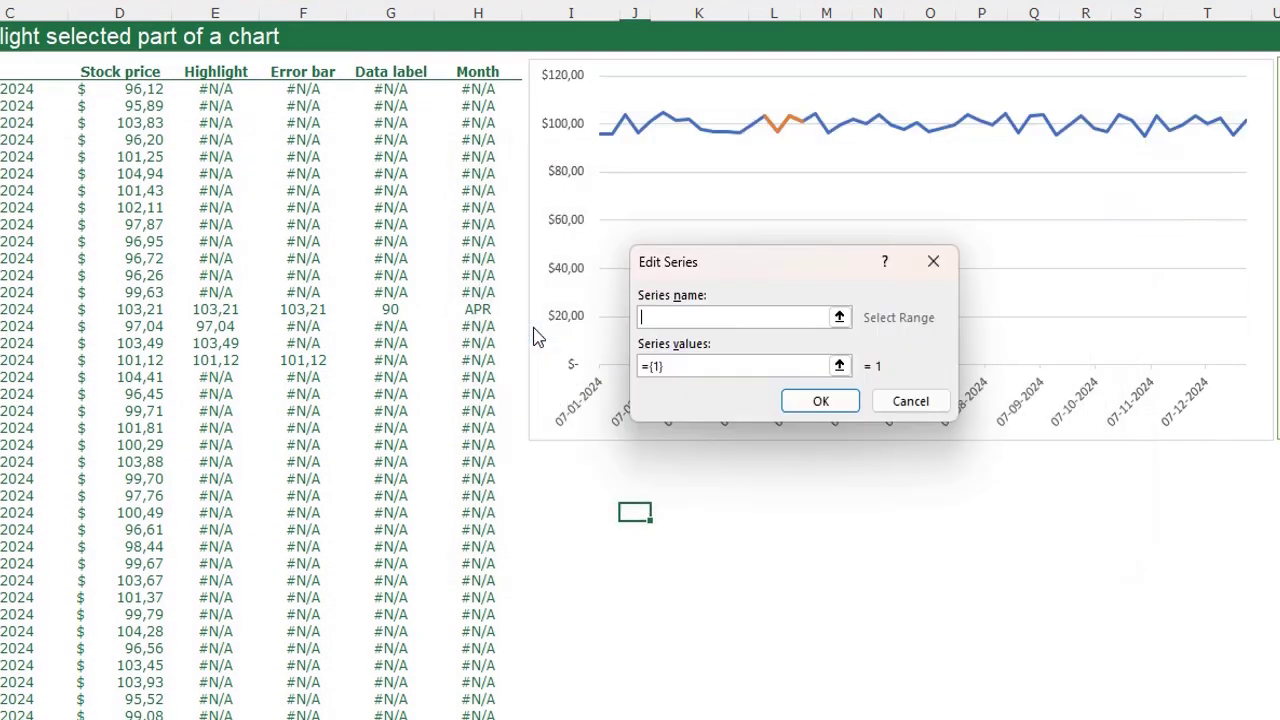
left_click(414, 78)
- Set the Data label series values to G5:G56 and apply the changed data source to the chart
left_click(674, 365)
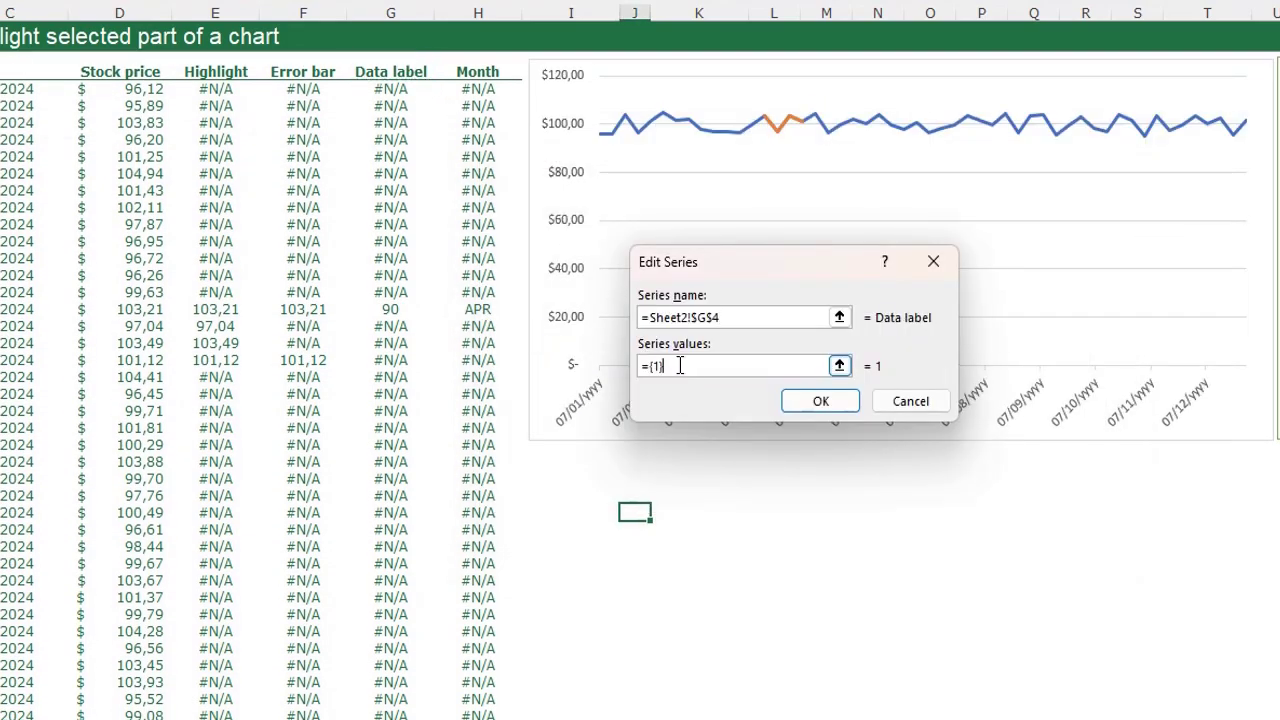
left_click_drag(390, 89, 390, 715)
left_click(826, 400)
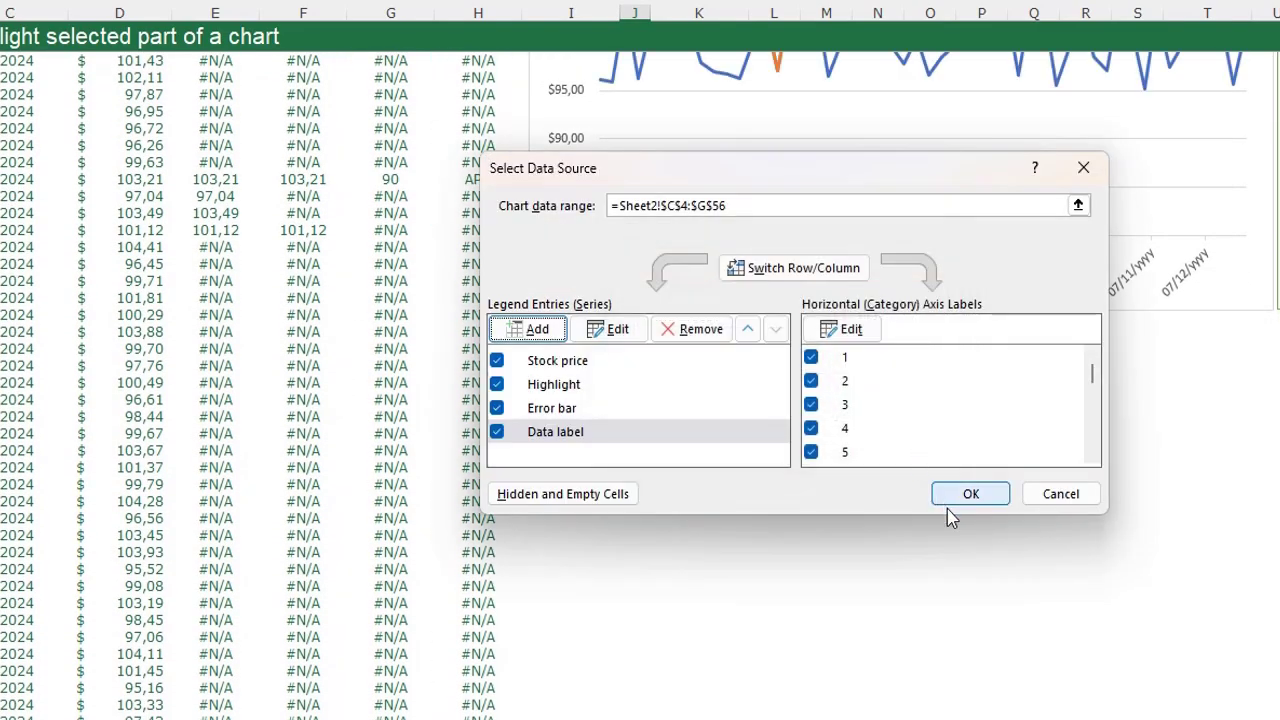
left_click(962, 497)
scroll(765, 440, "up", 4)
left_click(700, 599)
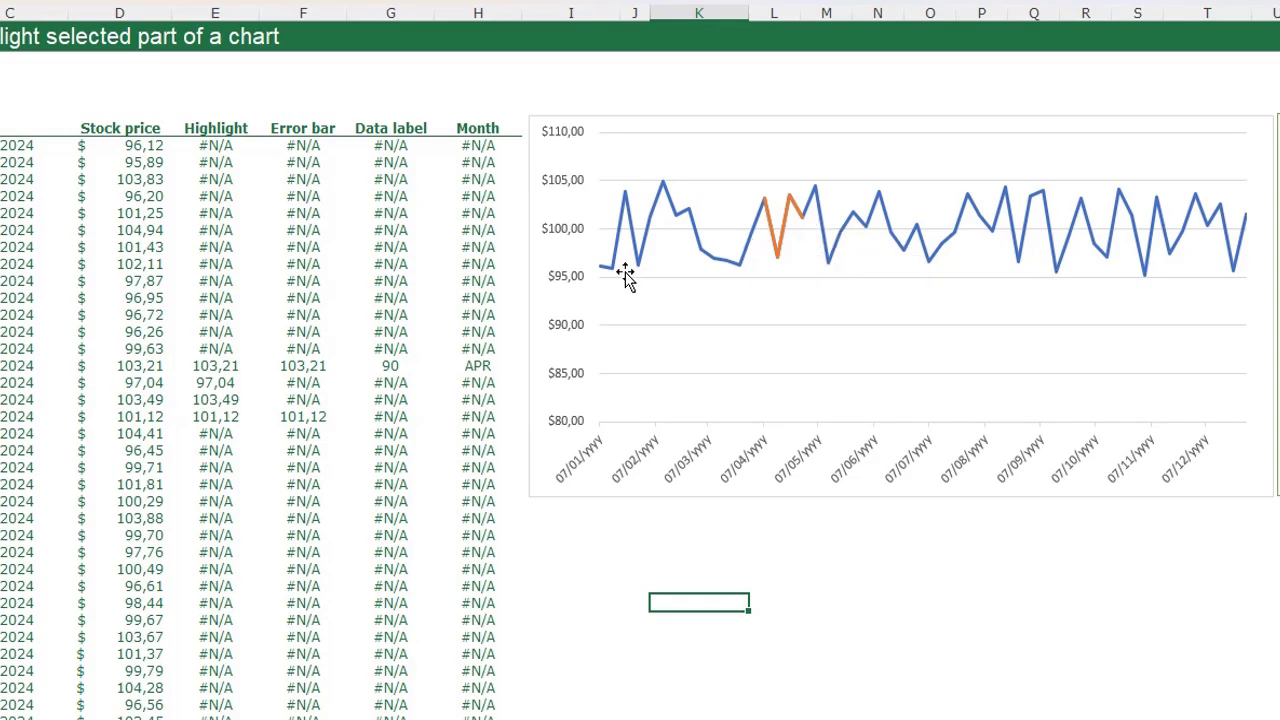
- Open the formatting options of the blue Stock price series and set its line to Solid line
left_click(691, 219)
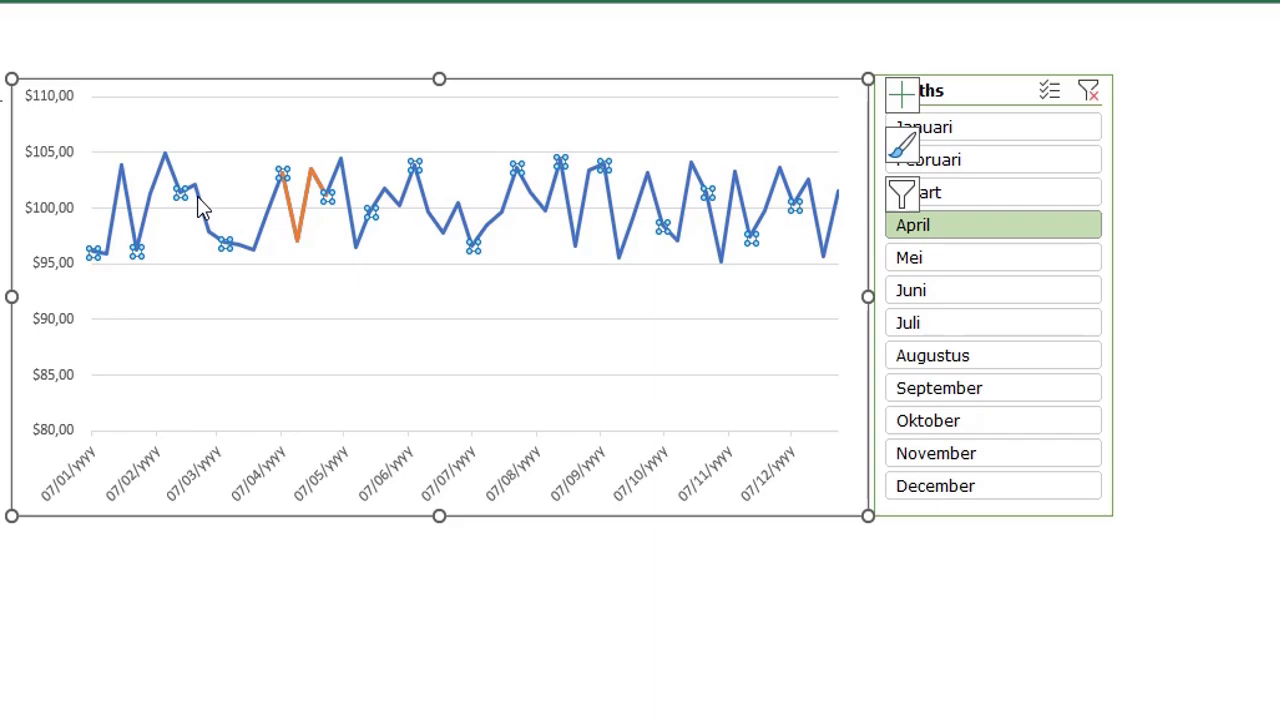
double_click(724, 237)
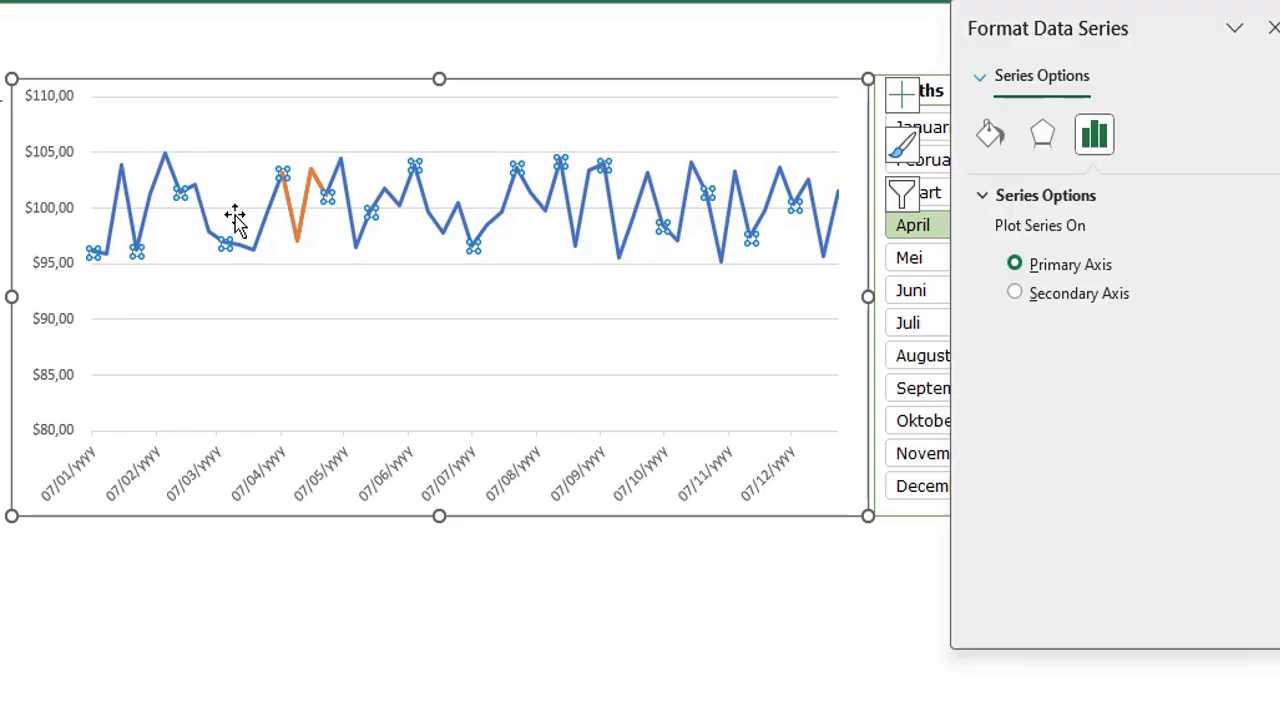
left_click_drag(980, 23, 1066, 52)
left_click(931, 170)
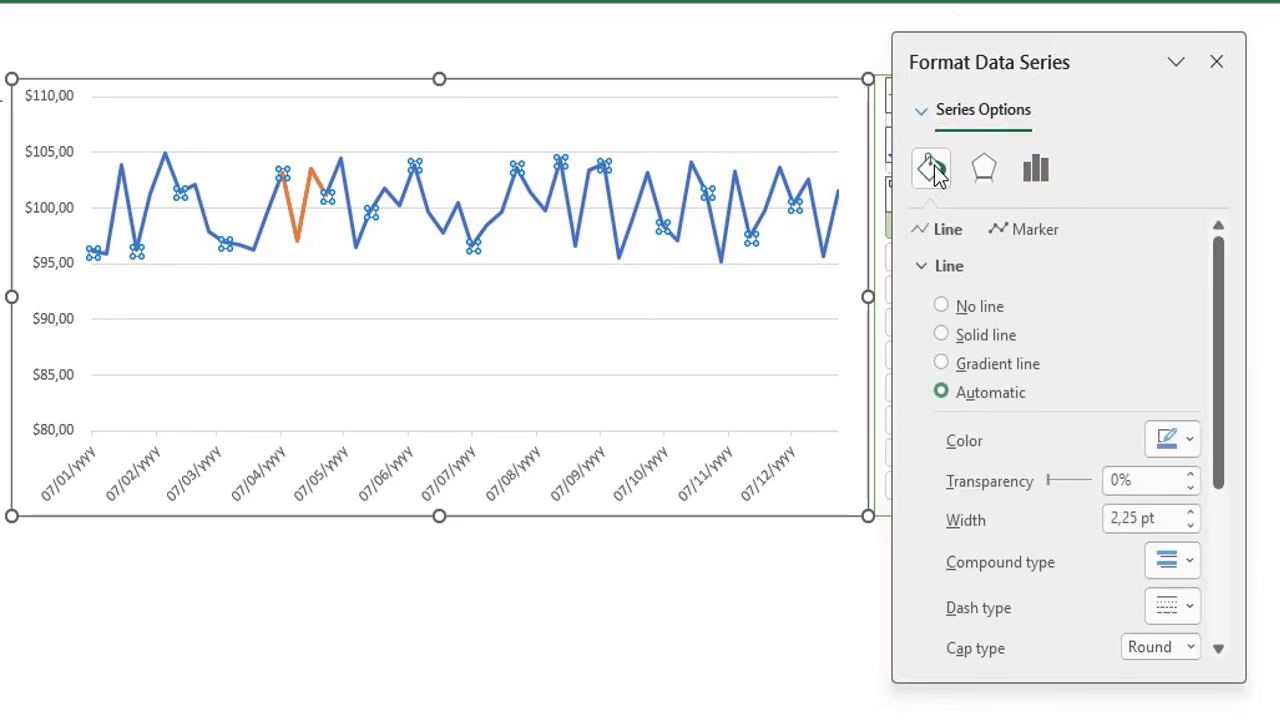
left_click(970, 335)
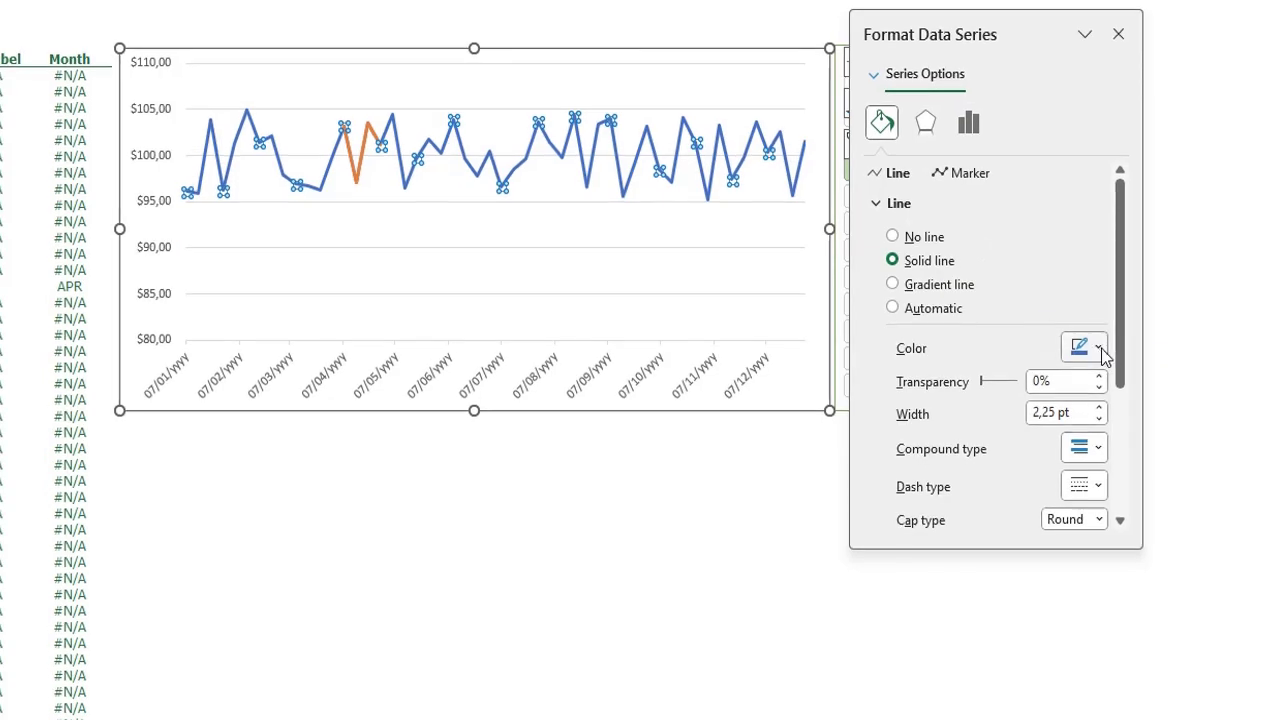
- Color the Stock price line light green and set its width to 3 pt
left_click(1103, 355)
key("Escape")
left_click(1098, 407)
left_click(1098, 407)
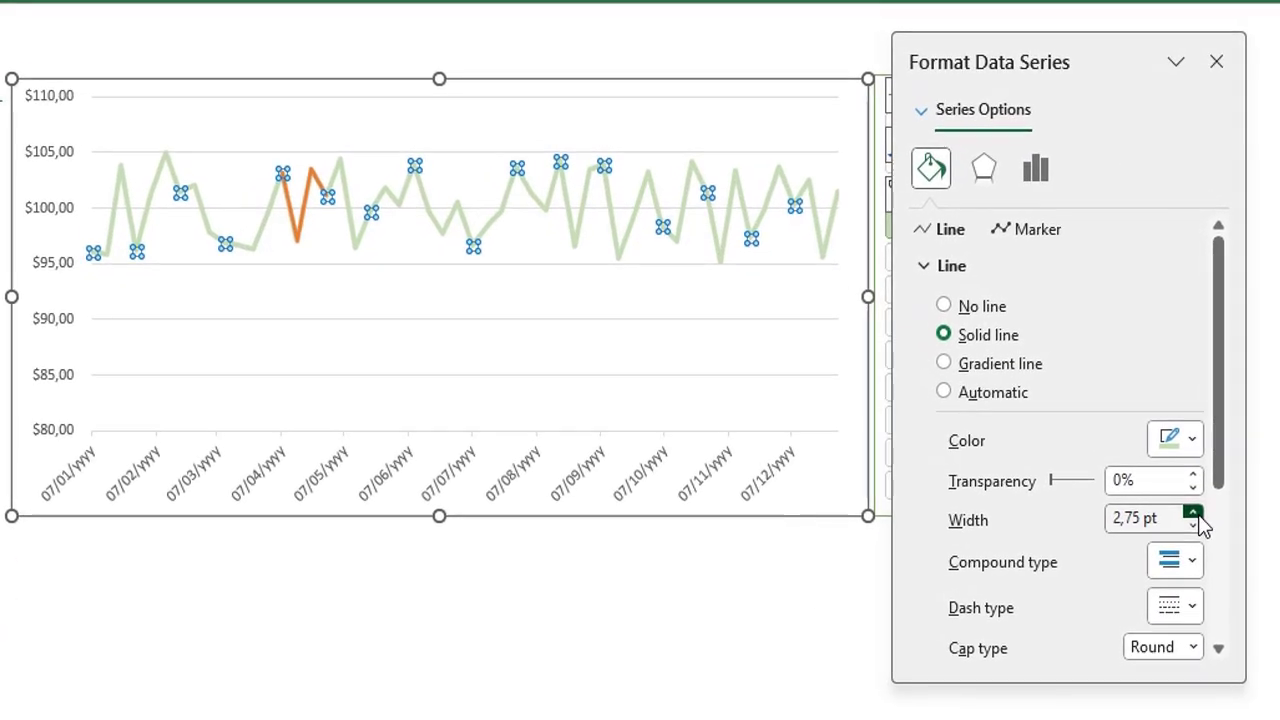
left_click(1098, 407)
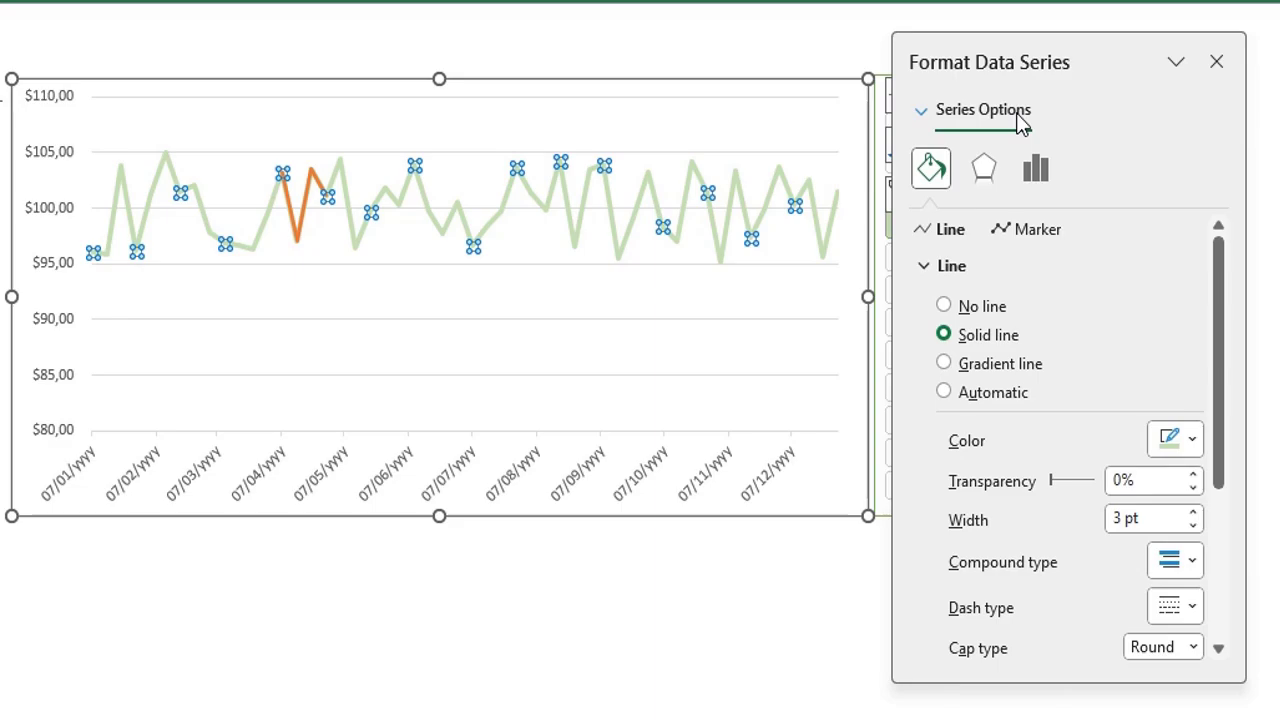
- Format the Highlight series as a solid line in dark green
left_click(923, 113)
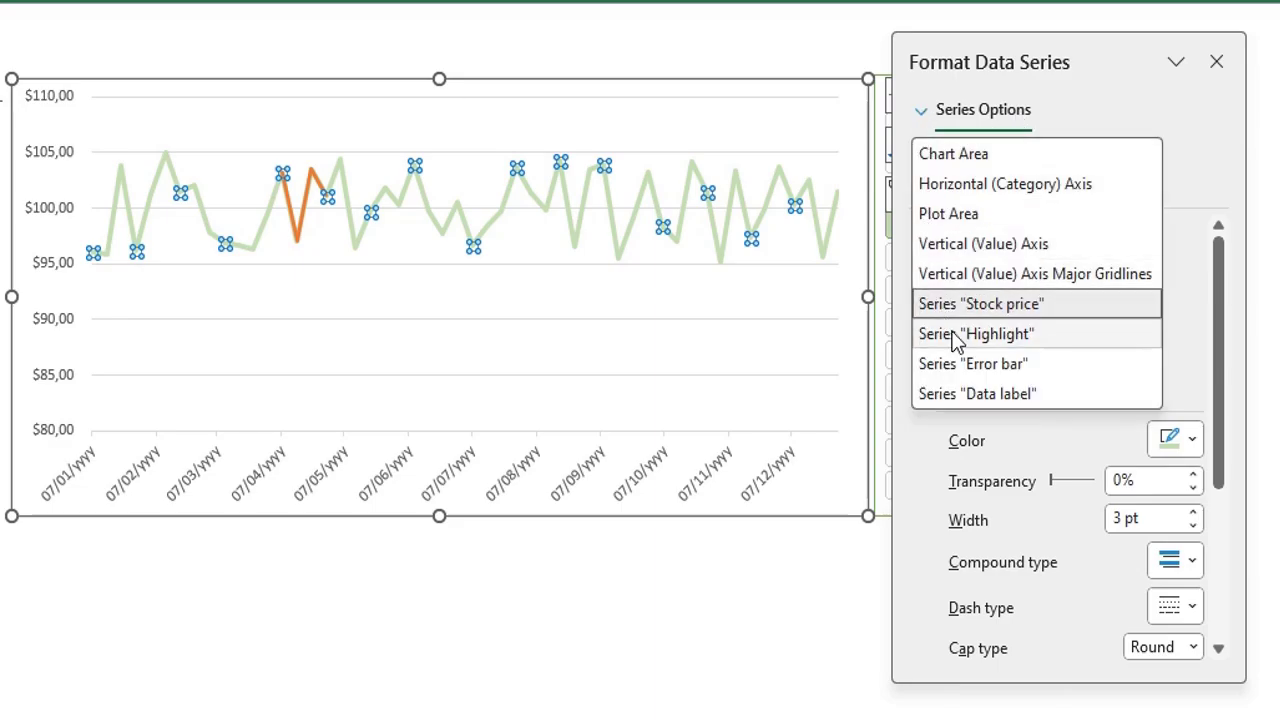
left_click(1040, 343)
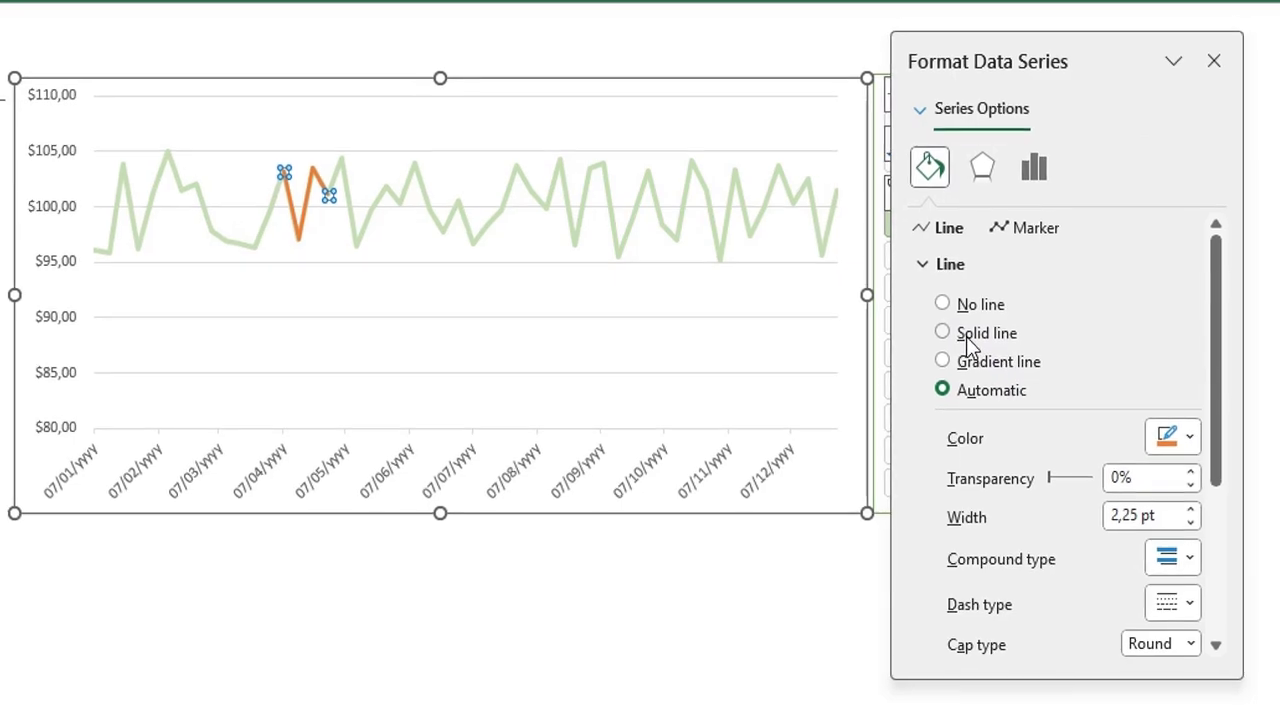
left_click(930, 284)
left_click(1108, 373)
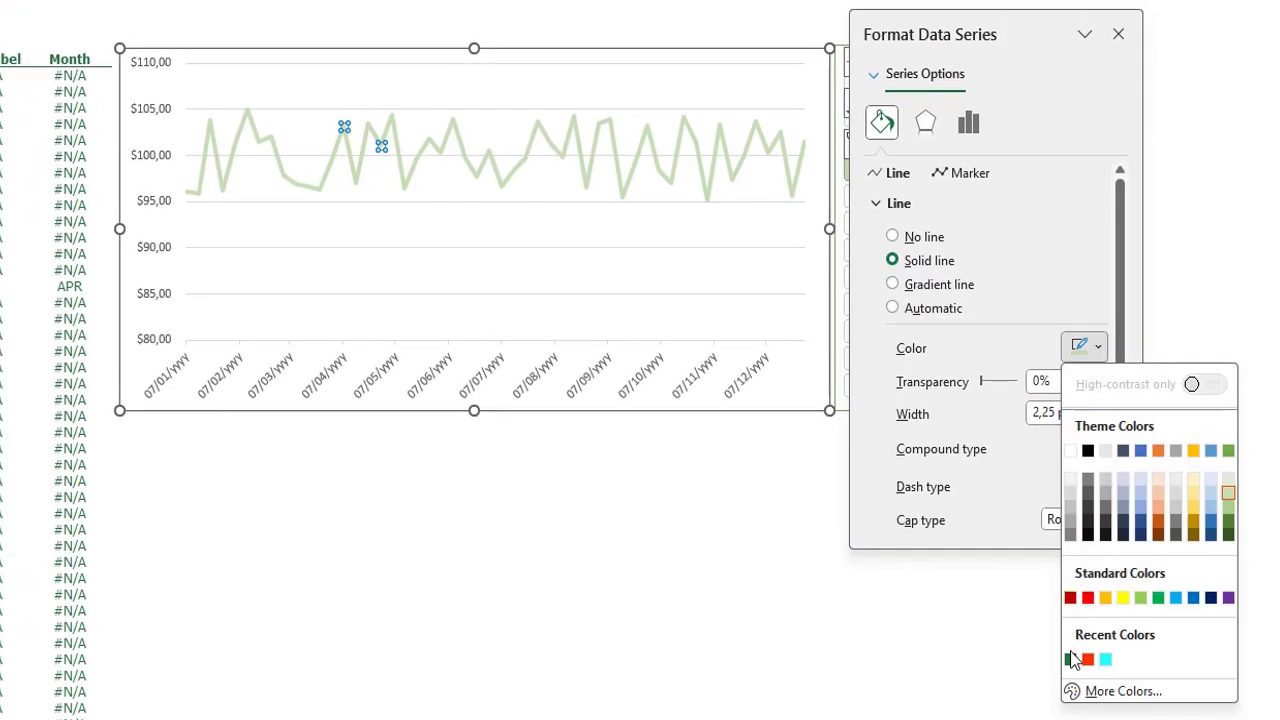
left_click(1070, 659)
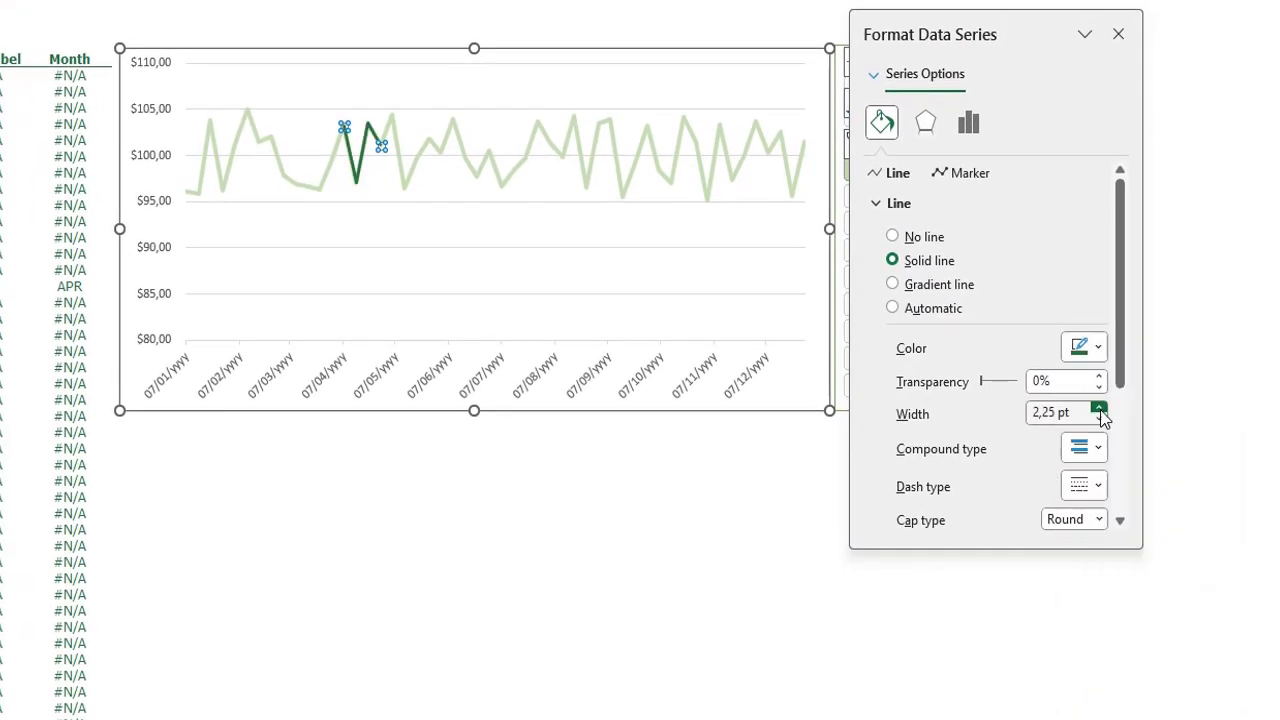
- Increase the Highlight series line width by four increments and deselect the chart
left_click(1099, 409)
left_click(1099, 409)
left_click(1099, 409)
left_click(1099, 409)
left_click(1136, 450)
key("Escape")
key("Escape")
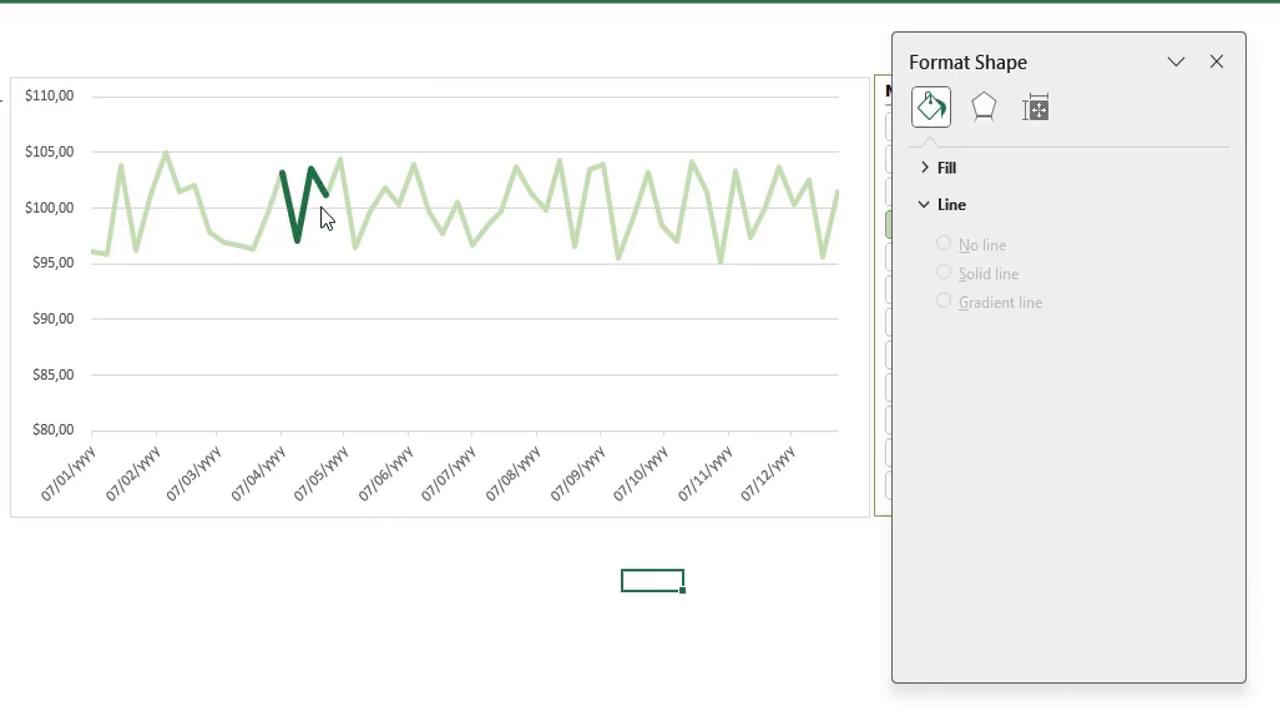
key("Left")
key("Left")
key("Left")
key("Left")
key("Left")
key("Left")
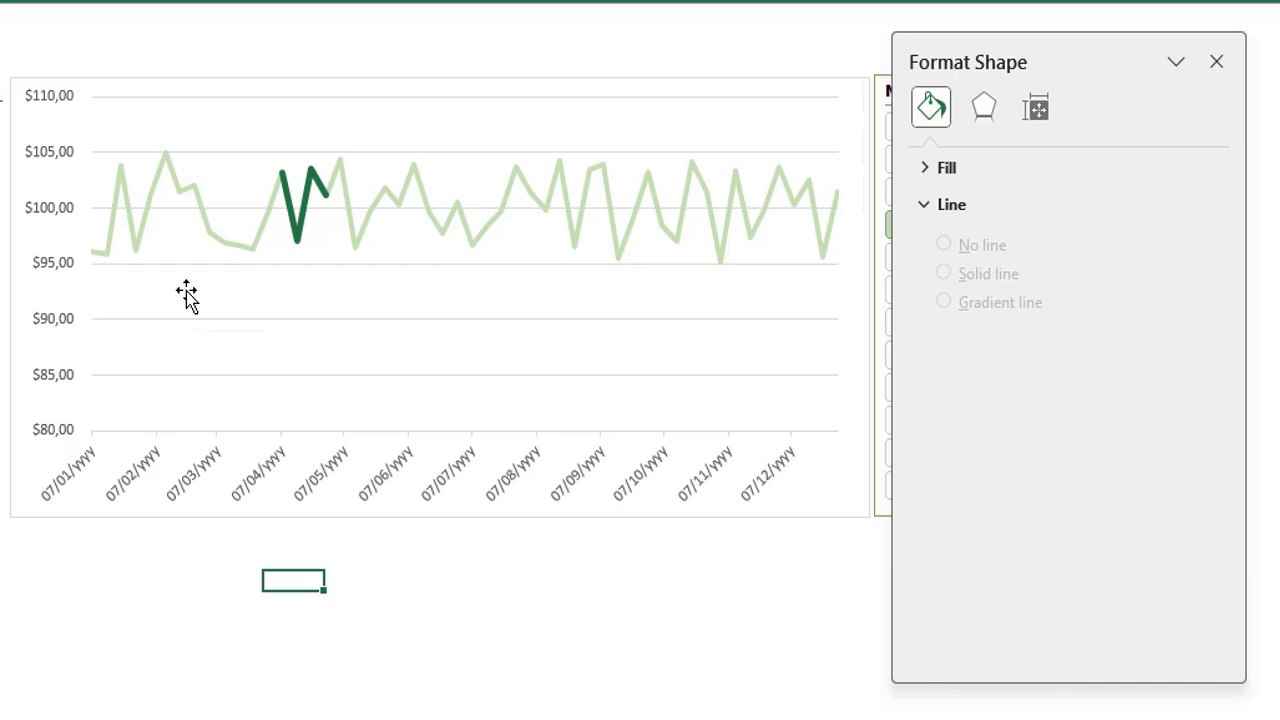
- Add Standard Error error bars to the Error bar series of the stock price chart
left_click(186, 296)
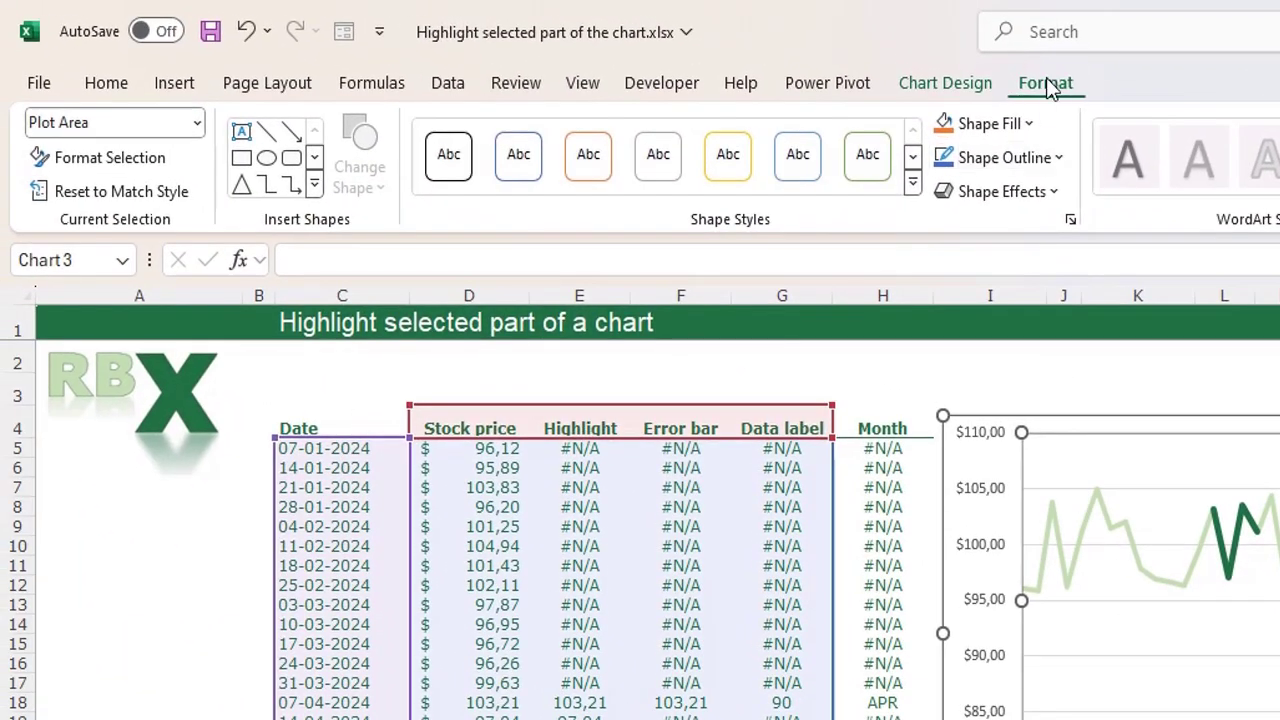
left_click(197, 122)
left_click(112, 372)
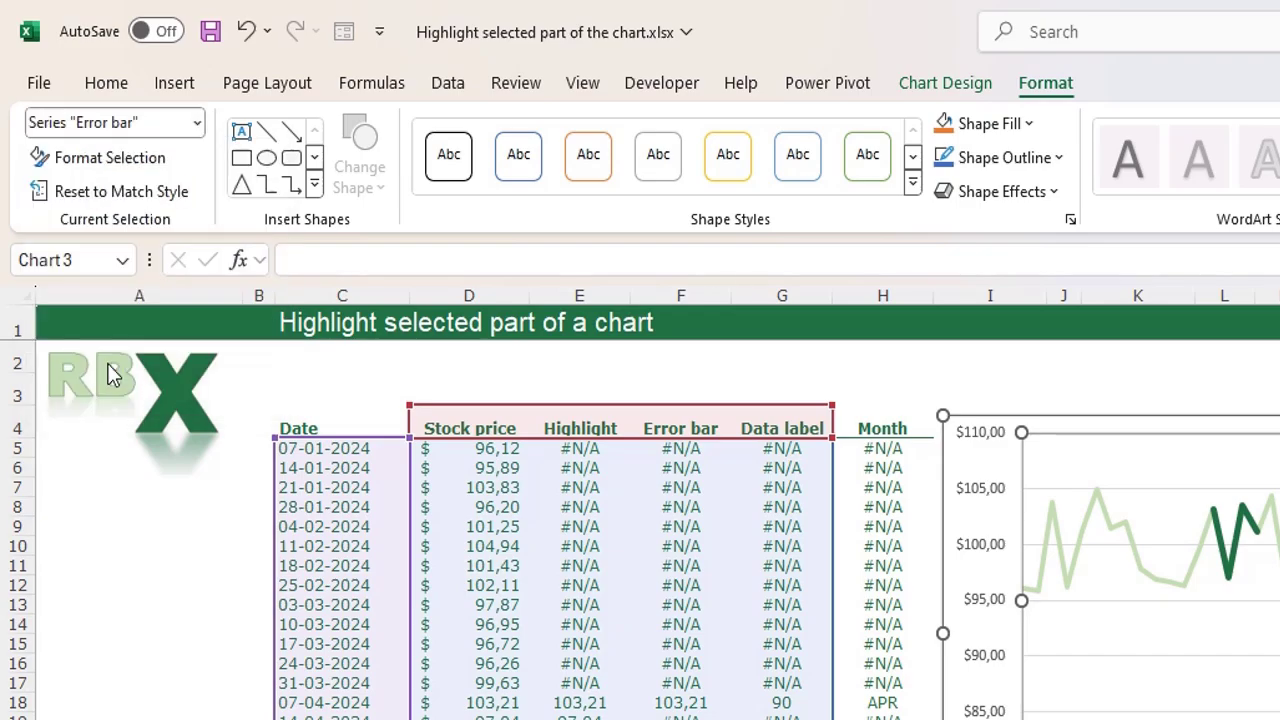
left_click(929, 92)
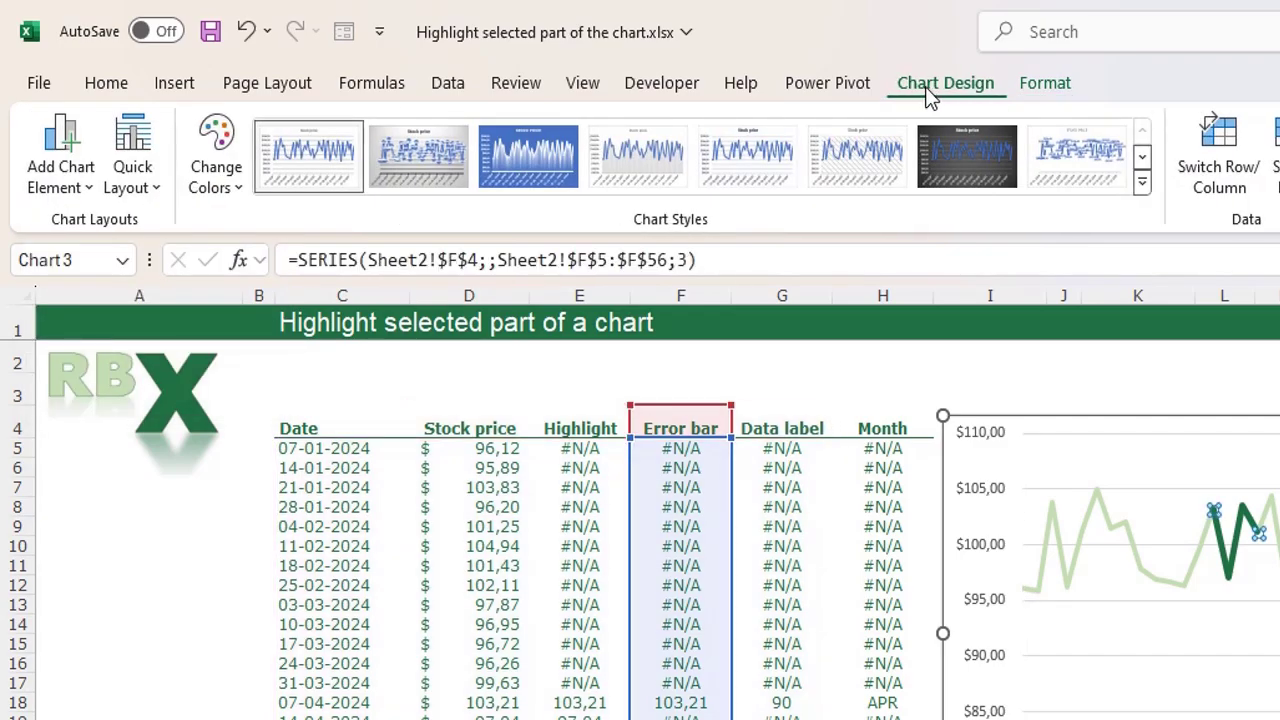
left_click(88, 190)
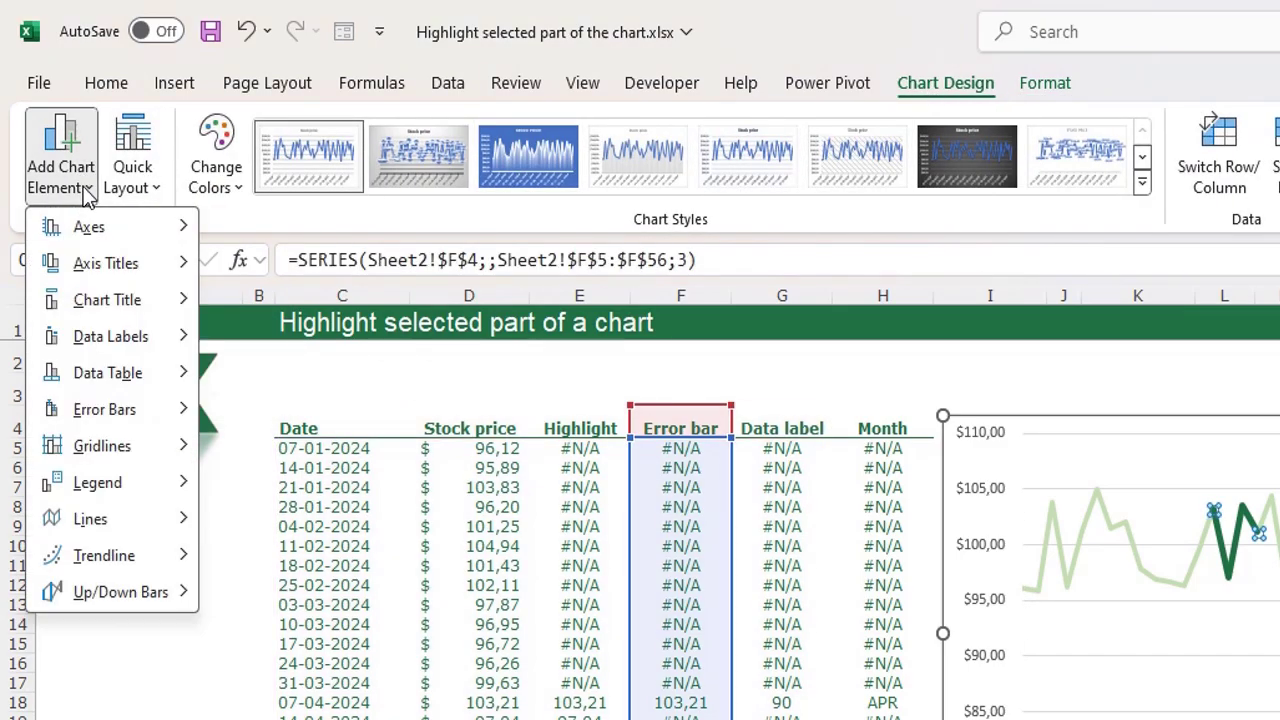
mouse_move(120, 420)
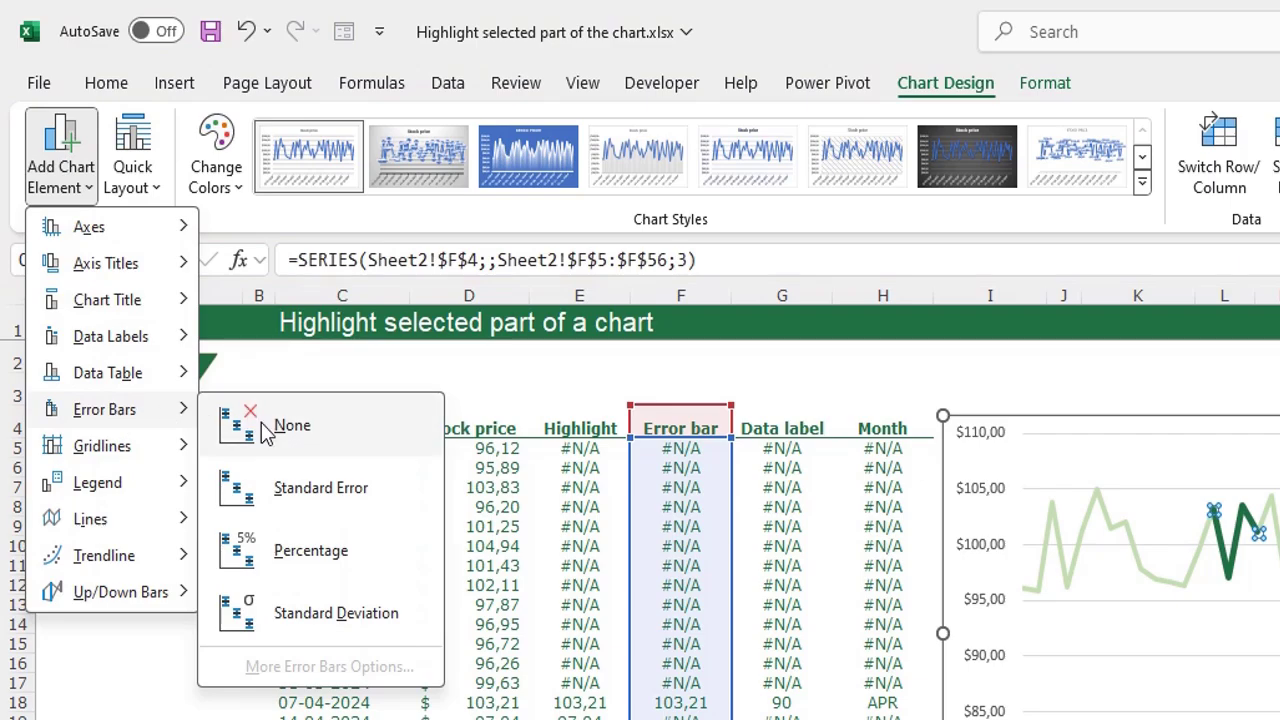
left_click(330, 497)
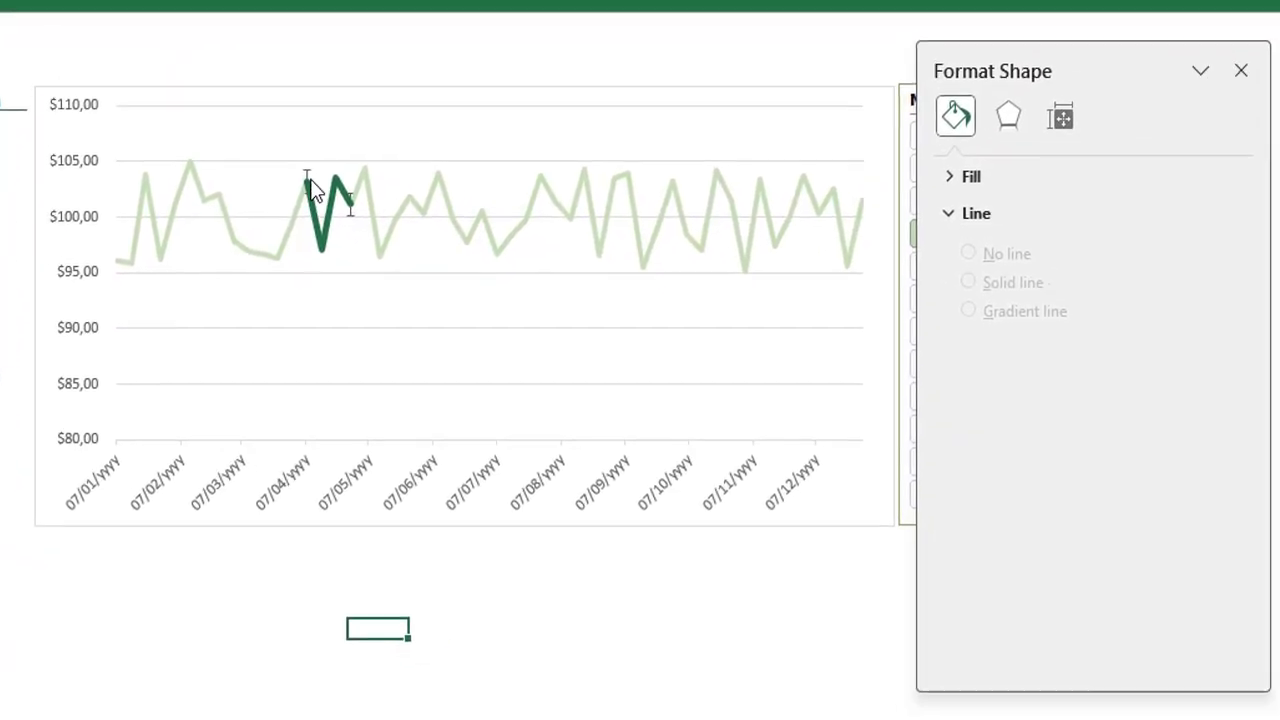
- Set the error bars of the Error bar series to the Minus direction with the No Cap end style
left_click(283, 172)
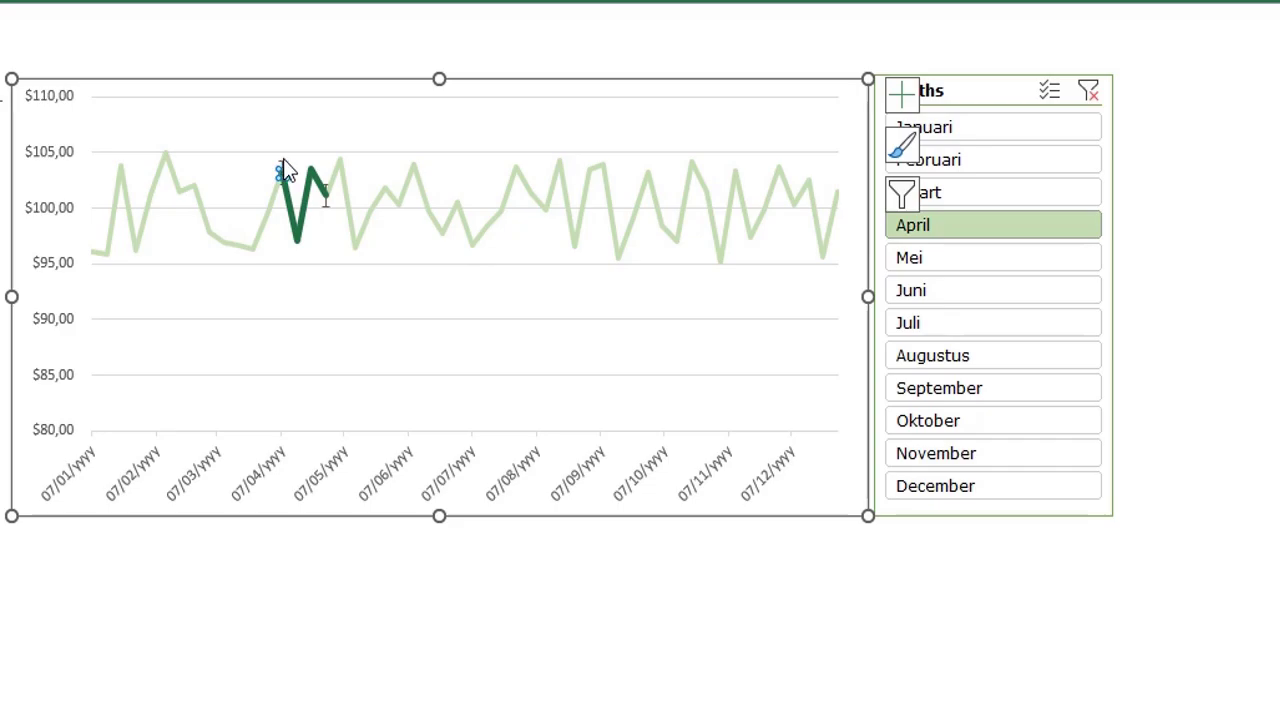
left_click(283, 165)
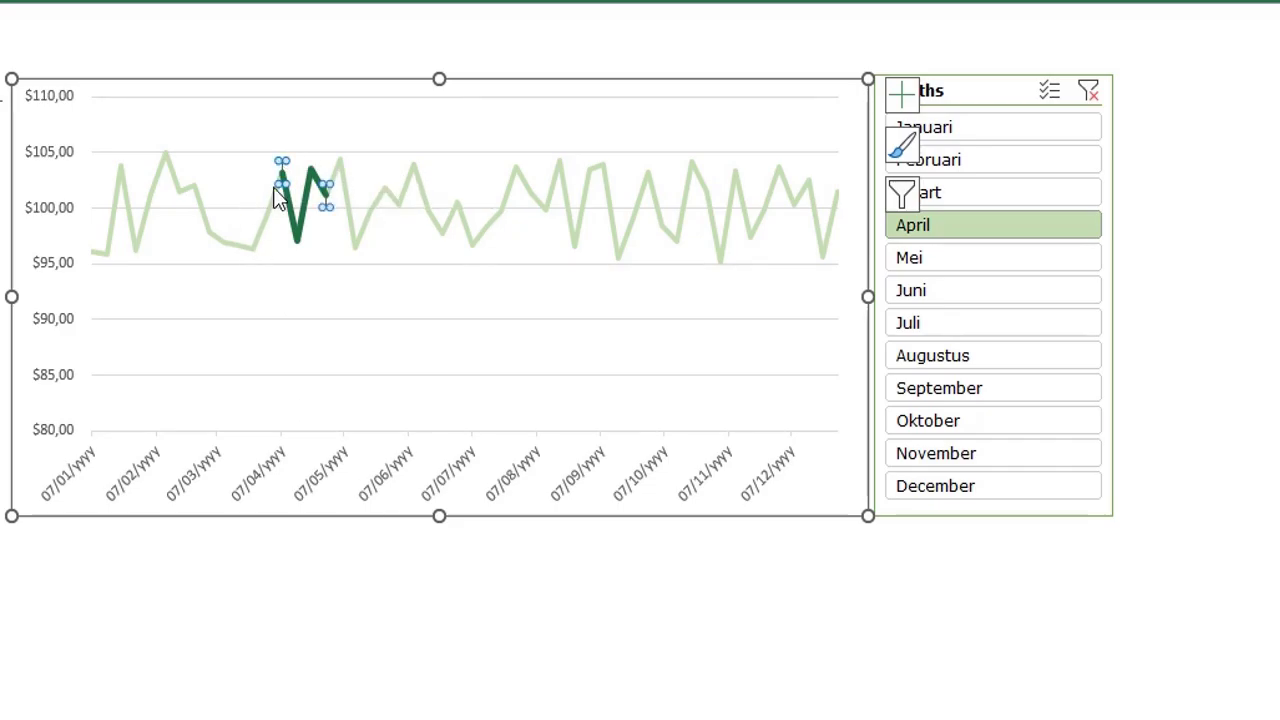
key("ctrl+1")
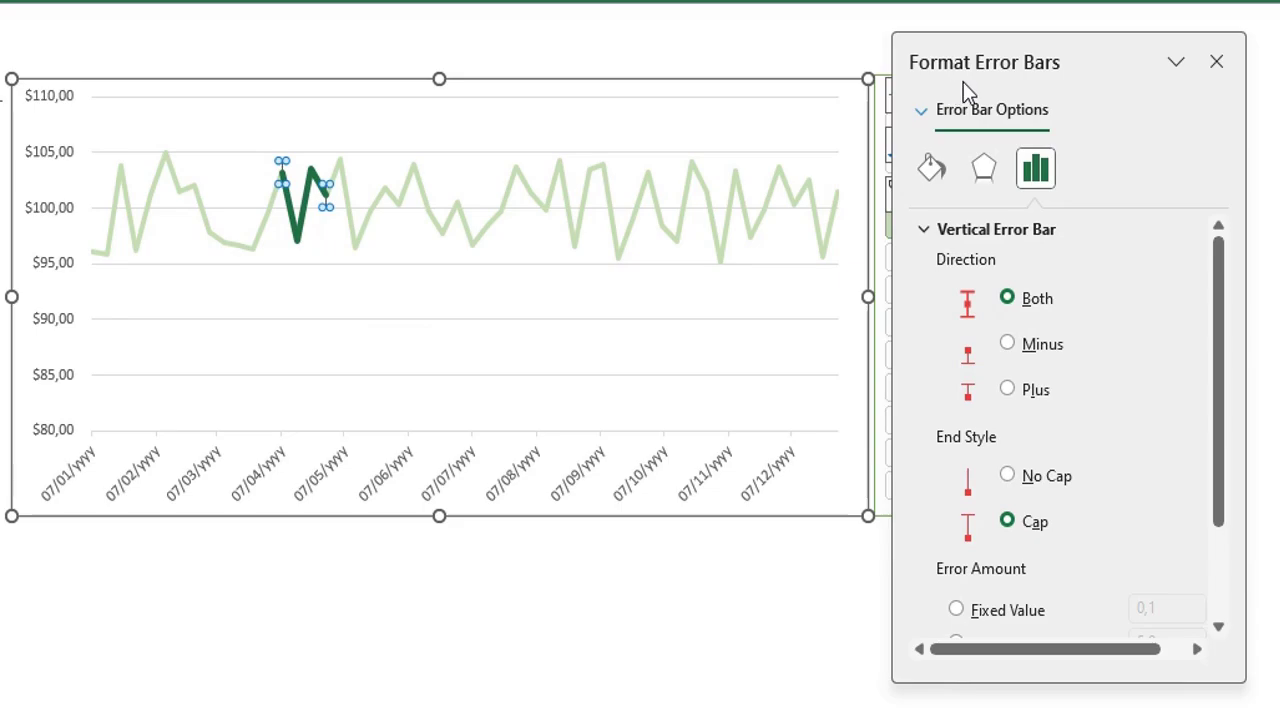
left_click(1008, 345)
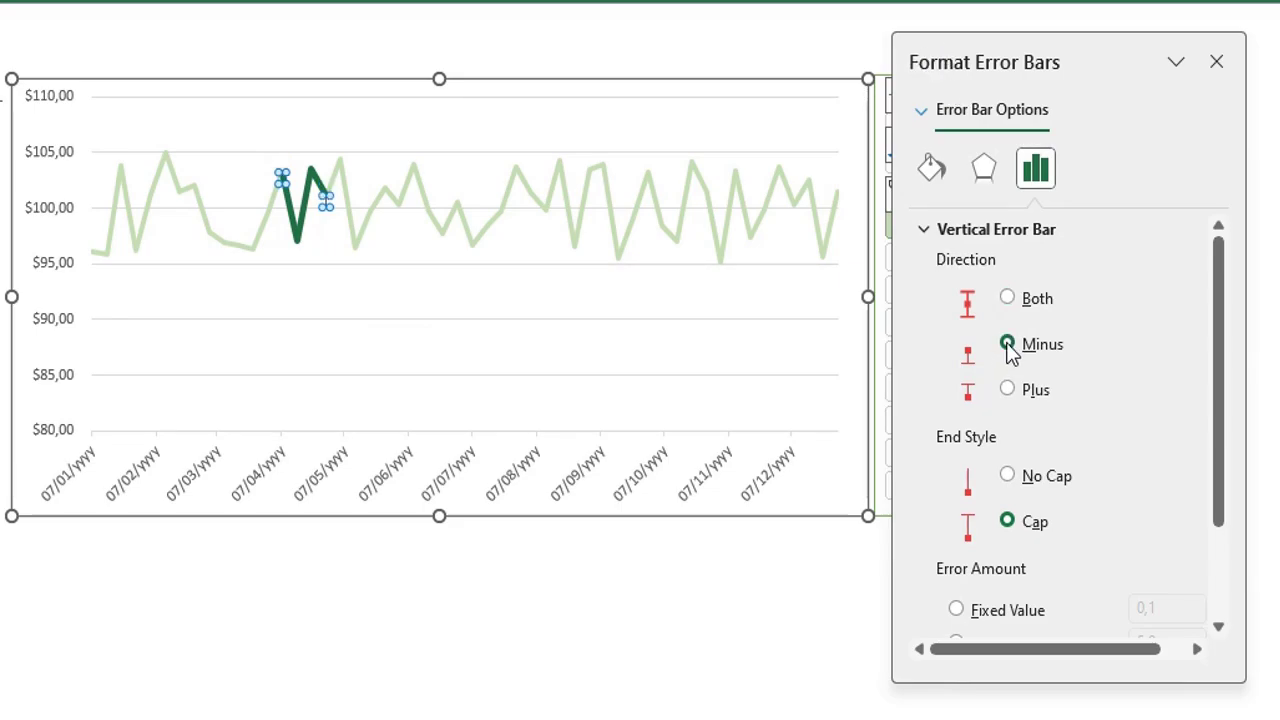
left_click(1008, 478)
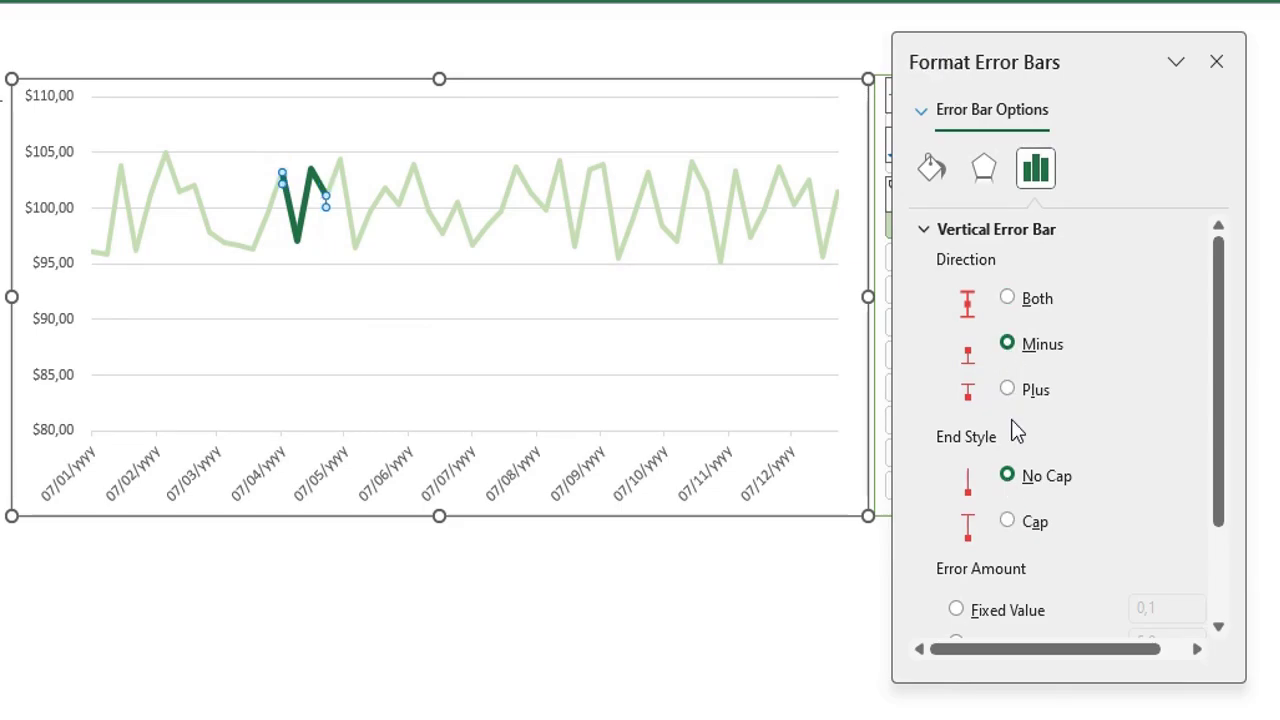
- Set the error amount of the error bars to a percentage of 100
scroll(958, 525, "down", 3)
left_click(956, 516)
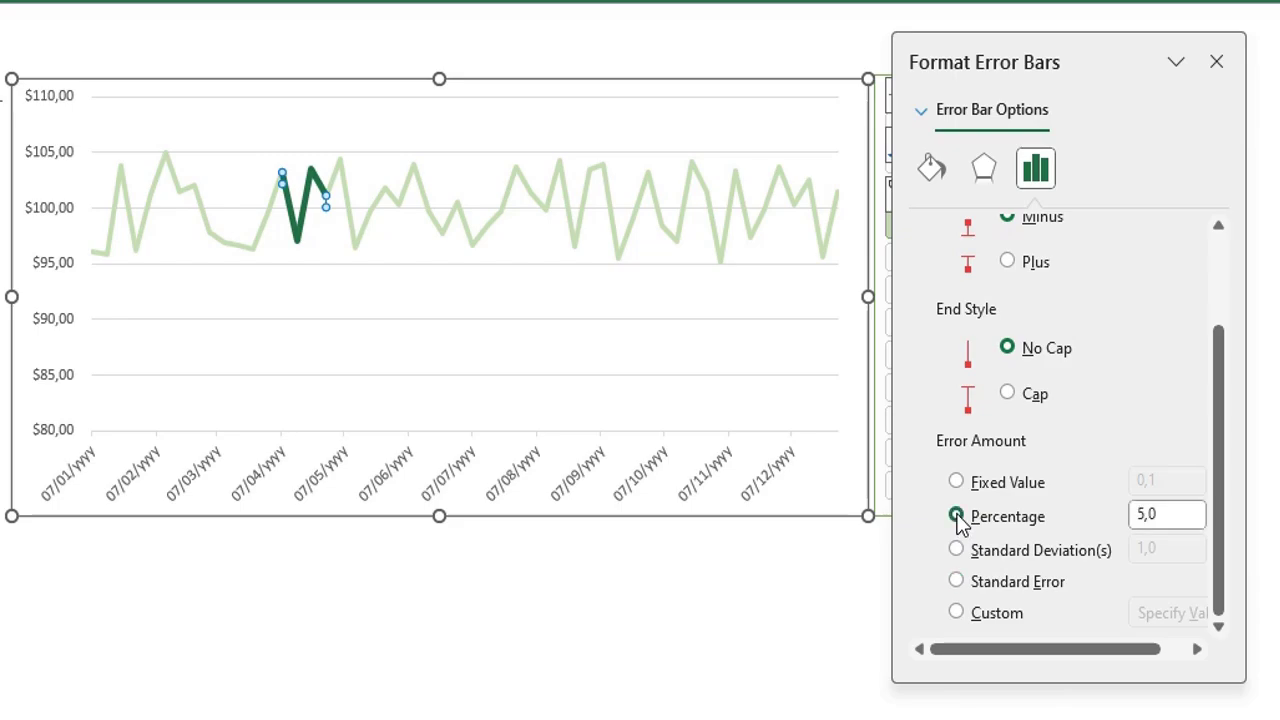
double_click(1155, 514)
type("100")
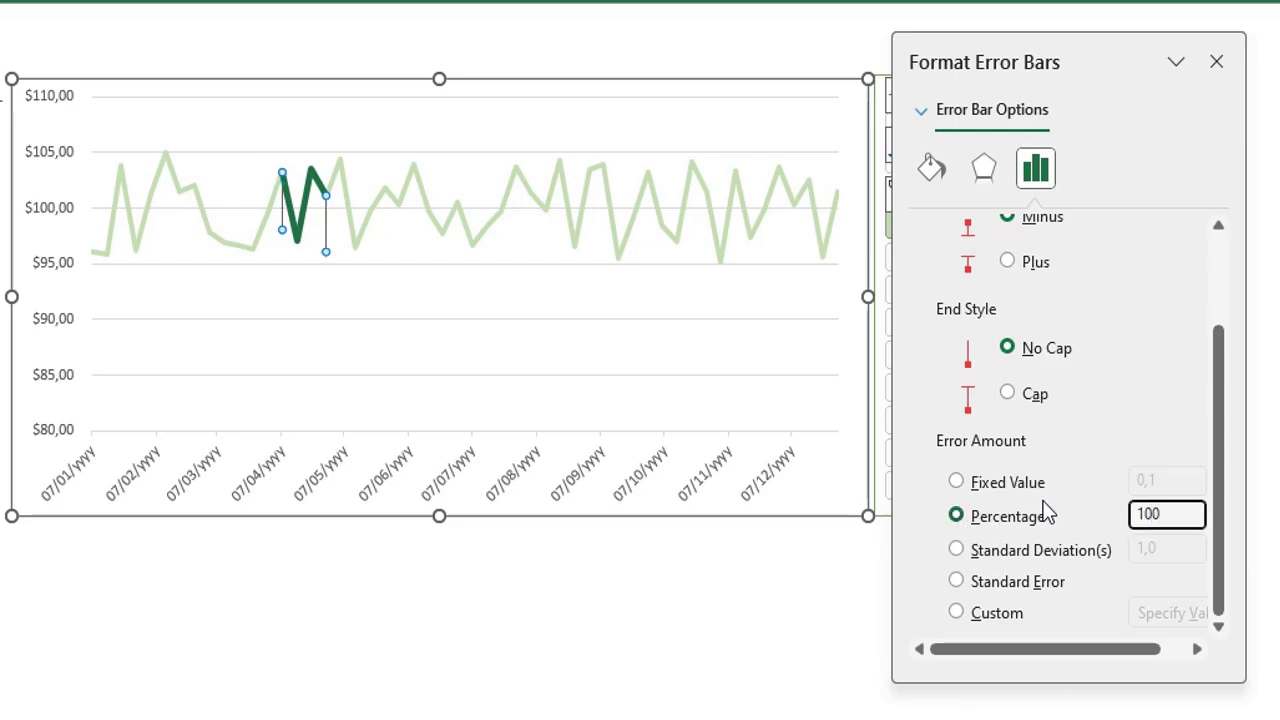
key("Return")
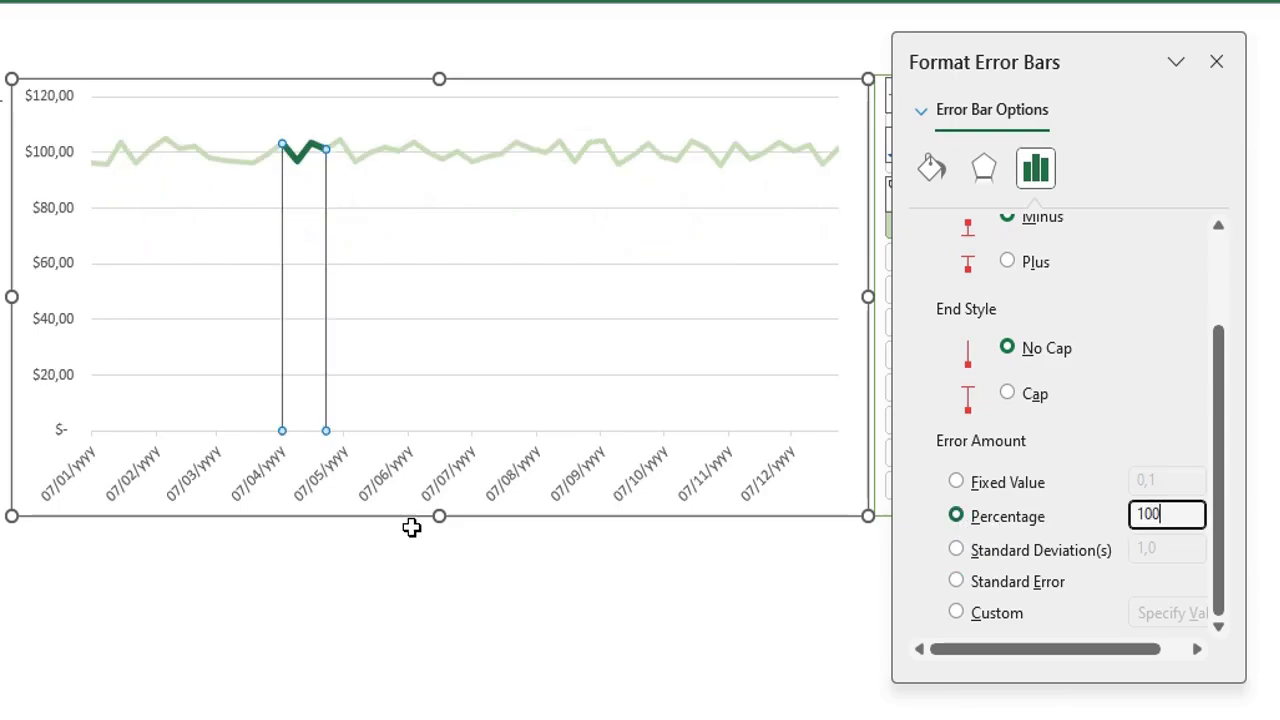
- Set the chart's vertical axis bounds to a minimum of 85 and a maximum of 110
left_click(52, 263)
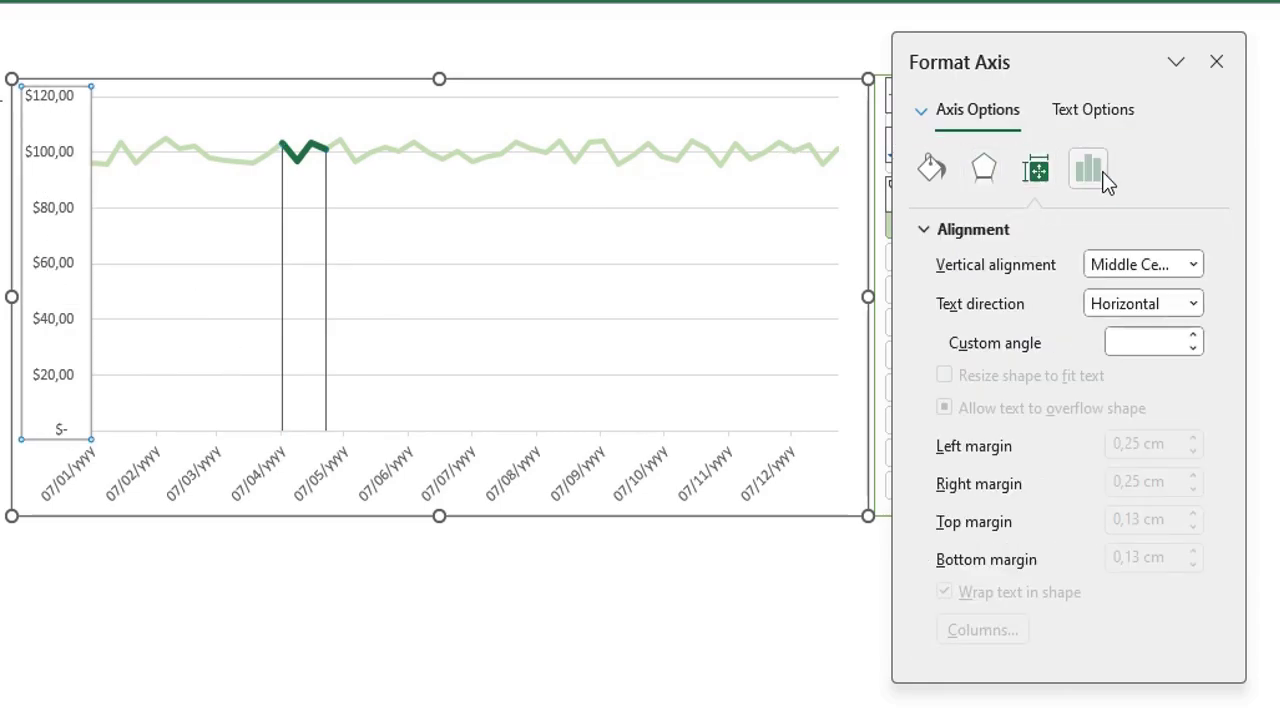
left_click(1095, 172)
left_click_drag(1074, 291, 987, 292)
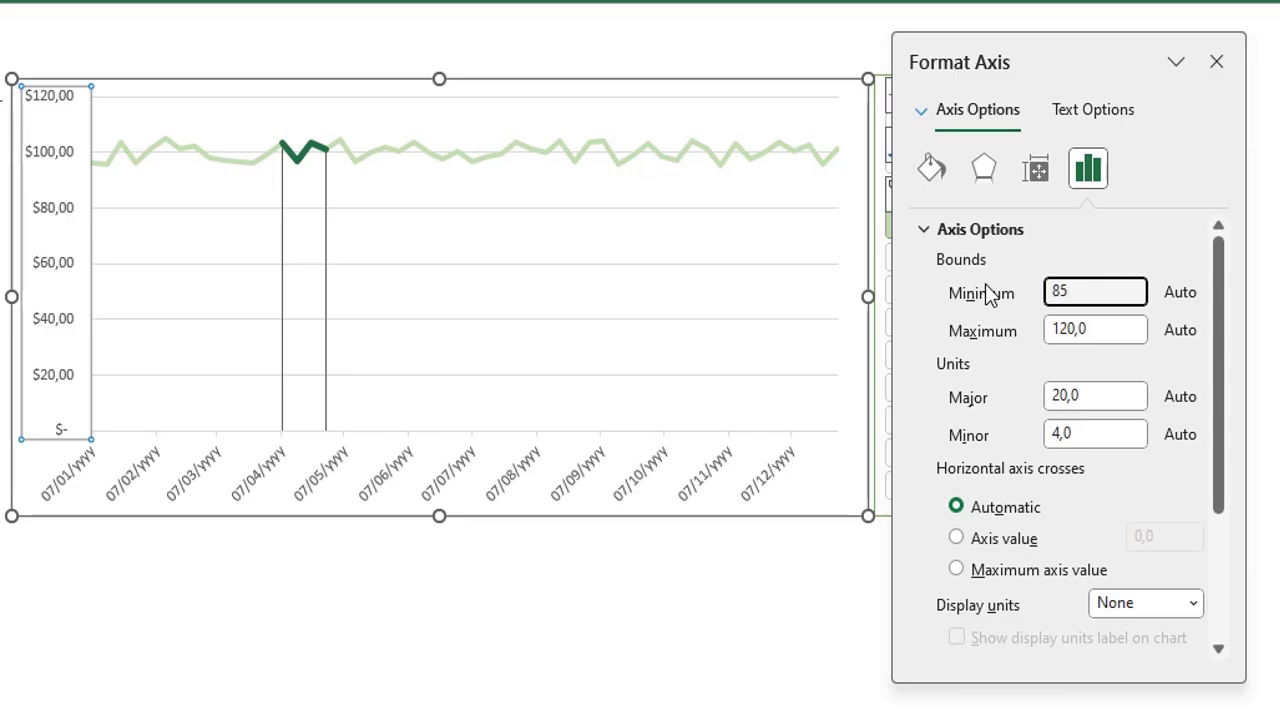
type("85")
key("Return")
left_click(1095, 333)
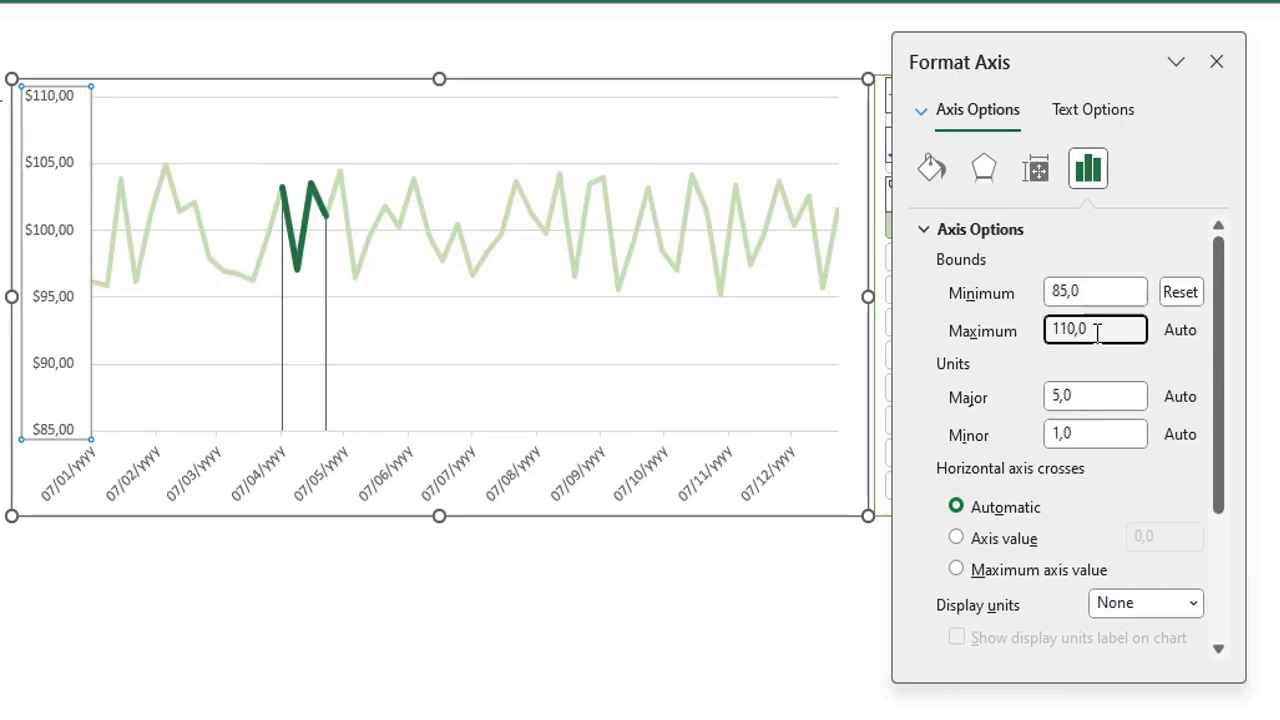
left_click_drag(1110, 329, 990, 312)
type("110")
key("Return")
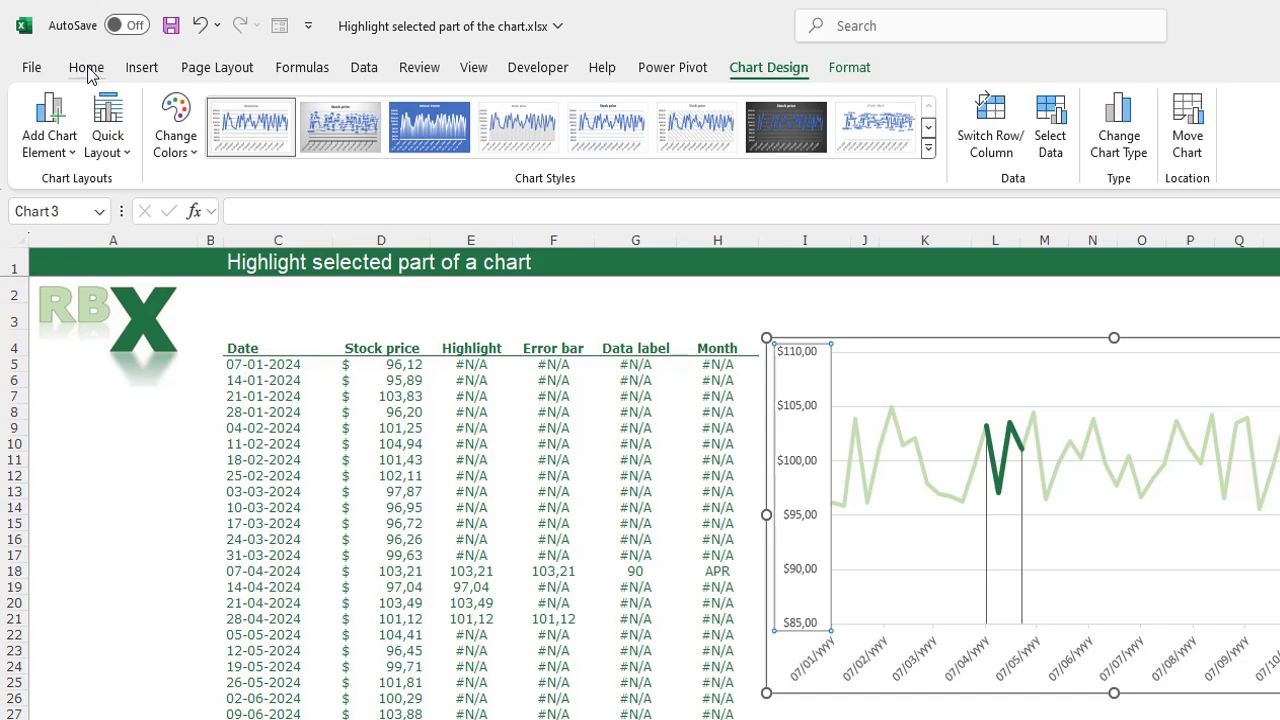
- Color the label text of the vertical axis and the horizontal date axis dark green
left_click(88, 70)
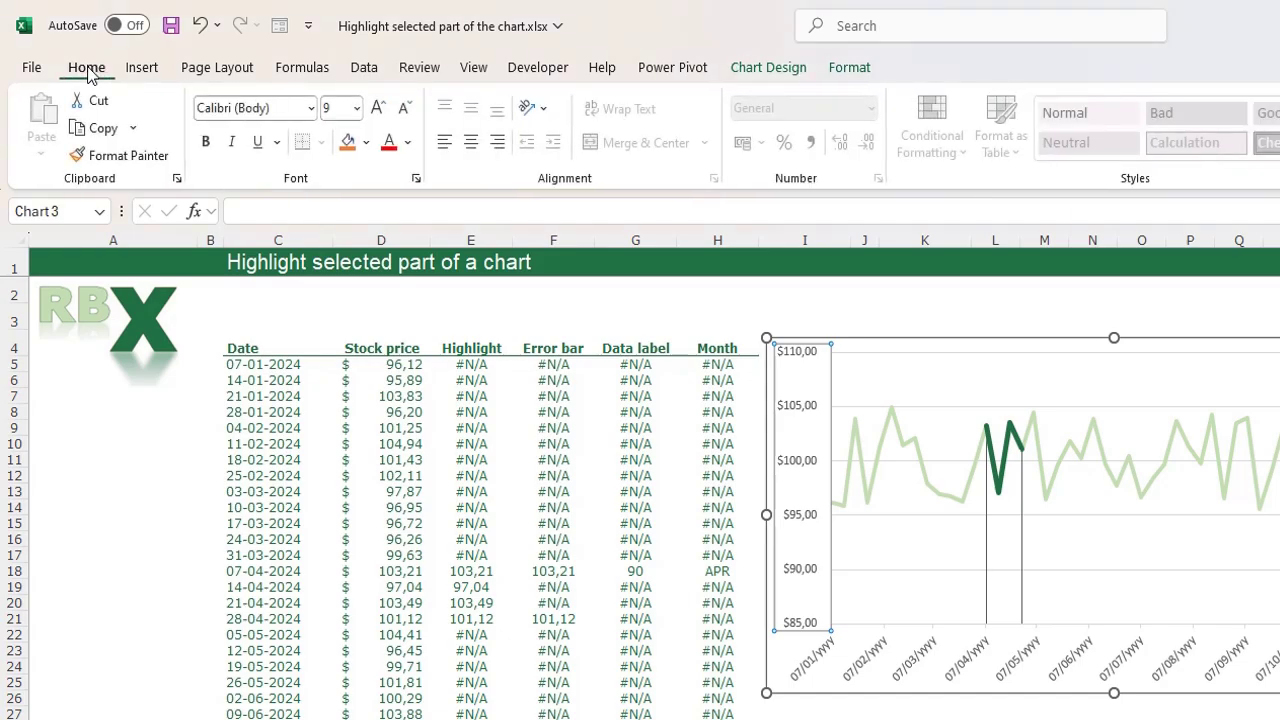
left_click(407, 142)
left_click(390, 484)
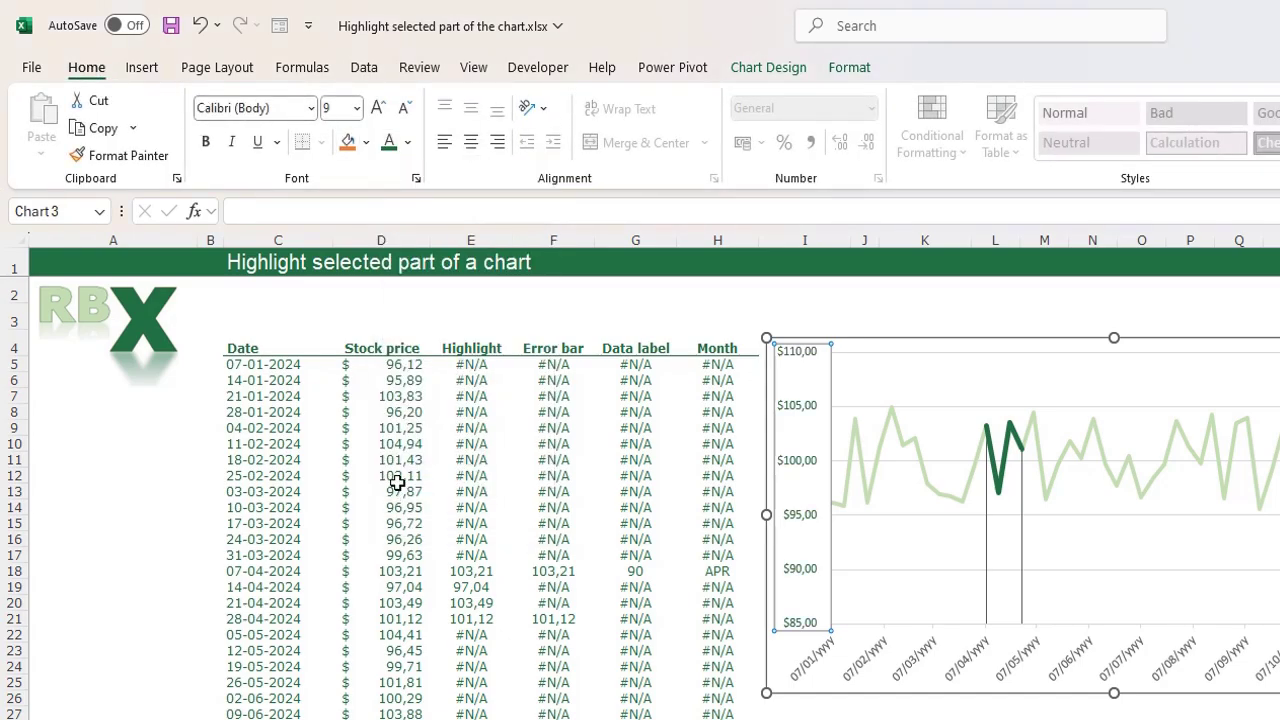
left_click(1020, 667)
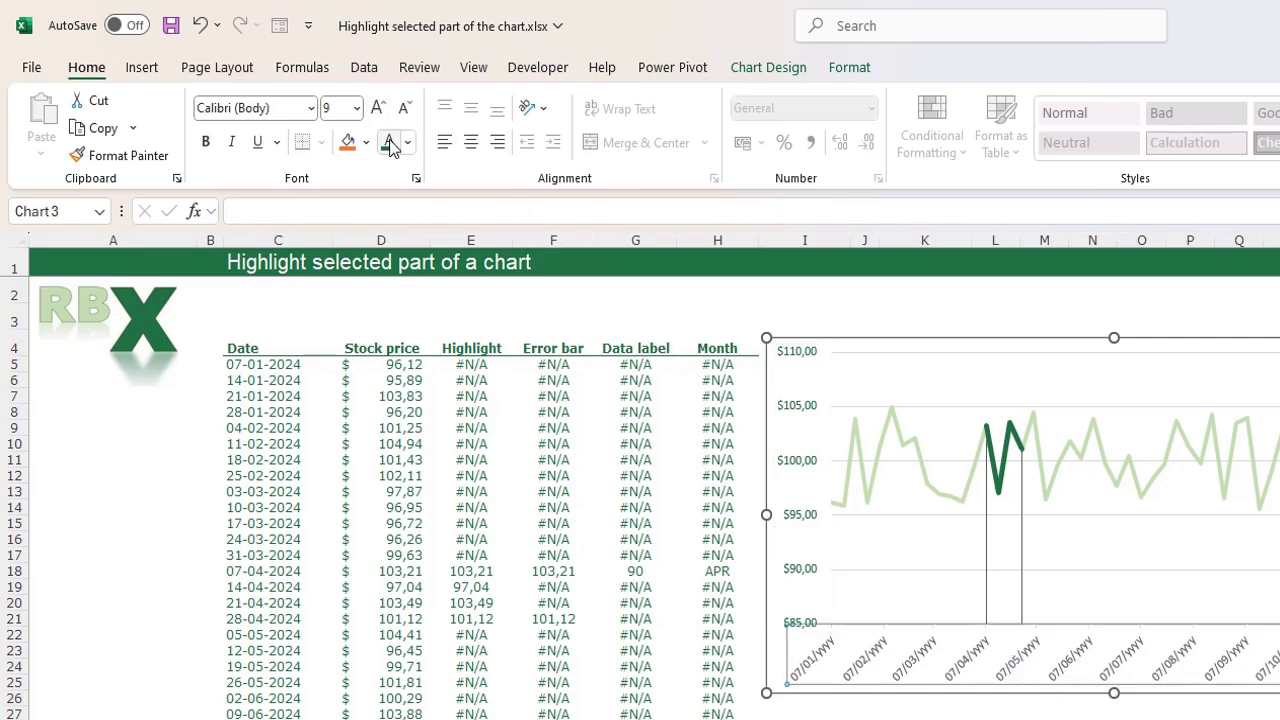
- Set the number format category of the horizontal axis labels to Date
key("ctrl+1")
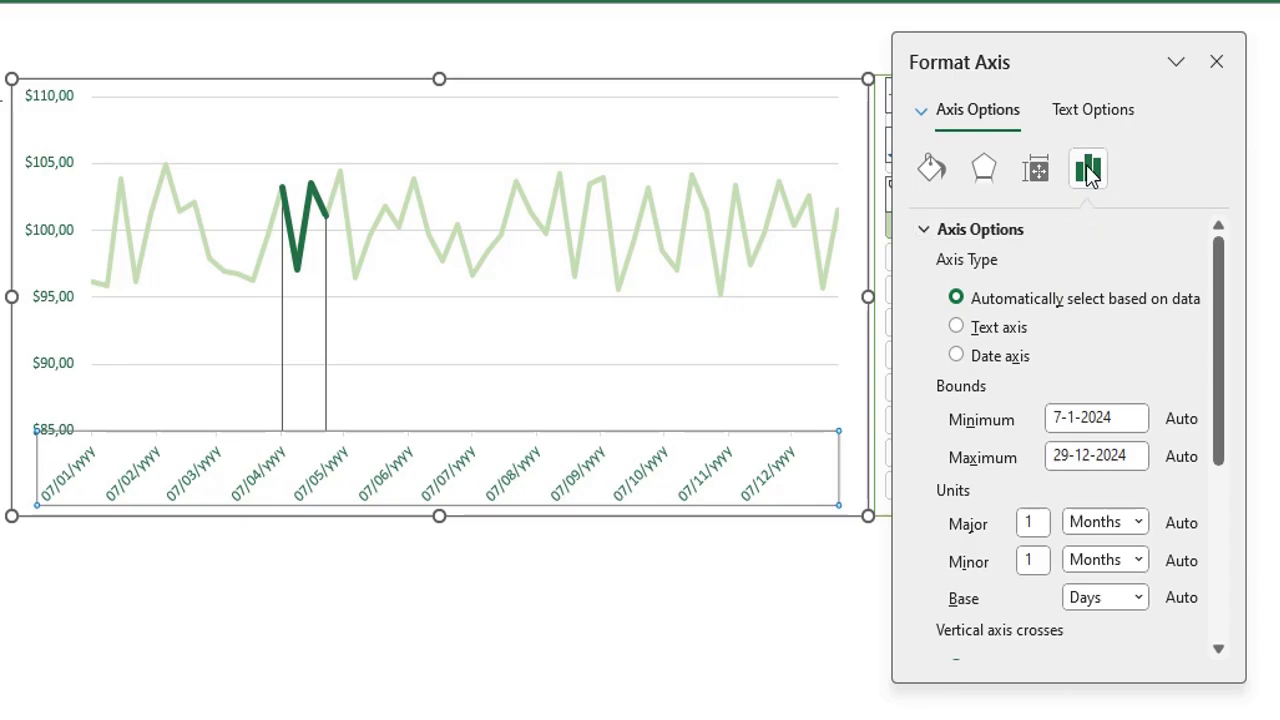
scroll(1008, 466, "down", 3)
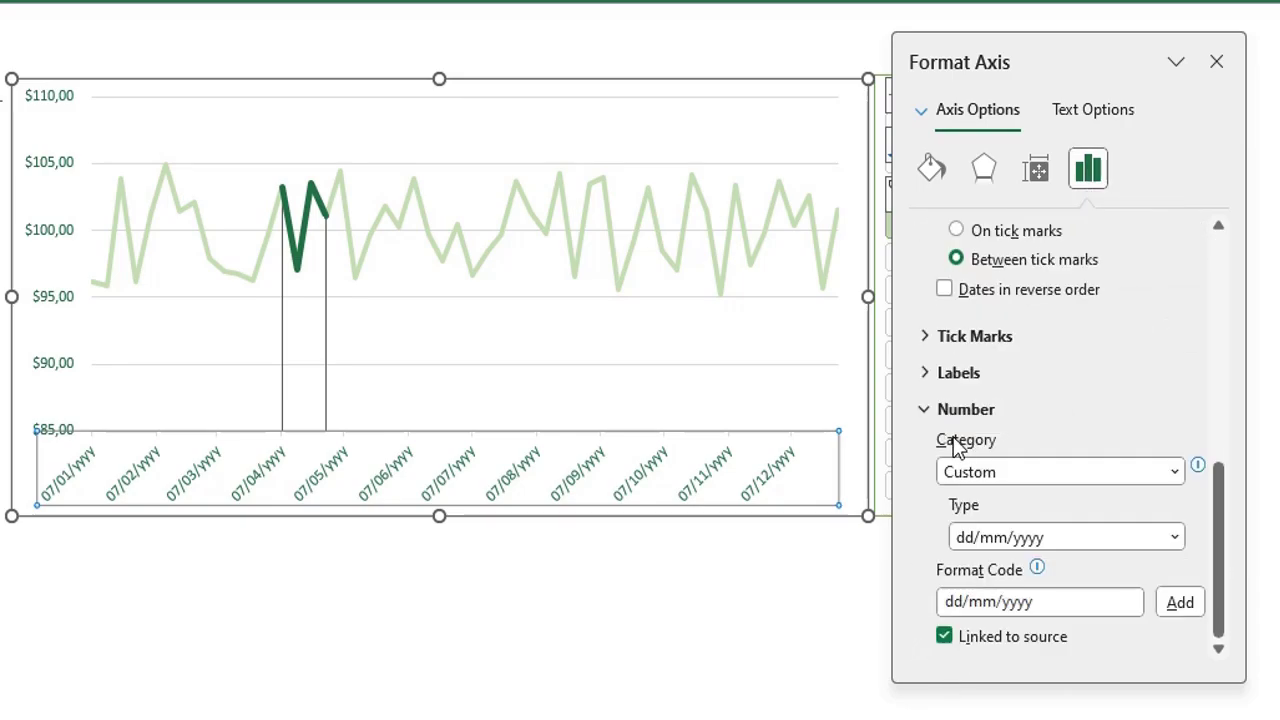
left_click(1174, 472)
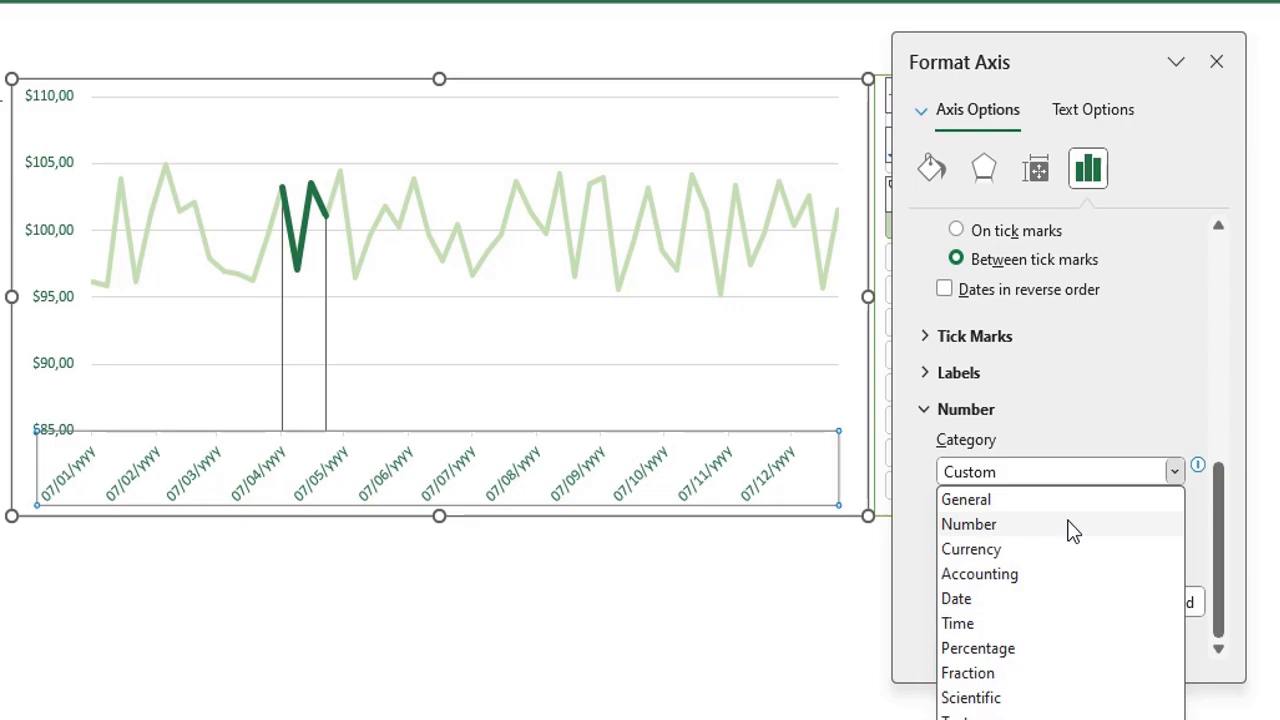
left_click(1014, 600)
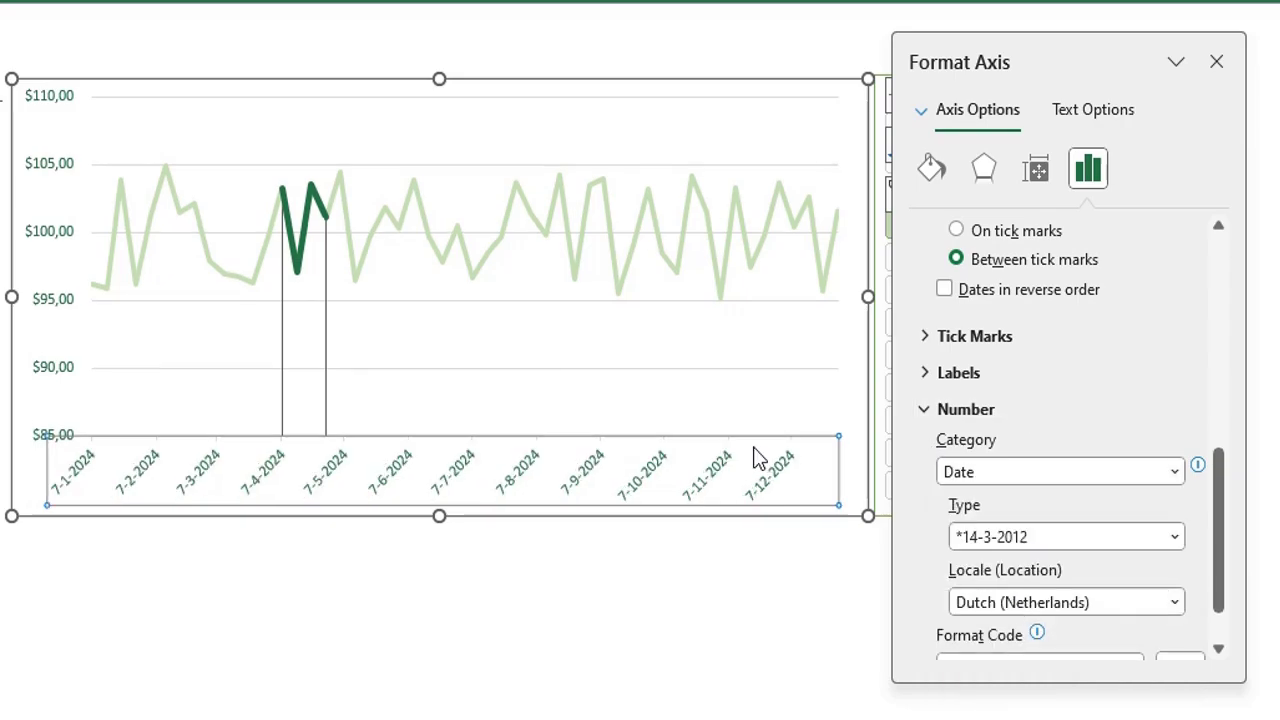
- Set the major tick marks of the horizontal axis to None
left_click(930, 338)
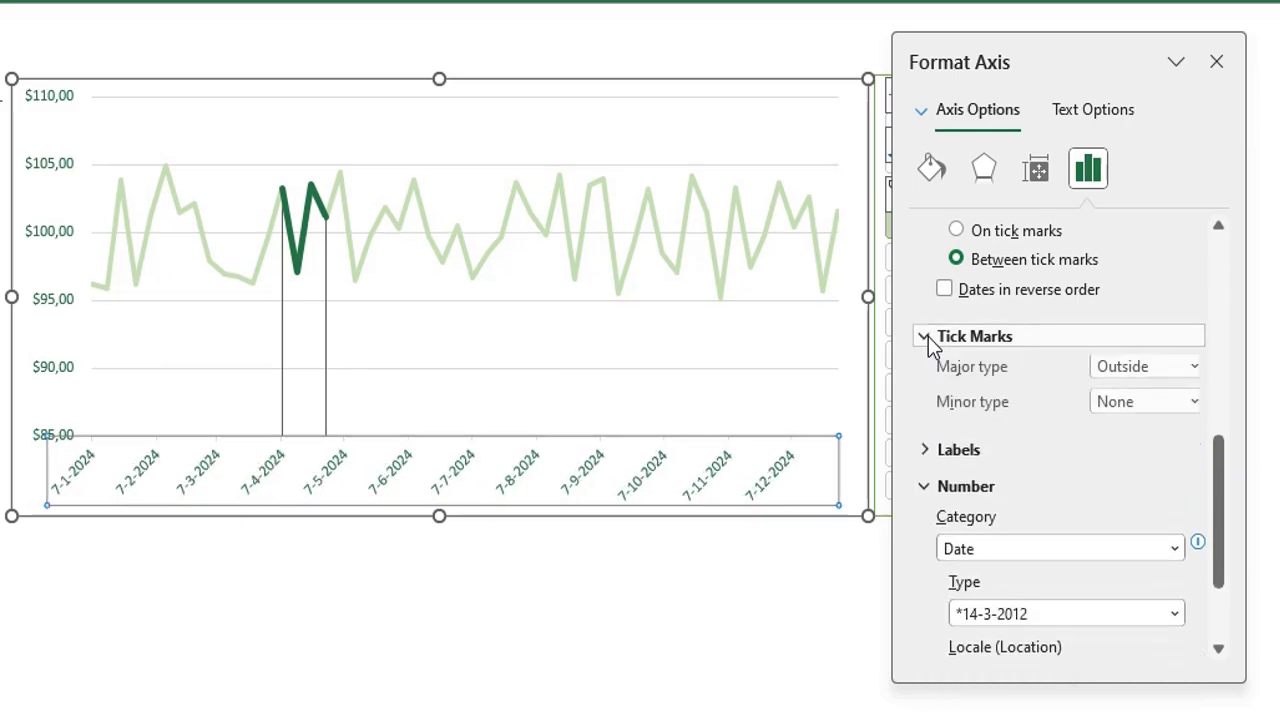
left_click(1138, 371)
left_click(1131, 399)
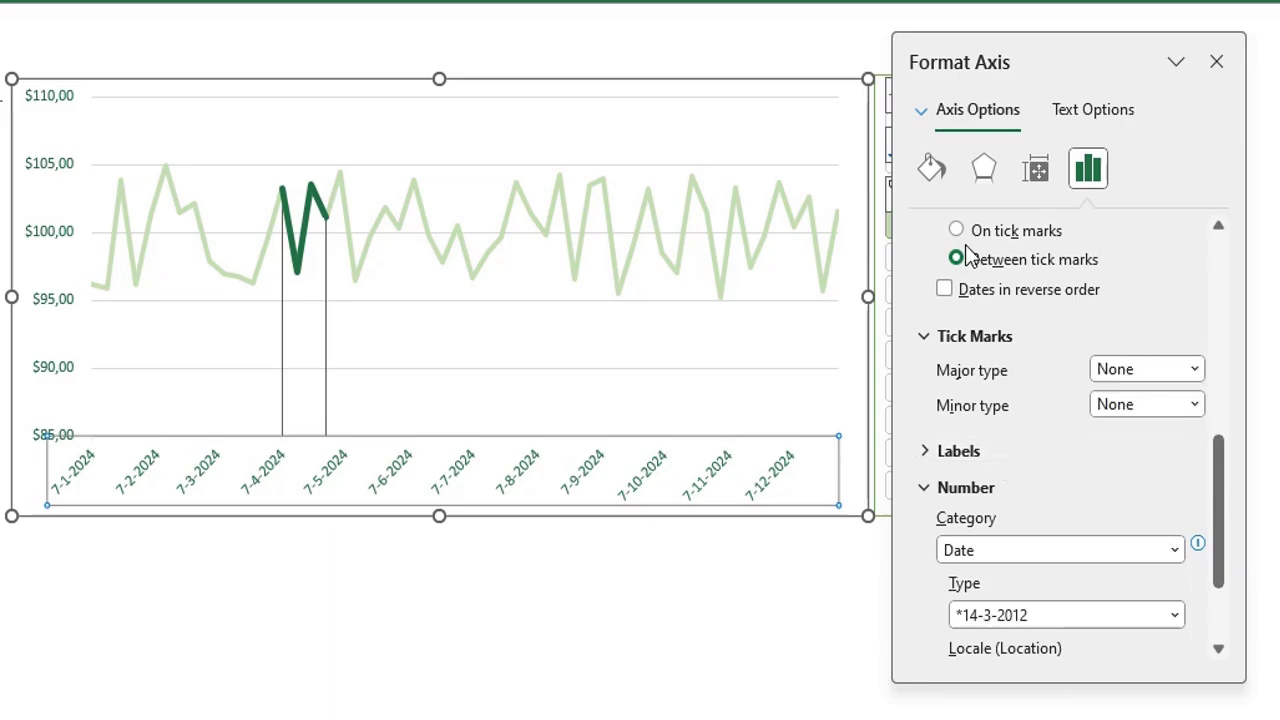
- Color the horizontal axis line dark green and set its width to 2,5 pt
left_click(930, 172)
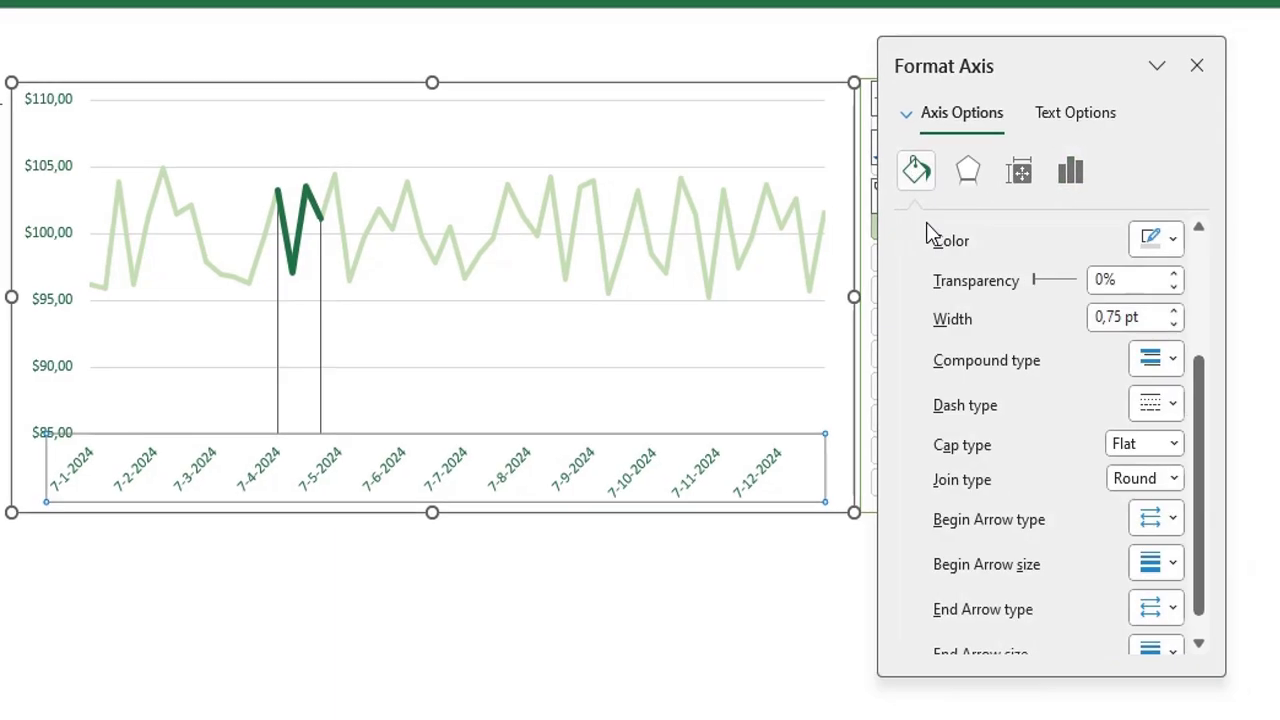
left_click(1137, 237)
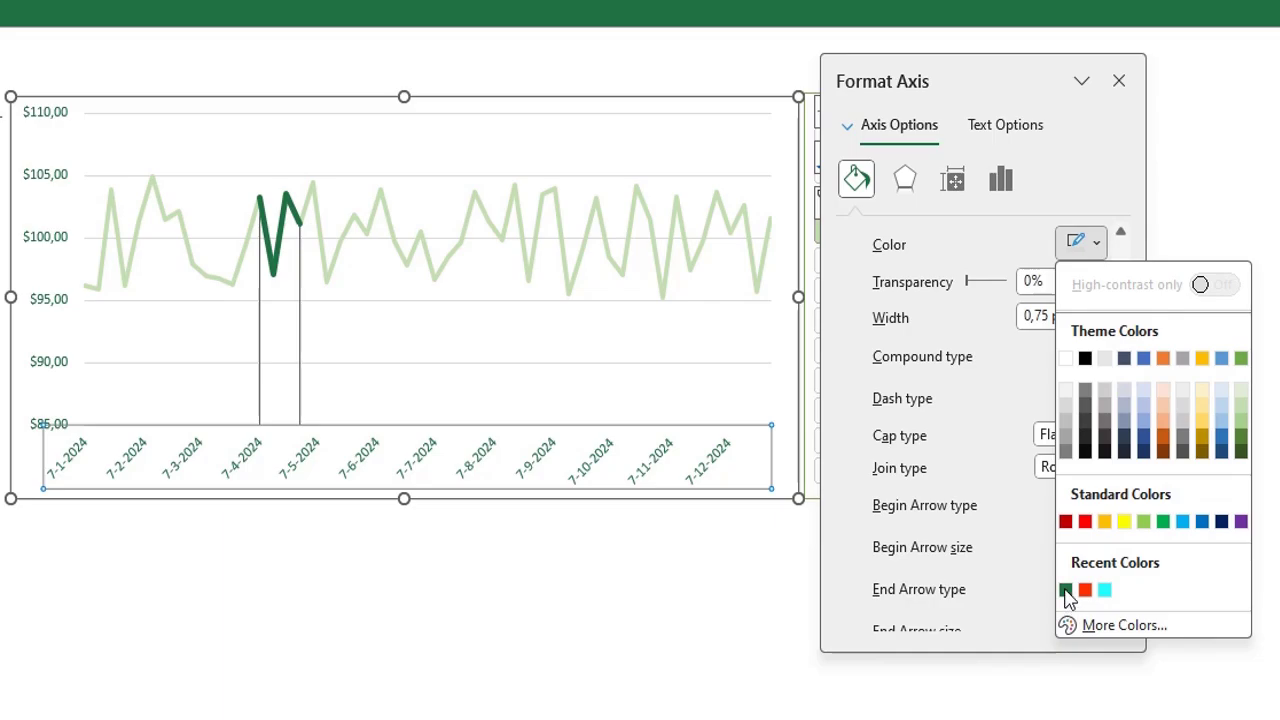
left_click(1066, 591)
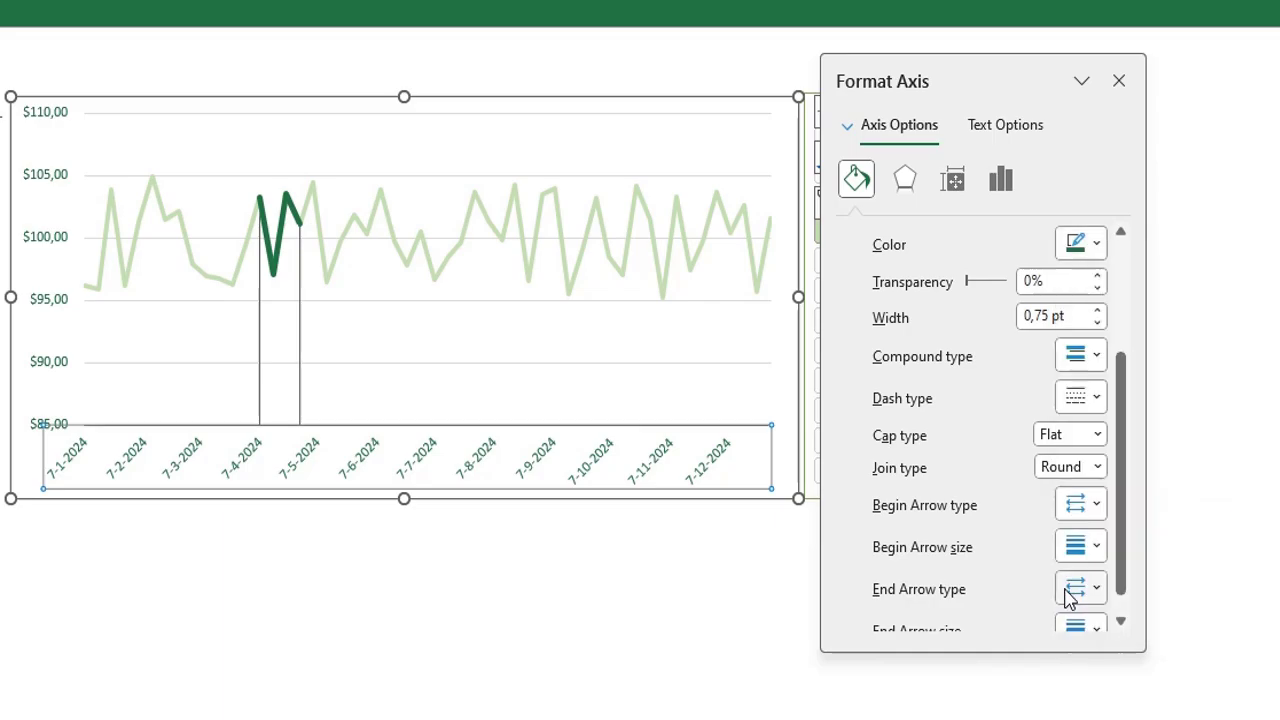
left_click(1097, 310)
left_click(1097, 310)
left_click(1097, 310)
left_click(1097, 310)
left_click(1097, 310)
left_click(1097, 310)
left_click(1097, 310)
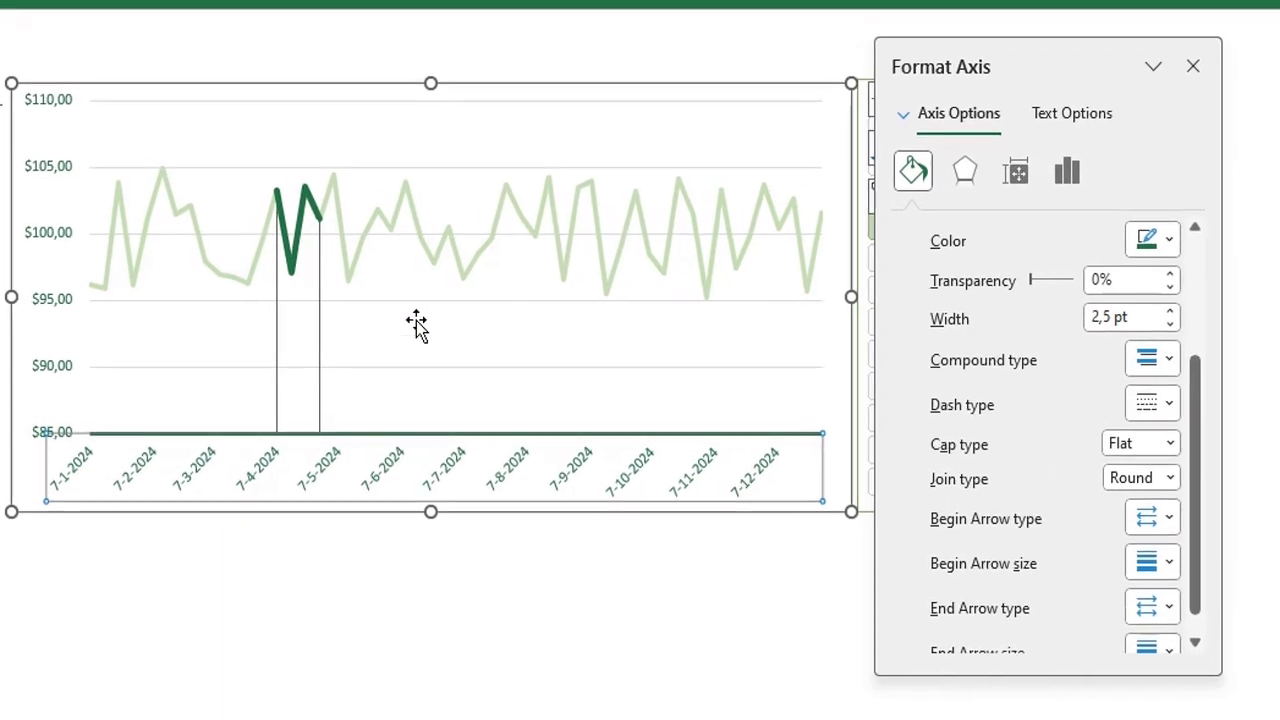
- Color the vertical error bars of the highlighted month dark green and give them a dashed line style
left_click(319, 331)
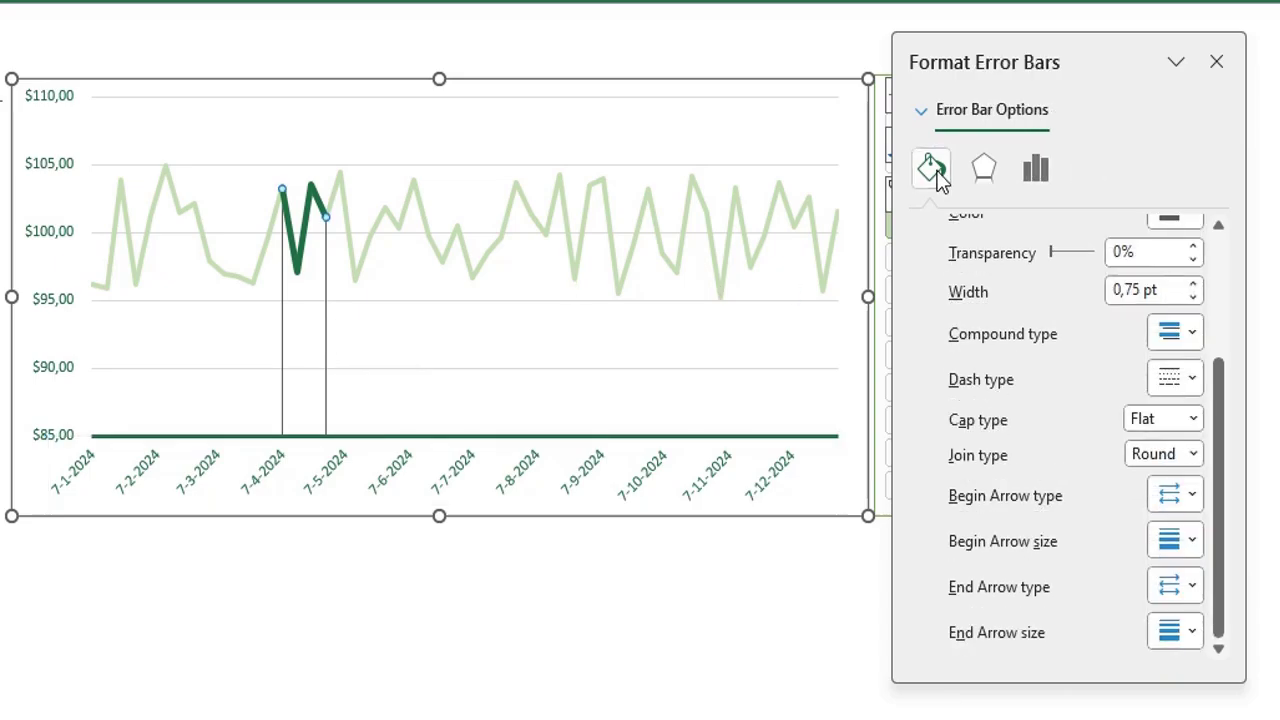
scroll(964, 301, "up", 3)
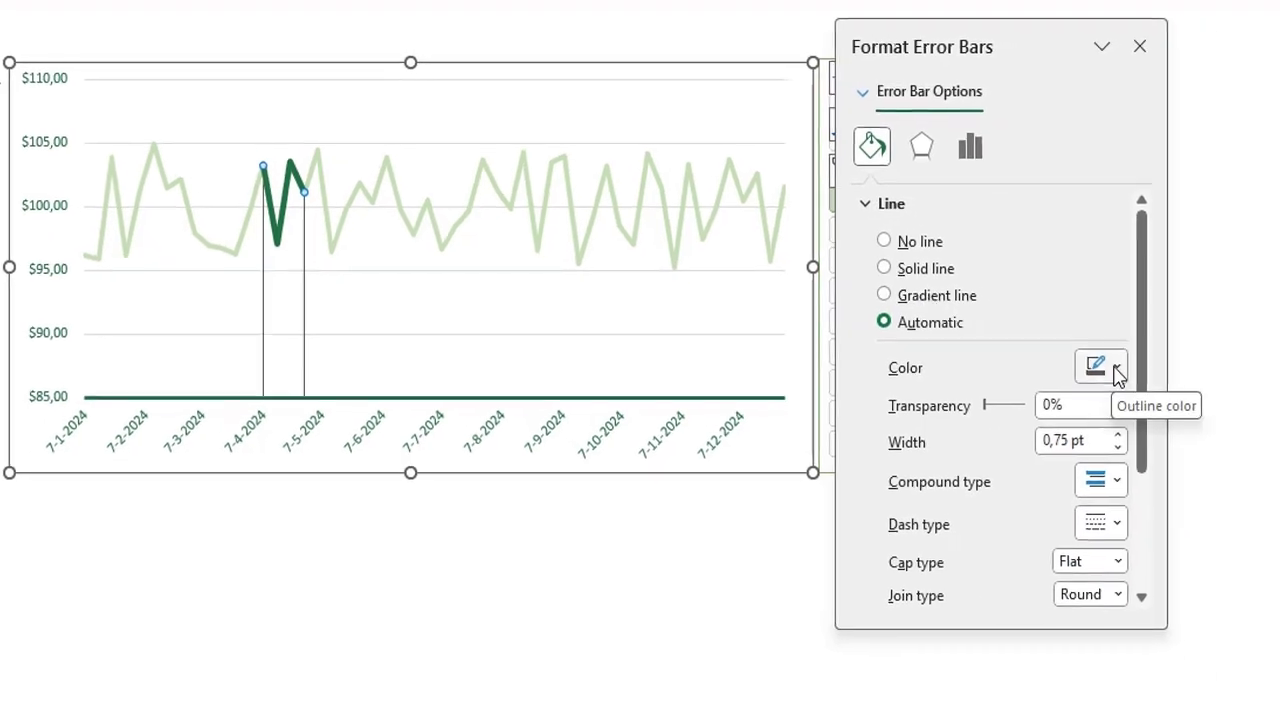
left_click(1190, 408)
left_click(1013, 662)
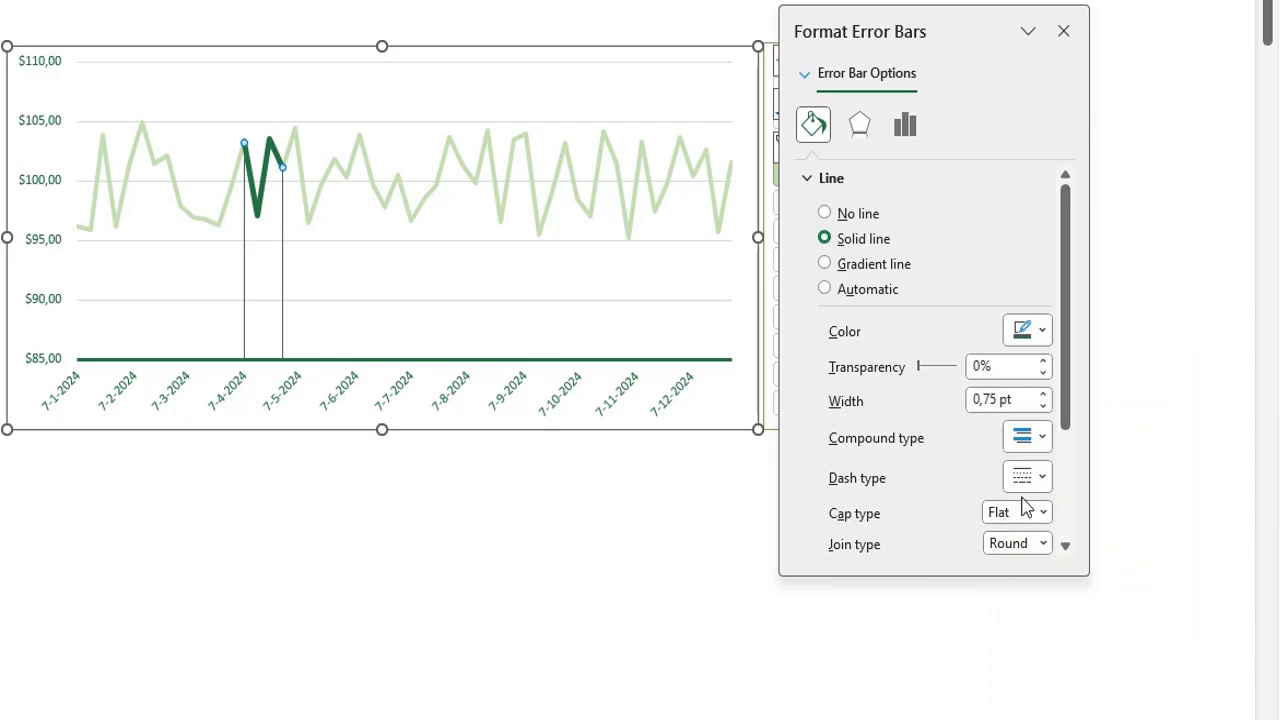
scroll(1040, 428, "down", 1)
left_click(1040, 424)
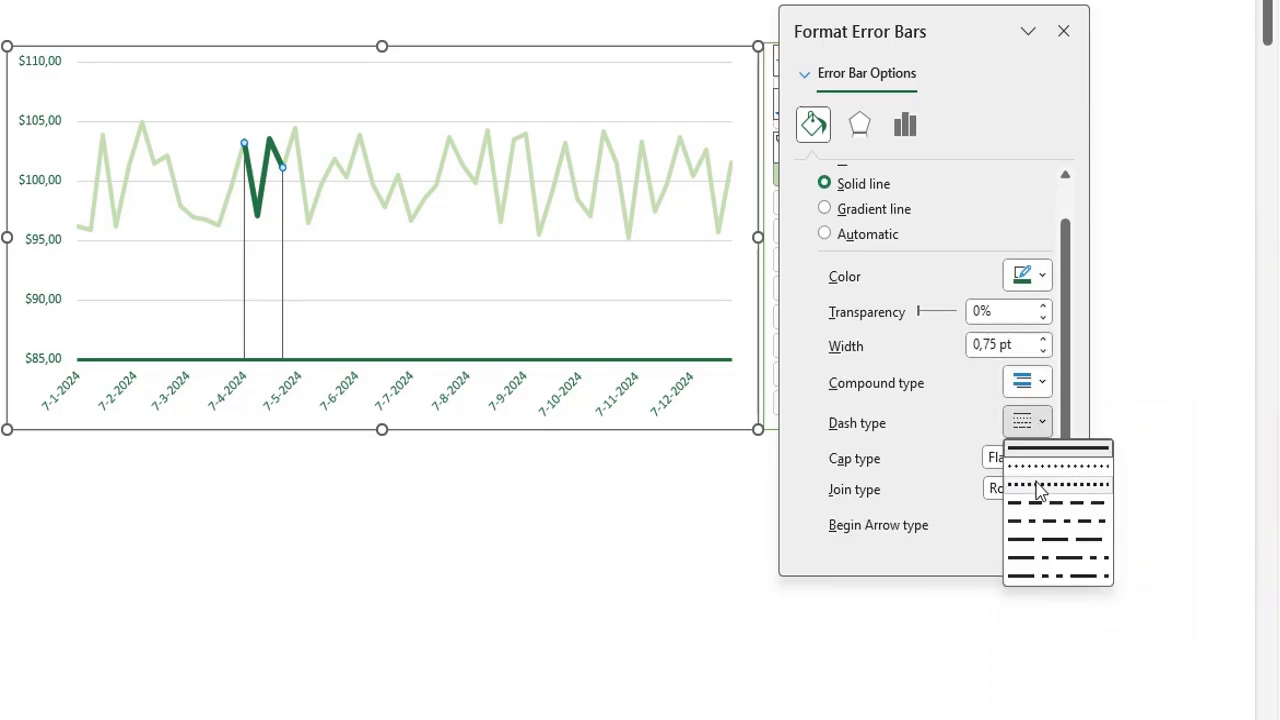
left_click(1040, 466)
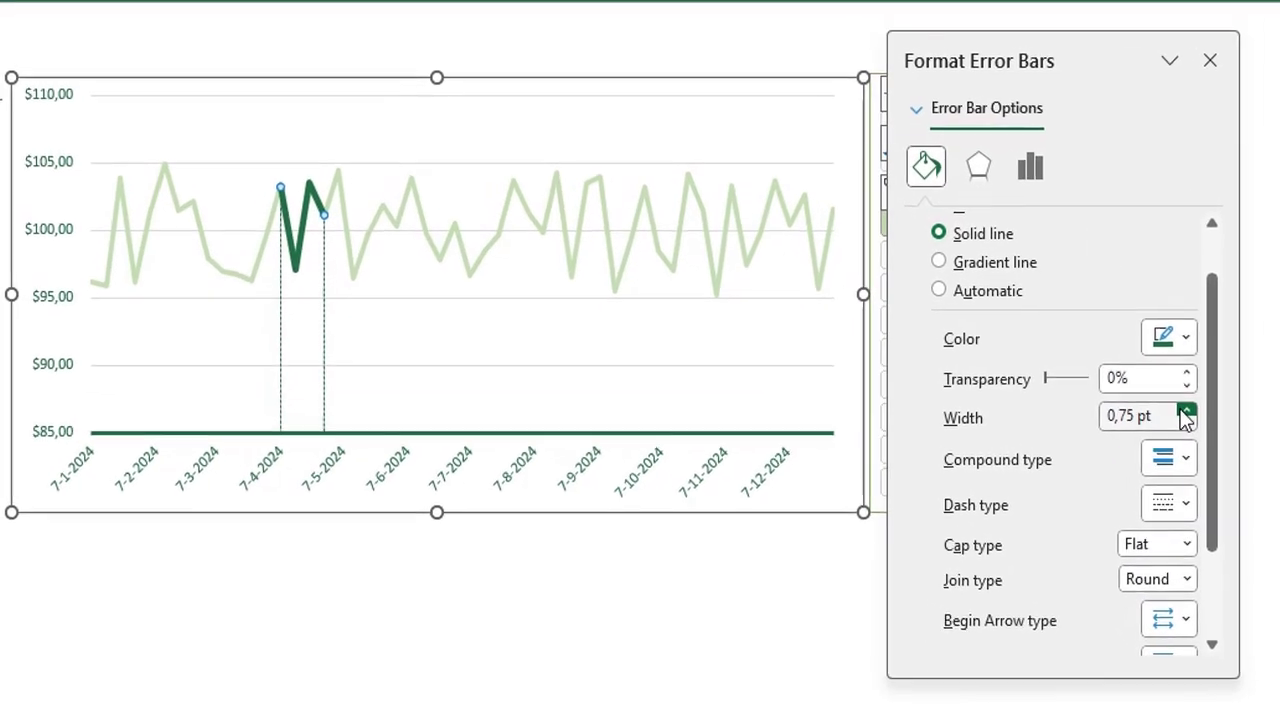
- Set the width of the error bar lines to 2,25 pt and deselect the chart
left_click(1186, 411)
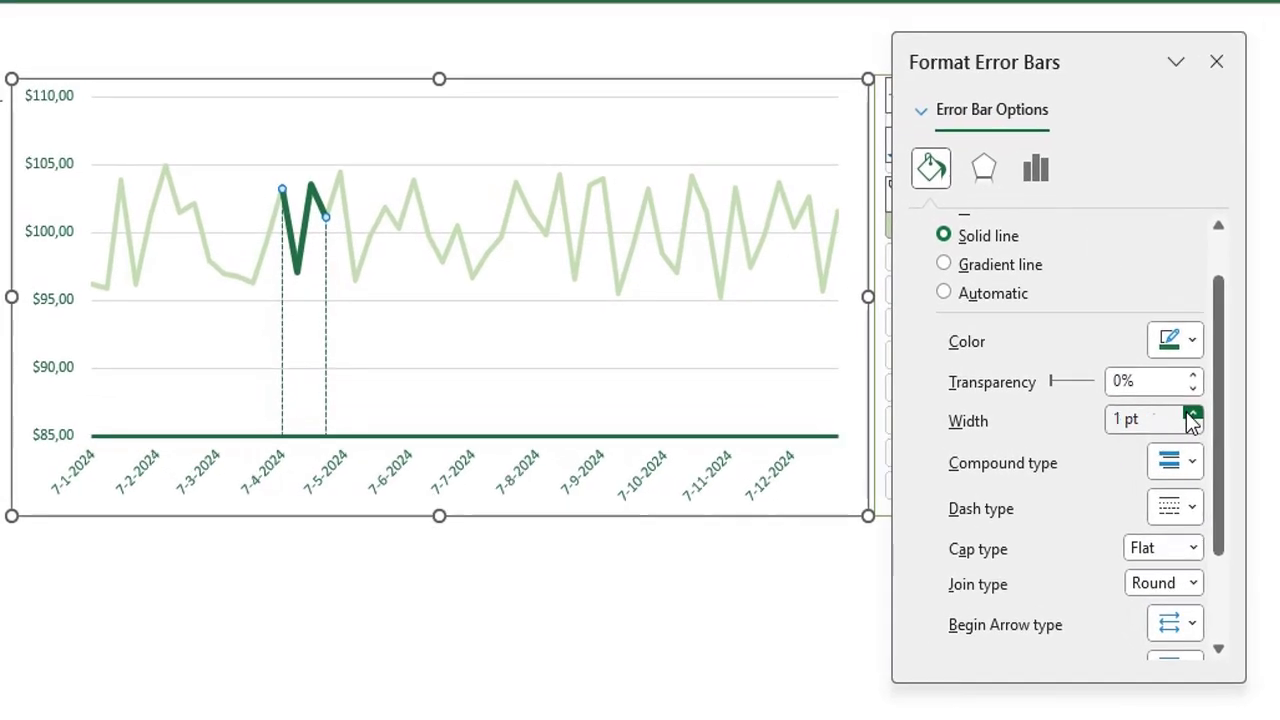
left_click(1186, 411)
left_click(1186, 411)
left_click(1186, 411)
left_click(1186, 411)
left_click(1186, 411)
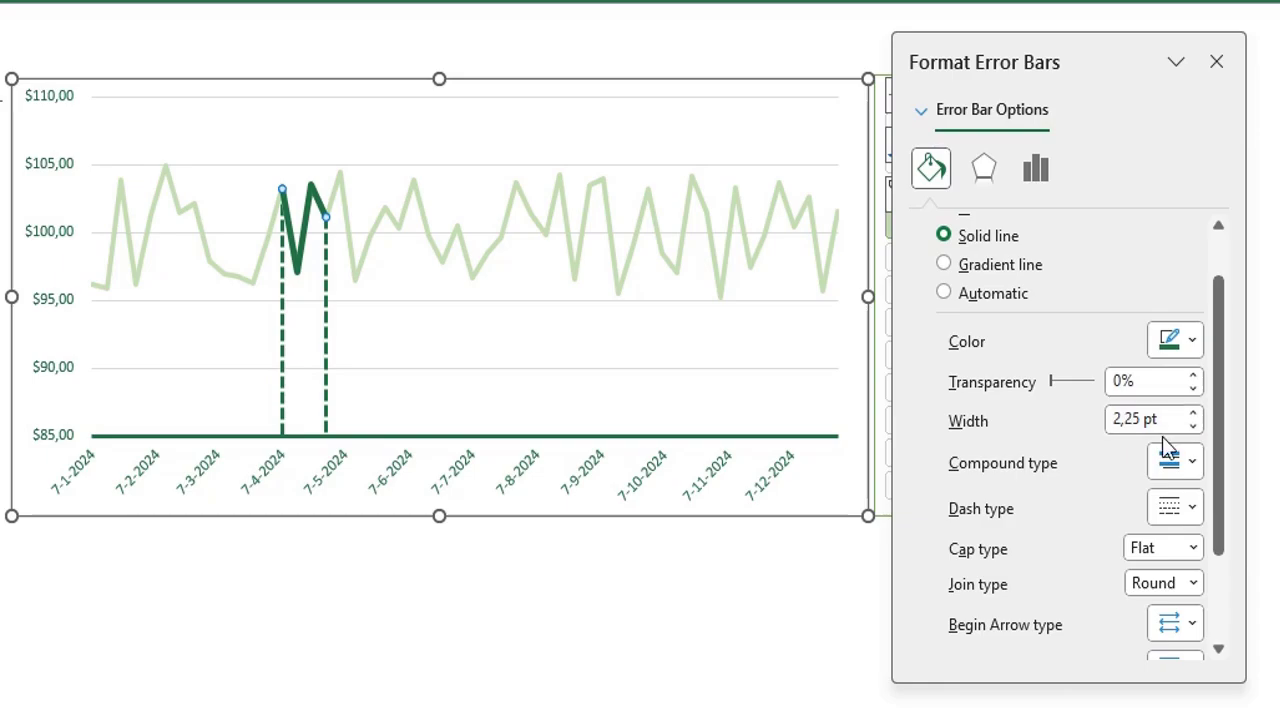
left_click(352, 697)
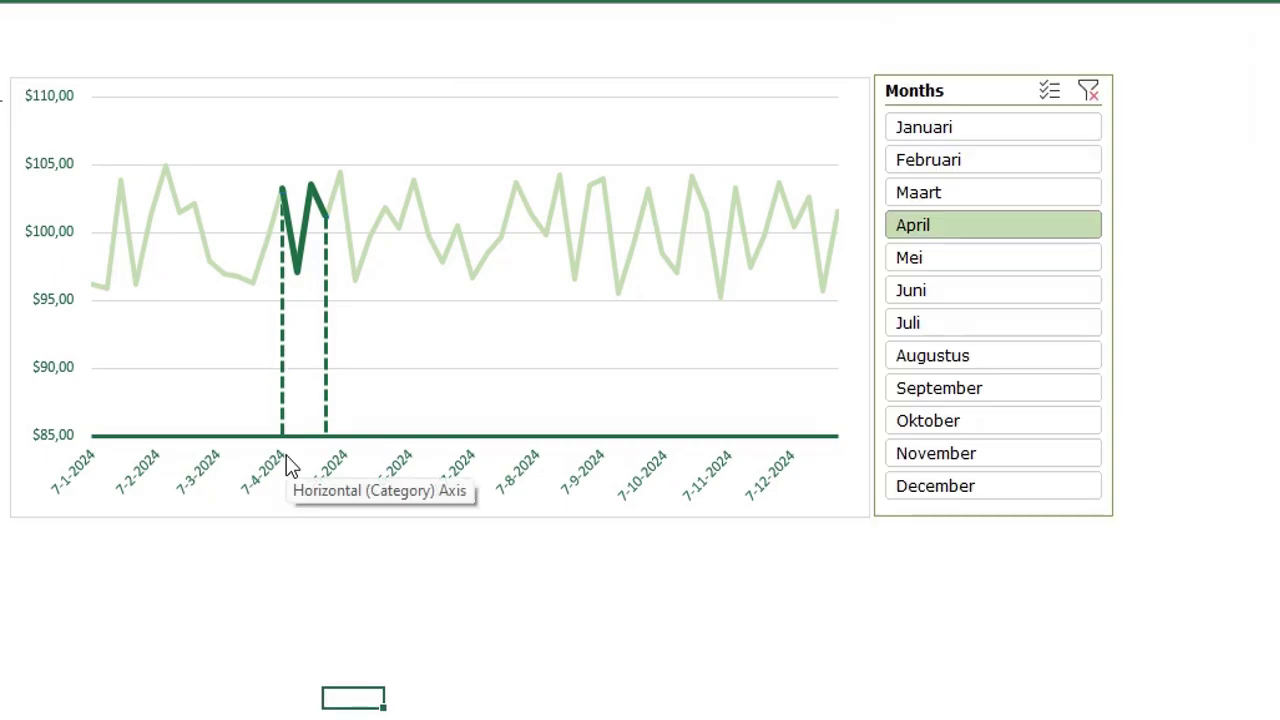
key("Left")
key("Up")
key("Up")
key("Up")
- Add data labels to the "Data label" series, positioned to the right of its point
left_click(301, 340)
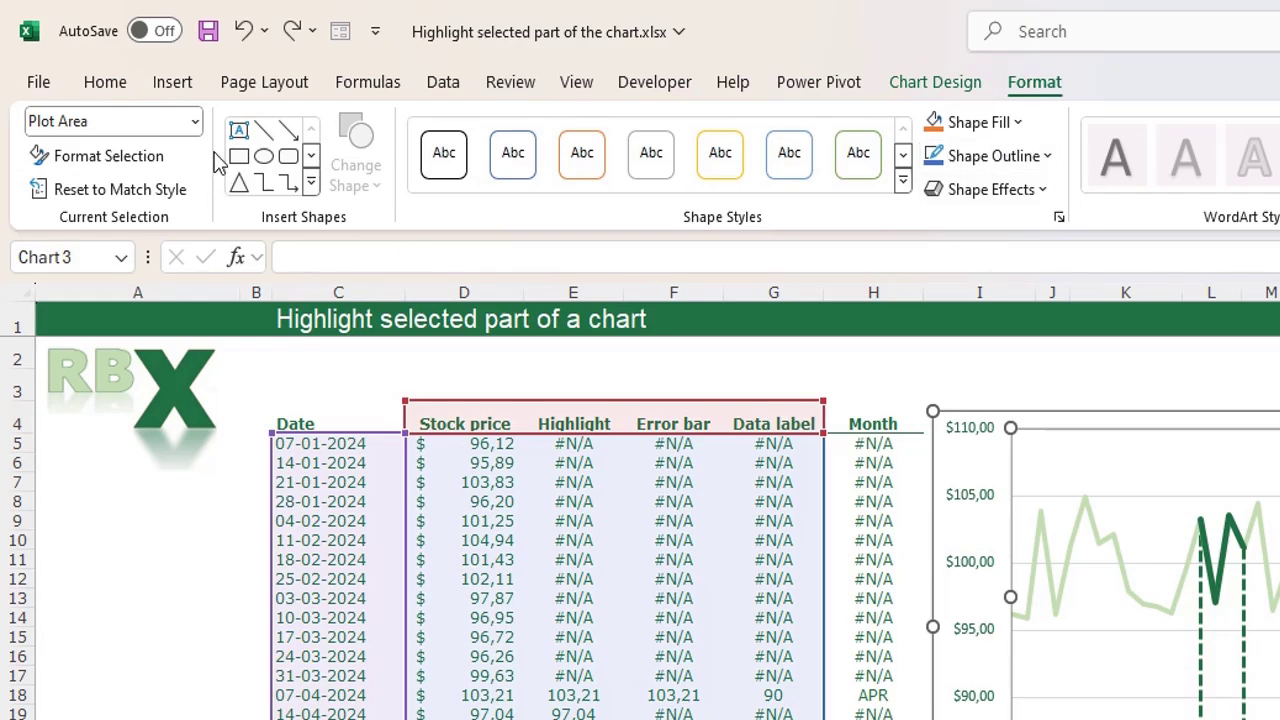
left_click(195, 121)
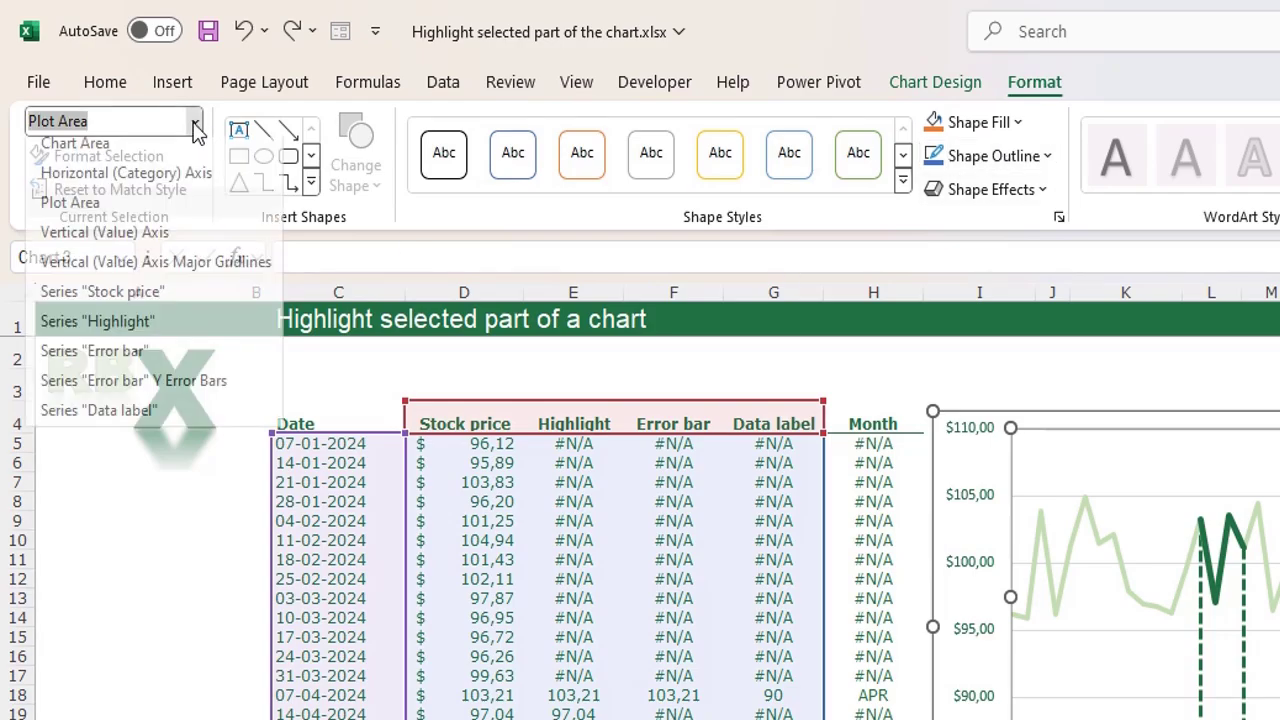
left_click(128, 424)
left_click(932, 86)
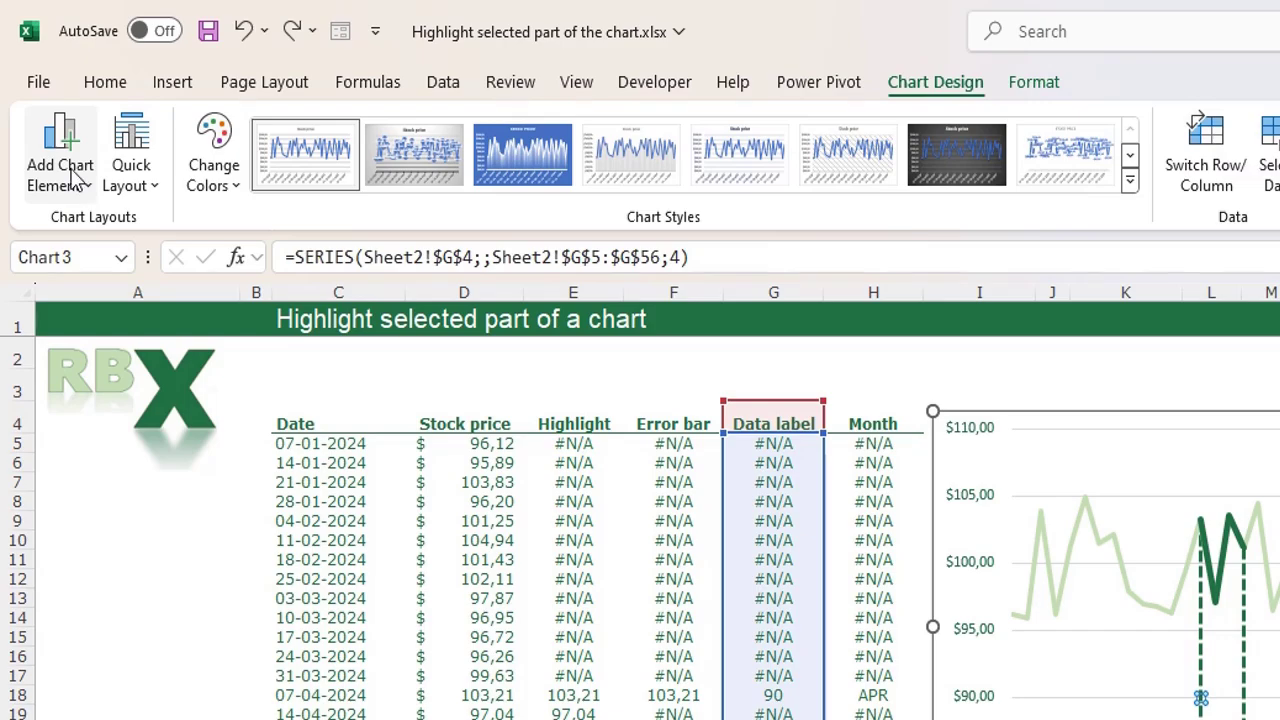
left_click(75, 178)
mouse_move(105, 340)
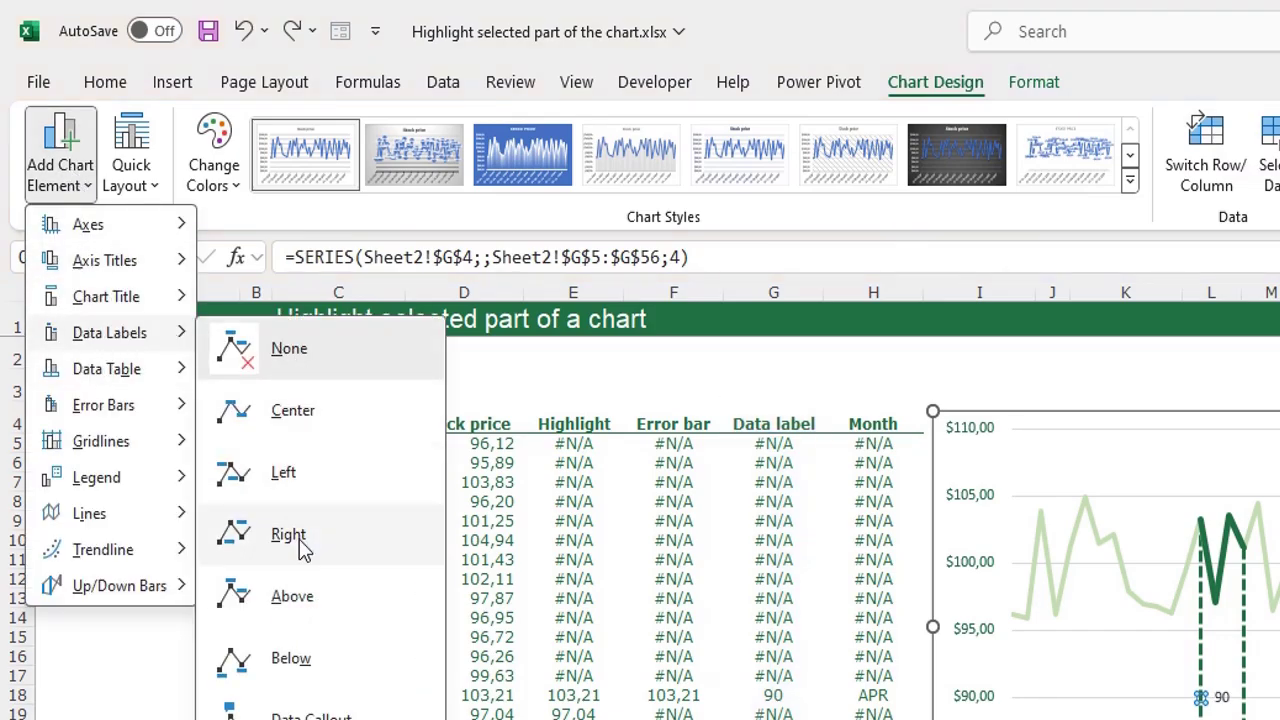
left_click(292, 536)
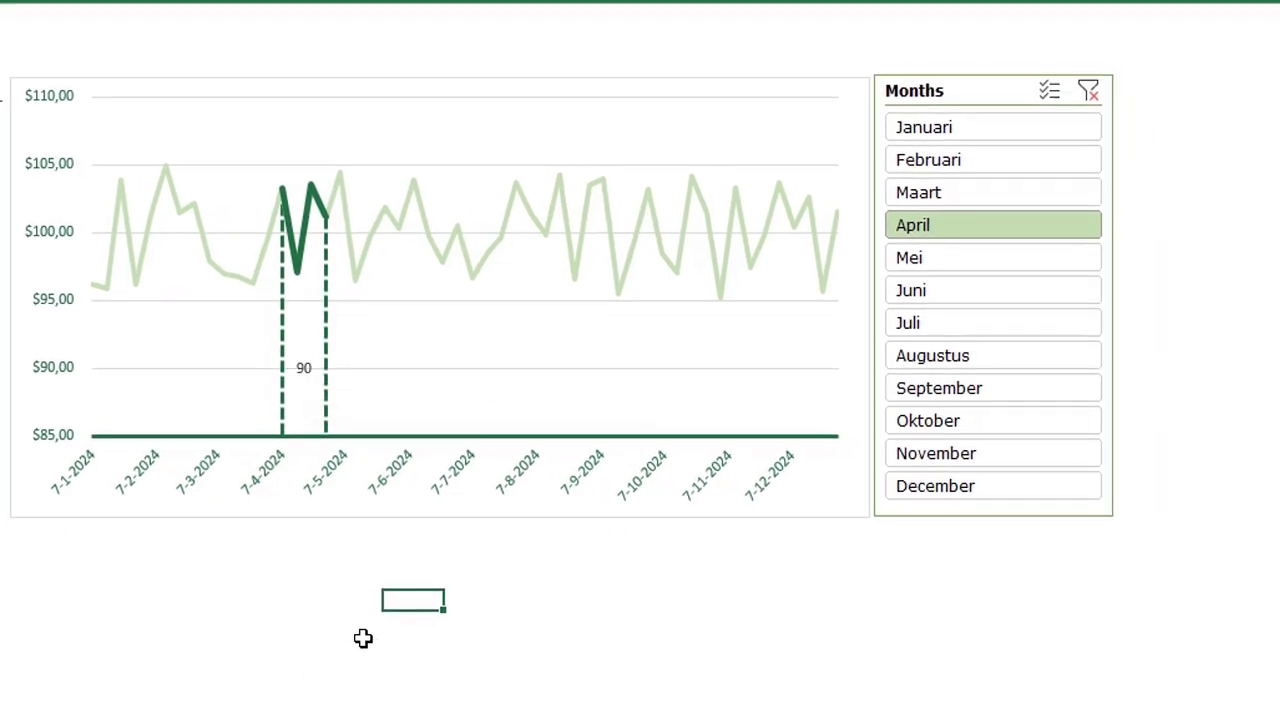
- Make the data label show the Month column cells instead of its value, and format its text bold and dark green
left_click(306, 370)
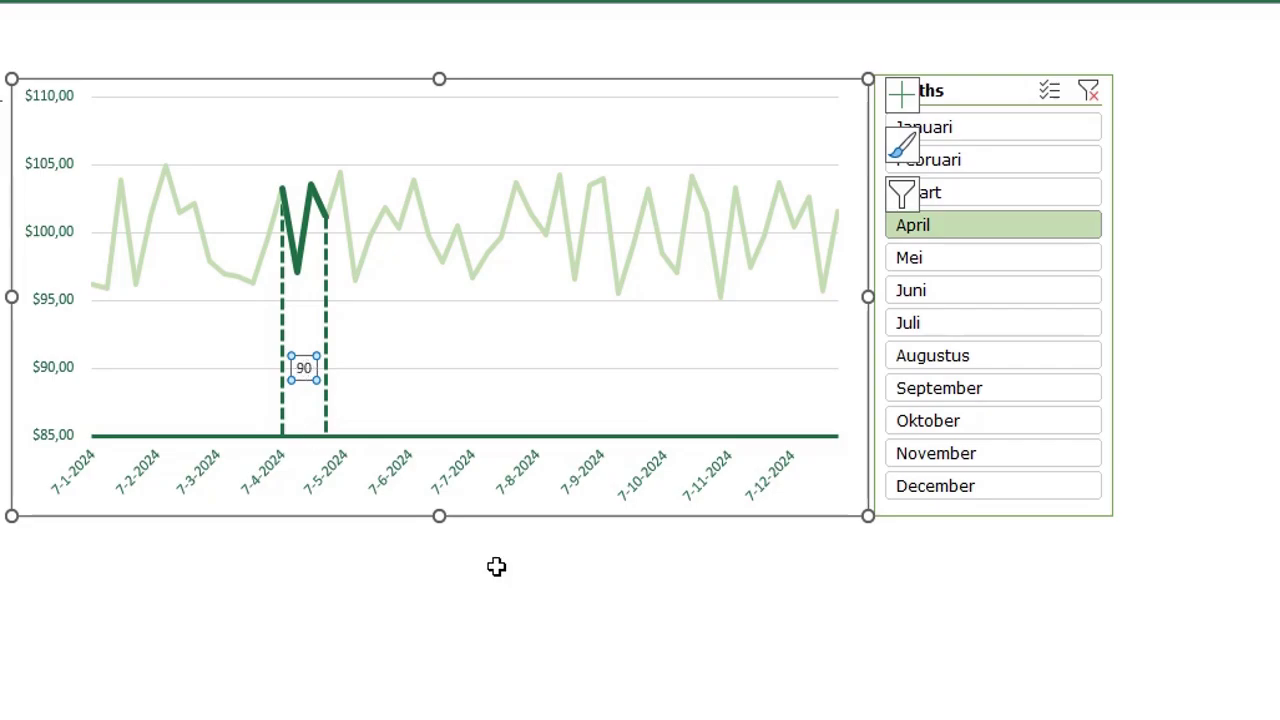
key("ctrl+1")
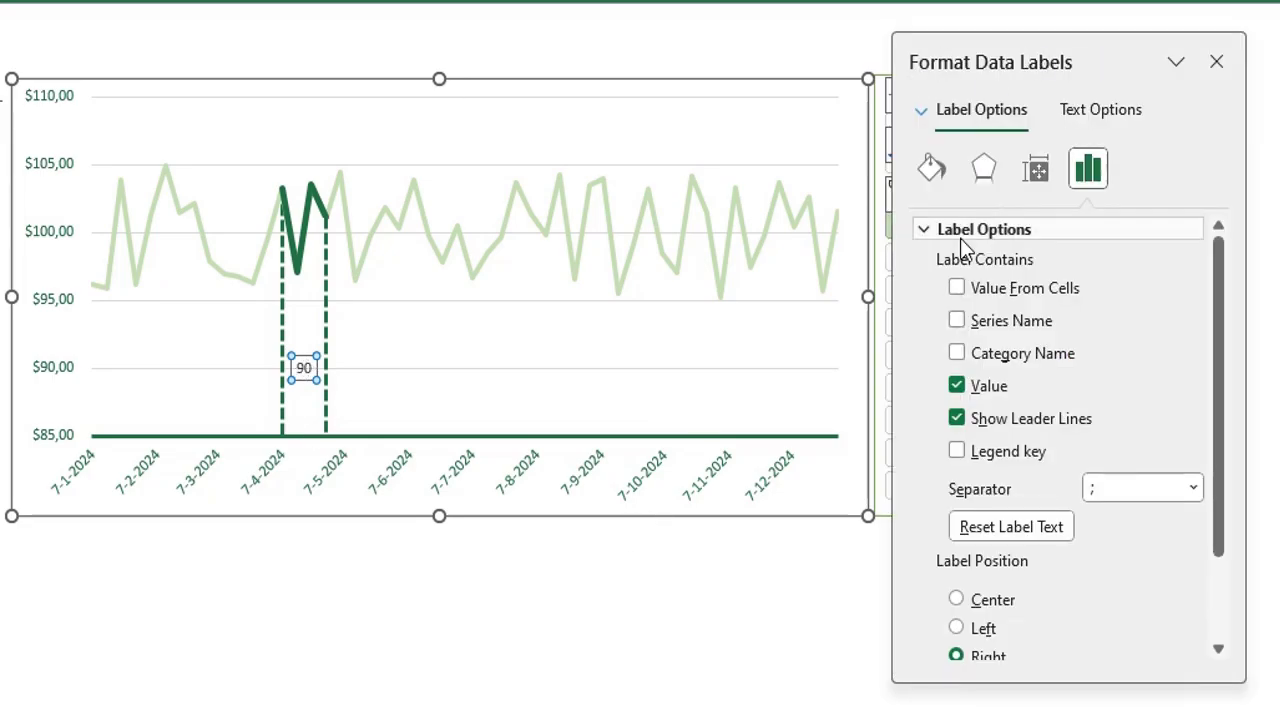
left_click(957, 289)
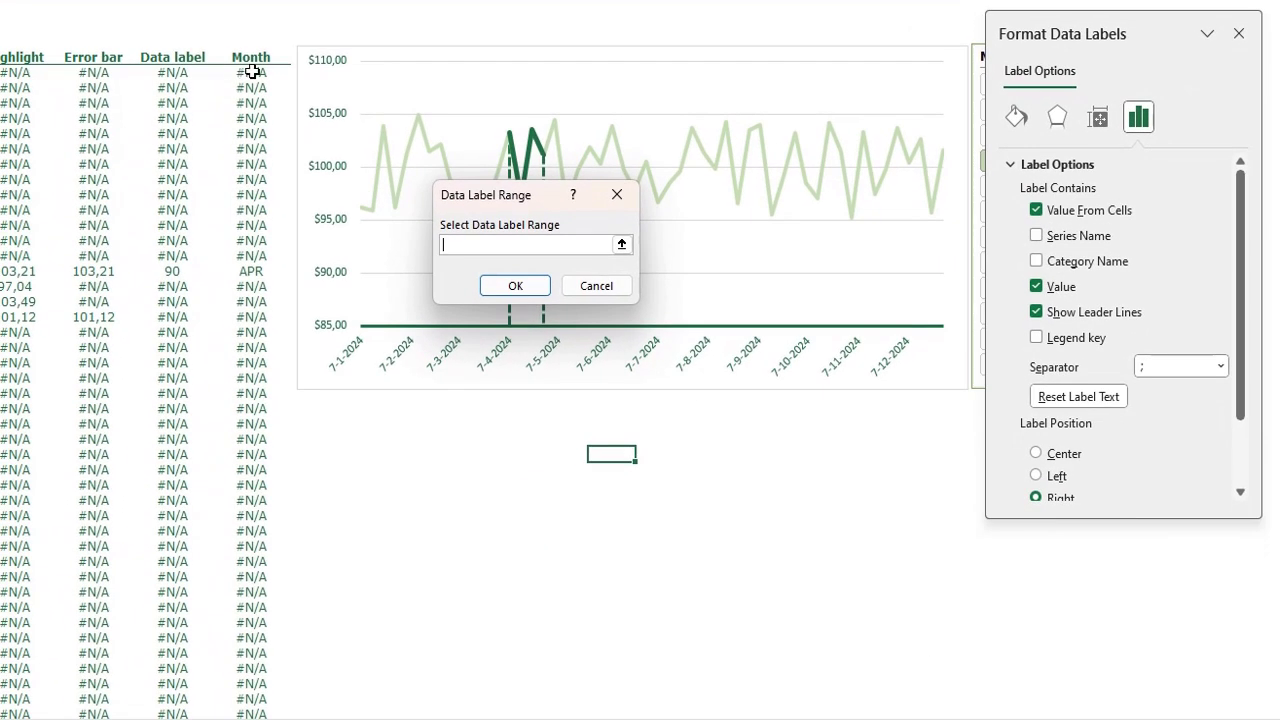
left_click_drag(252, 72, 265, 670)
left_click(527, 289)
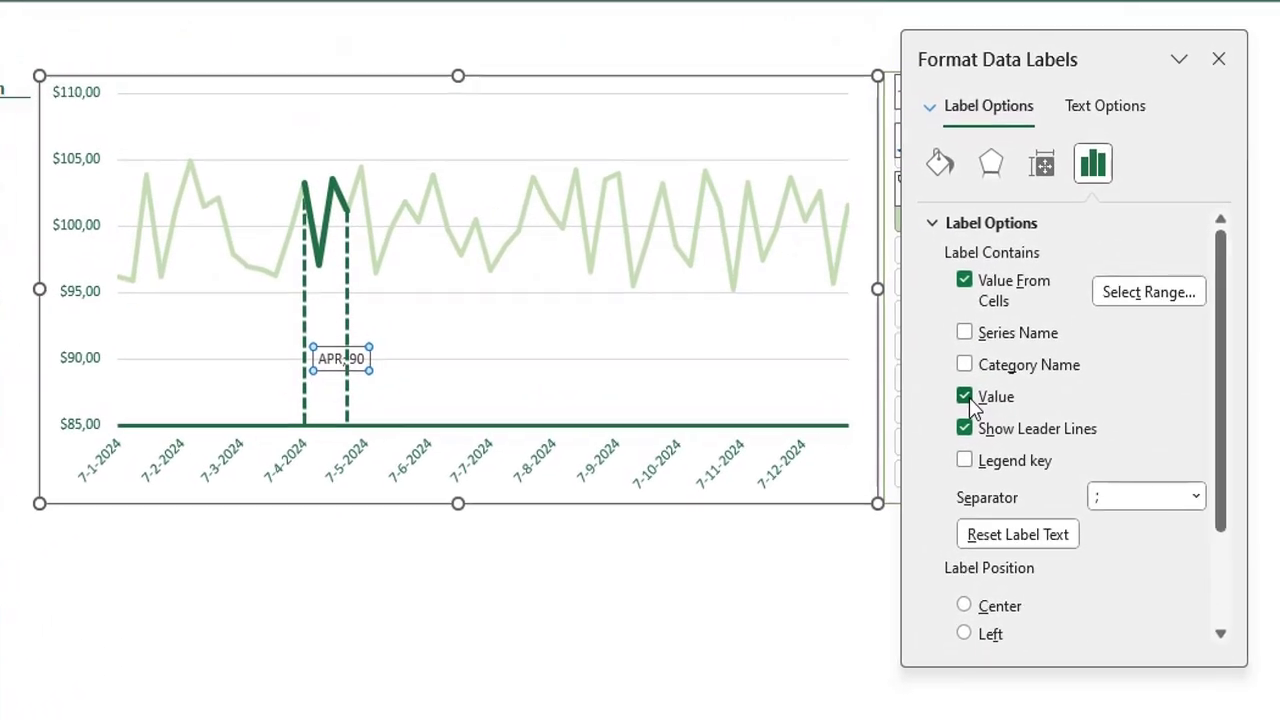
left_click(966, 398)
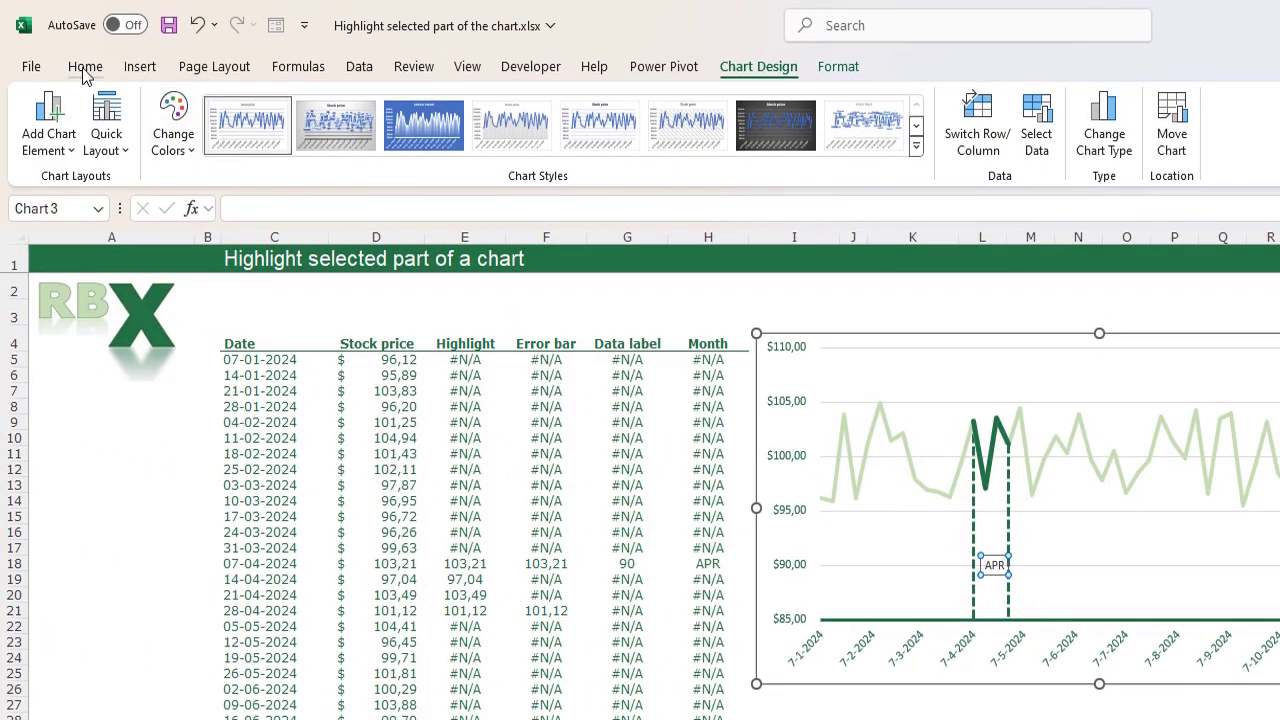
left_click(85, 70)
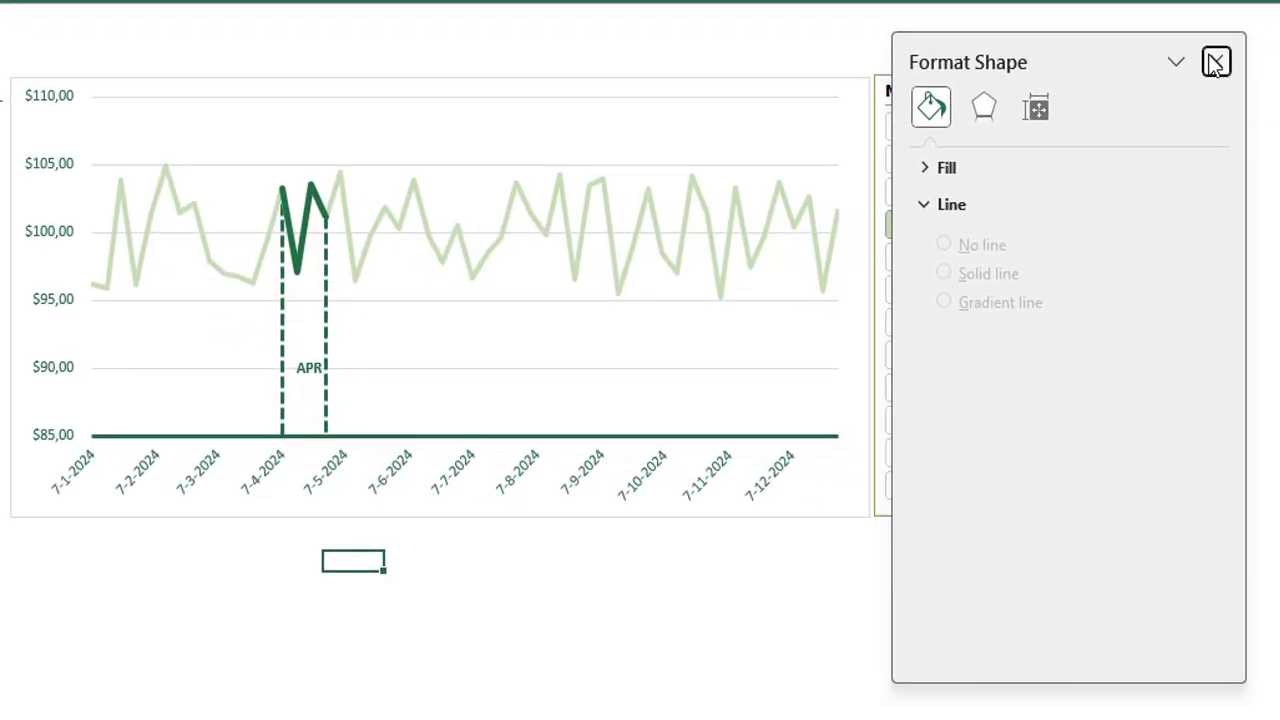
left_click(1279, 317)
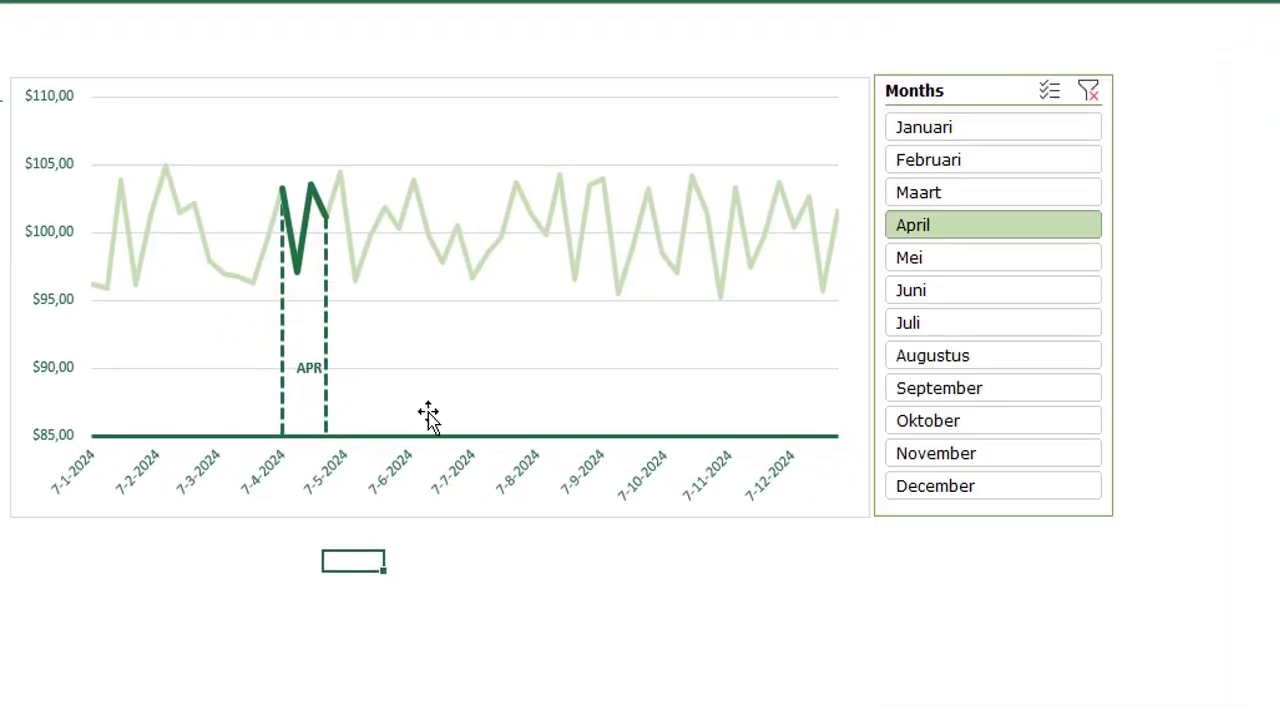
- Delete the chart's major horizontal gridlines
left_click(513, 383)
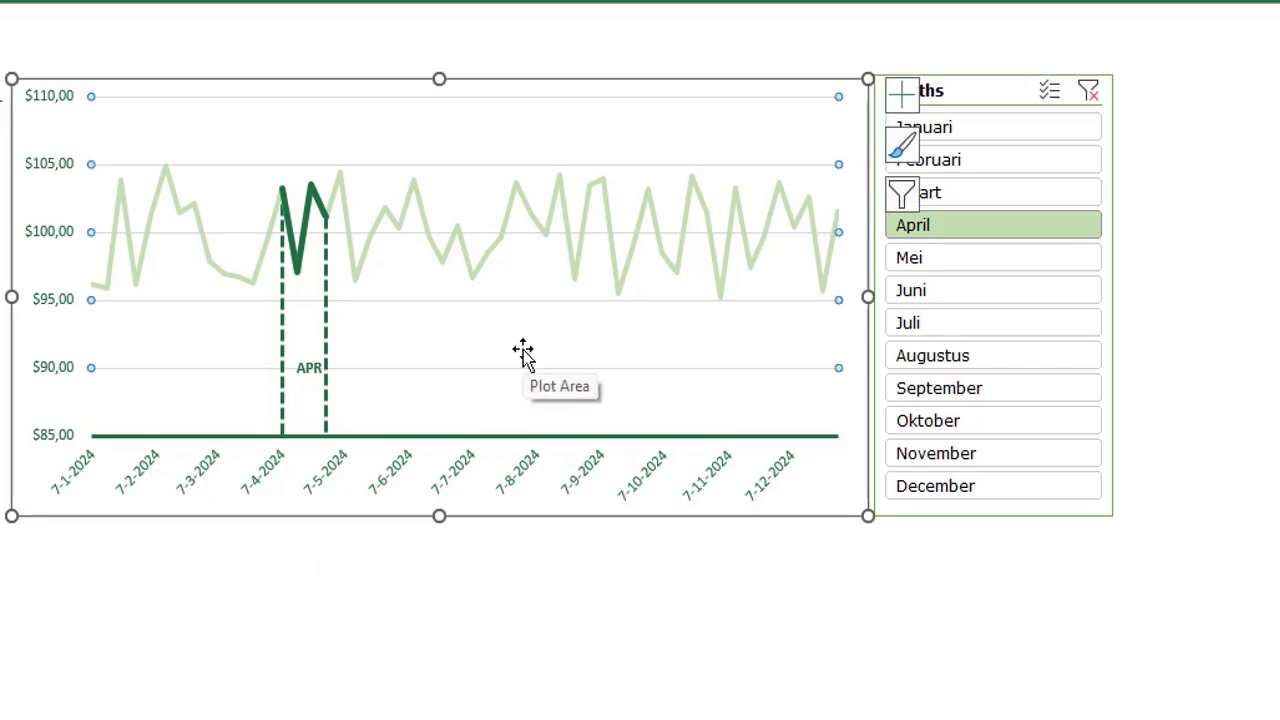
key("Delete")
left_click(518, 638)
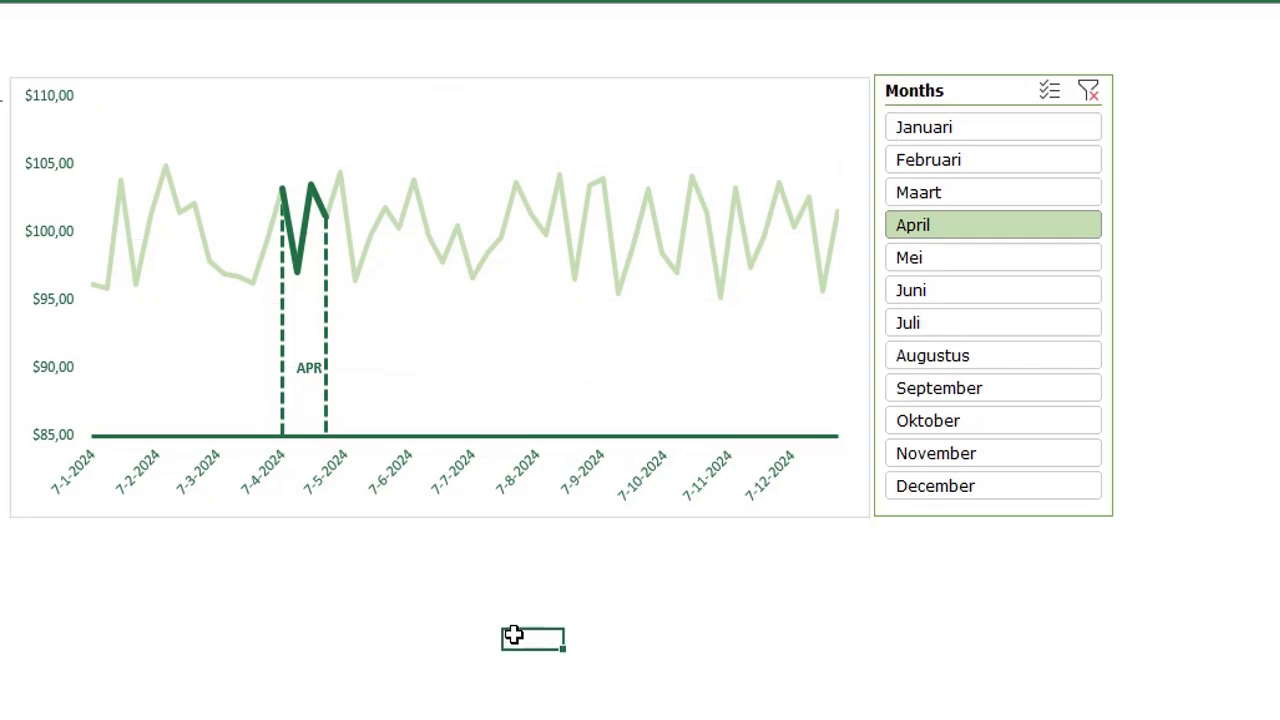
- Remove the outline around the chart area
left_click(329, 95)
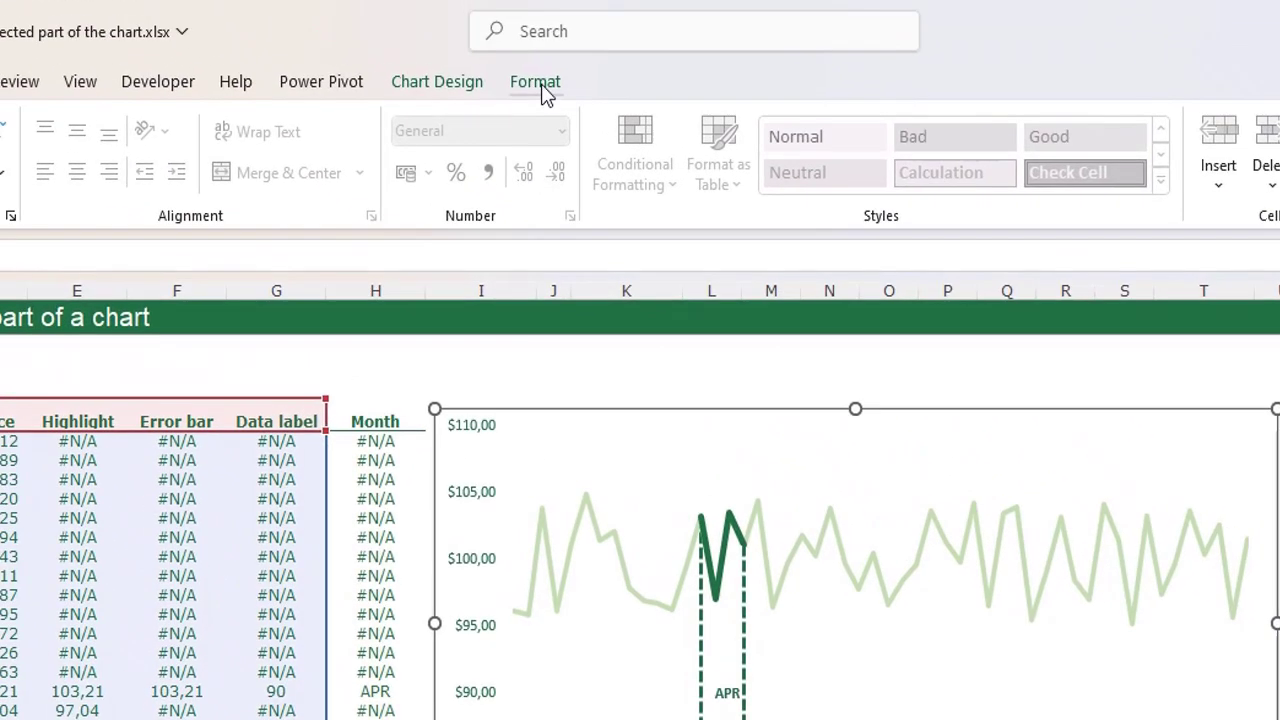
left_click(530, 80)
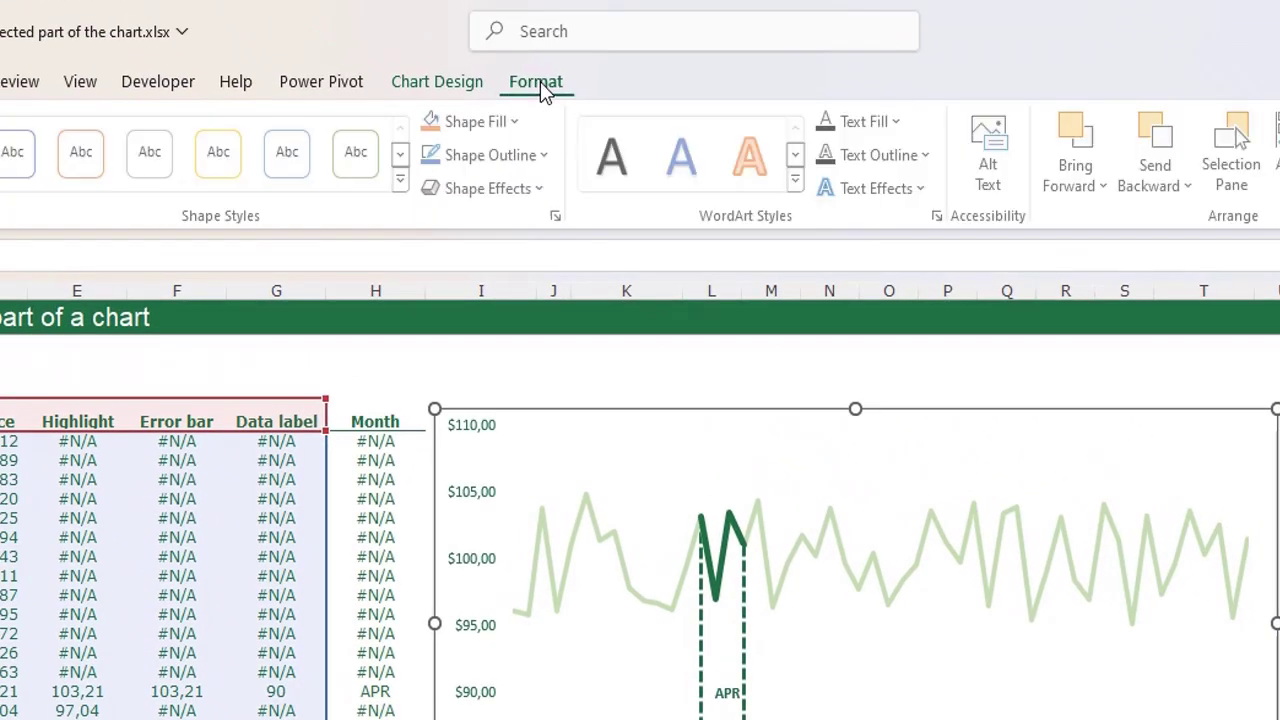
left_click(522, 160)
left_click(503, 611)
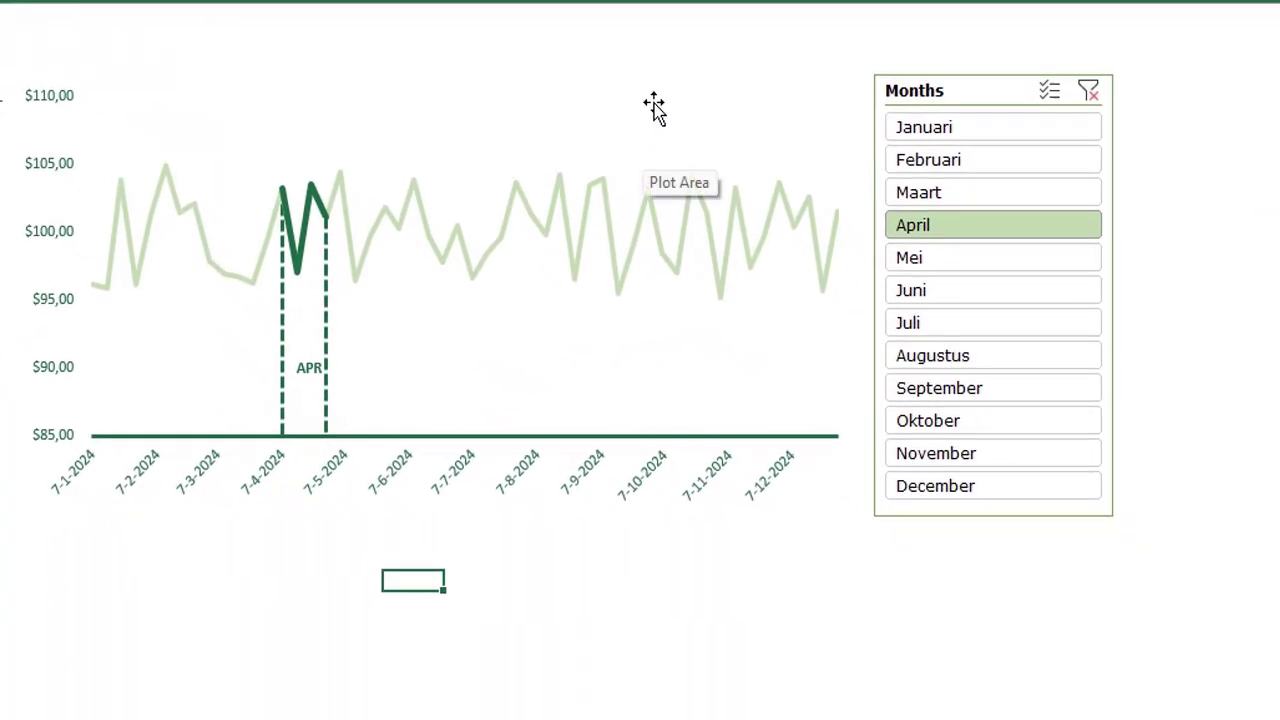
- Add a chart title and change its text to "Stock prices"
left_click(660, 104)
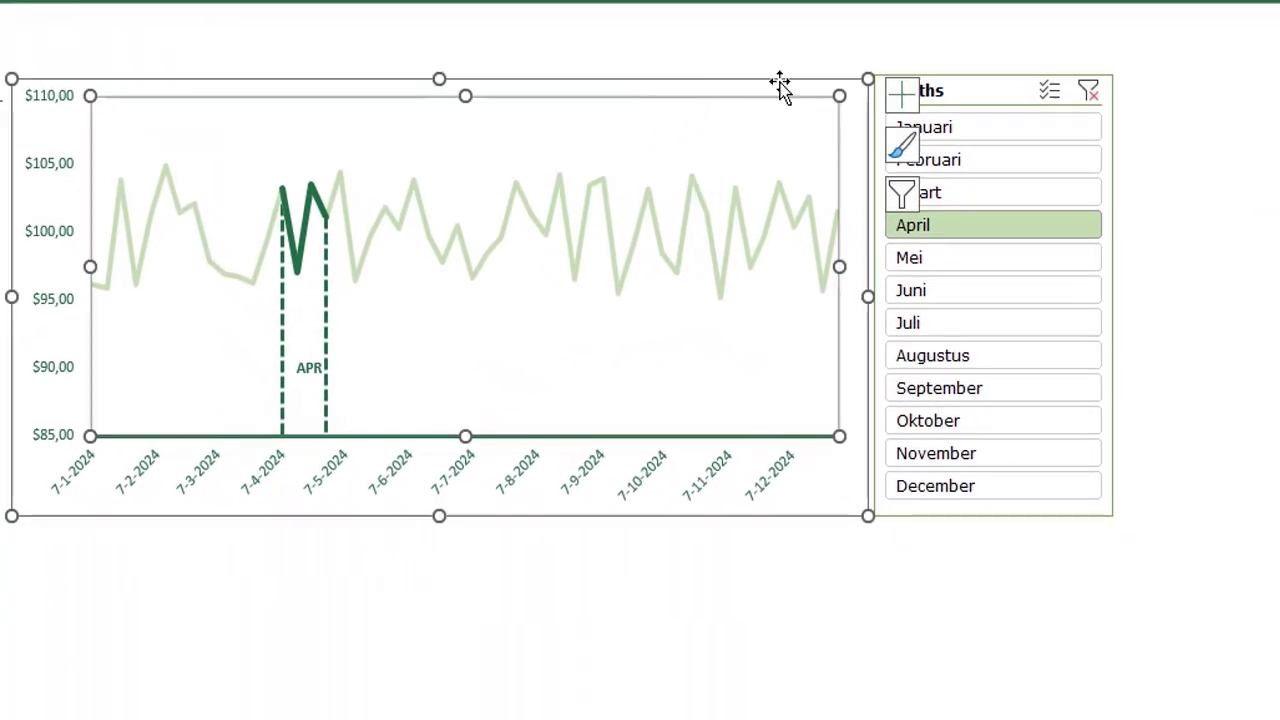
left_click(903, 96)
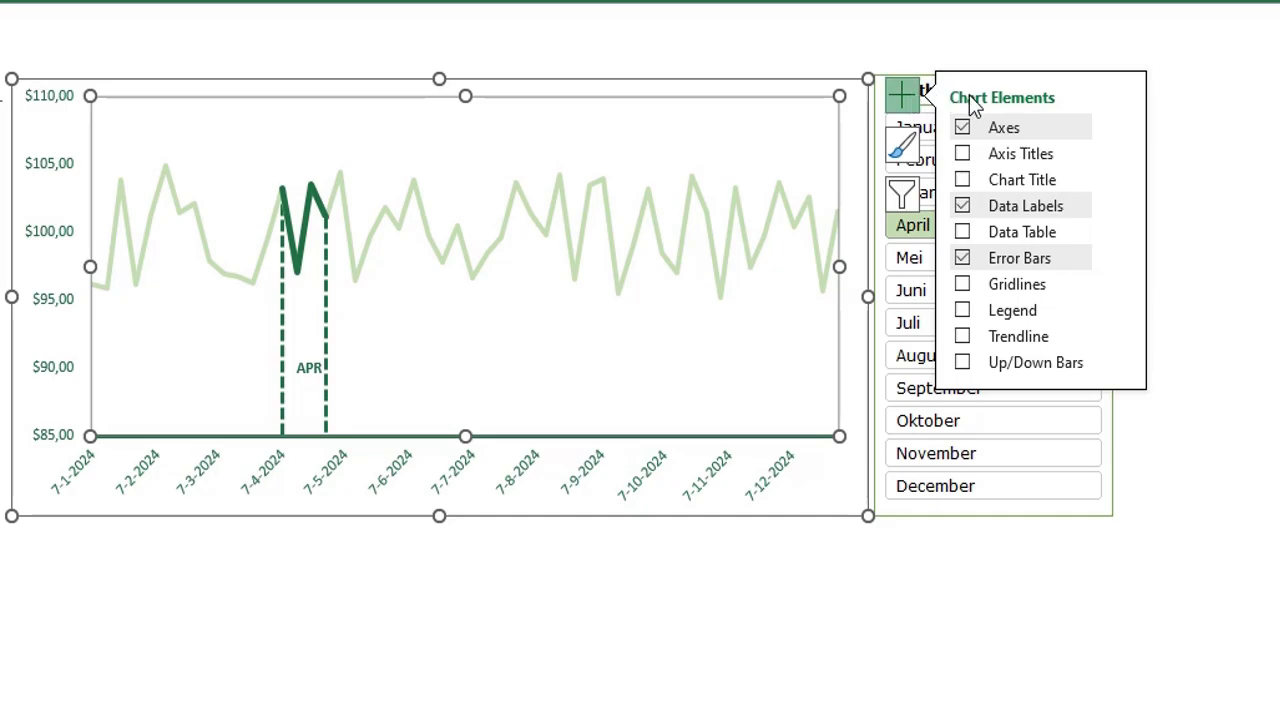
left_click(1008, 182)
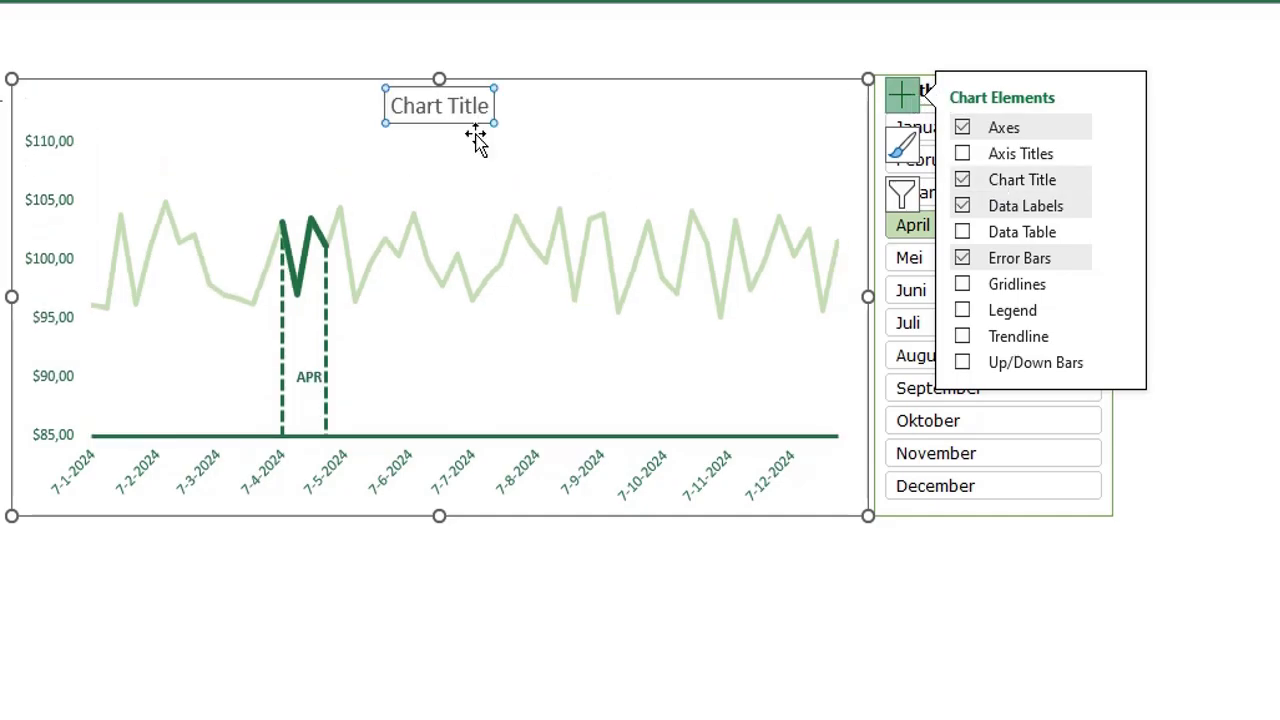
triple_click(449, 103)
key("Delete")
type("Stock price")
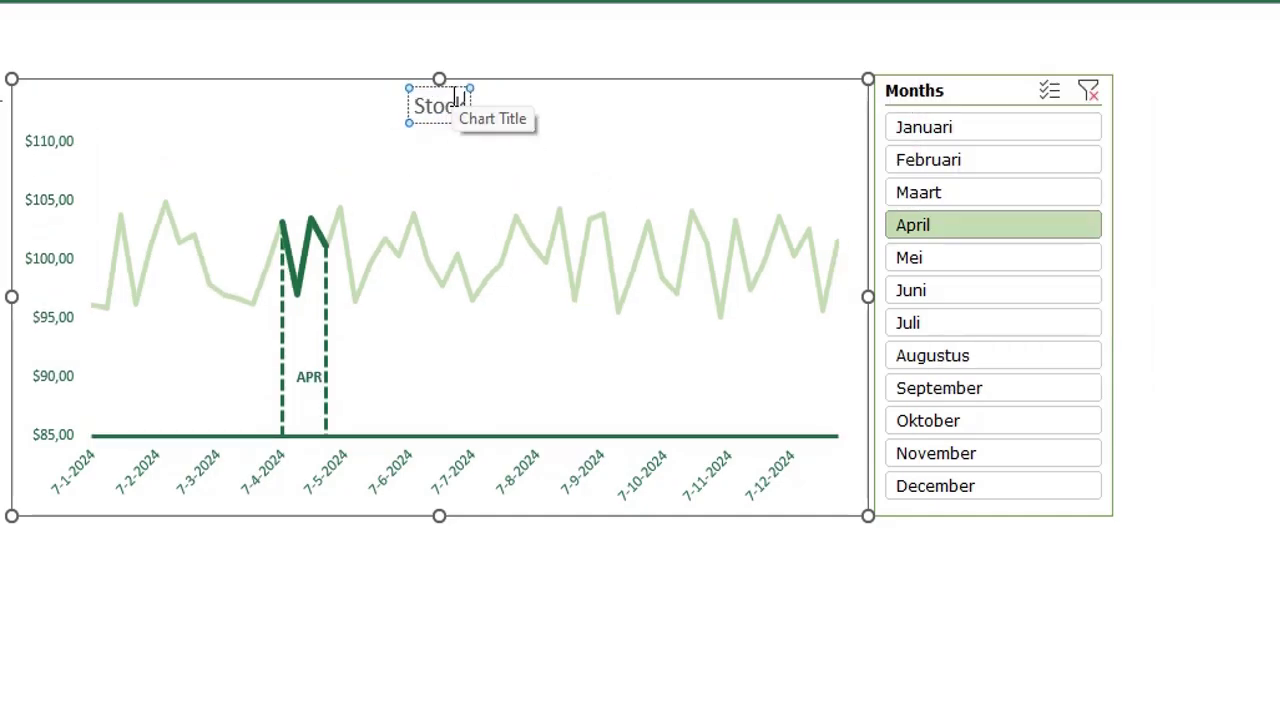
type("s")
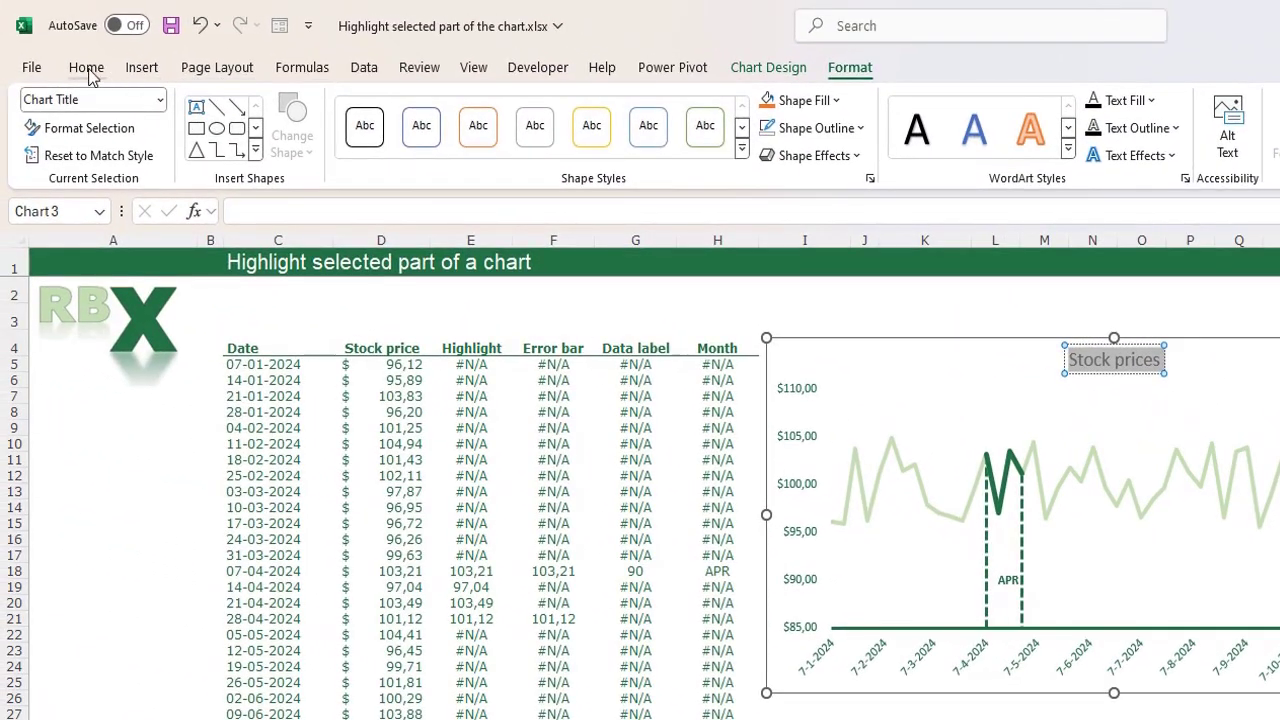
- Format the chart title bold and dark green with a larger font, and move it above the plot area's left end
left_click(88, 70)
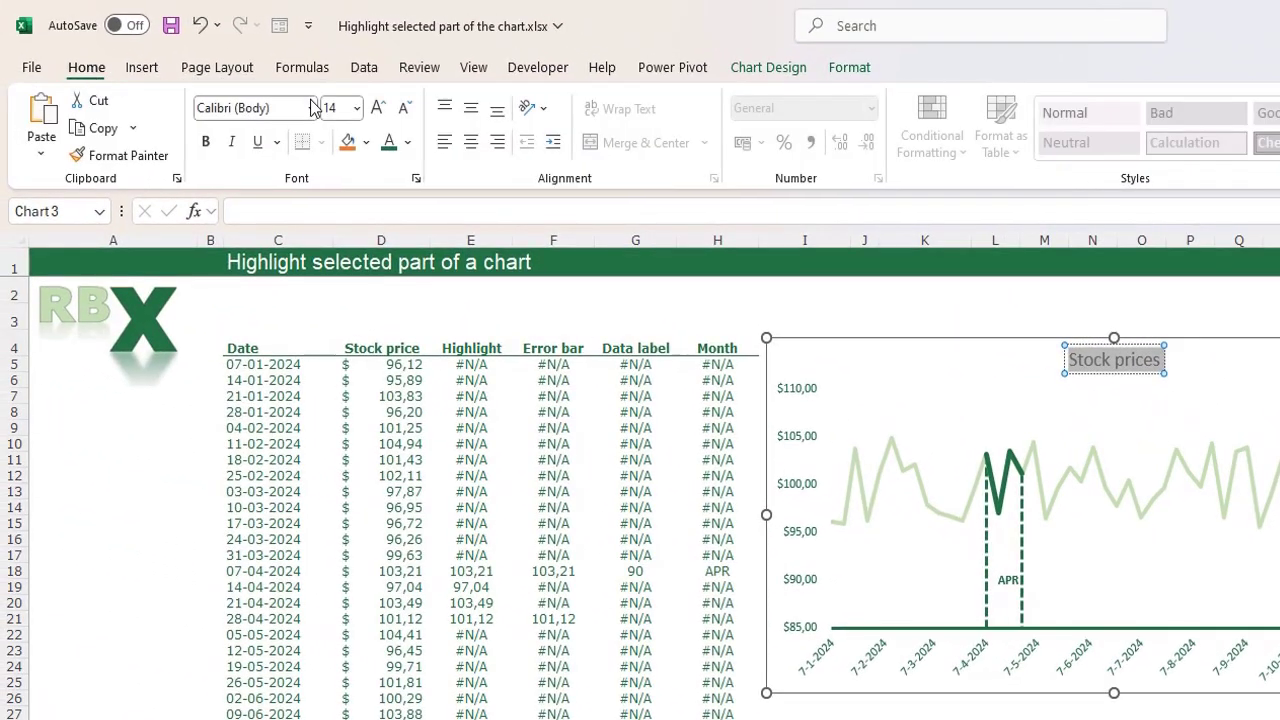
left_click(207, 142)
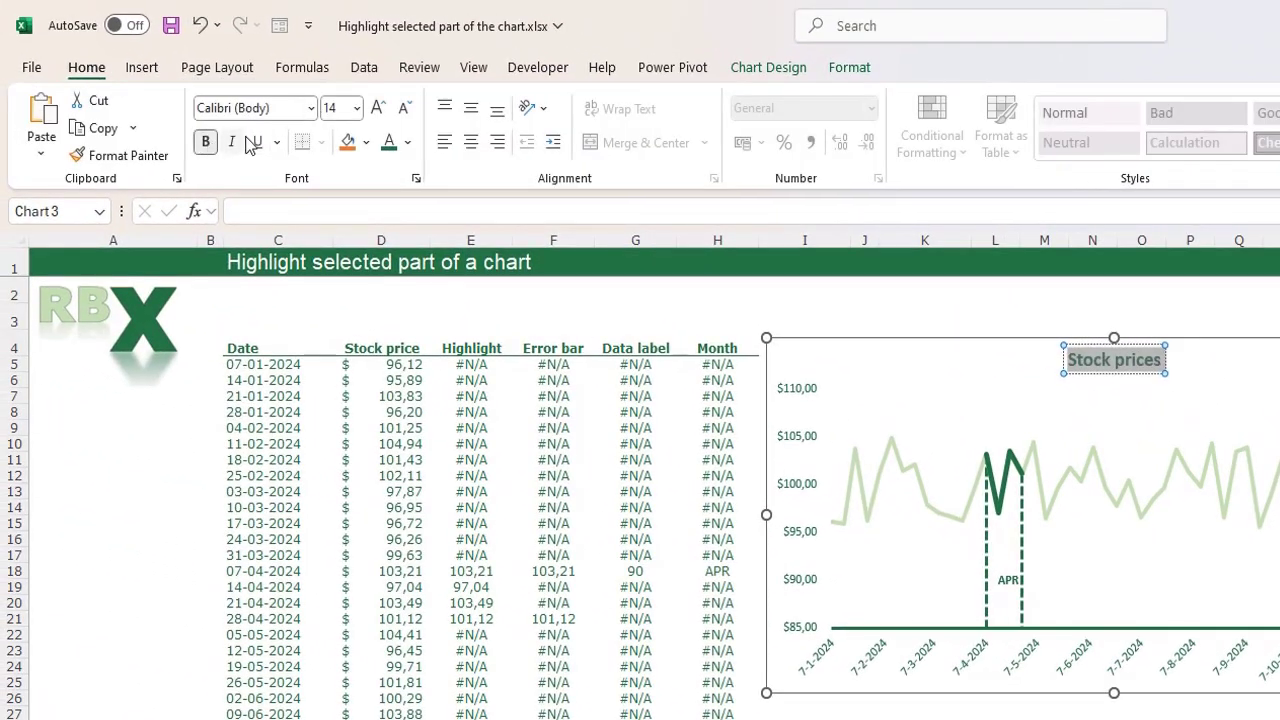
left_click(380, 108)
left_click_drag(1085, 363, 925, 370)
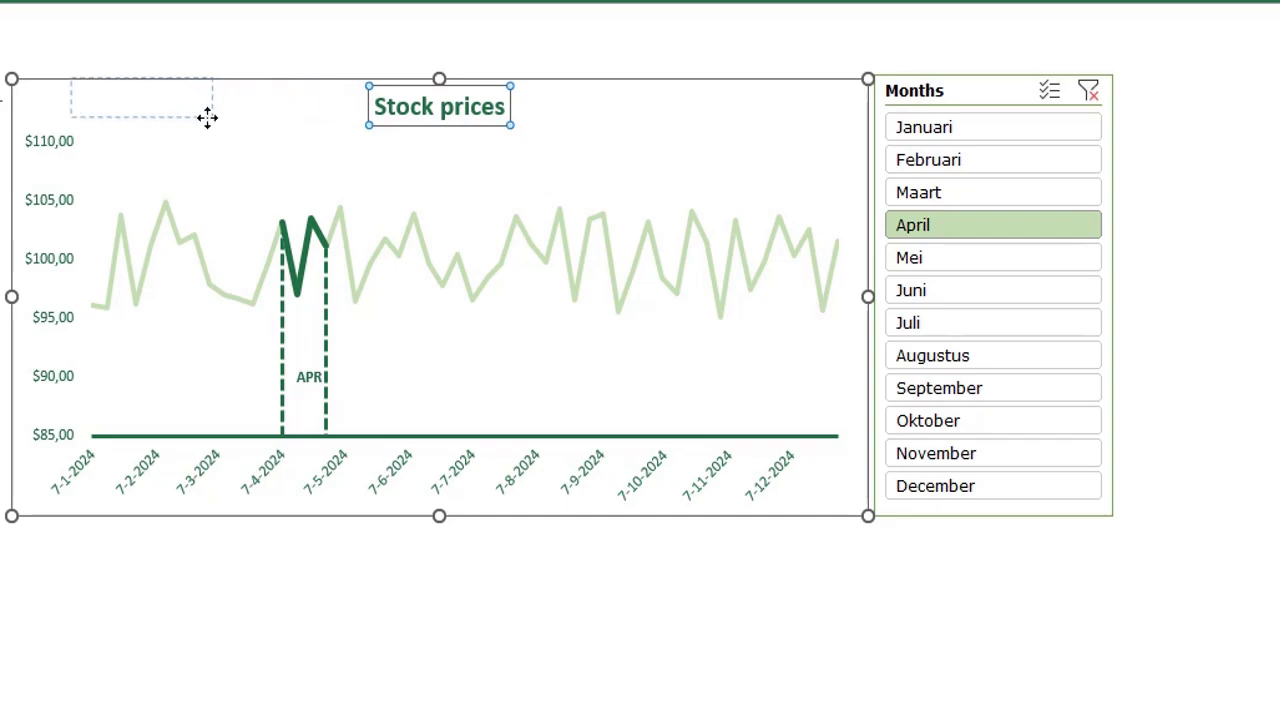
left_click_drag(207, 118, 213, 125)
left_click(622, 688)
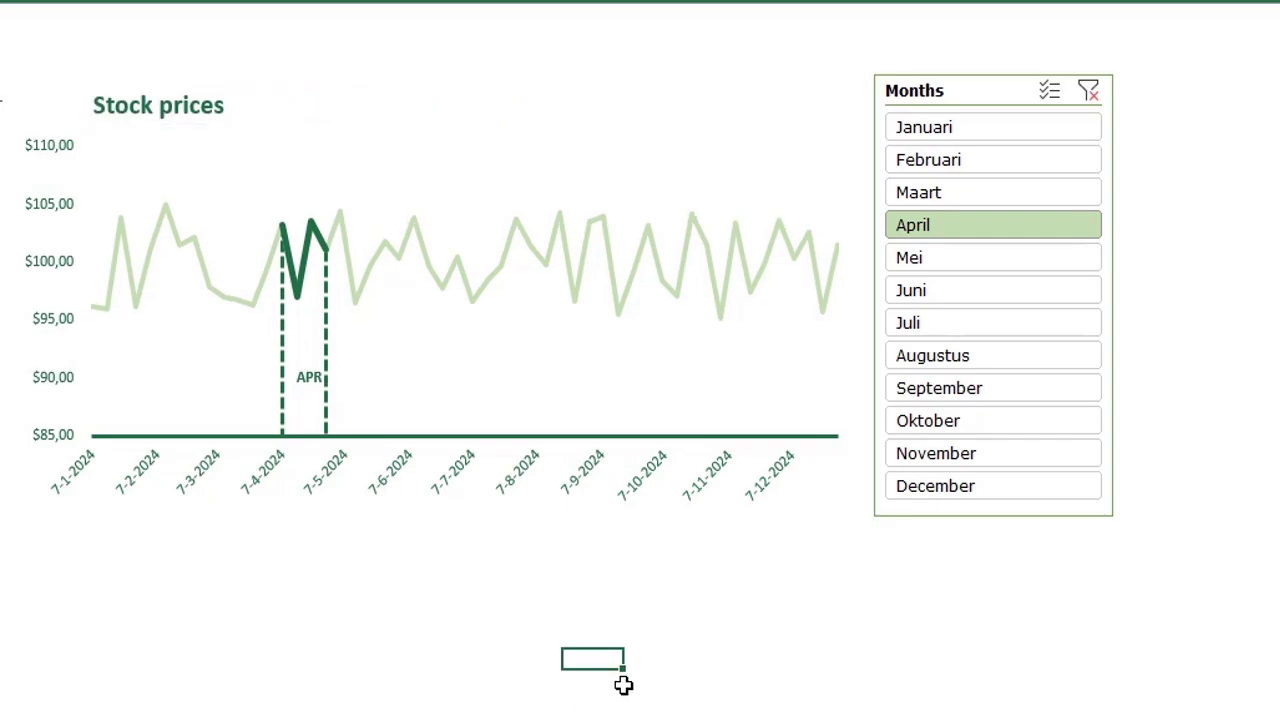
- Test the chart highlight by selecting Maart, April, Mei and Augustus one after another in the Months slicer
left_click(922, 196)
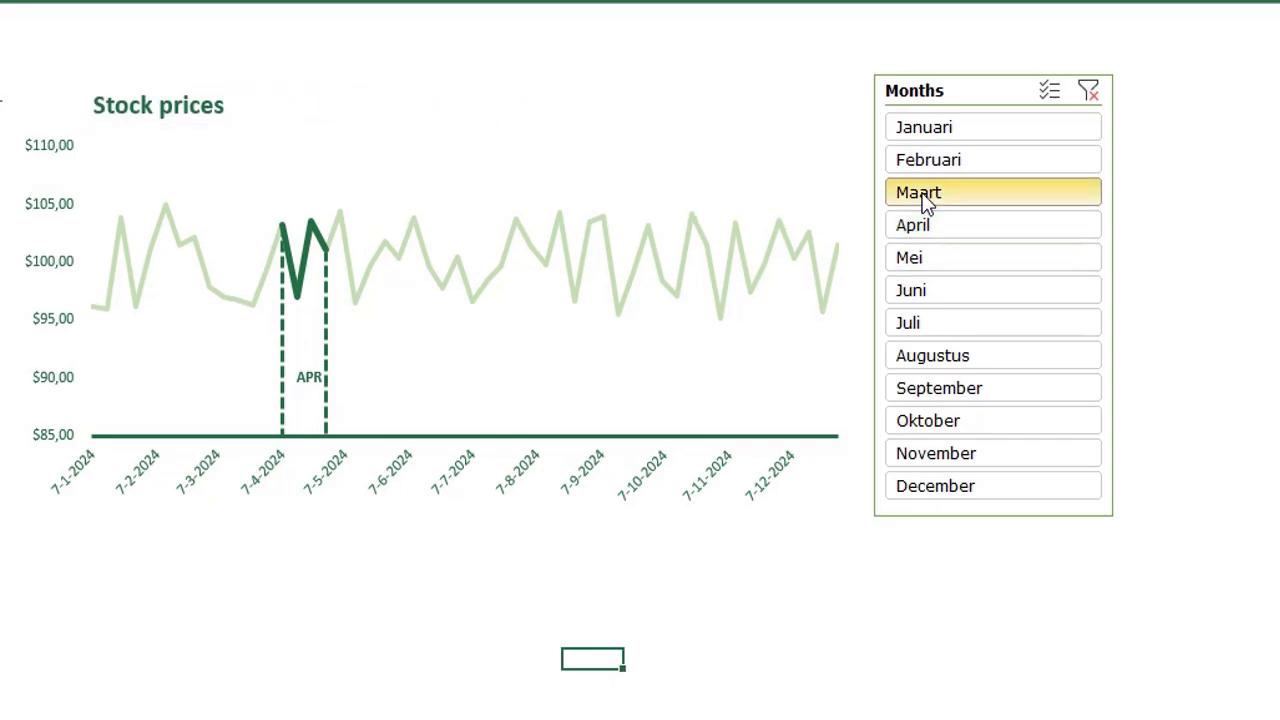
left_click(927, 226)
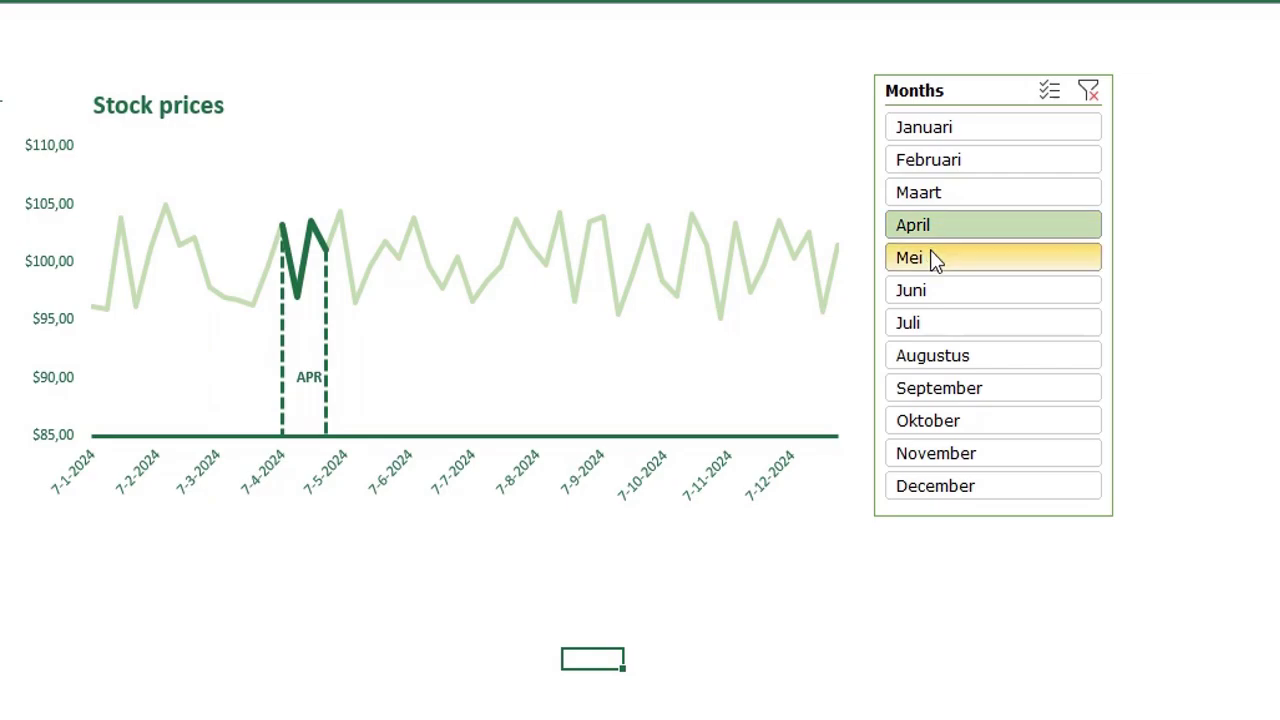
left_click(935, 258)
left_click(952, 357)
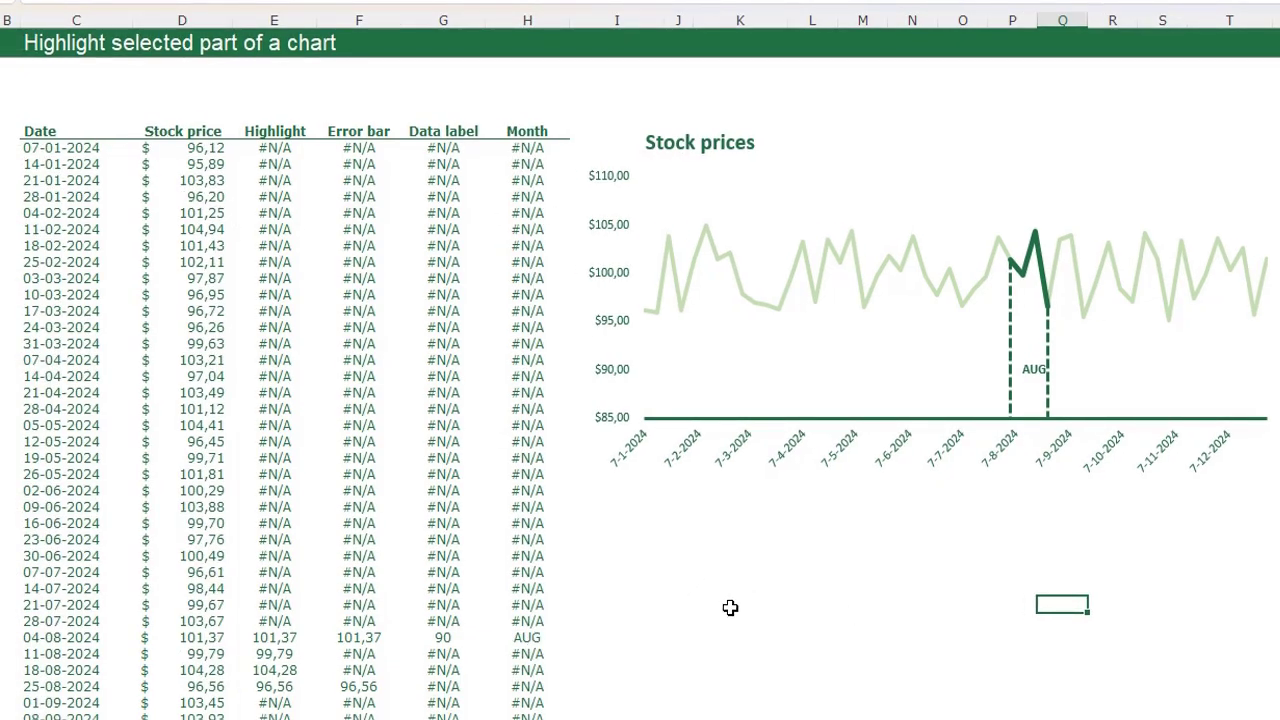
- Set the chart's data source to show data in hidden rows and columns
right_click(703, 316)
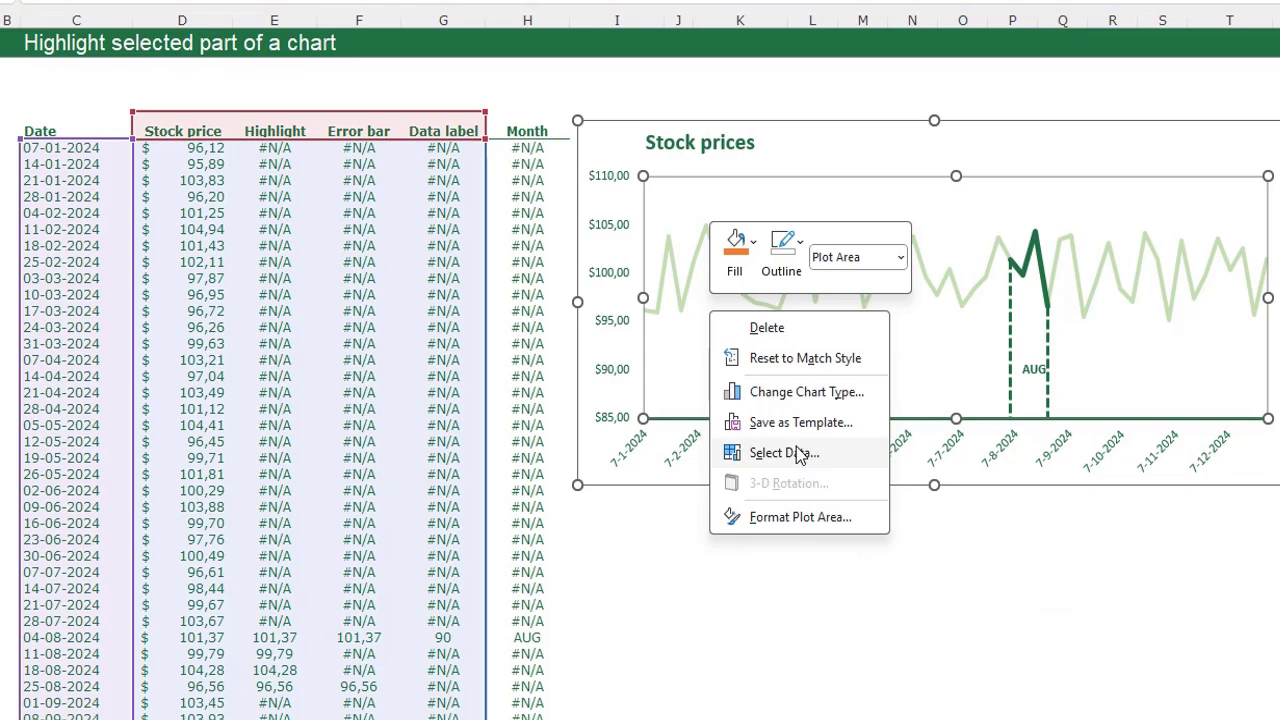
left_click(785, 453)
left_click(560, 478)
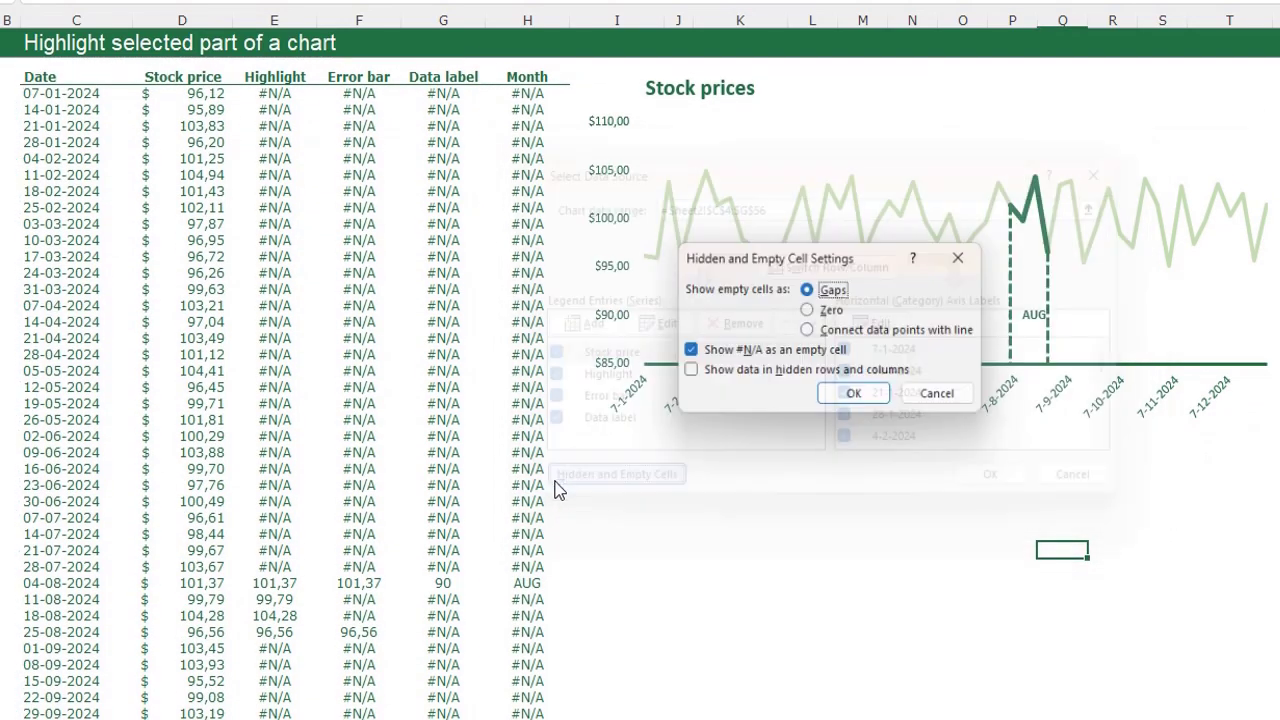
left_click(688, 374)
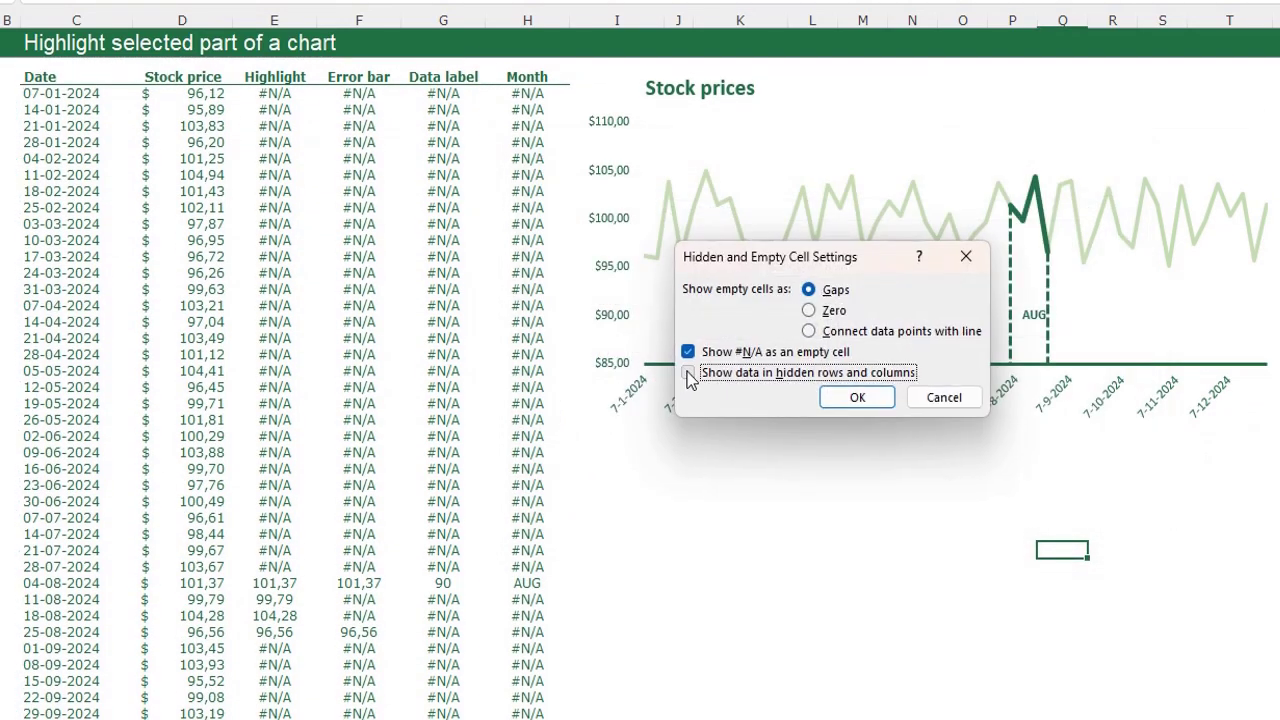
left_click(852, 398)
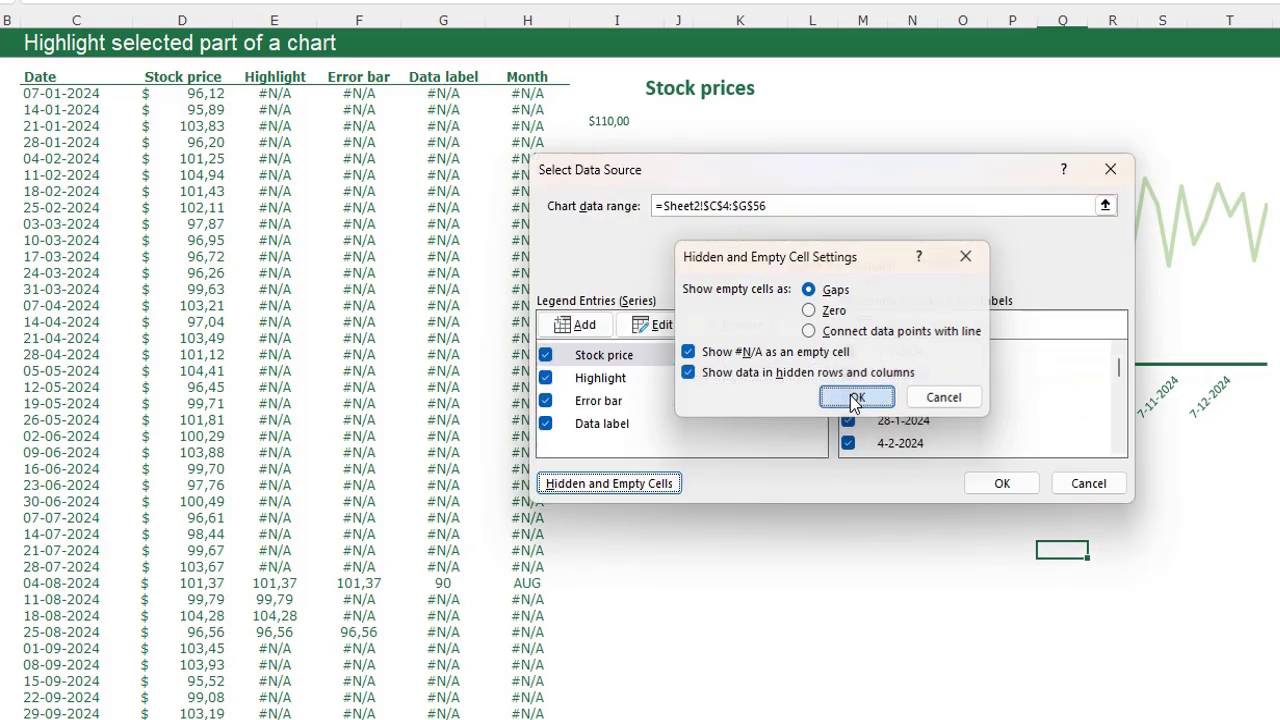
left_click(982, 484)
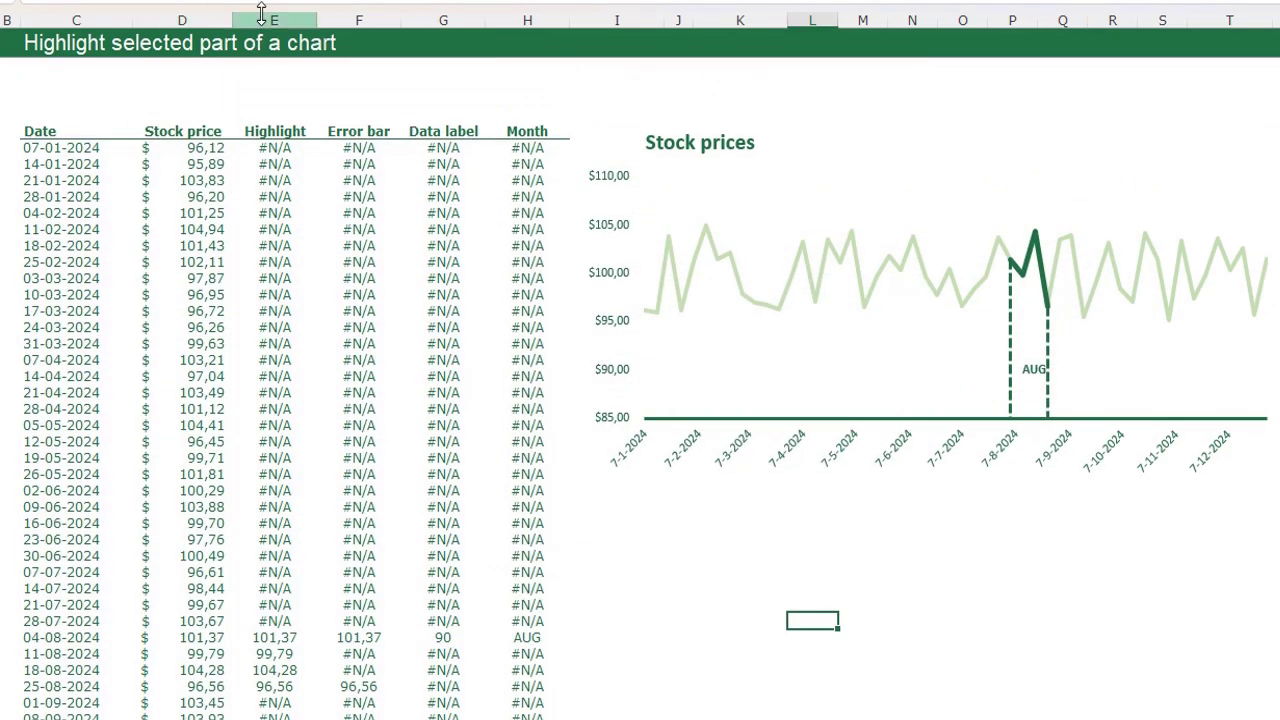
- Hide helper columns E to H, Highlight through Month, and select Maart in the Months slicer to check the chart
left_click_drag(266, 18, 501, 20)
right_click(501, 20)
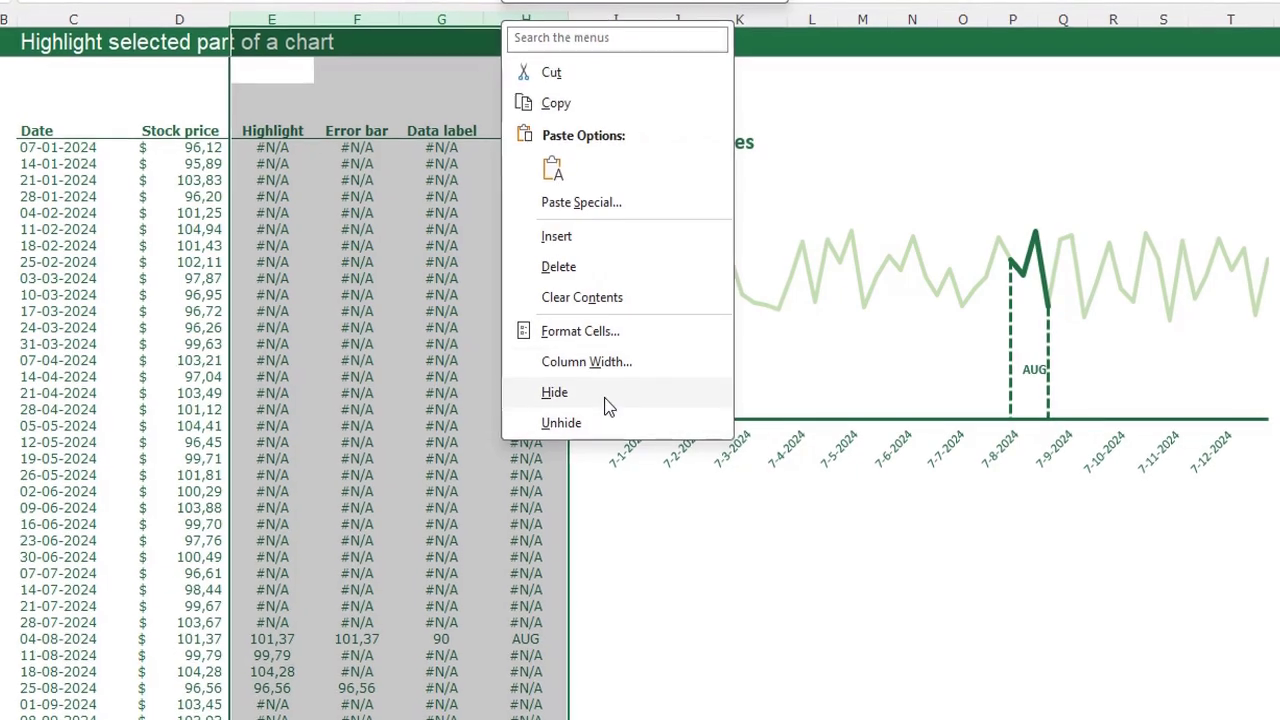
left_click(606, 406)
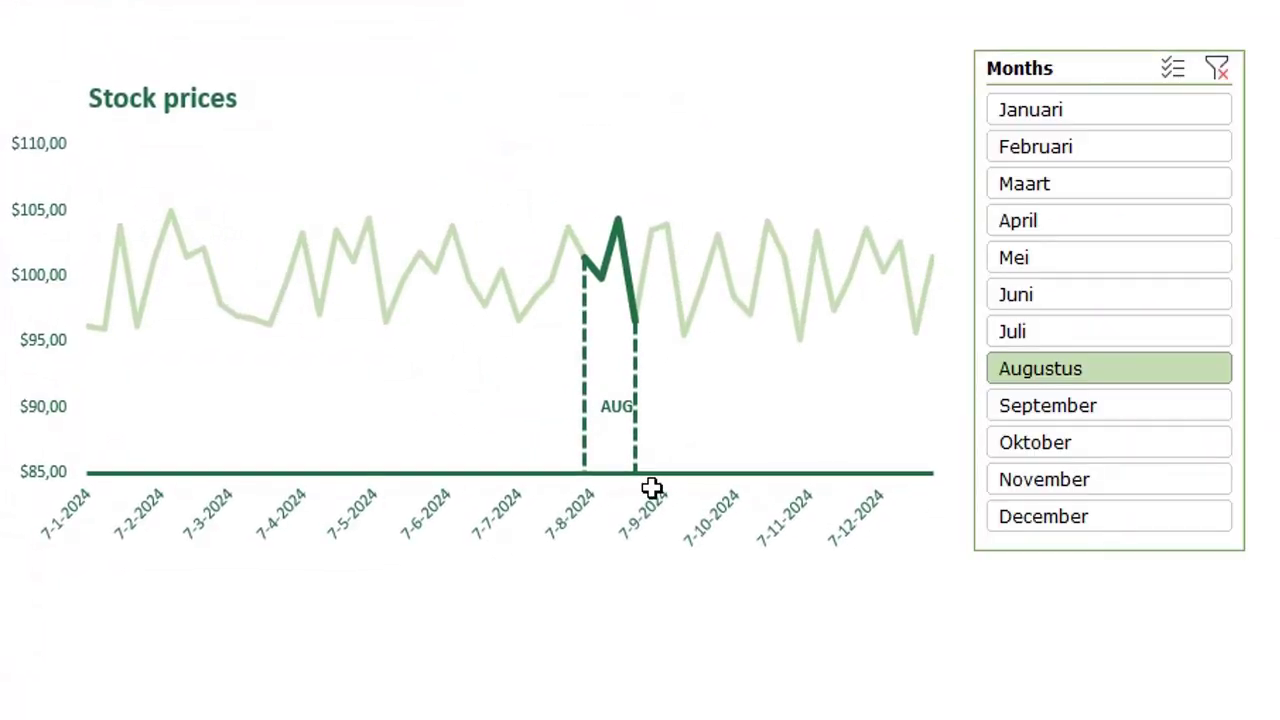
left_click(1069, 190)
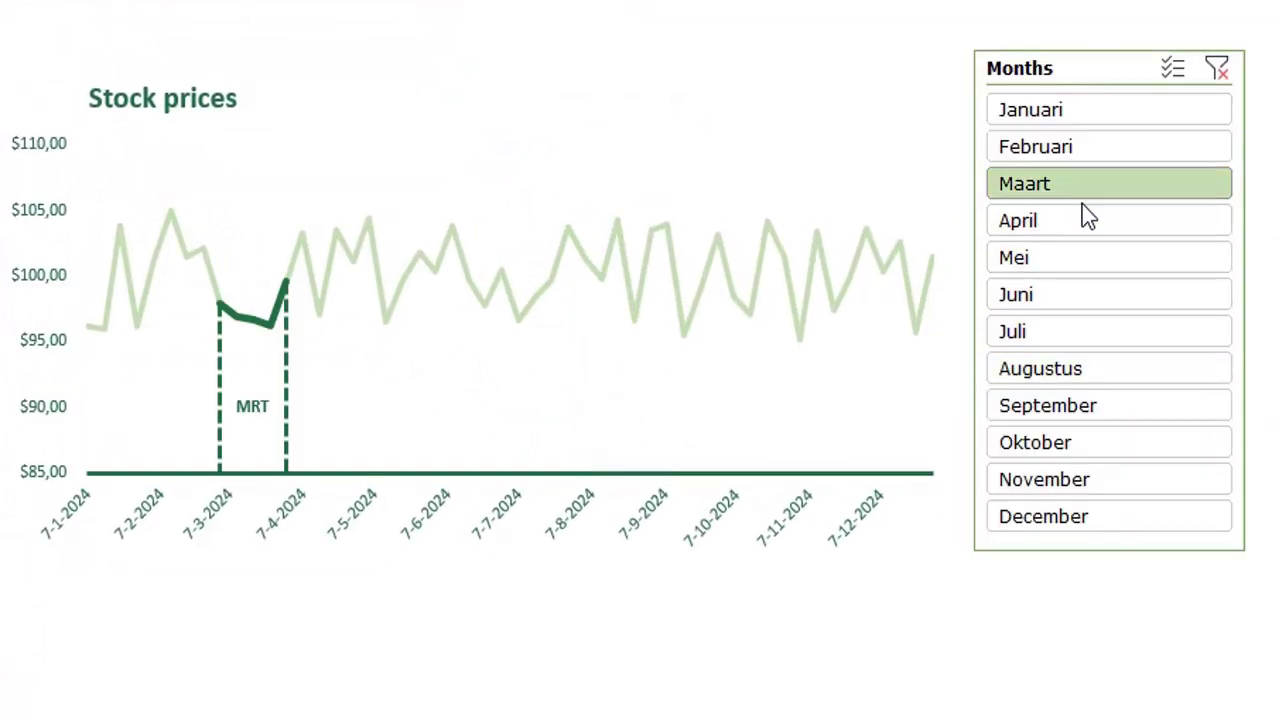